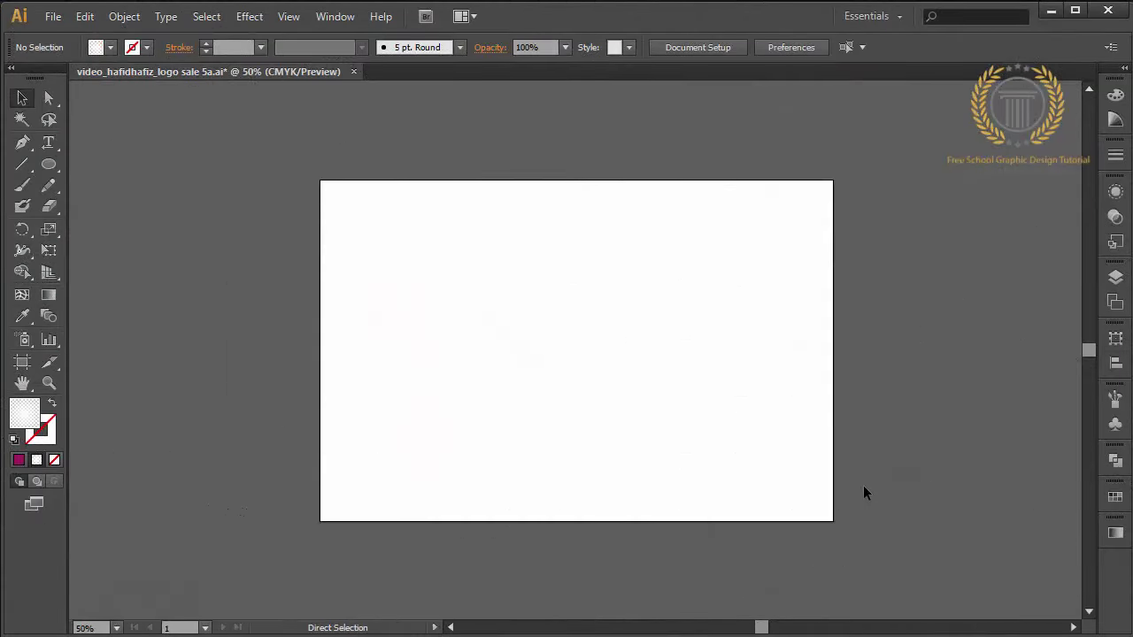
Step: View the blank artboard at 100% zoom and pick the Ellipse tool
key(ctrl+1)
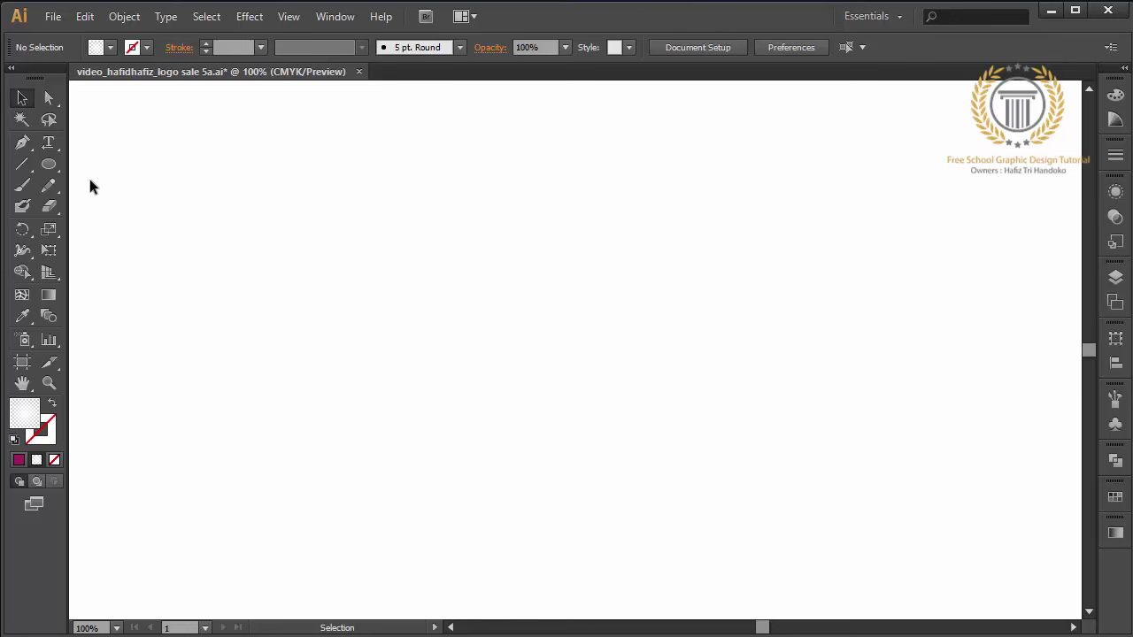
click(48, 164)
Step: Draw a grey-filled circle, move it right and shrink it to about 257 px wide
drag(224, 221, 563, 559)
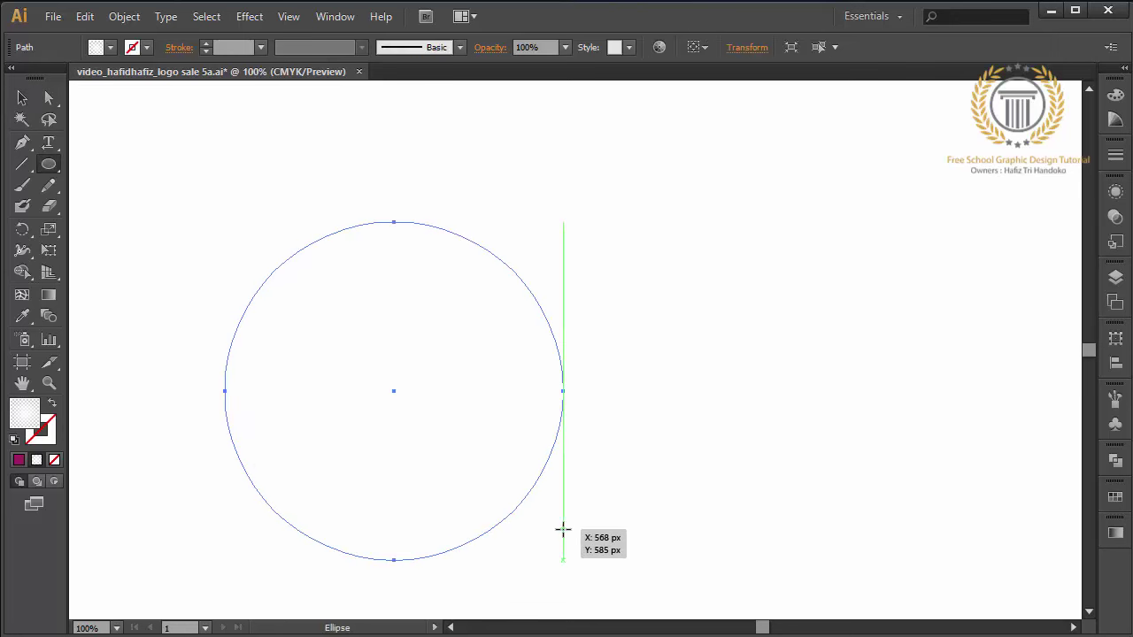
double_click(18, 421)
click(706, 274)
key(Return)
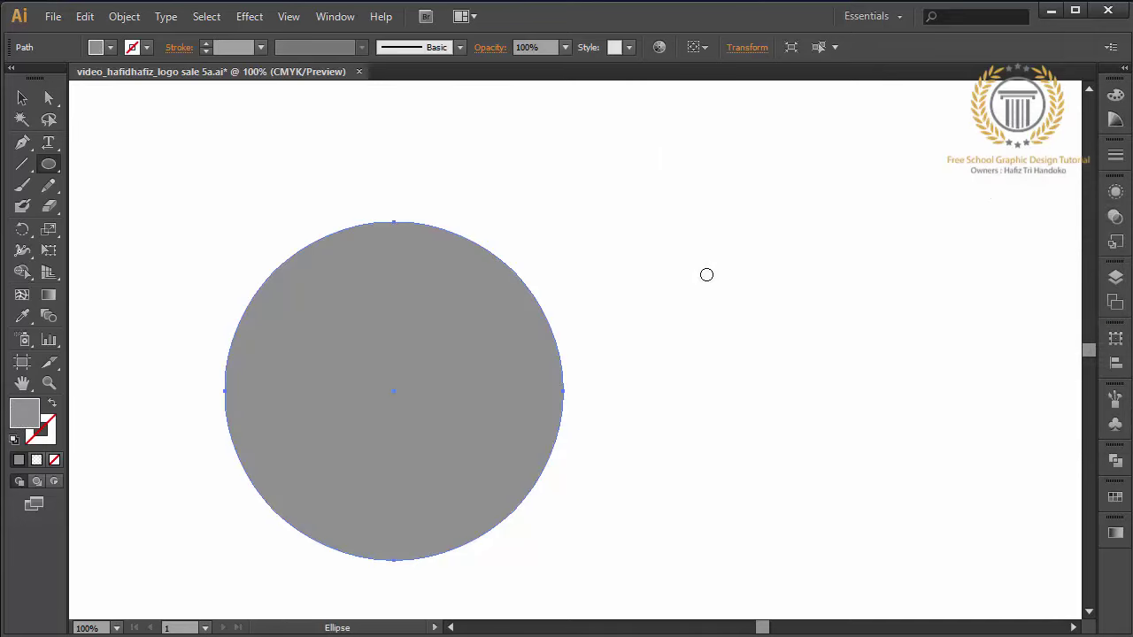
click(22, 97)
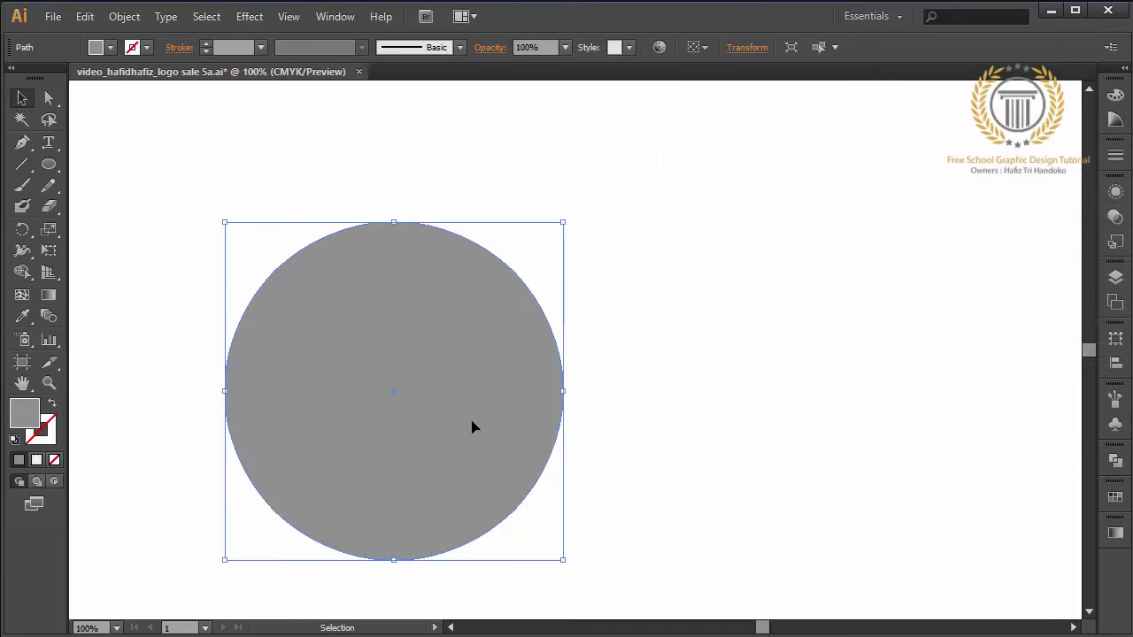
mouse_move(514, 427)
mouse_down()
mouse_move(684, 403)
mouse_move(802, 404)
mouse_up()
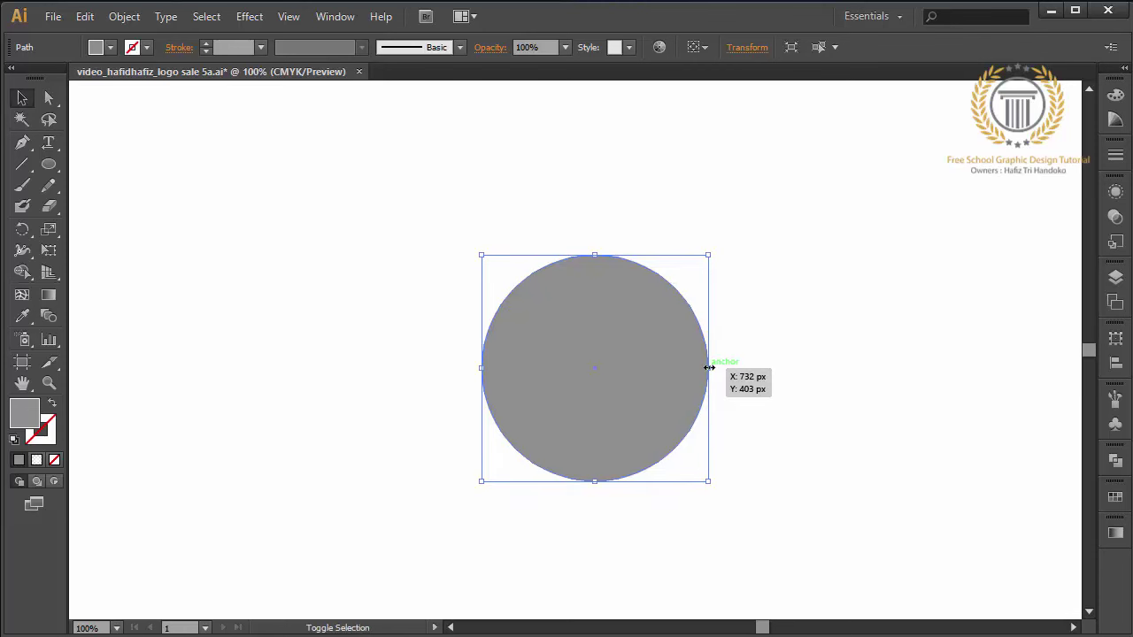
shift+drag(822, 369, 708, 368)
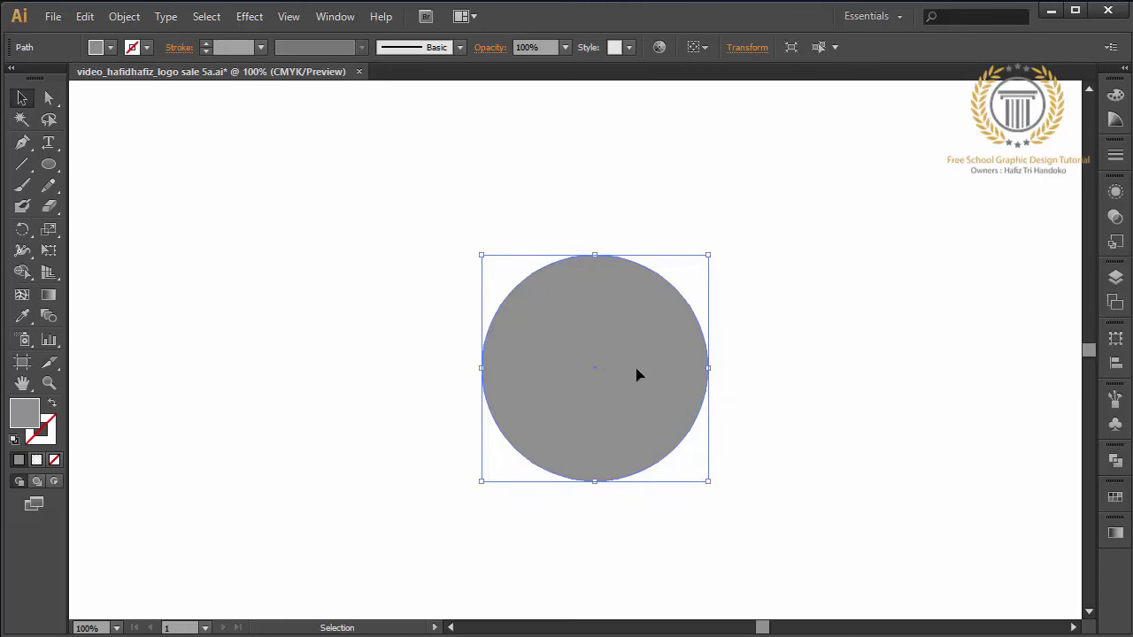
Step: Copy the circle, paste it in front, and move the copy left of the original
click(85, 16)
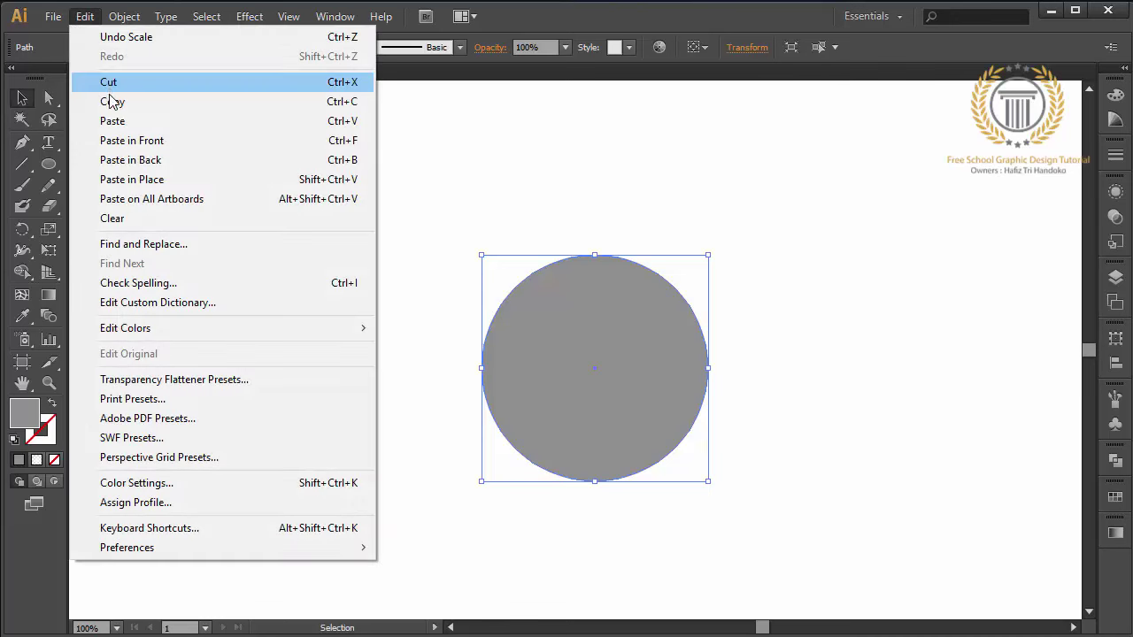
click(111, 101)
click(85, 16)
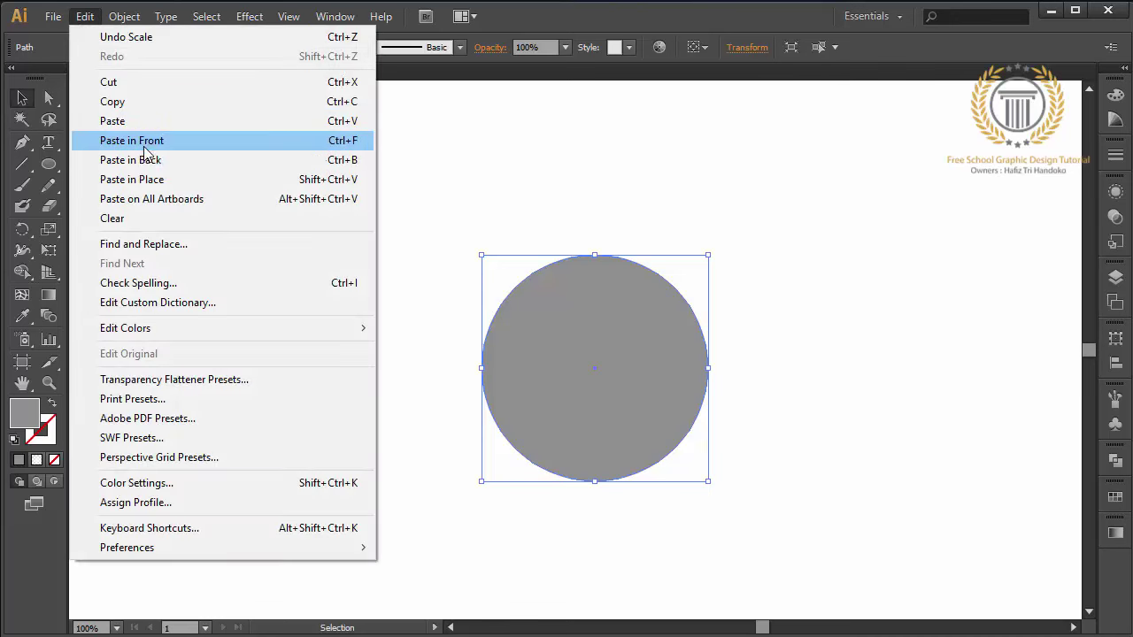
click(144, 142)
drag(555, 299, 287, 305)
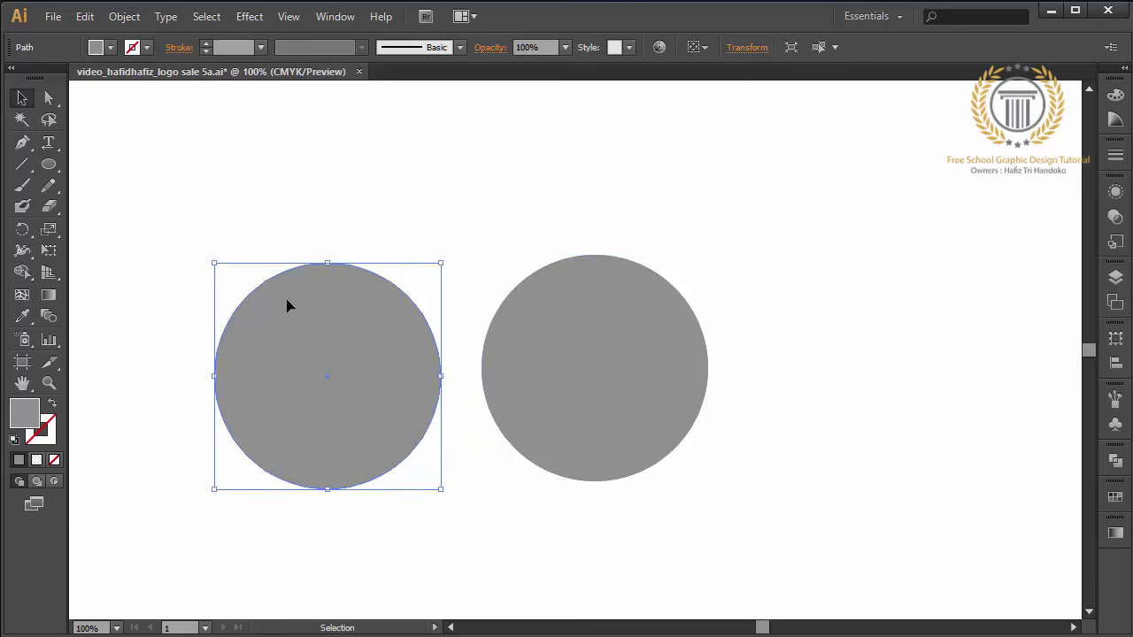
Step: With nothing selected, set the fill colour to light grey D6D6D6
click(258, 192)
double_click(35, 412)
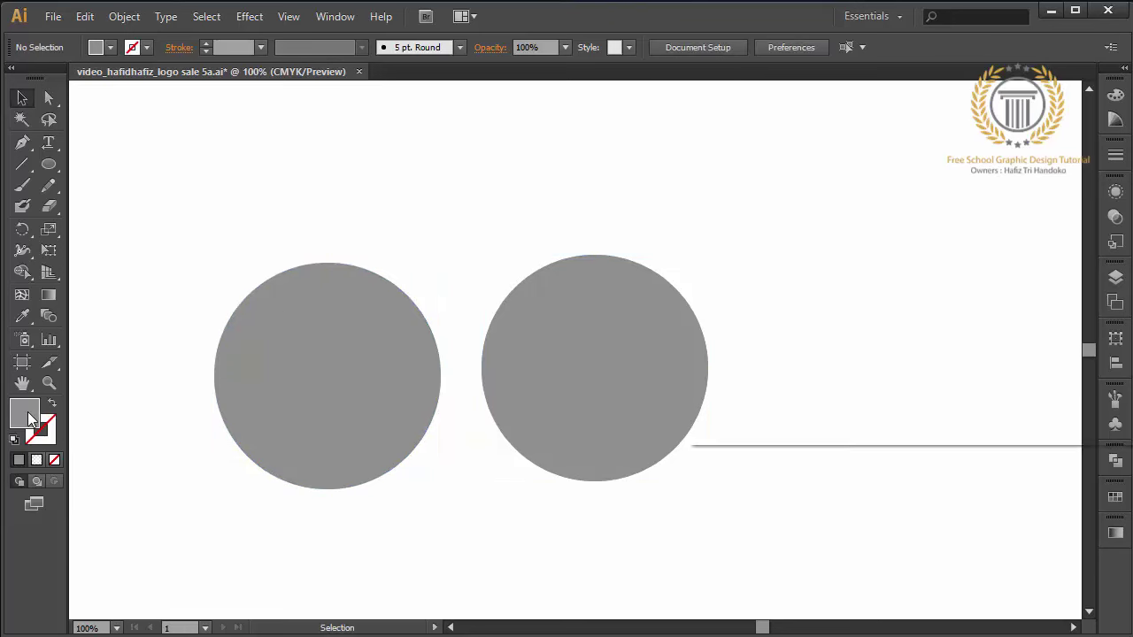
drag(728, 255, 719, 213)
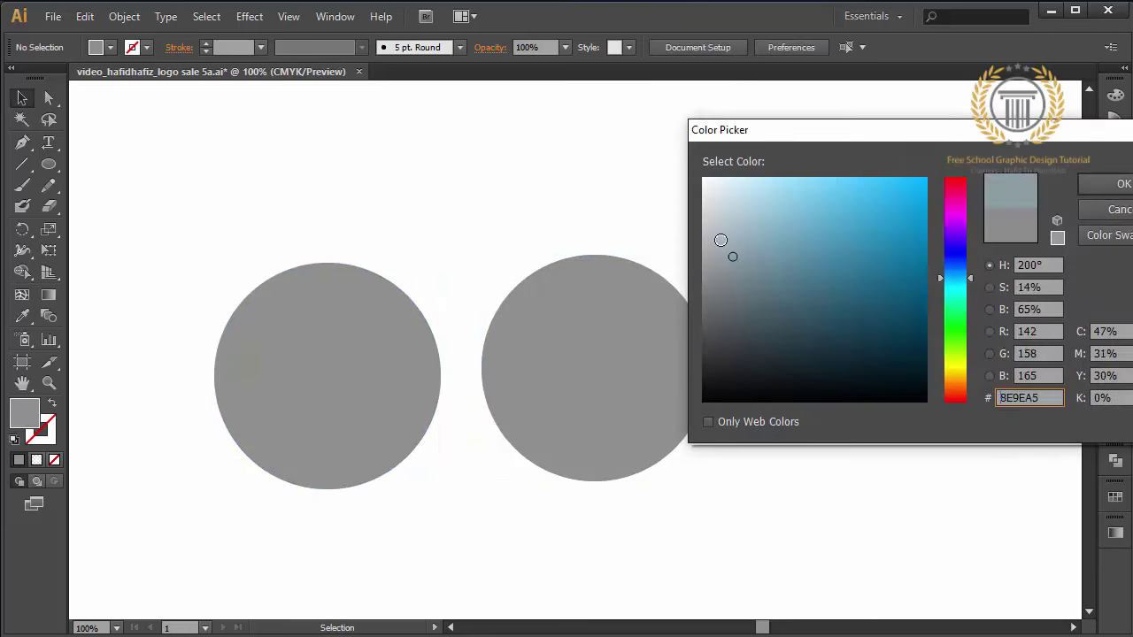
click(1121, 184)
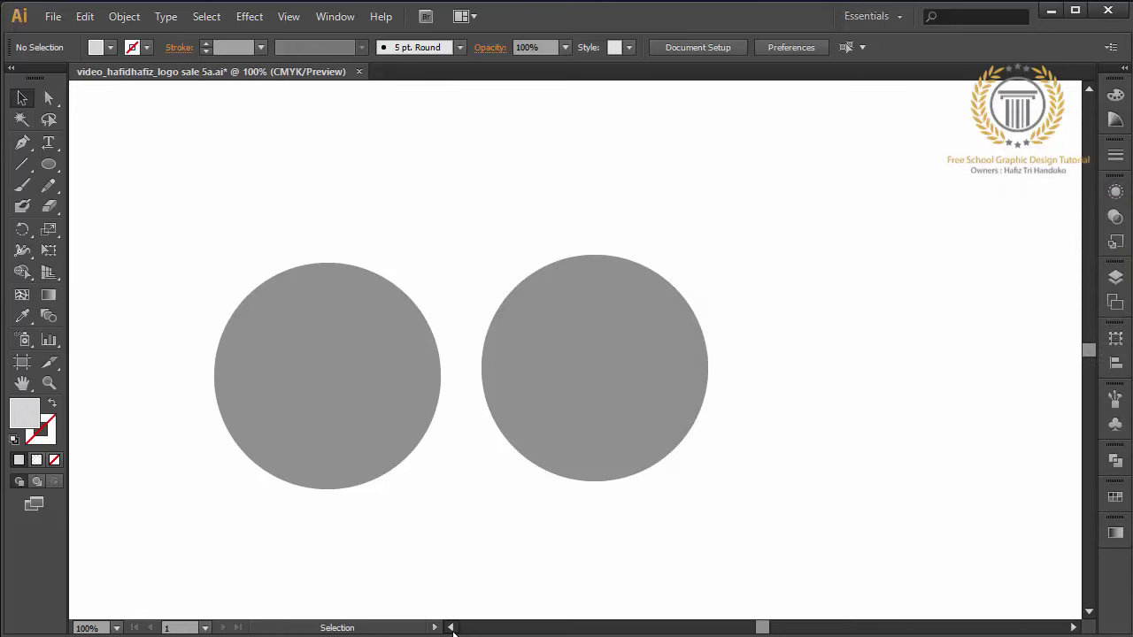
click(450, 627)
Step: At 150% zoom, pen-trace the letter's left rounded arch inside the left circle
key(ctrl+plus)
key(ctrl+plus)
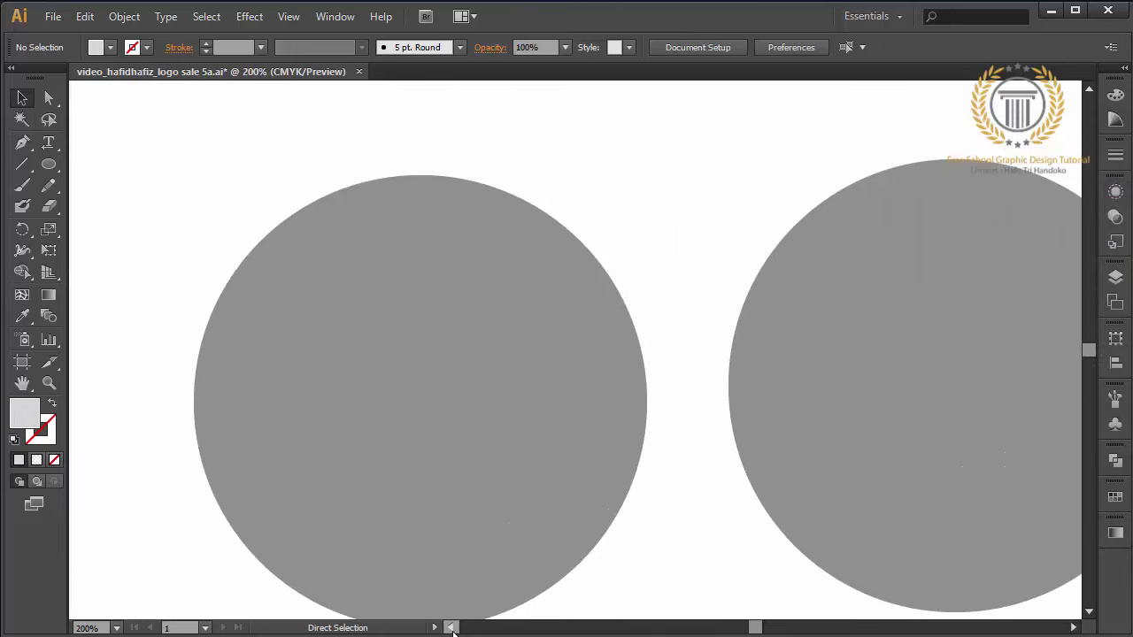
key(ctrl+minus)
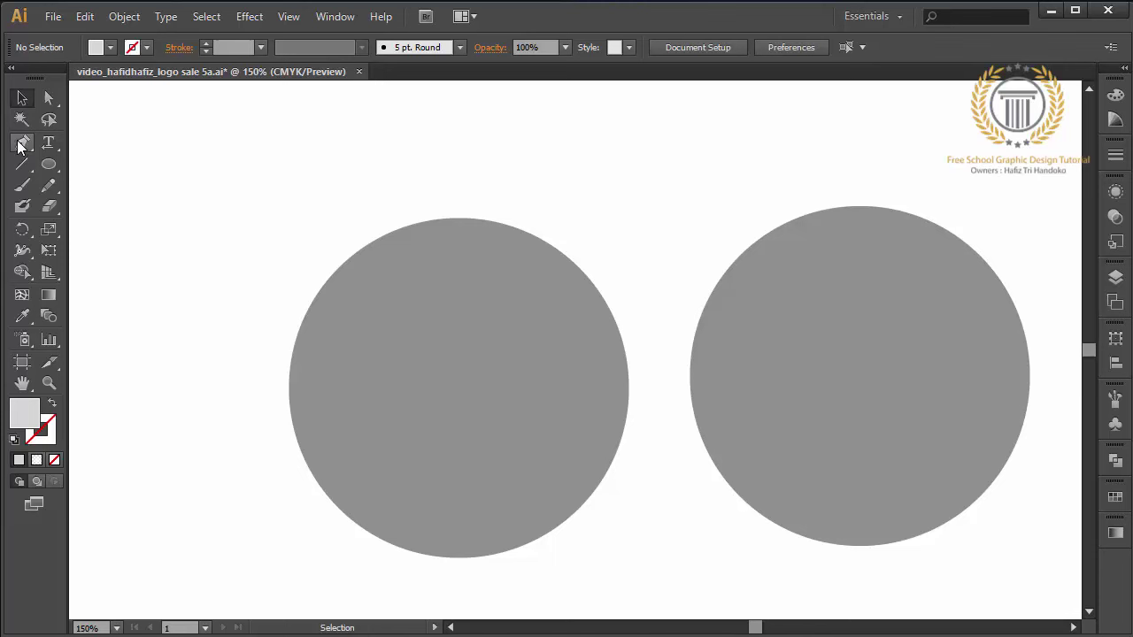
click(23, 143)
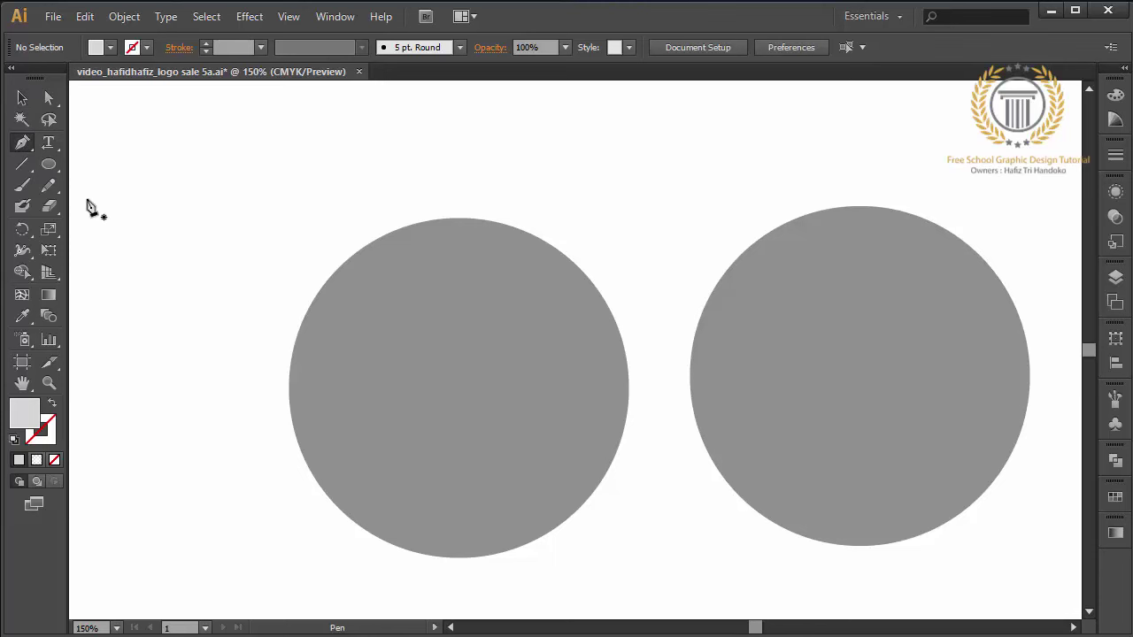
click(354, 524)
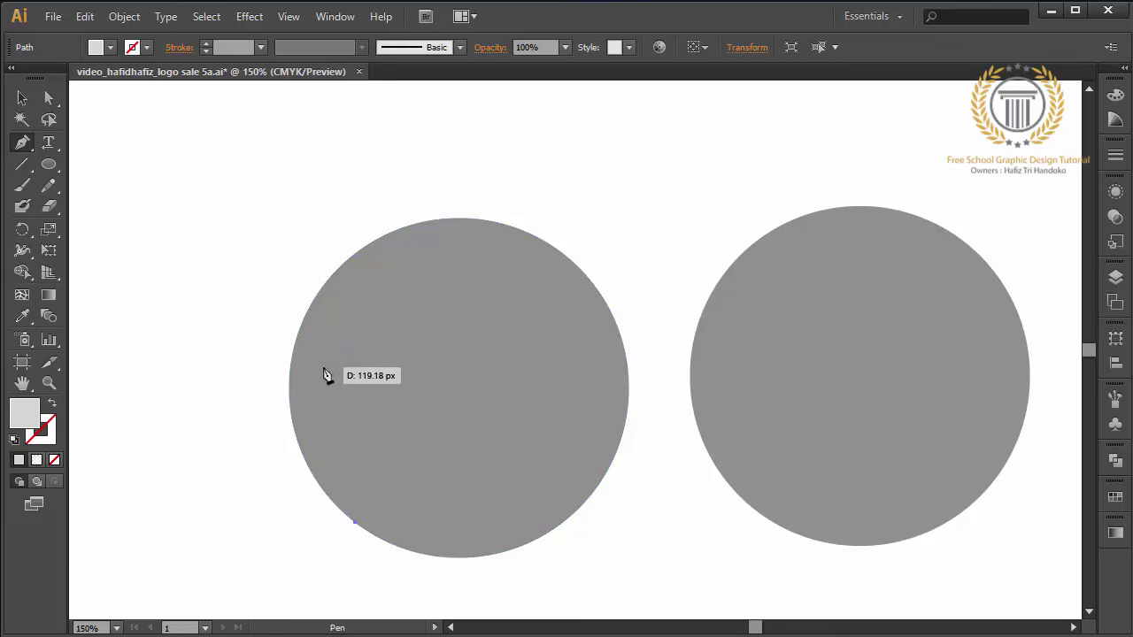
drag(333, 372, 327, 374)
drag(336, 277, 345, 264)
click(345, 264)
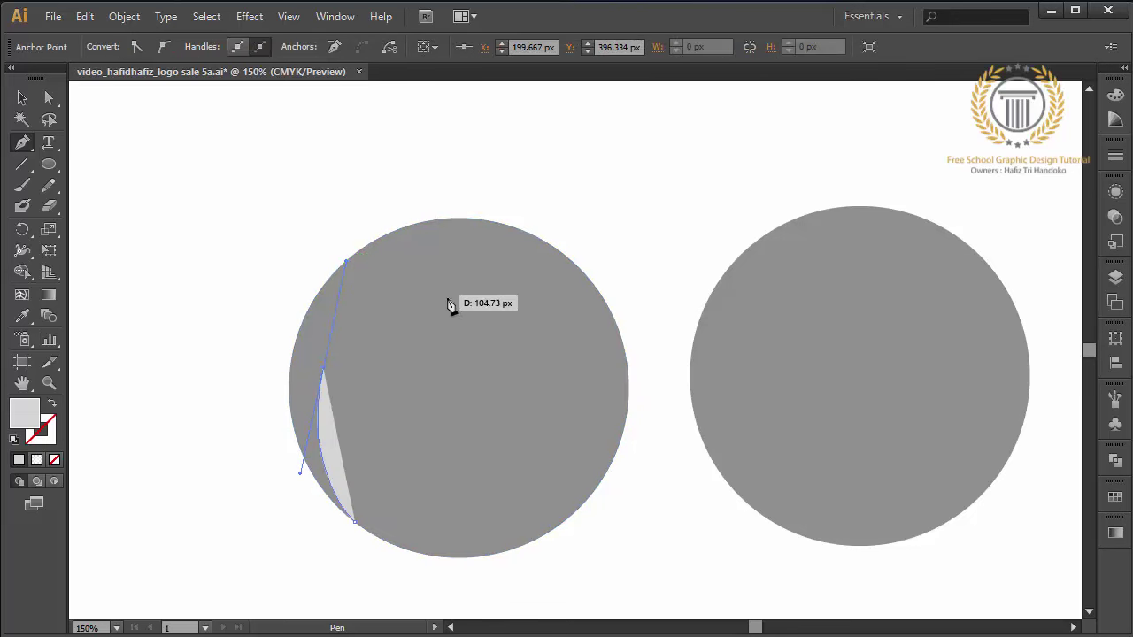
drag(451, 314, 448, 363)
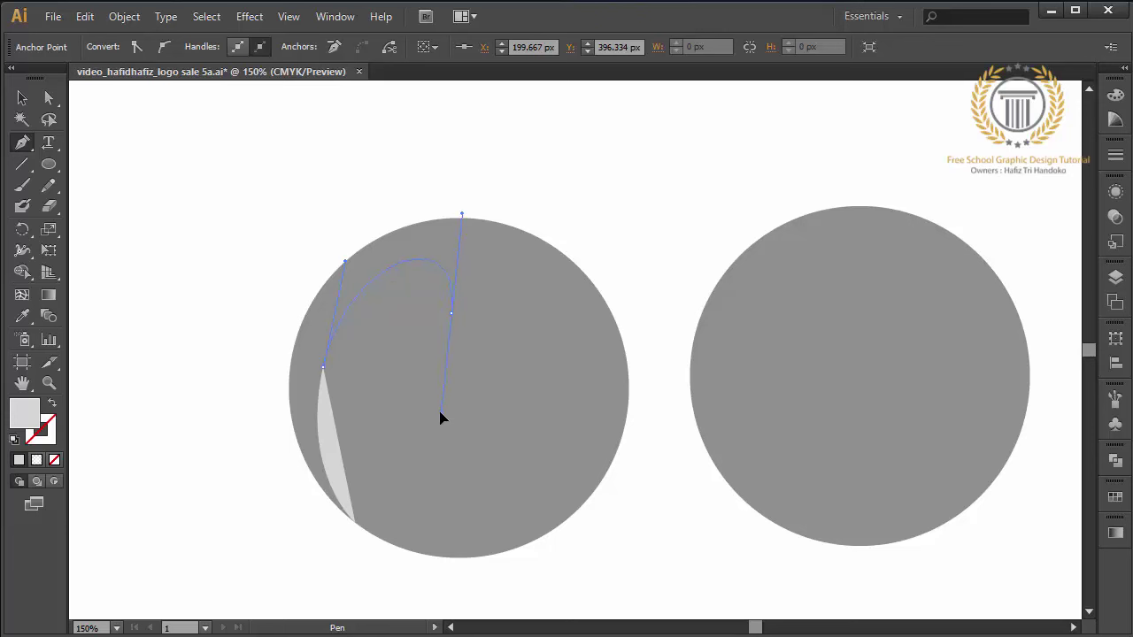
drag(441, 413, 441, 411)
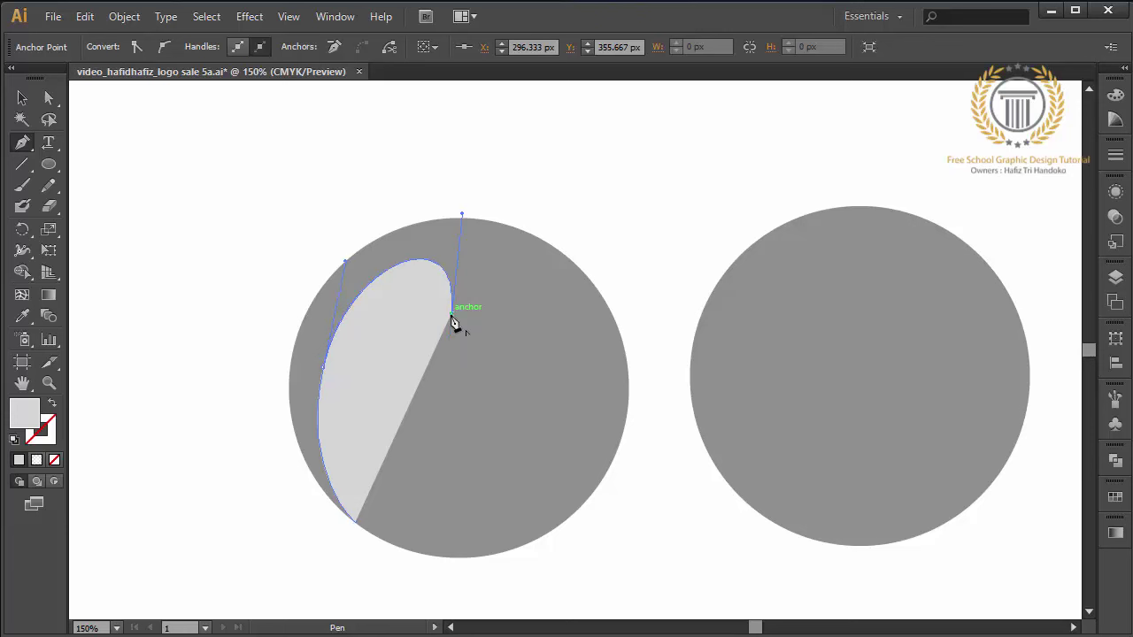
mouse_move(452, 313)
mouse_down()
mouse_move(553, 284)
mouse_move(546, 277)
mouse_up()
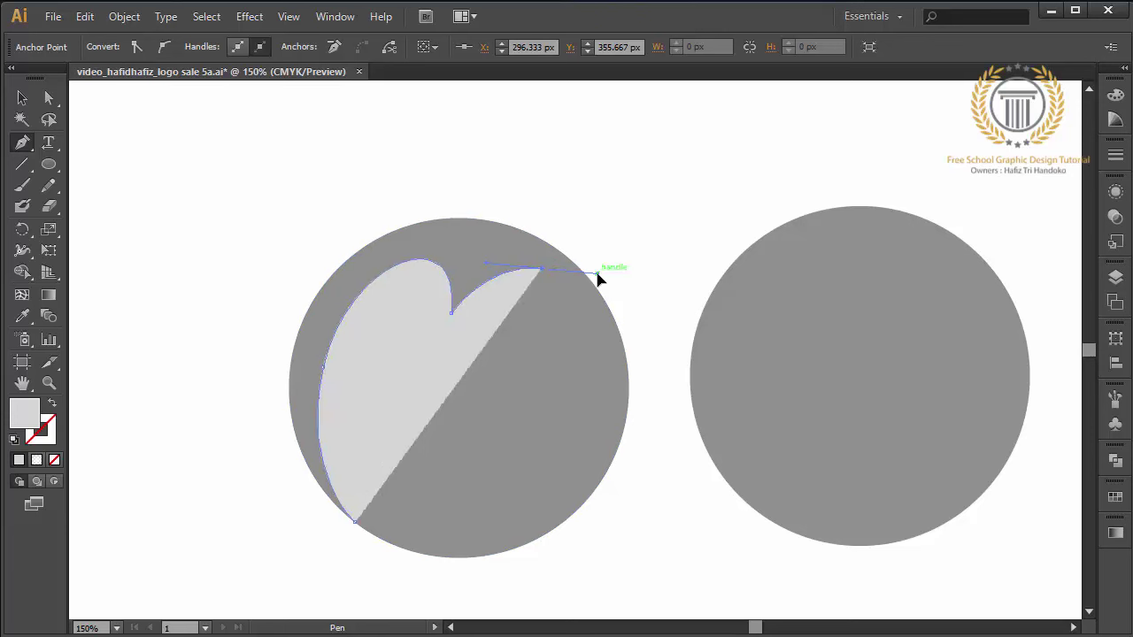
Step: Curve the letter's right side down to the circle's lower-right edge, redoing misplaced anchors
click(566, 483)
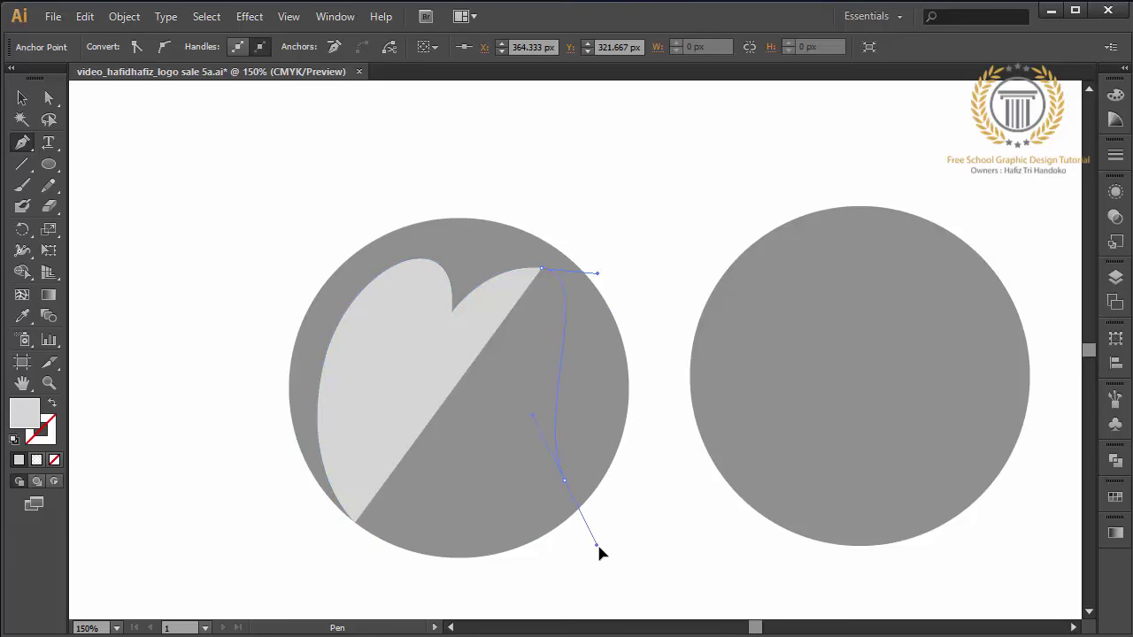
drag(605, 548, 603, 539)
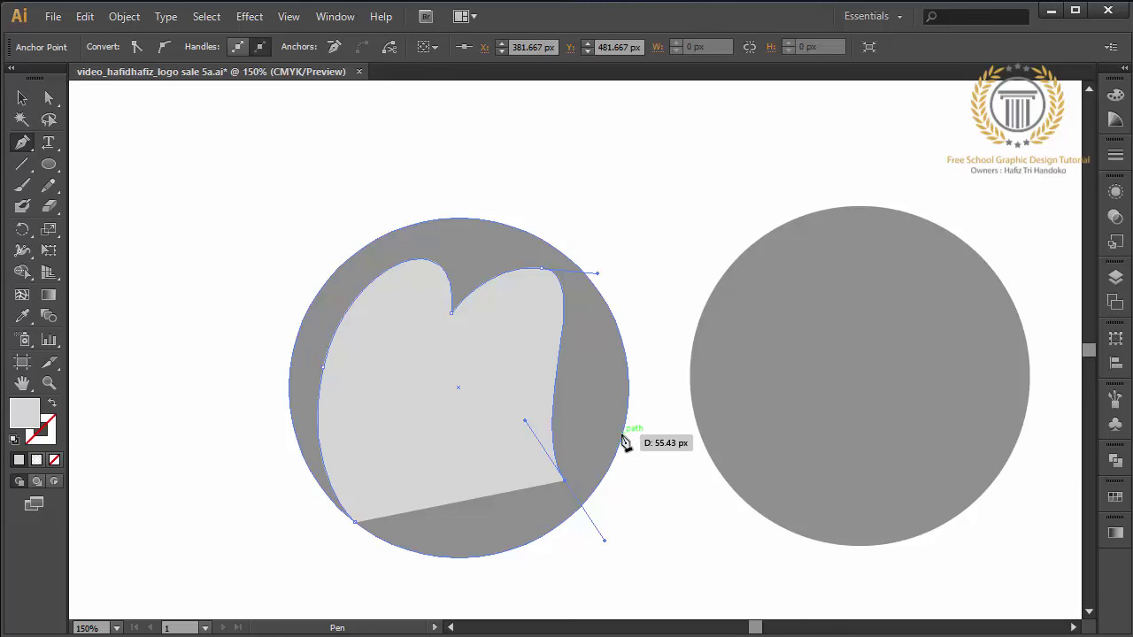
drag(623, 443, 627, 434)
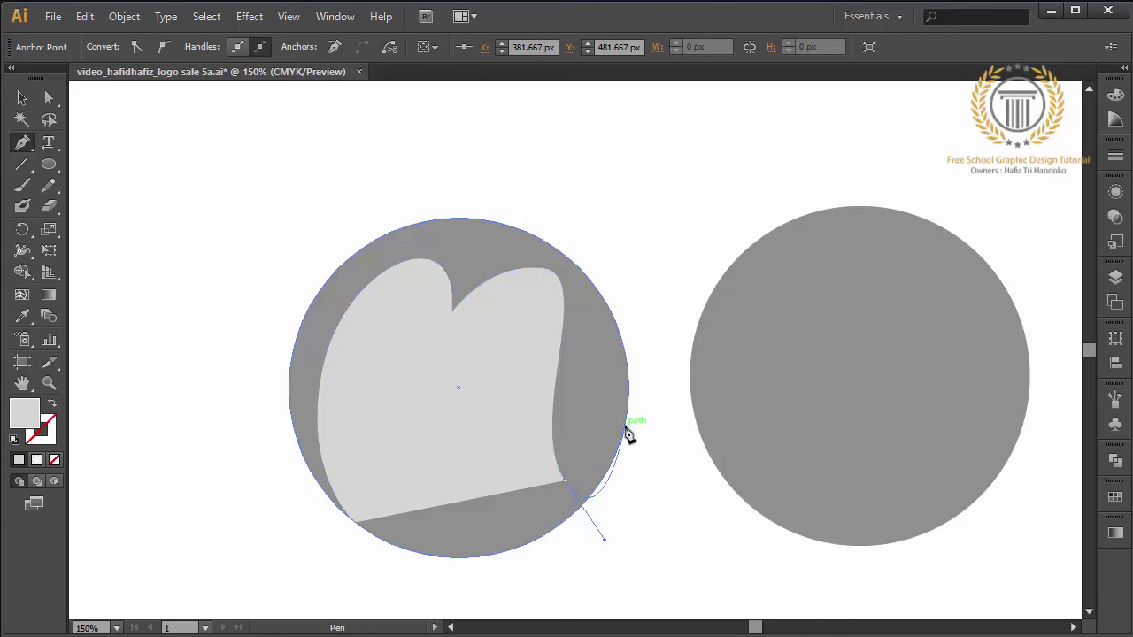
click(625, 430)
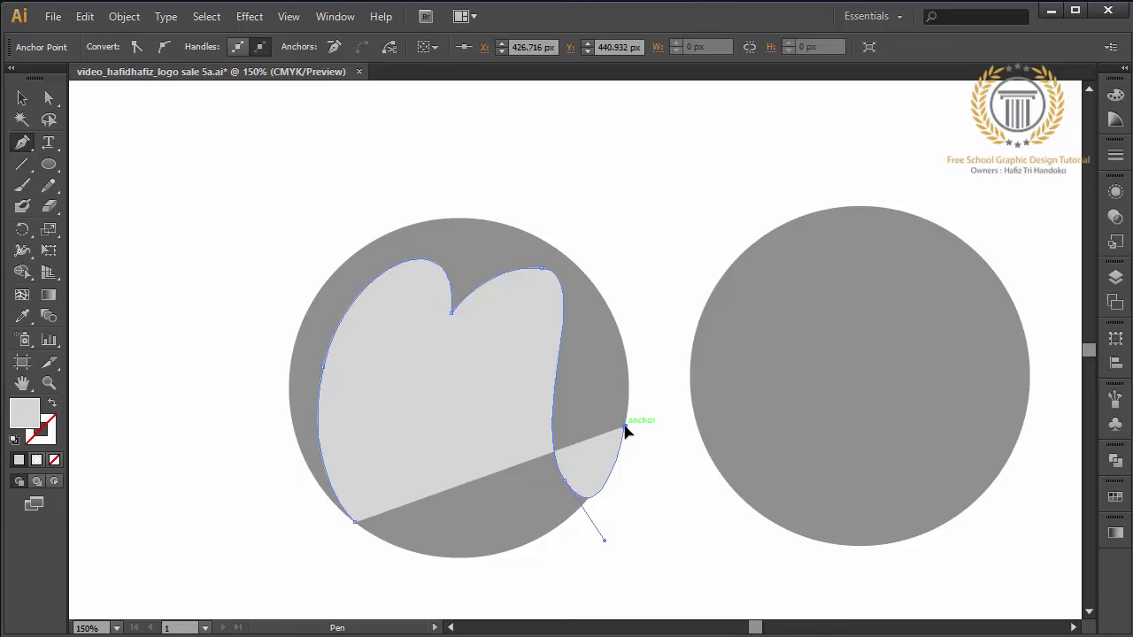
key(ctrl+z)
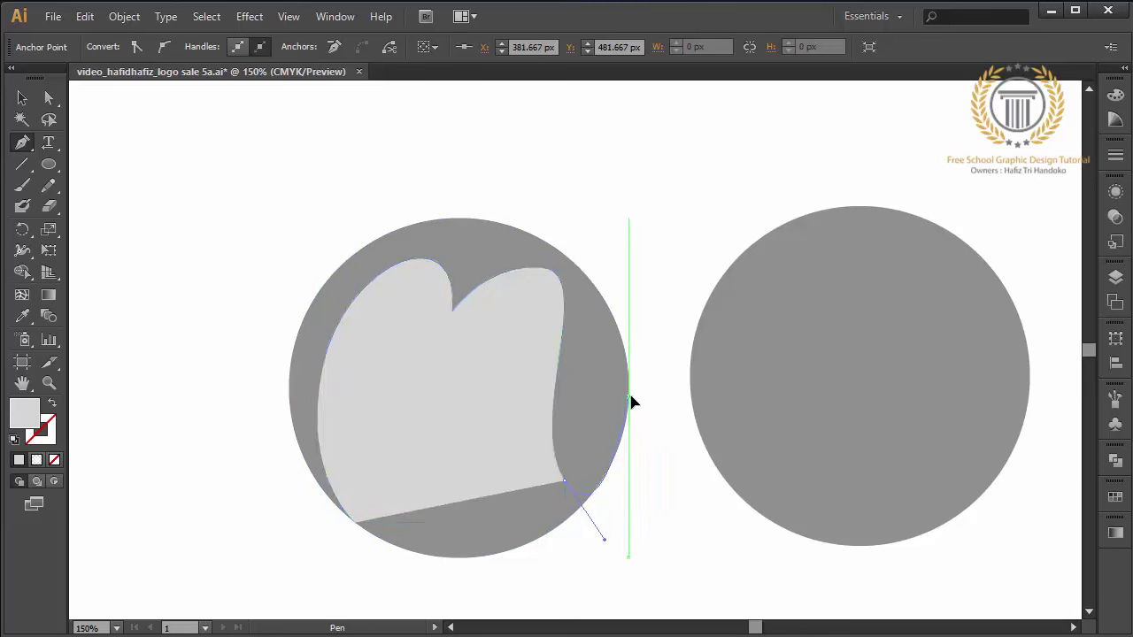
click(629, 399)
key(ctrl+z)
key(ctrl+z)
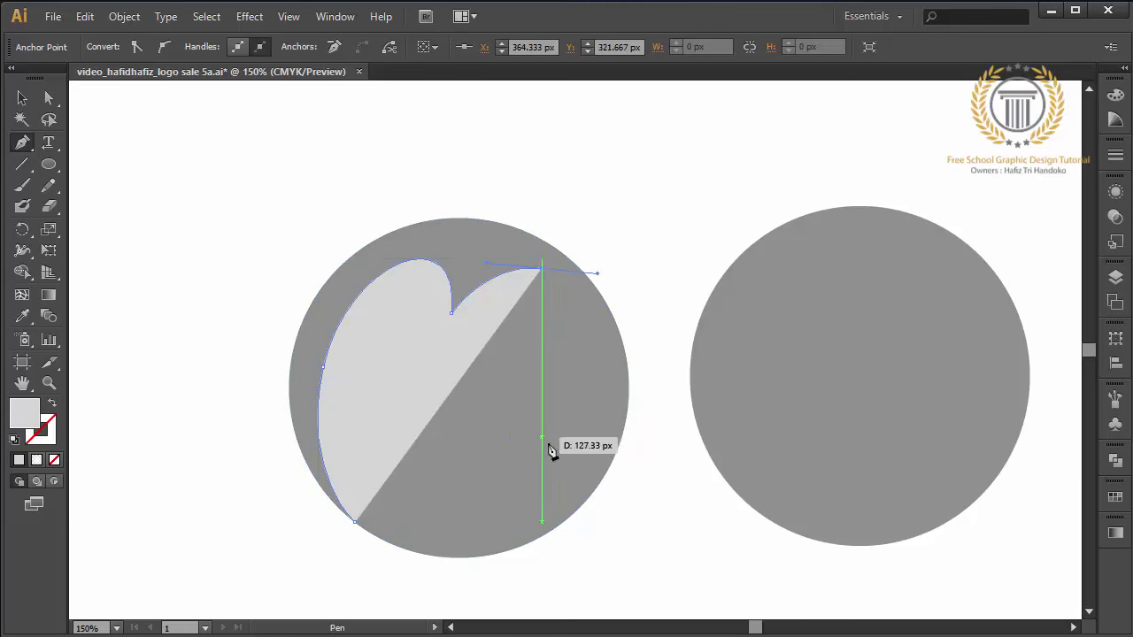
mouse_move(554, 434)
mouse_down()
mouse_move(533, 485)
mouse_move(566, 508)
mouse_up()
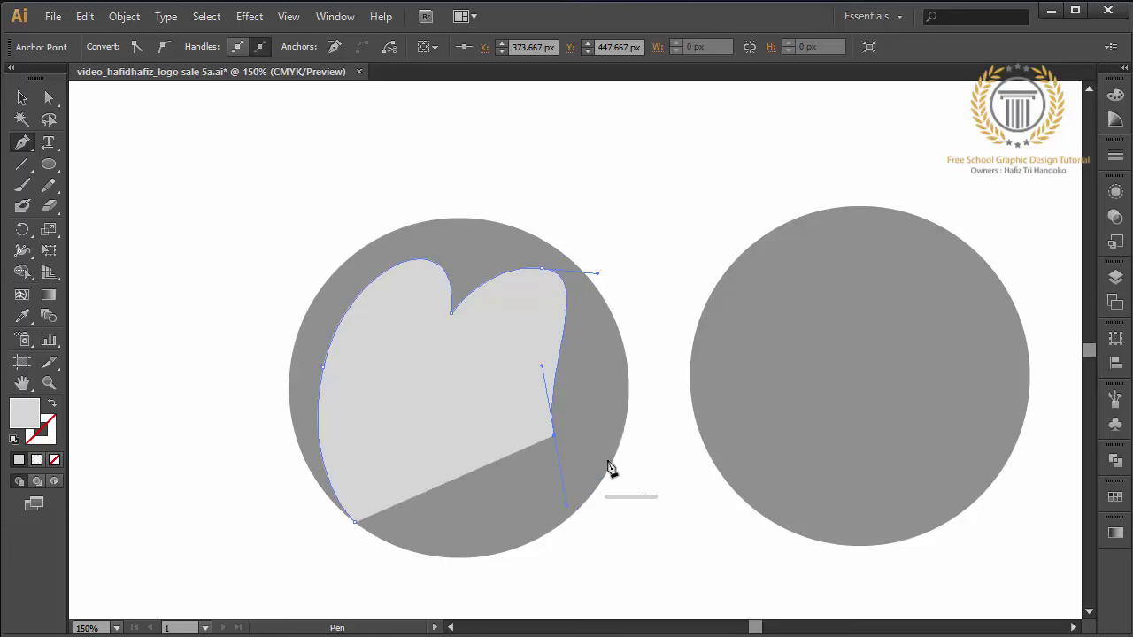
drag(620, 452, 624, 437)
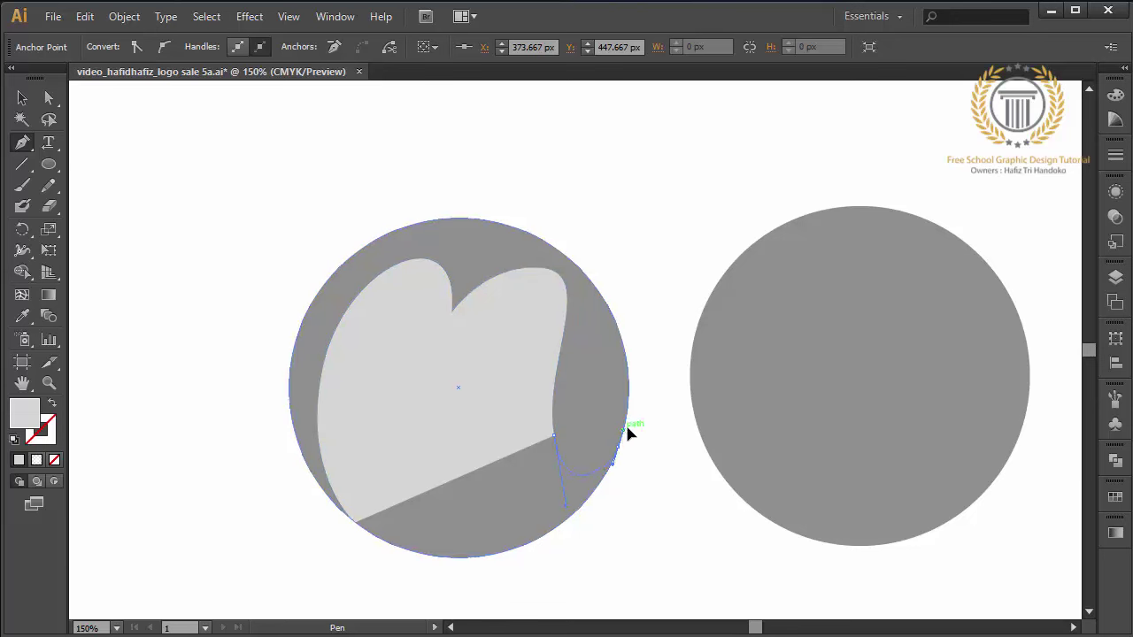
drag(625, 431, 626, 431)
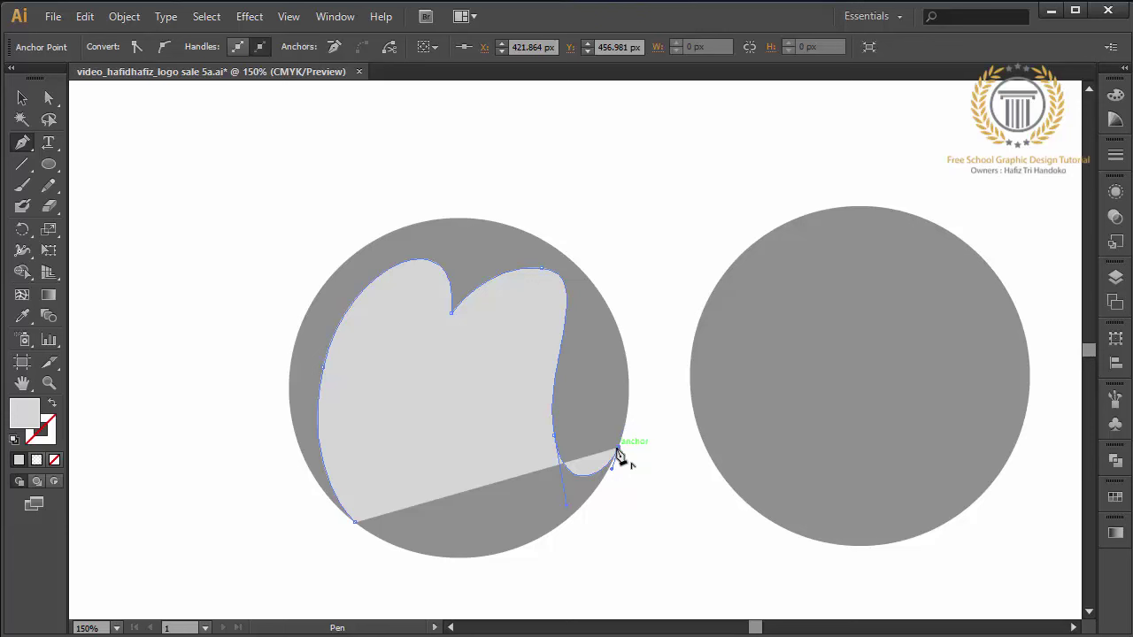
Step: Trace the tail's curved underside back toward the letter's bottom
click(618, 453)
drag(520, 504, 522, 500)
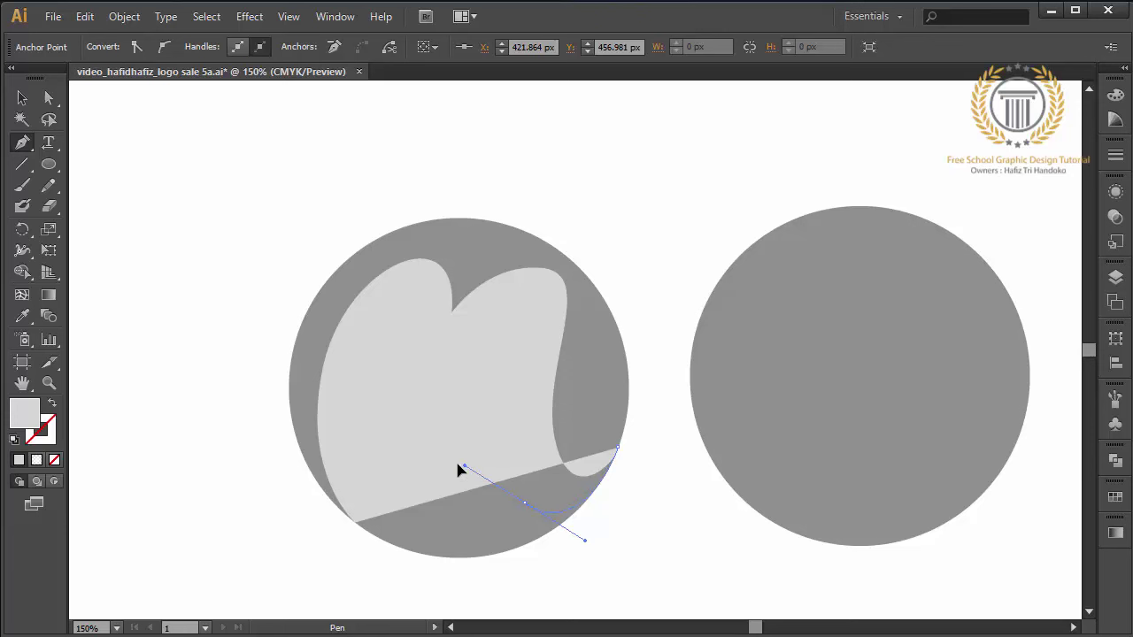
drag(458, 472, 465, 467)
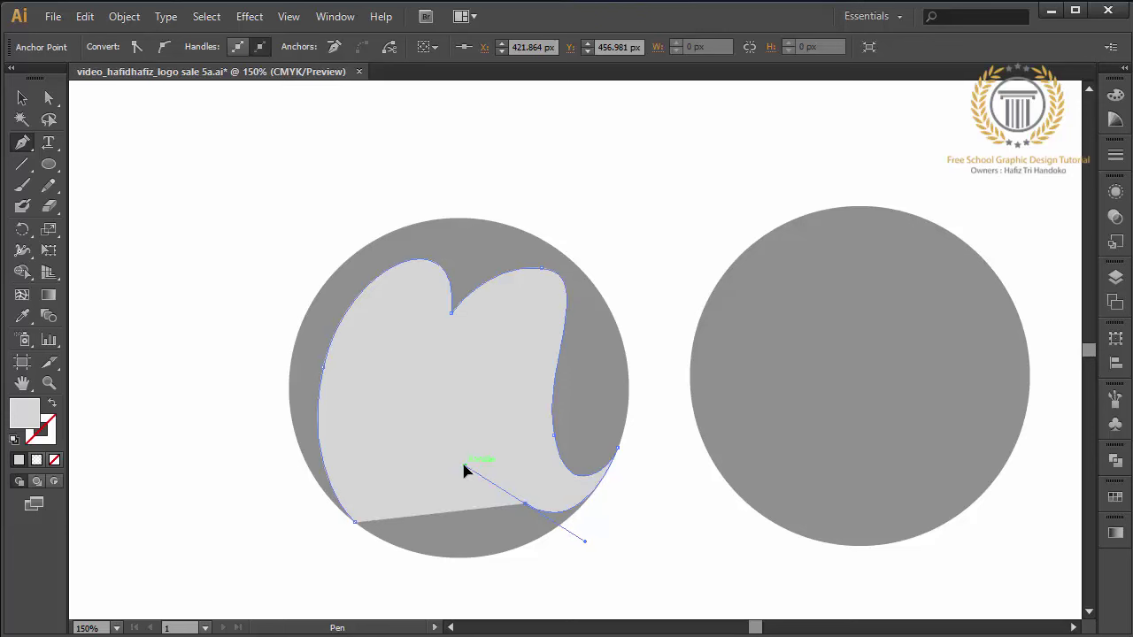
click(521, 322)
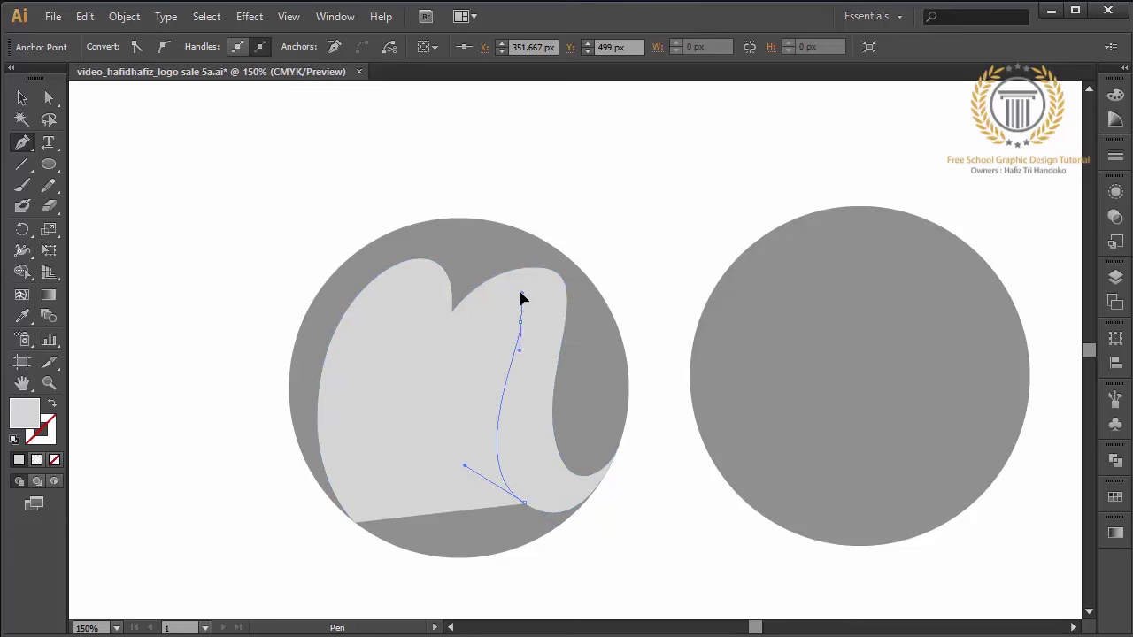
key(ctrl+z)
key(ctrl+z)
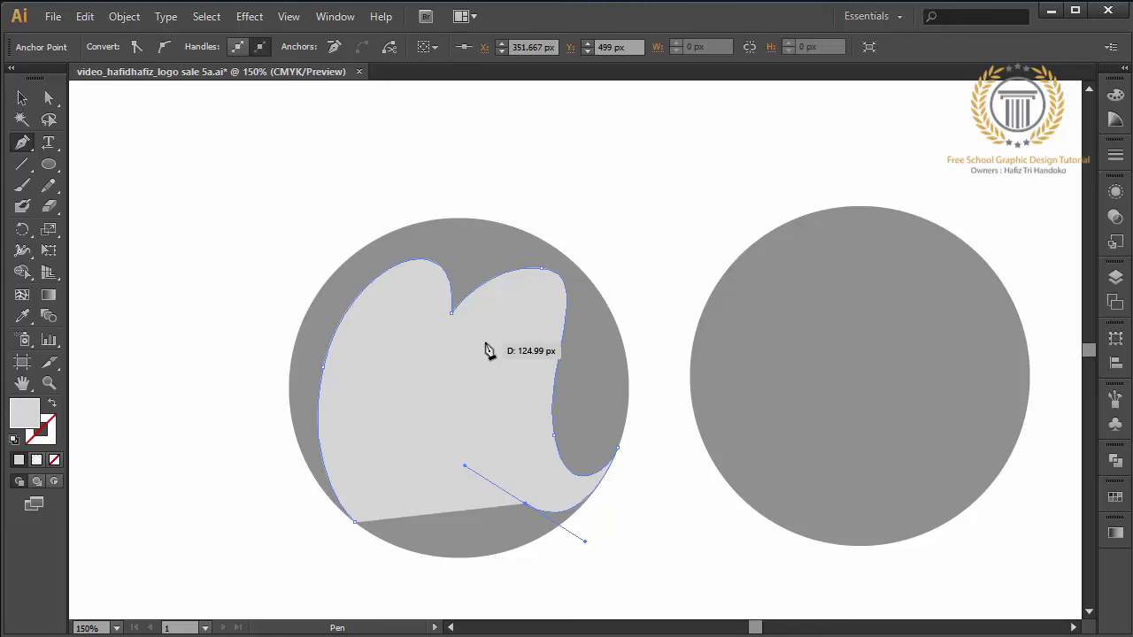
mouse_move(485, 342)
mouse_down()
mouse_move(418, 365)
mouse_move(460, 452)
mouse_move(437, 425)
mouse_up()
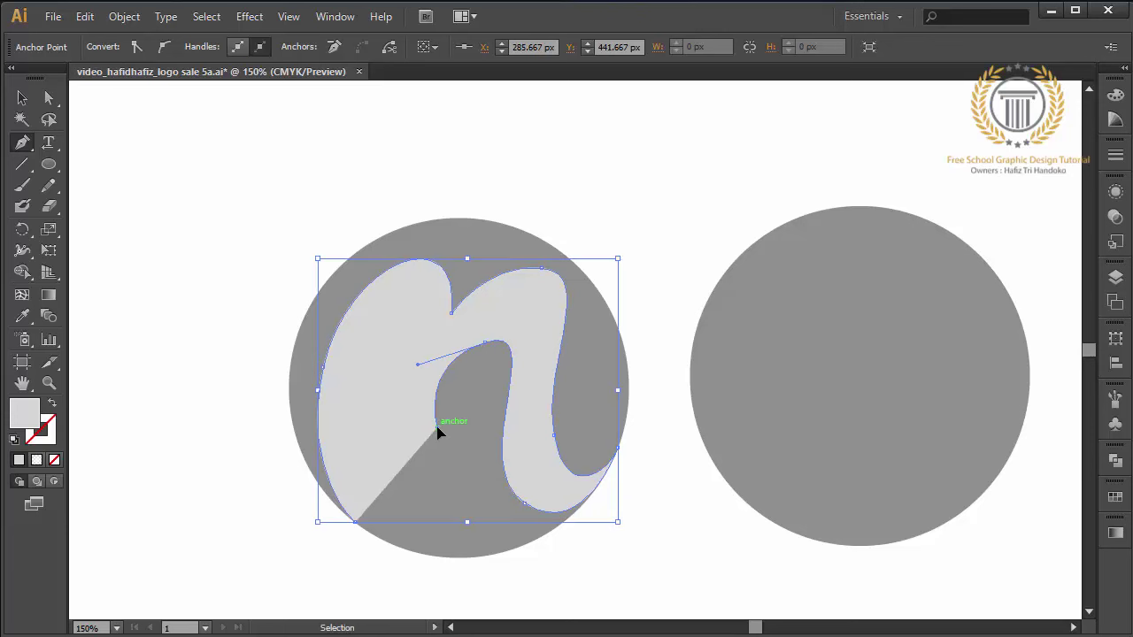
Step: Close the letter outline and trace the M's middle stroke and dip
mouse_move(492, 350)
mouse_down()
mouse_move(455, 355)
mouse_move(444, 396)
mouse_move(399, 316)
mouse_up()
ctrl+click(433, 371)
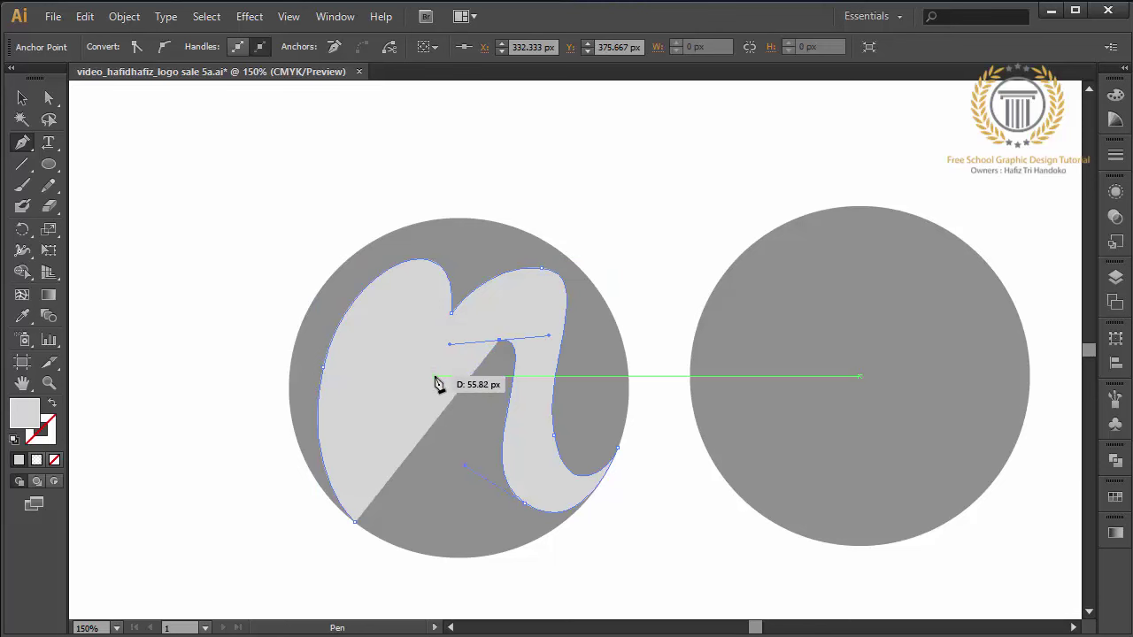
click(435, 384)
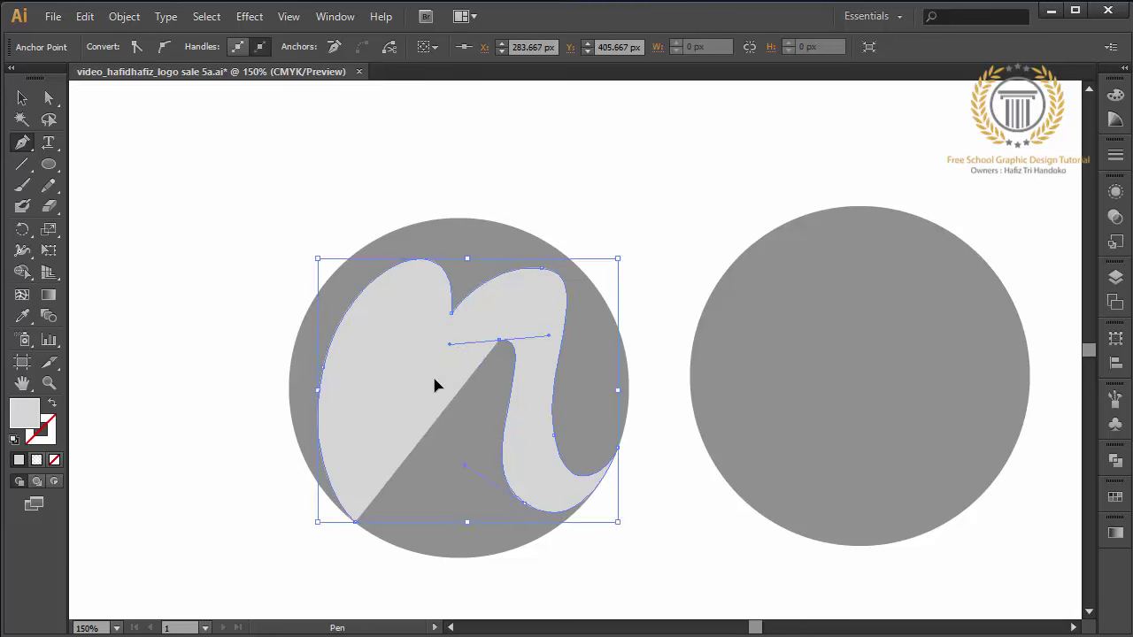
mouse_move(425, 397)
mouse_down()
mouse_move(442, 440)
mouse_move(416, 449)
mouse_up()
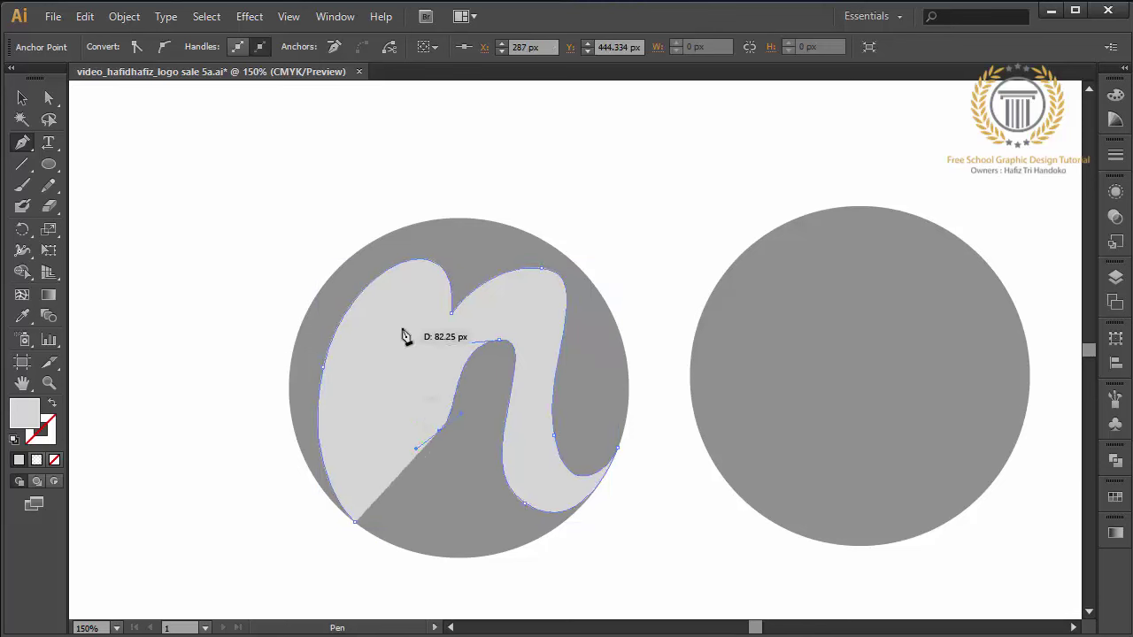
drag(400, 328, 400, 298)
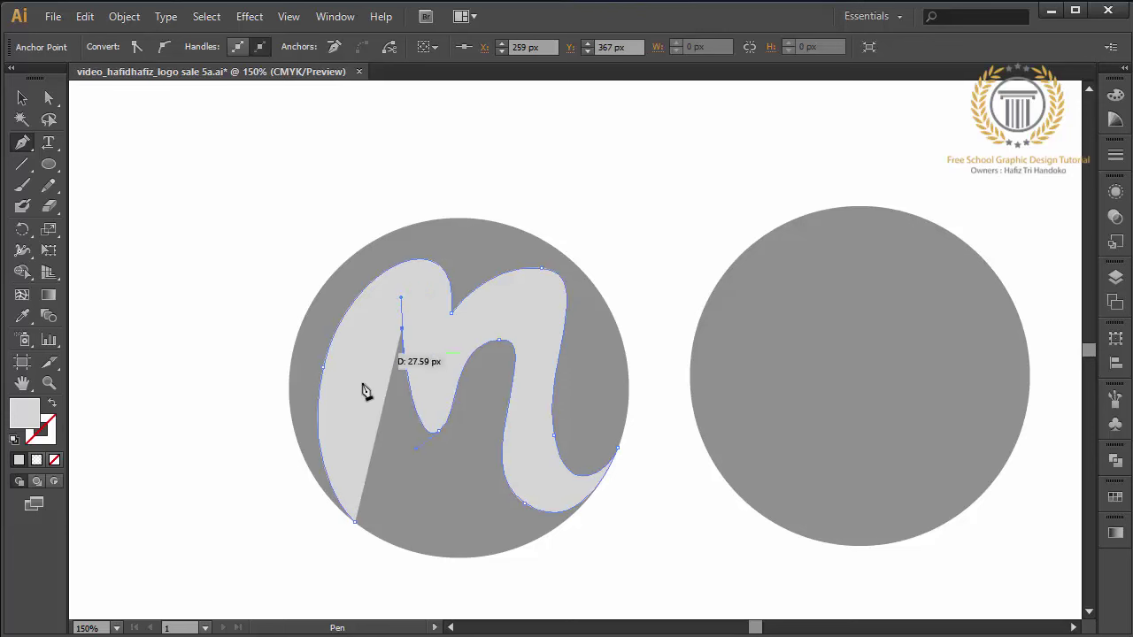
Step: Trace the M's left leg down to the circle's bottom and up its left edge
drag(368, 408, 380, 483)
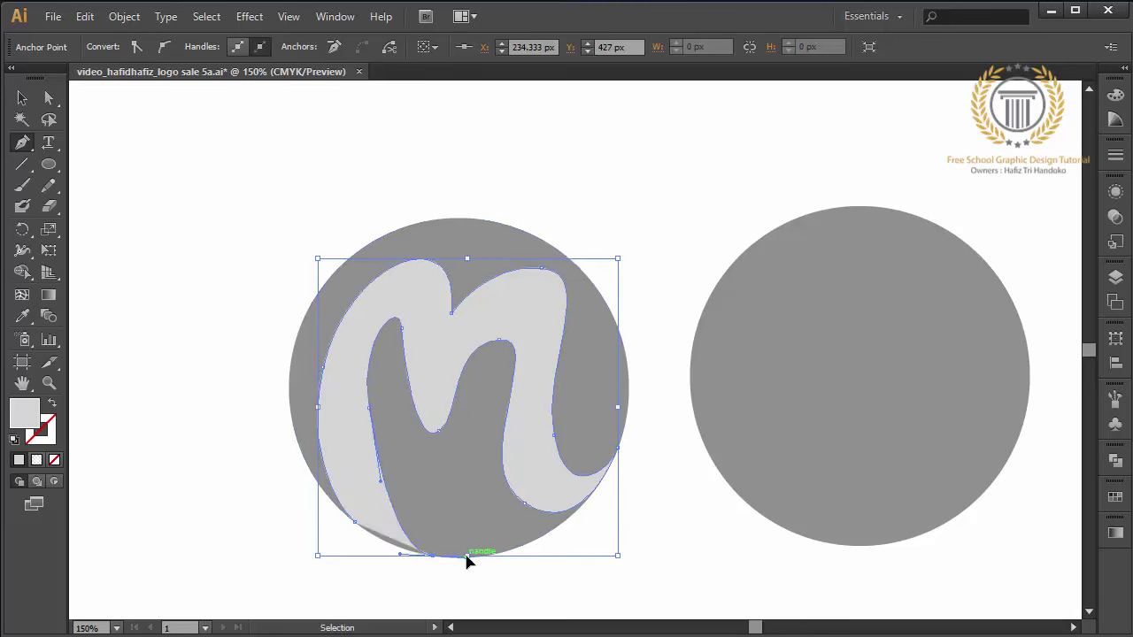
drag(494, 559, 549, 556)
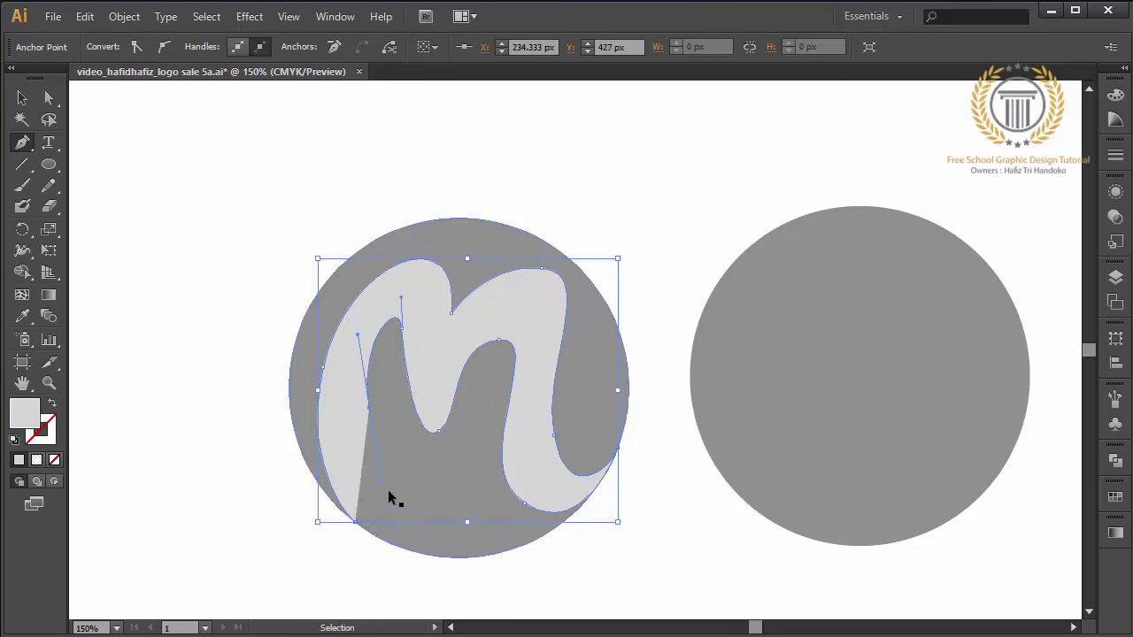
key(ctrl+z)
key(ctrl+z)
drag(362, 442, 372, 543)
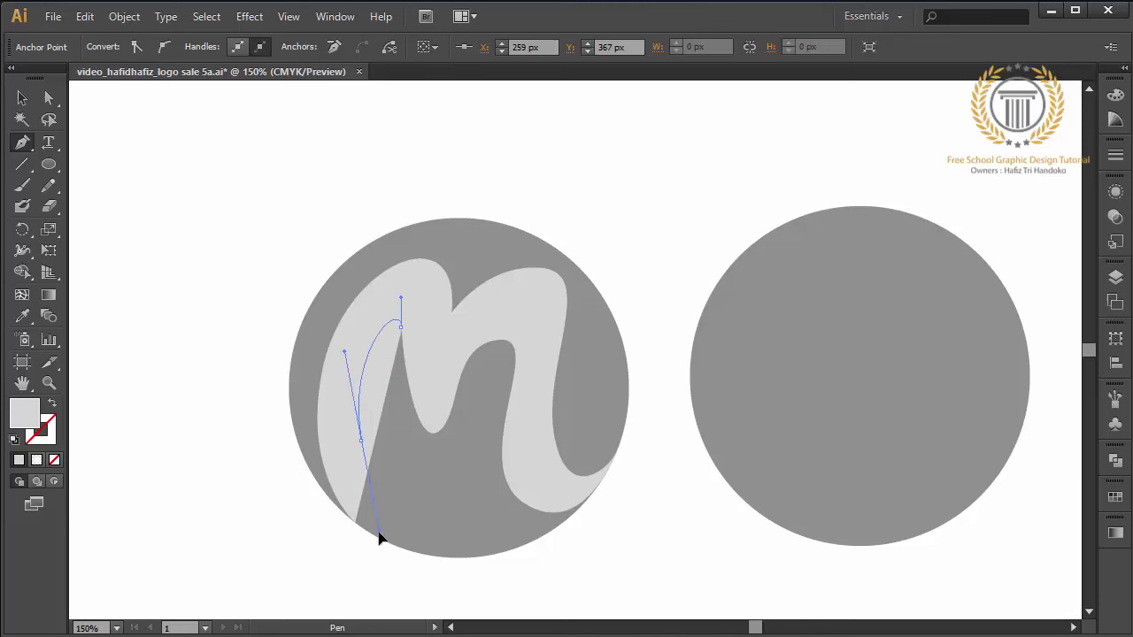
click(455, 558)
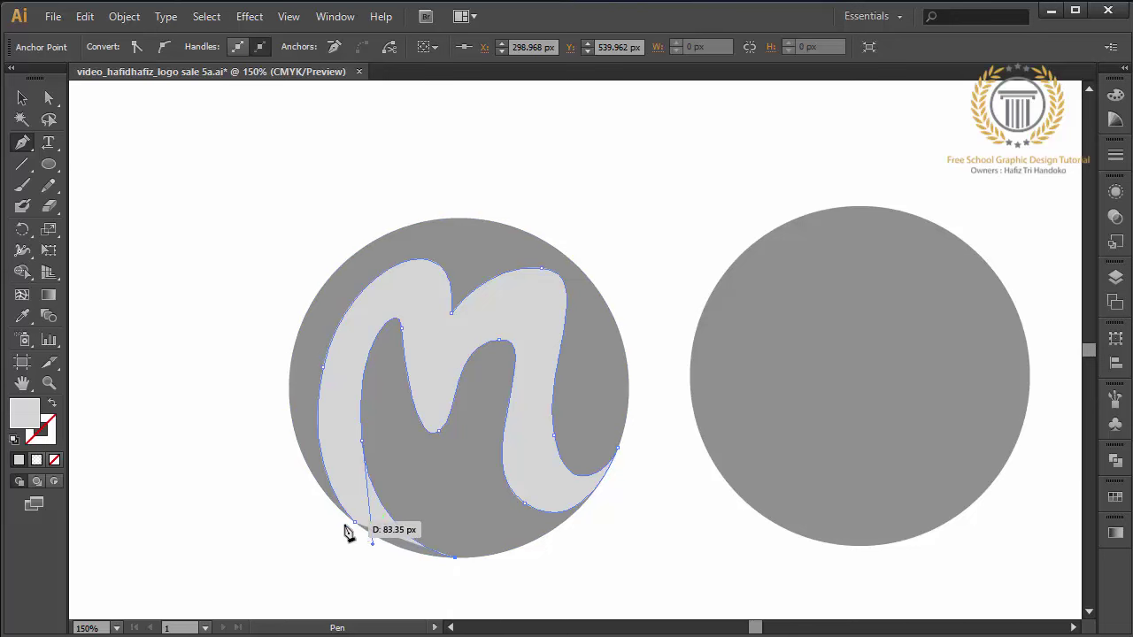
mouse_move(356, 528)
mouse_down()
mouse_move(301, 477)
mouse_move(314, 489)
mouse_up()
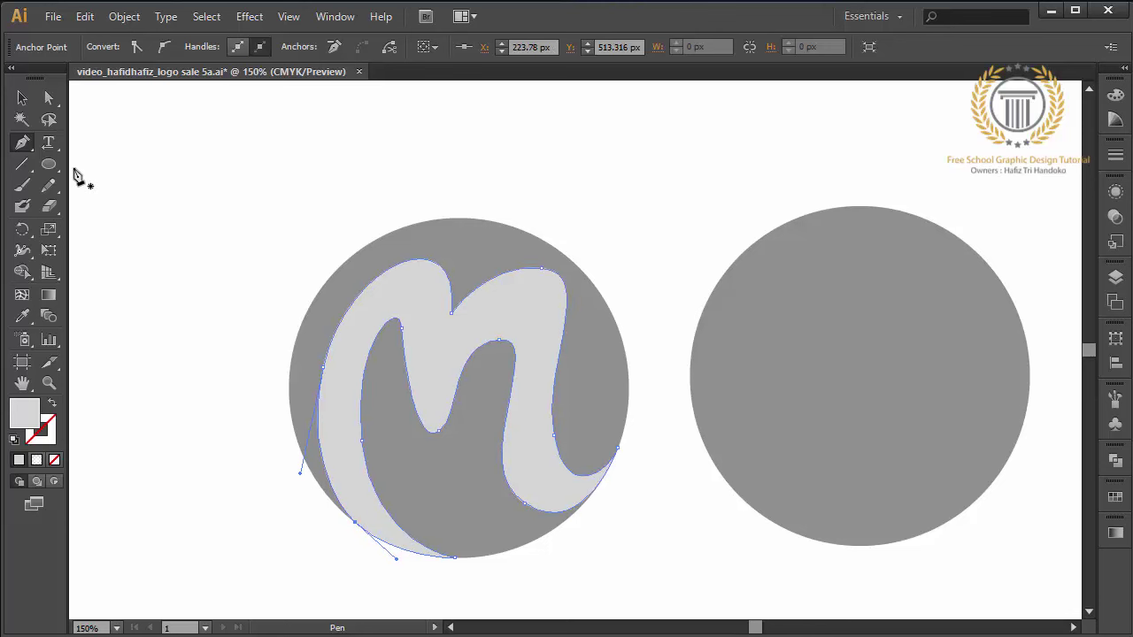
Step: Deselect the finished path, then select an anchor on the M's left inner edge
click(23, 99)
click(177, 167)
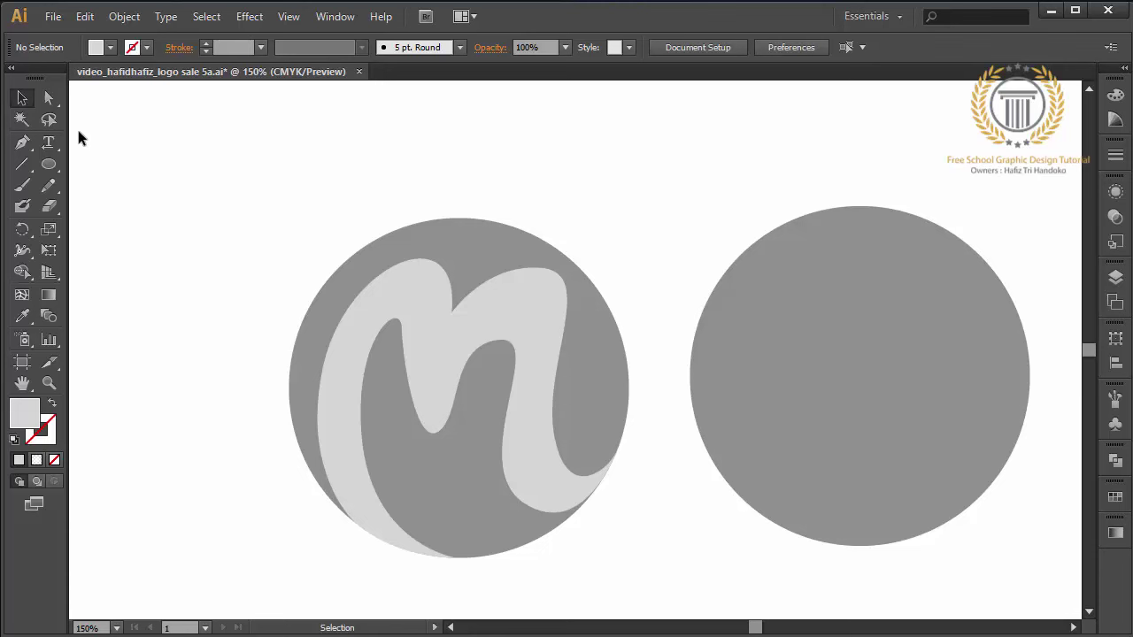
click(48, 98)
click(412, 346)
click(403, 353)
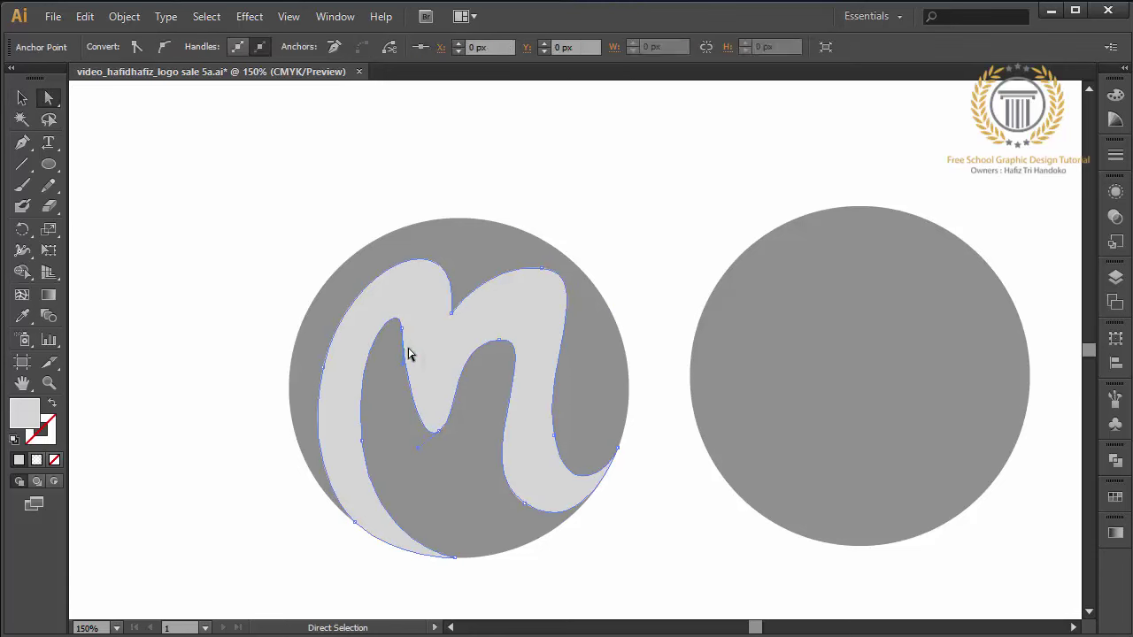
Step: Drag the M's anchors and handles to smooth its middle stroke and dip
drag(403, 329, 417, 336)
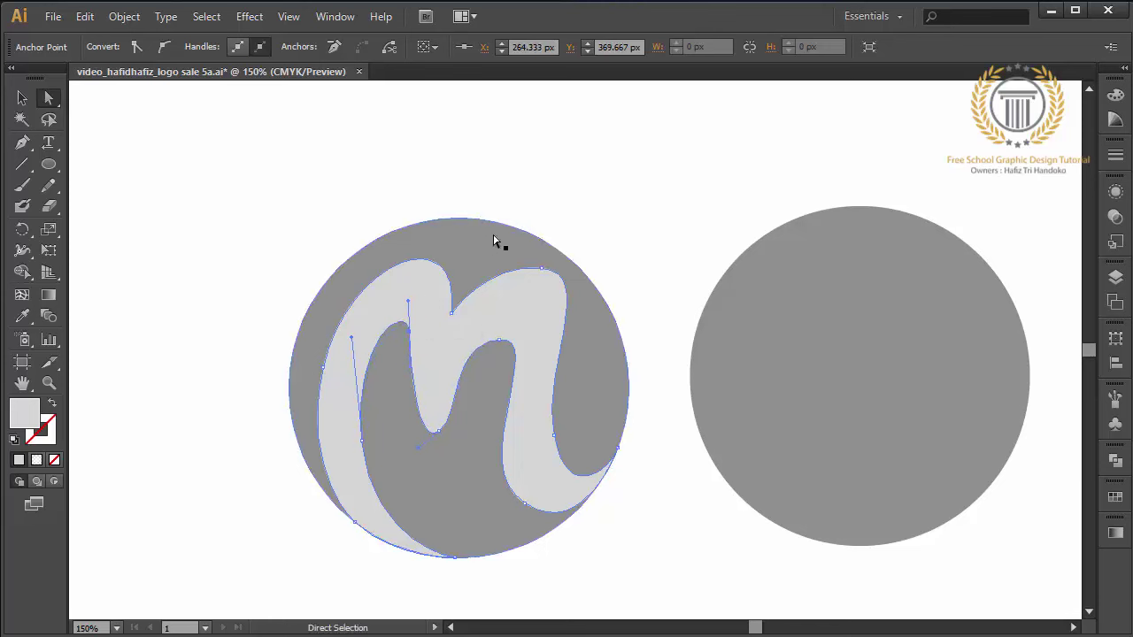
click(529, 205)
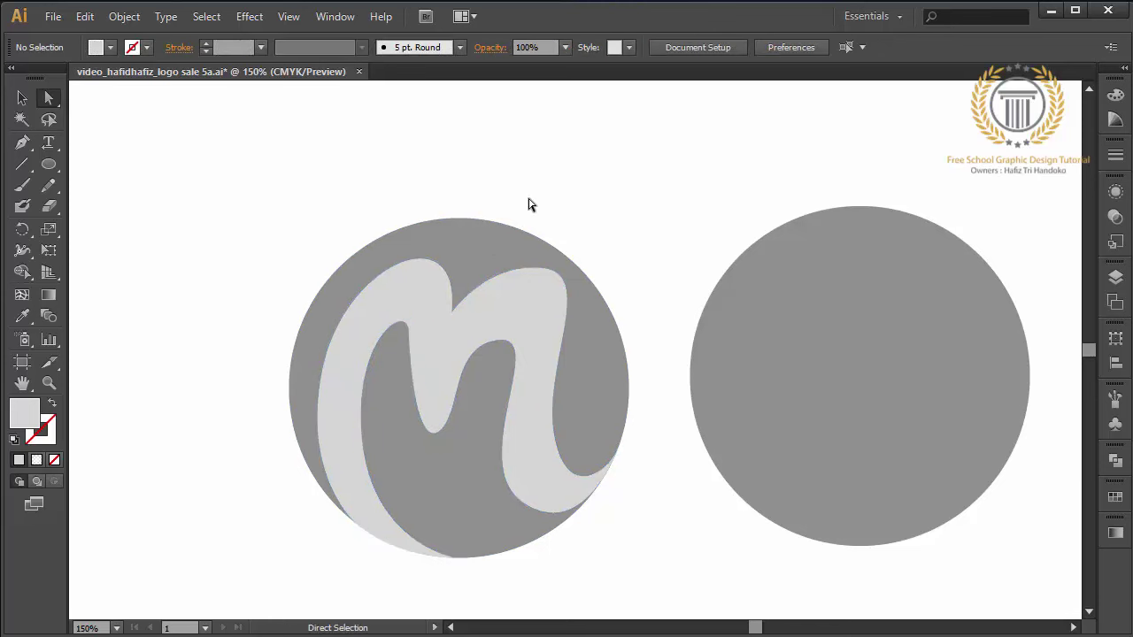
click(454, 315)
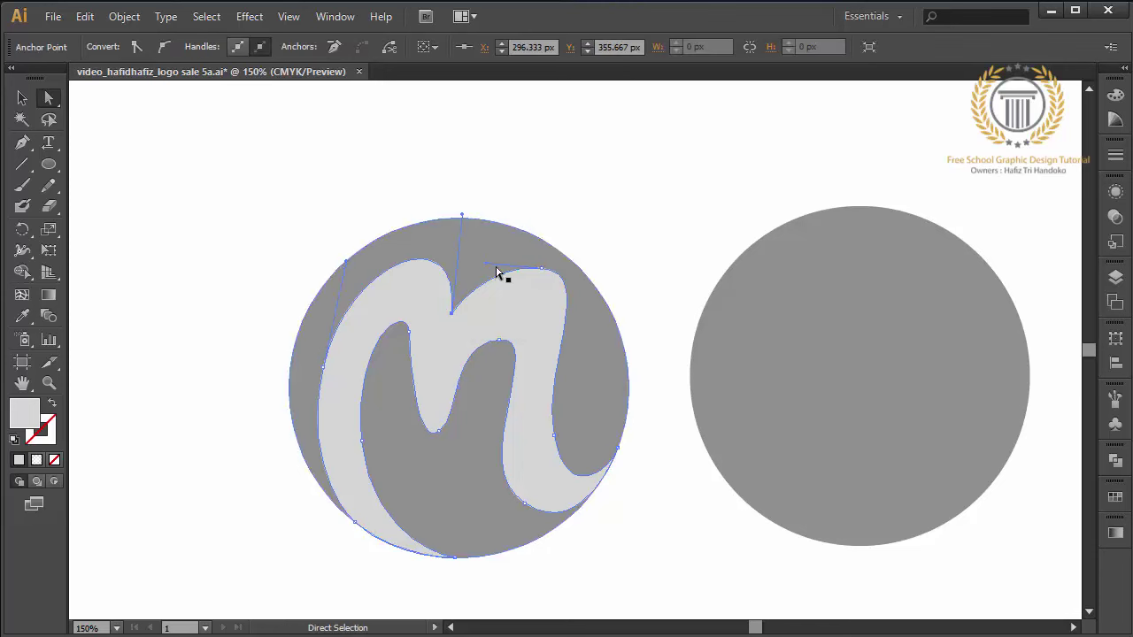
click(500, 344)
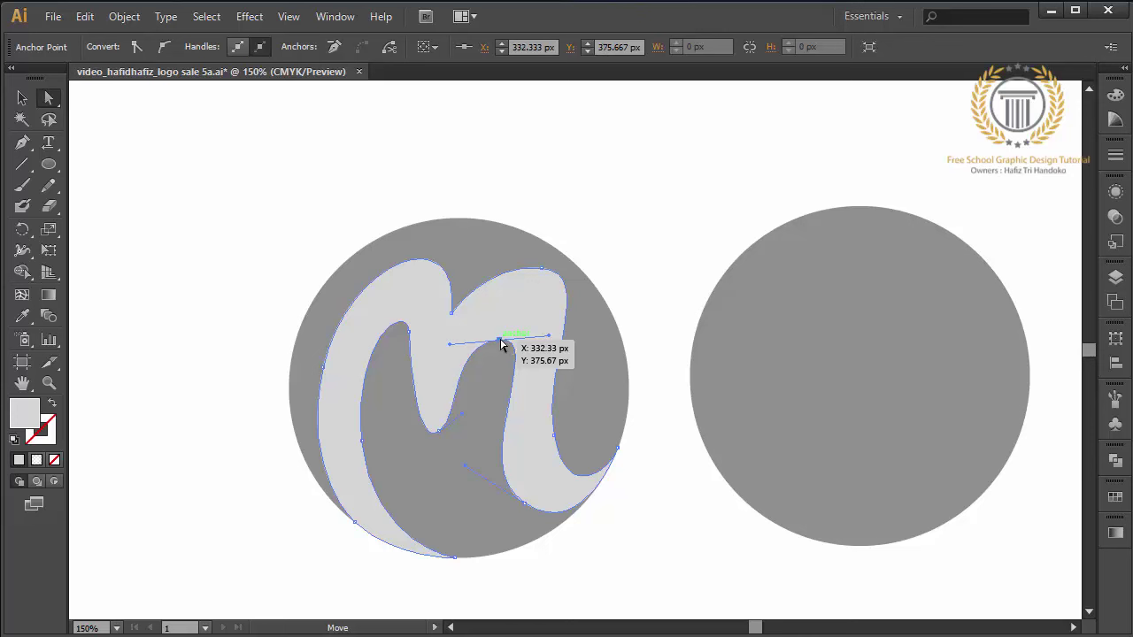
drag(500, 344, 503, 334)
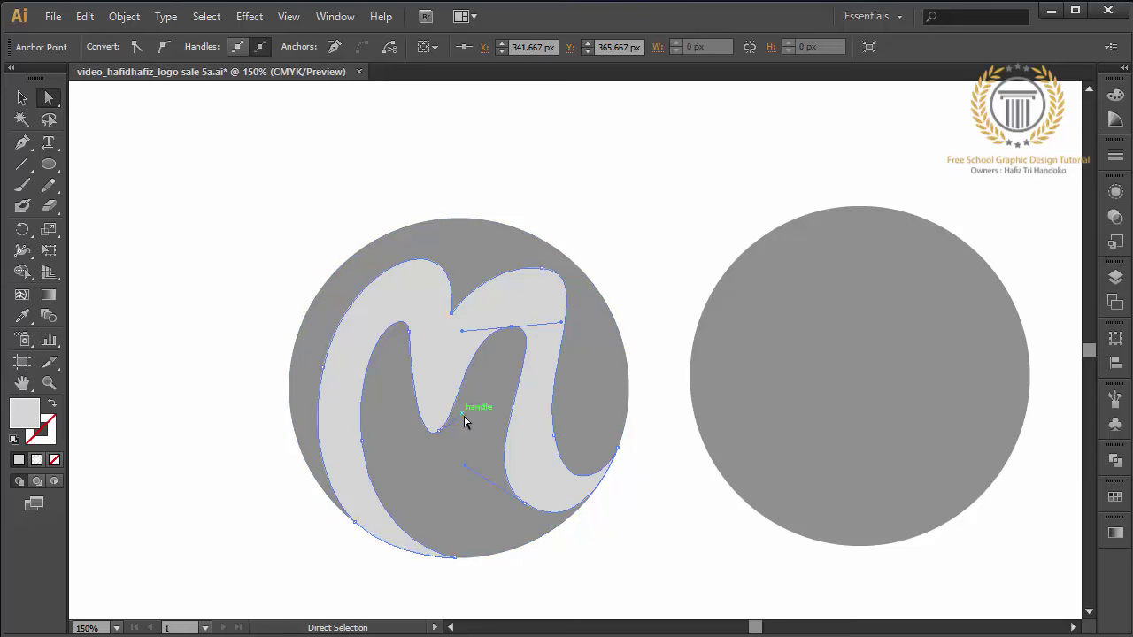
drag(464, 416, 484, 413)
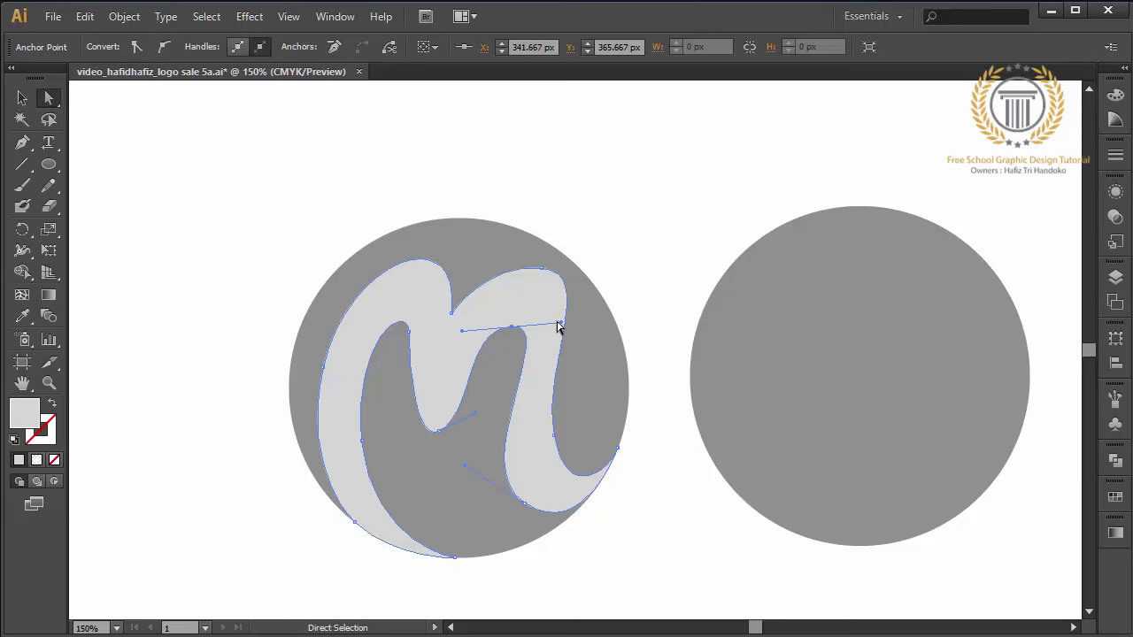
mouse_move(562, 327)
mouse_down()
mouse_move(543, 350)
mouse_move(541, 330)
mouse_up()
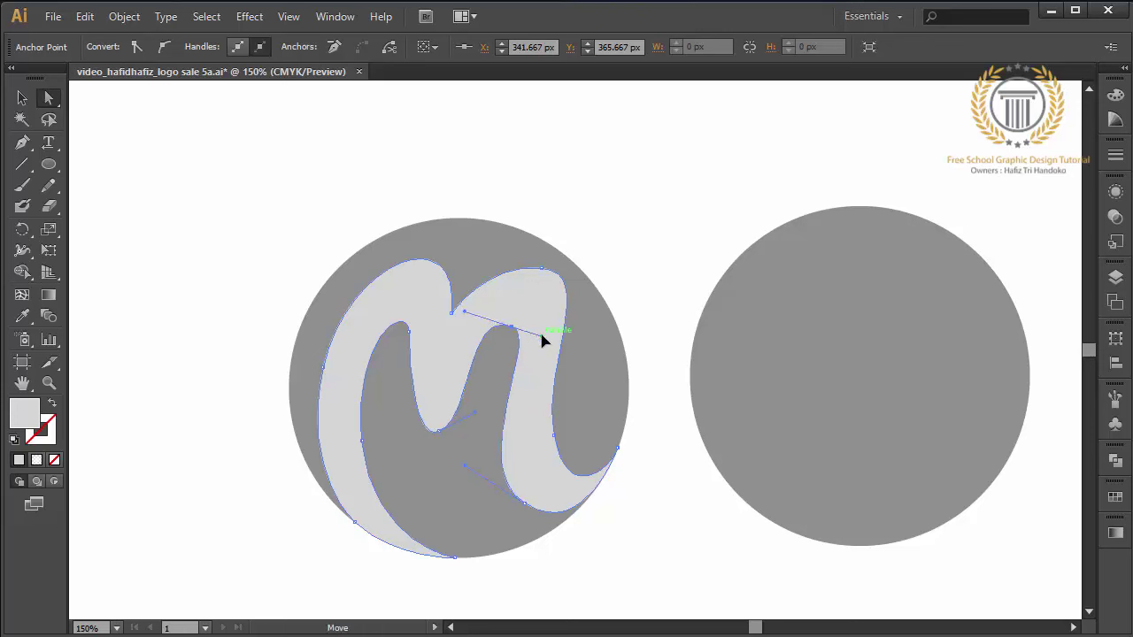
Step: Reposition the M's top-notch anchor and review the shape
click(643, 278)
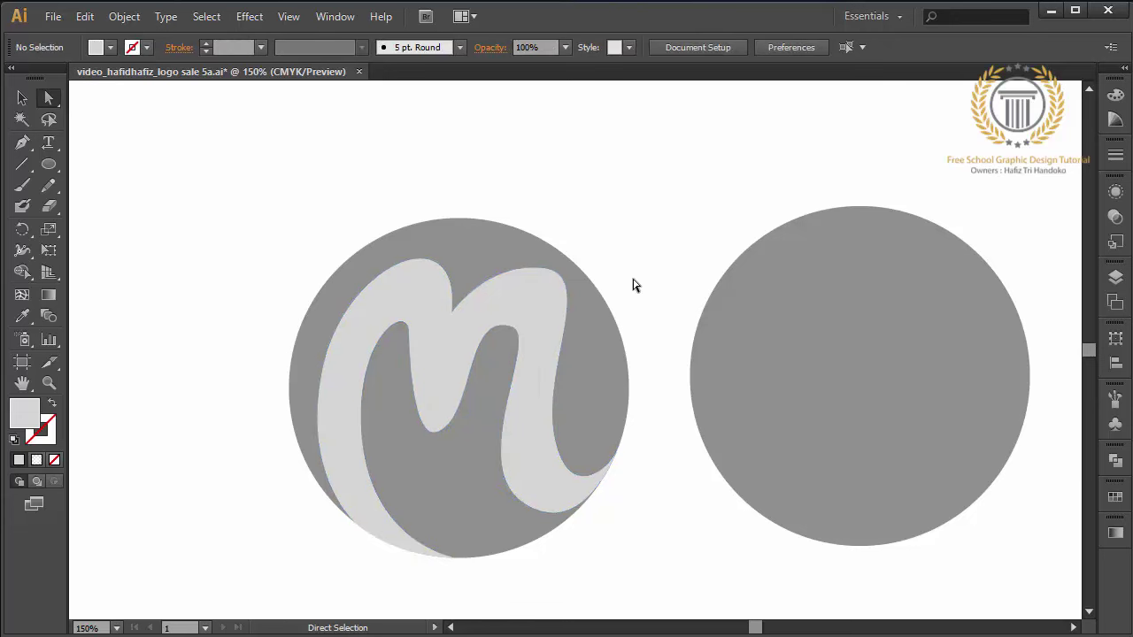
click(510, 329)
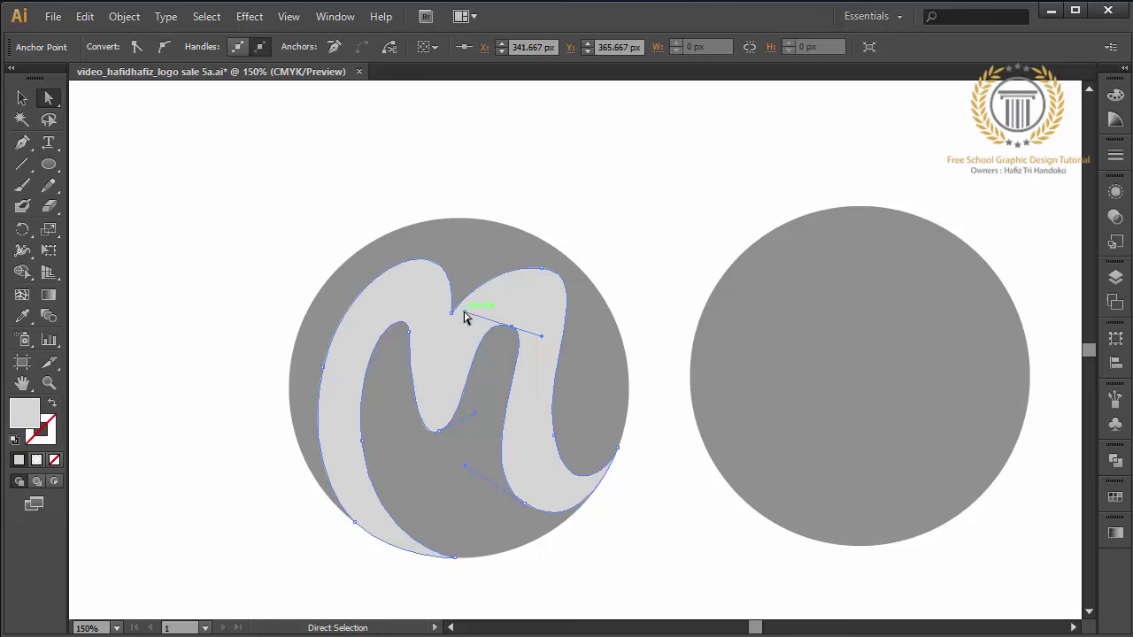
mouse_move(464, 317)
mouse_down()
mouse_move(492, 358)
mouse_move(509, 327)
mouse_move(486, 315)
mouse_up()
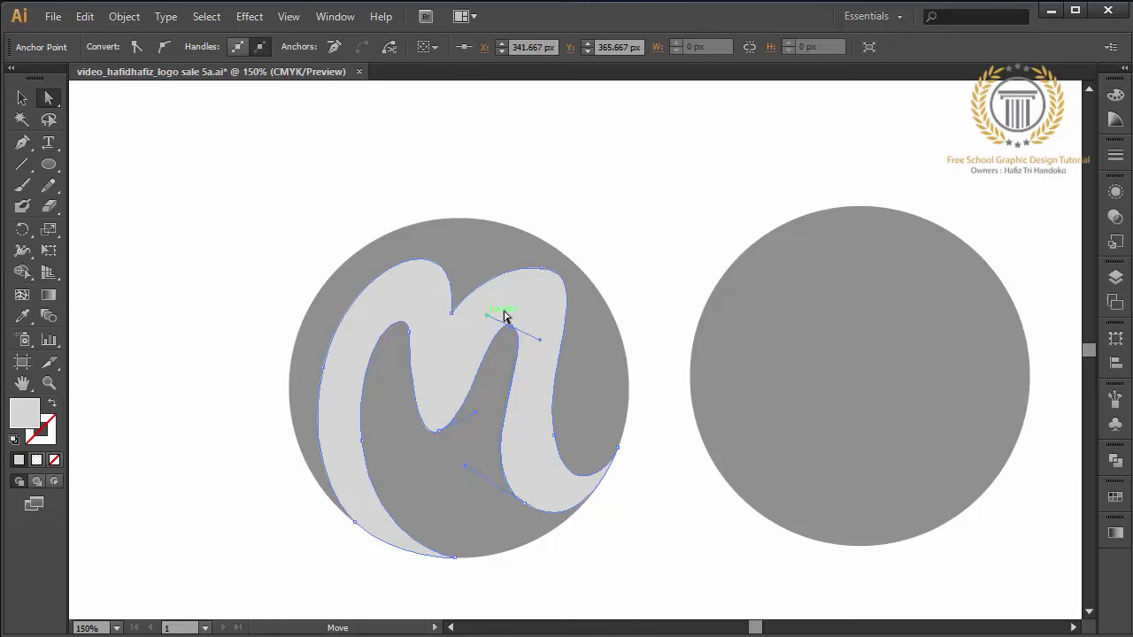
click(655, 244)
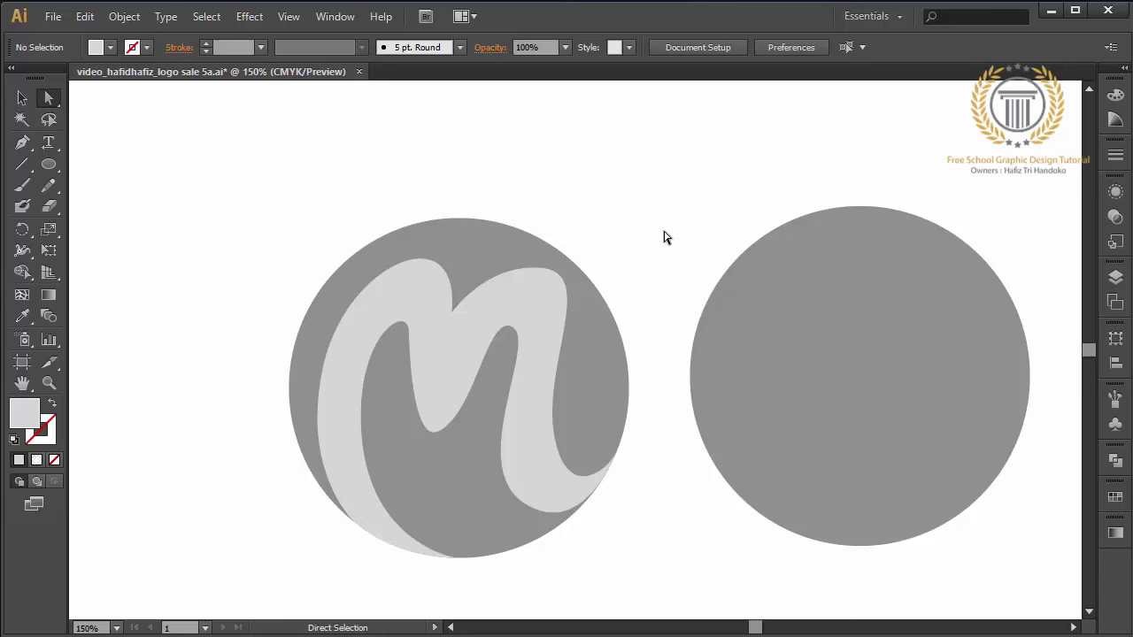
Step: Nudge the second hump's top point with arrow keys and reshape the right stroke
click(551, 282)
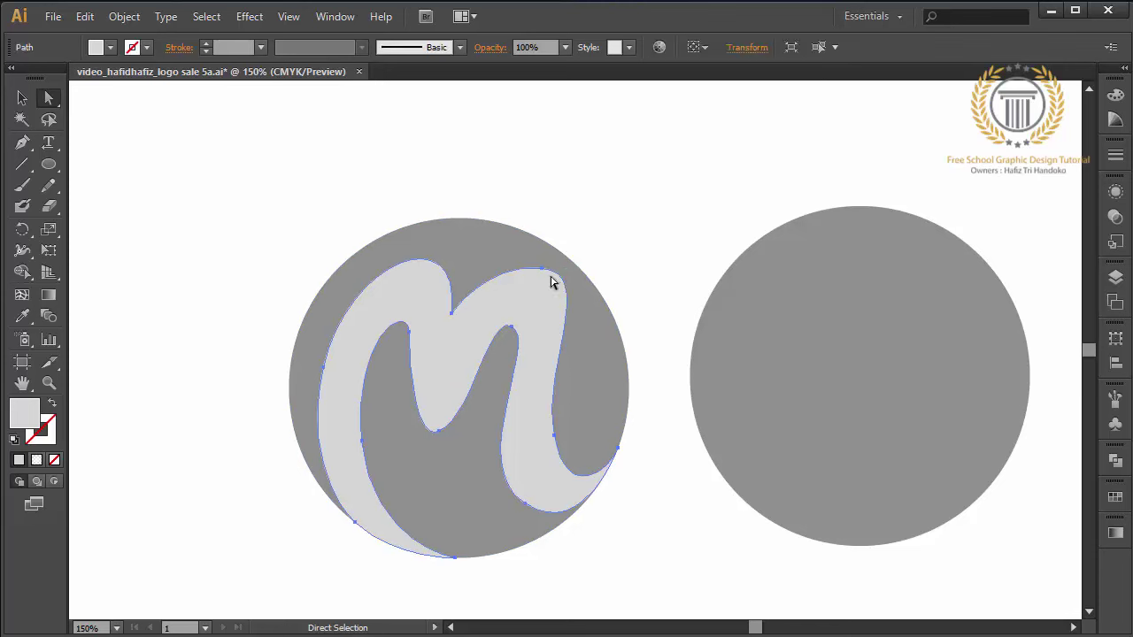
click(542, 268)
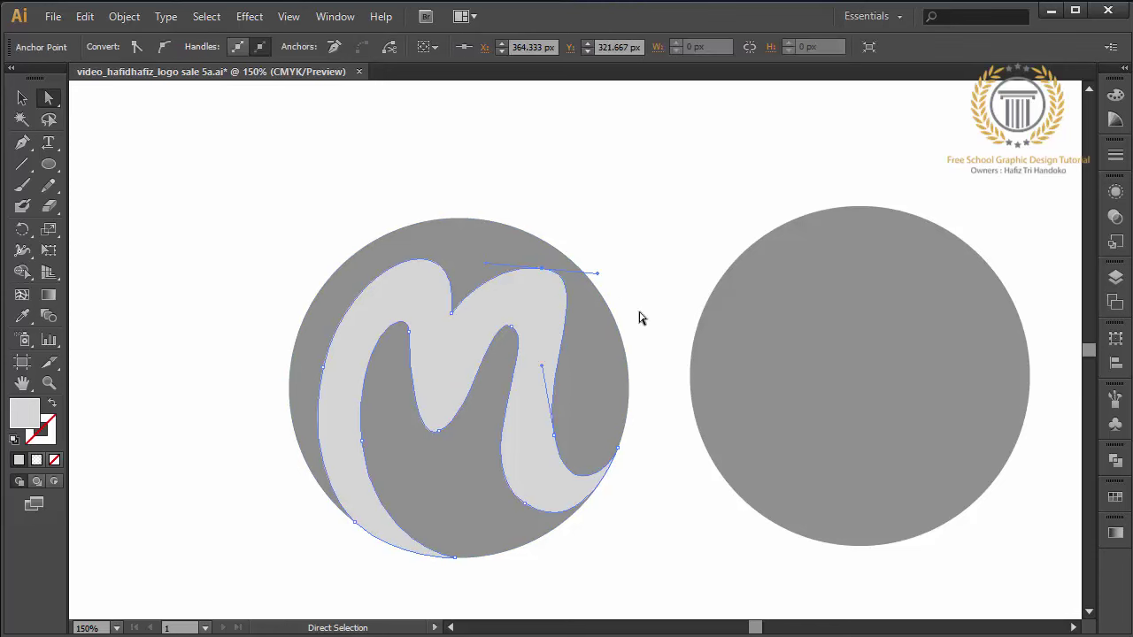
key(Left)
key(Left)
key(Left)
key(Left)
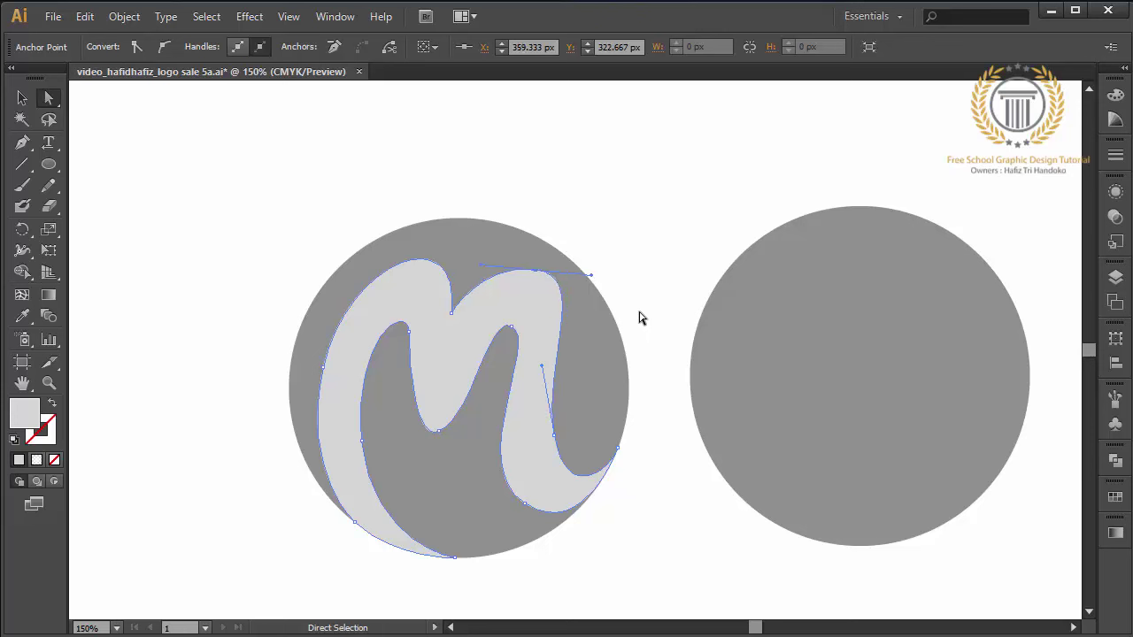
key(Left)
key(Down)
key(Down)
key(Down)
key(Down)
key(Up)
drag(543, 373, 549, 366)
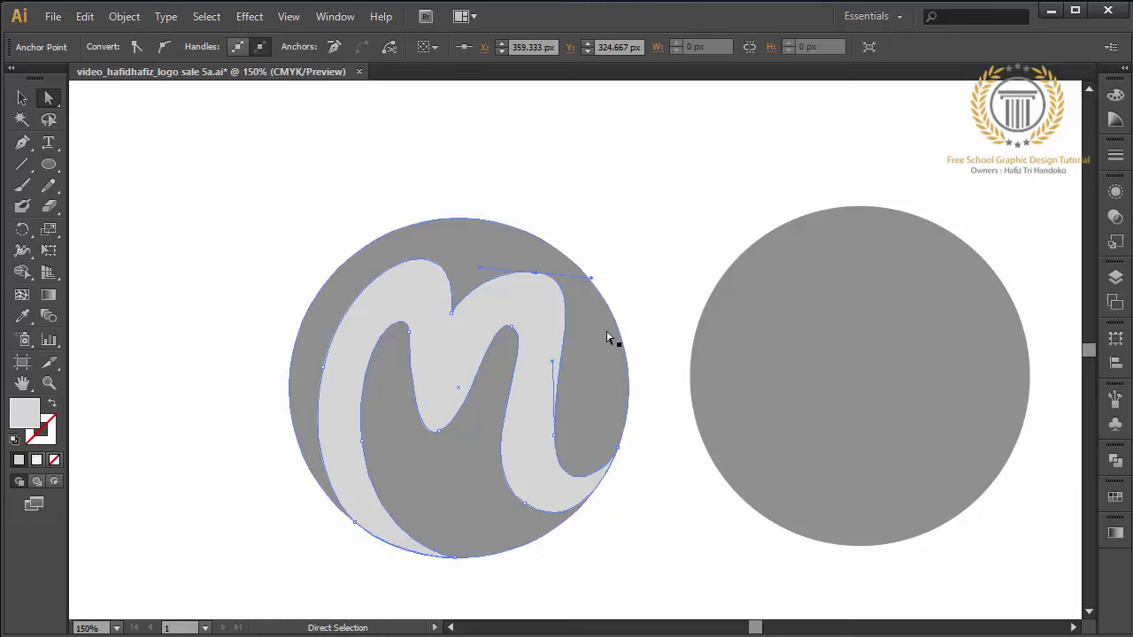
click(643, 311)
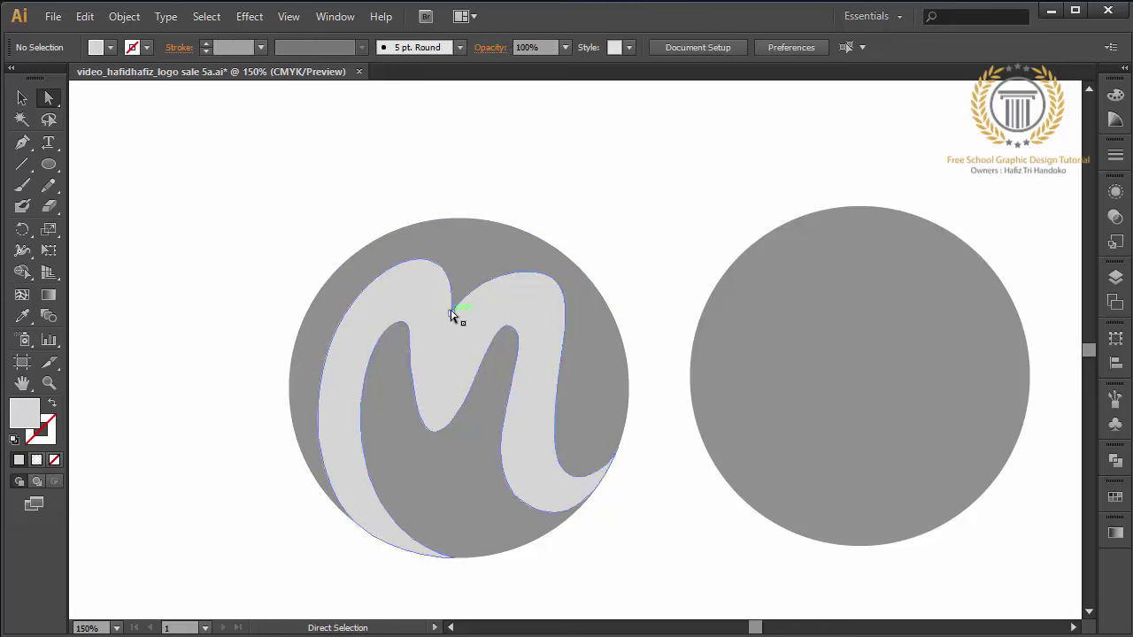
Step: Pull the M's middle peak down and round its curve, then select the whole M
drag(453, 320, 455, 345)
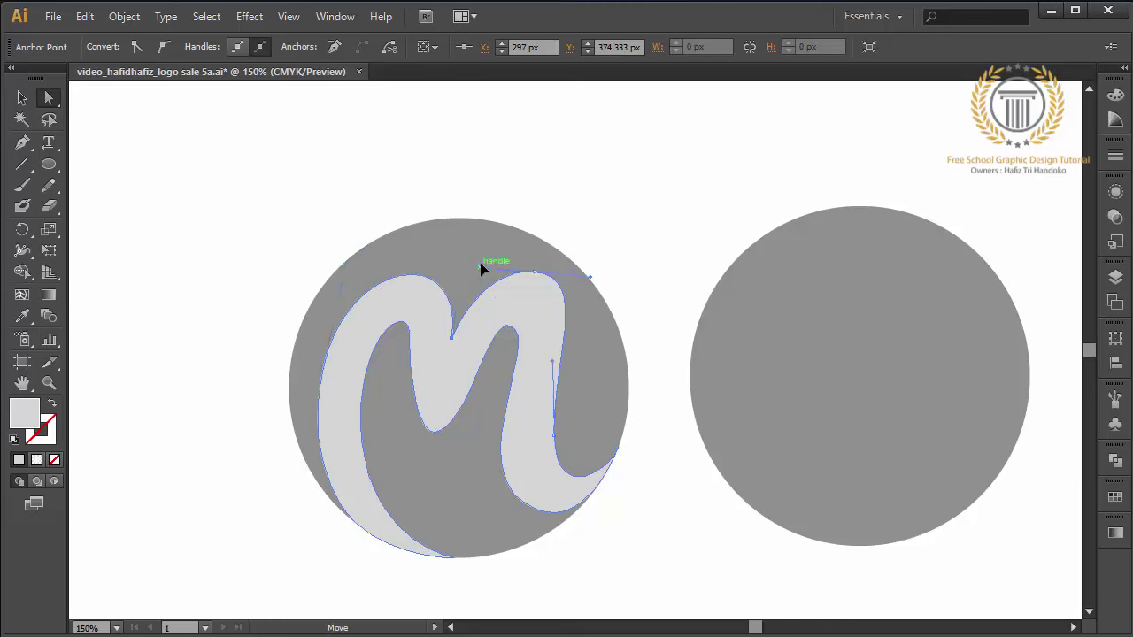
drag(481, 264, 484, 262)
click(655, 186)
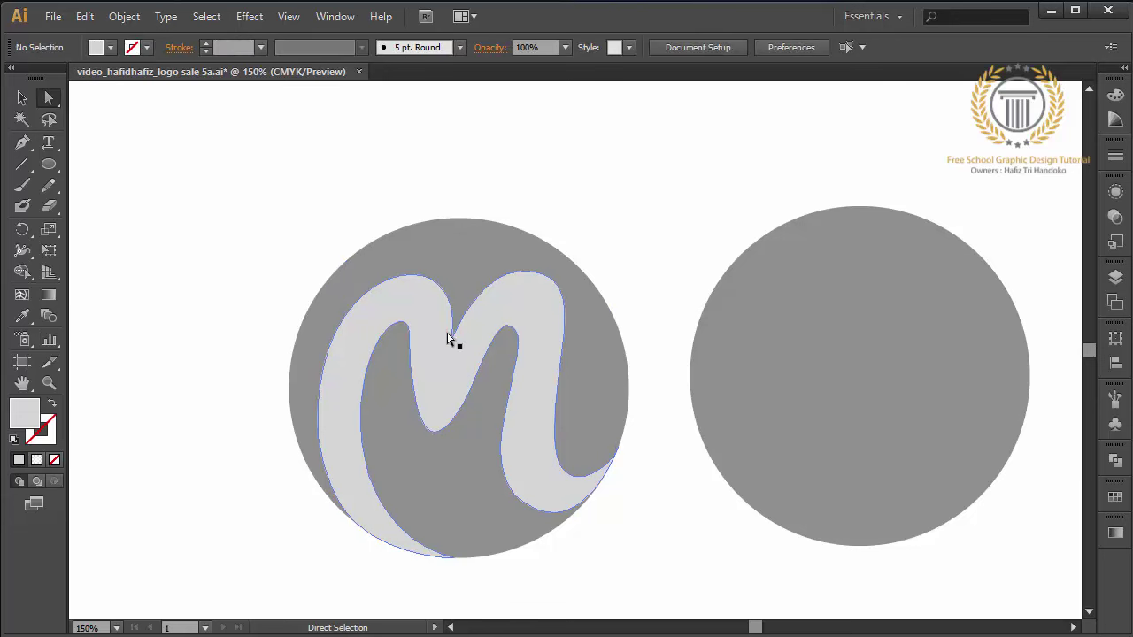
click(453, 337)
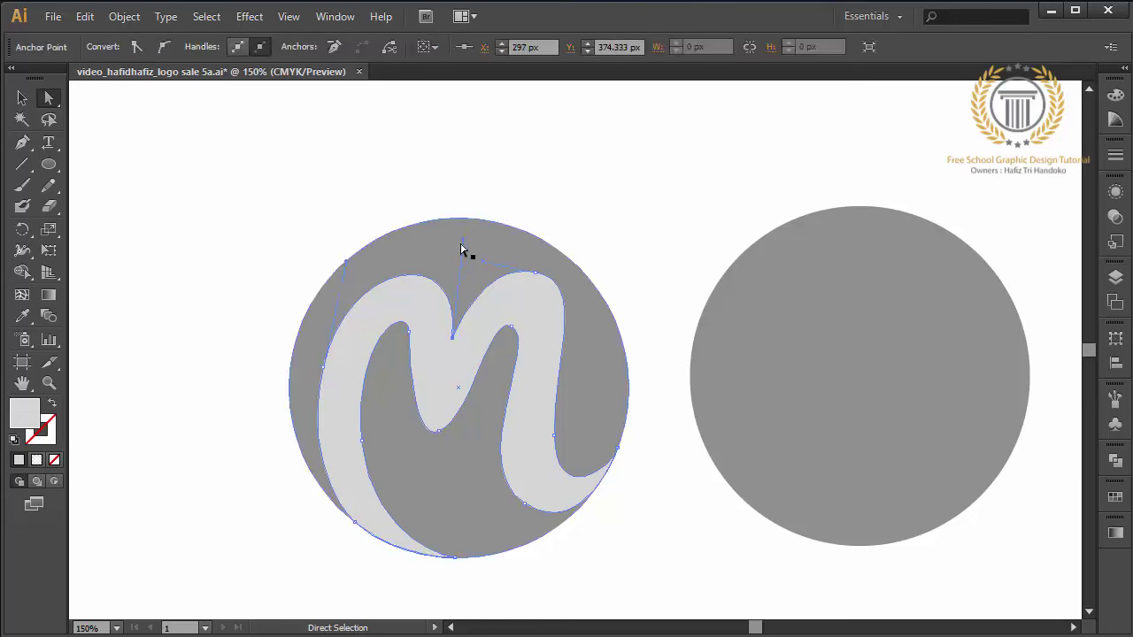
drag(348, 267, 355, 233)
click(495, 179)
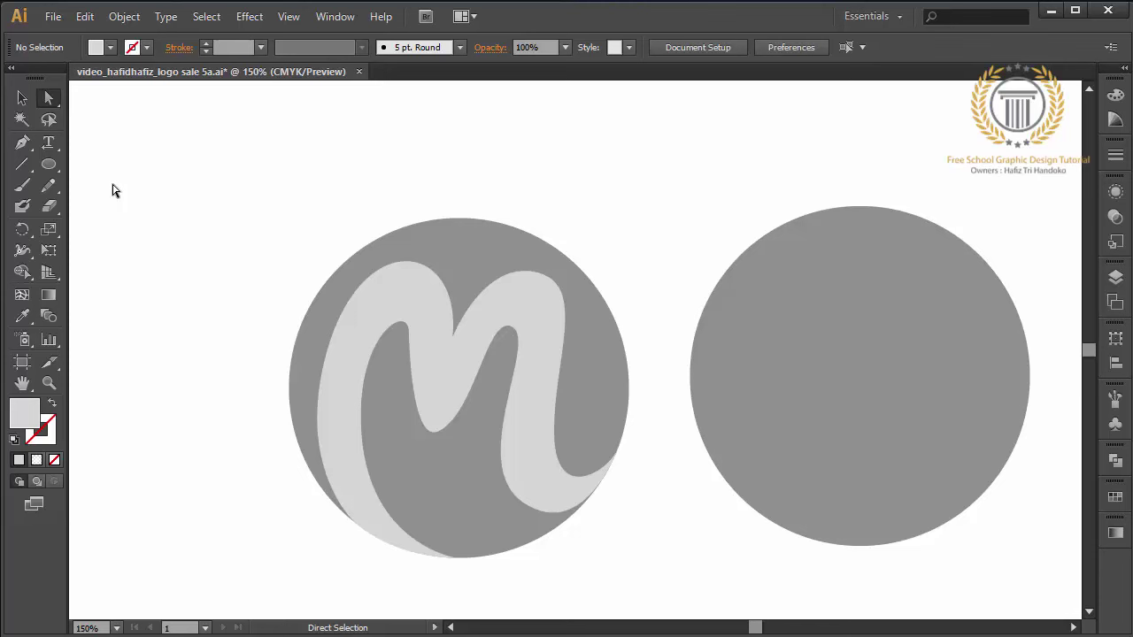
click(23, 98)
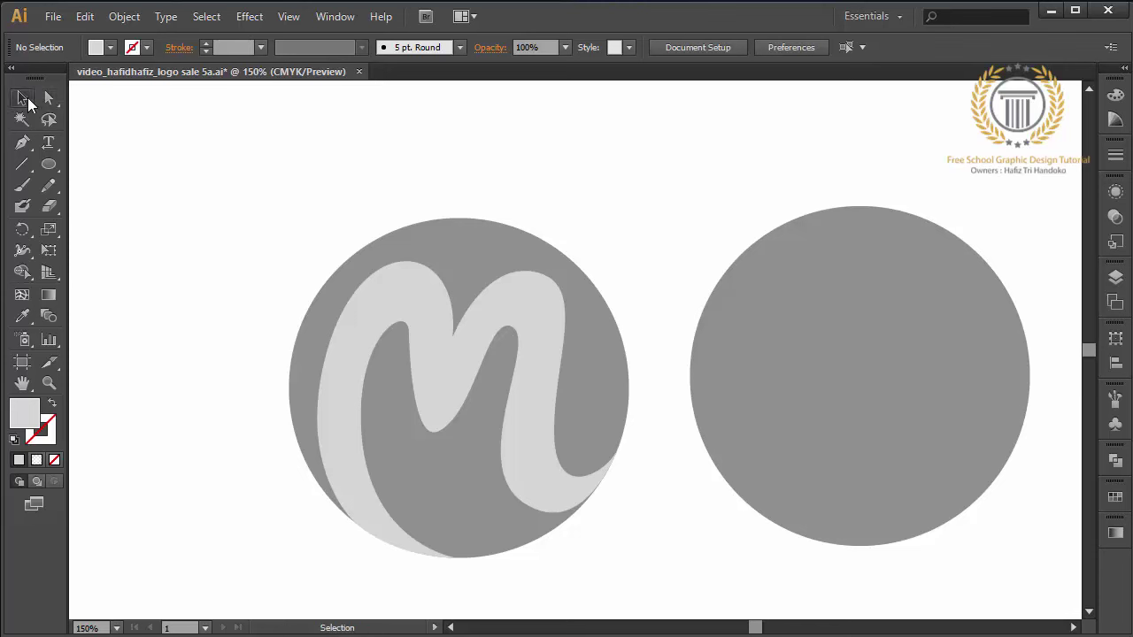
click(489, 336)
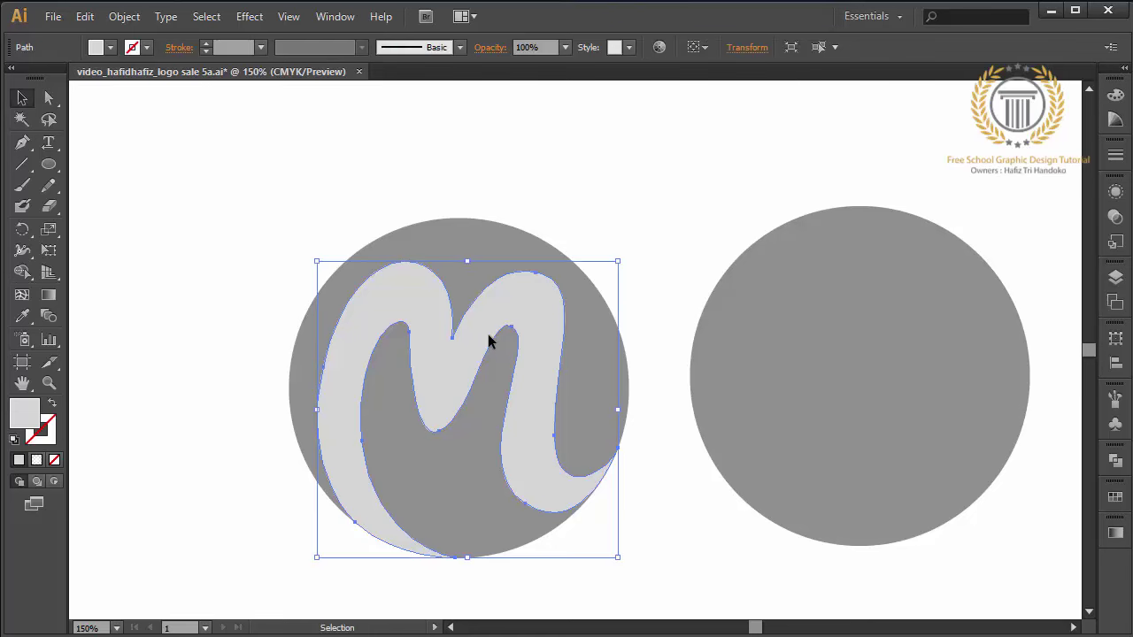
Step: Copy the M and paste the copy in front of it
click(85, 15)
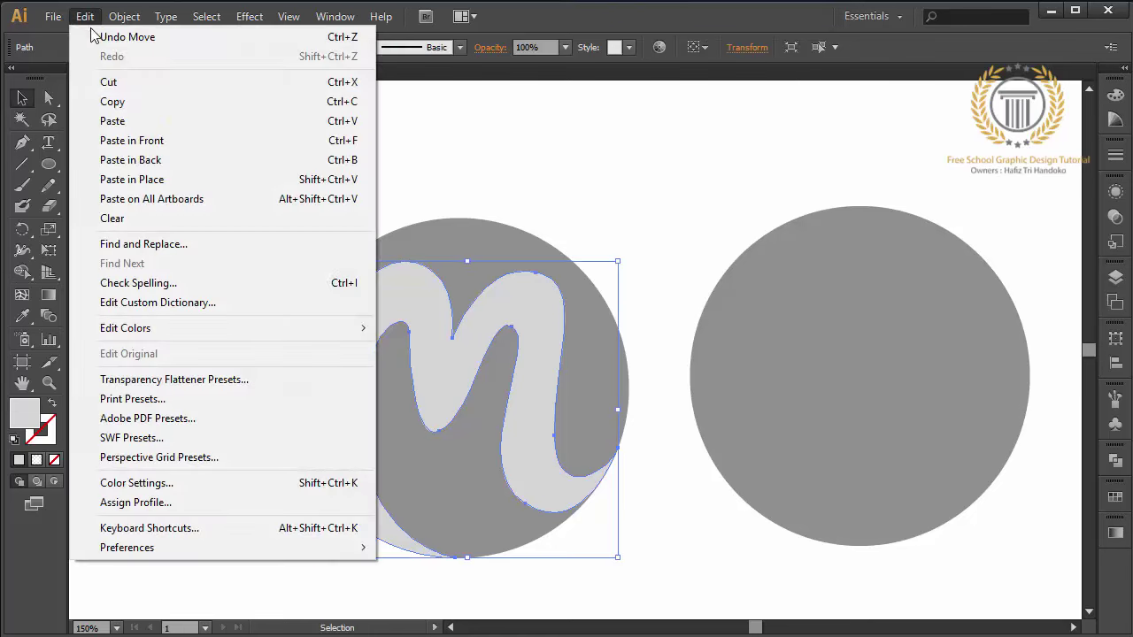
click(110, 101)
click(85, 15)
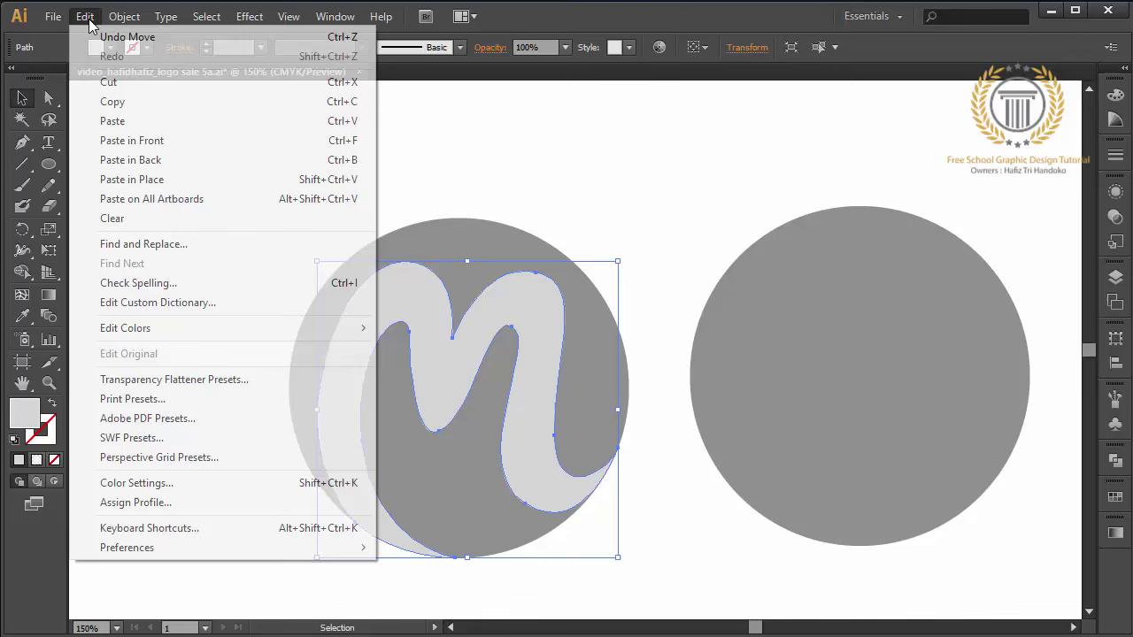
click(150, 141)
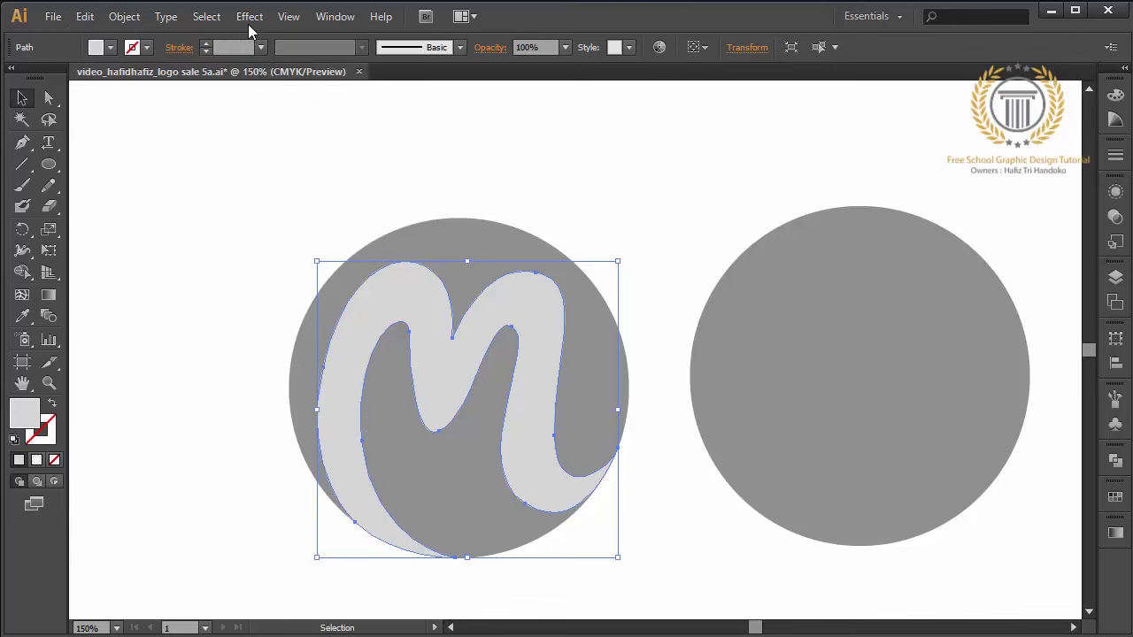
Step: Apply a 10 px Offset Path to the copy and expand its appearance
click(249, 16)
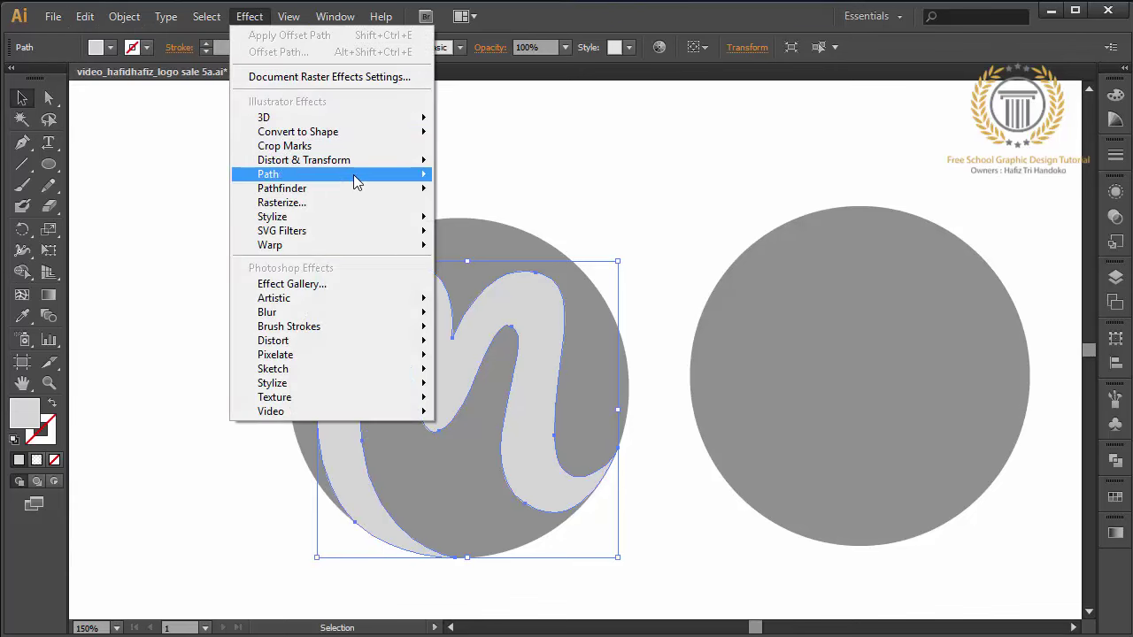
mouse_move(268, 175)
click(200, 178)
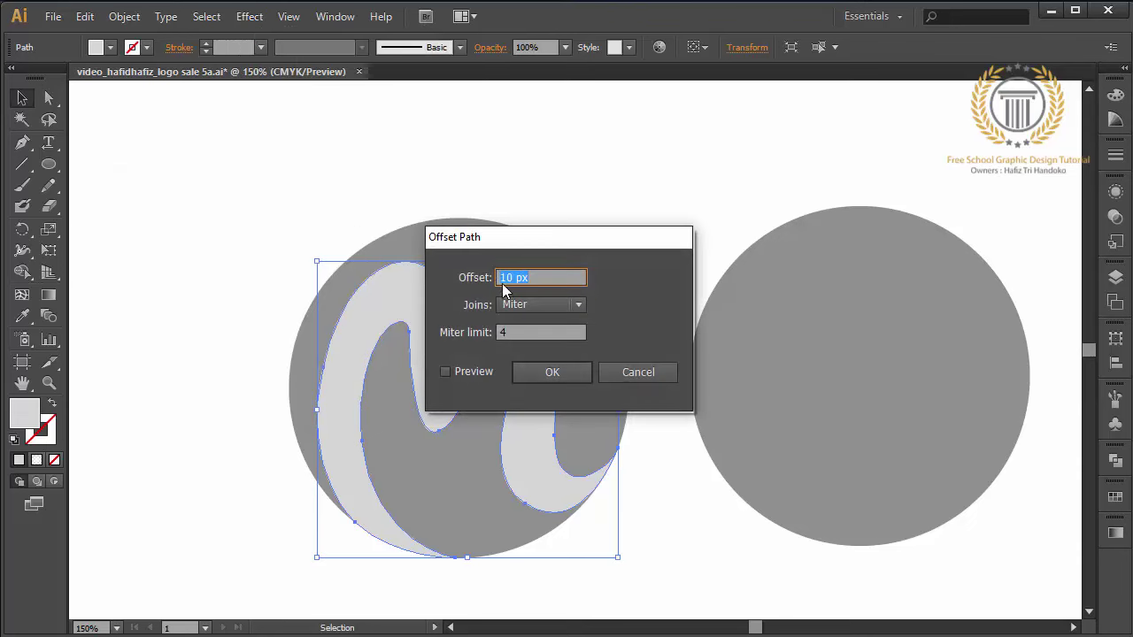
drag(504, 239, 781, 140)
click(723, 268)
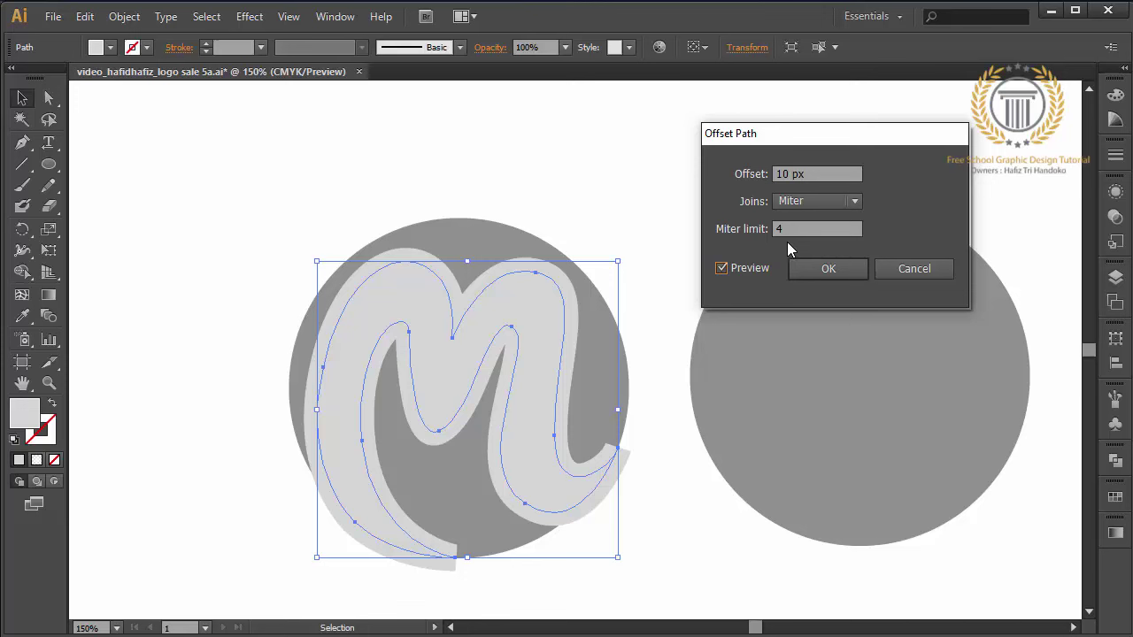
click(833, 269)
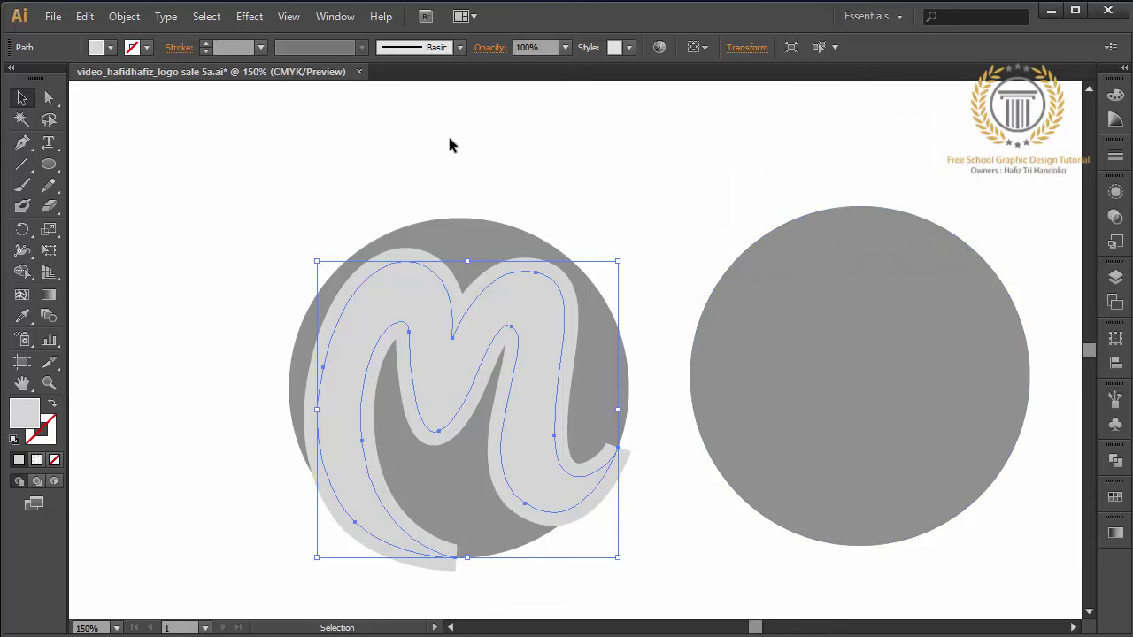
click(124, 16)
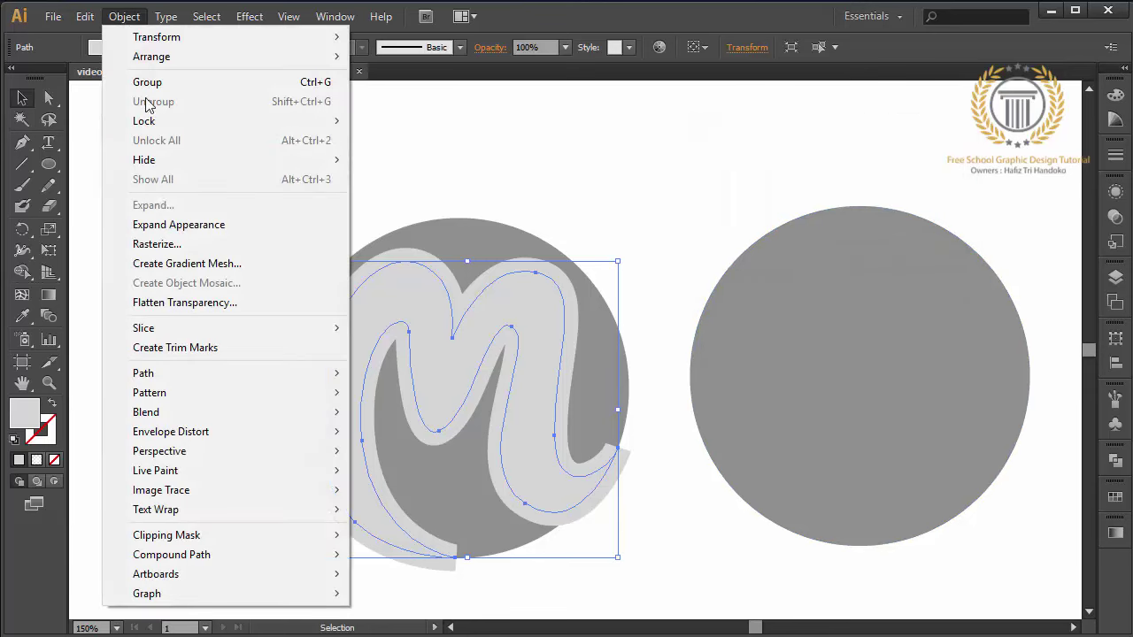
click(174, 227)
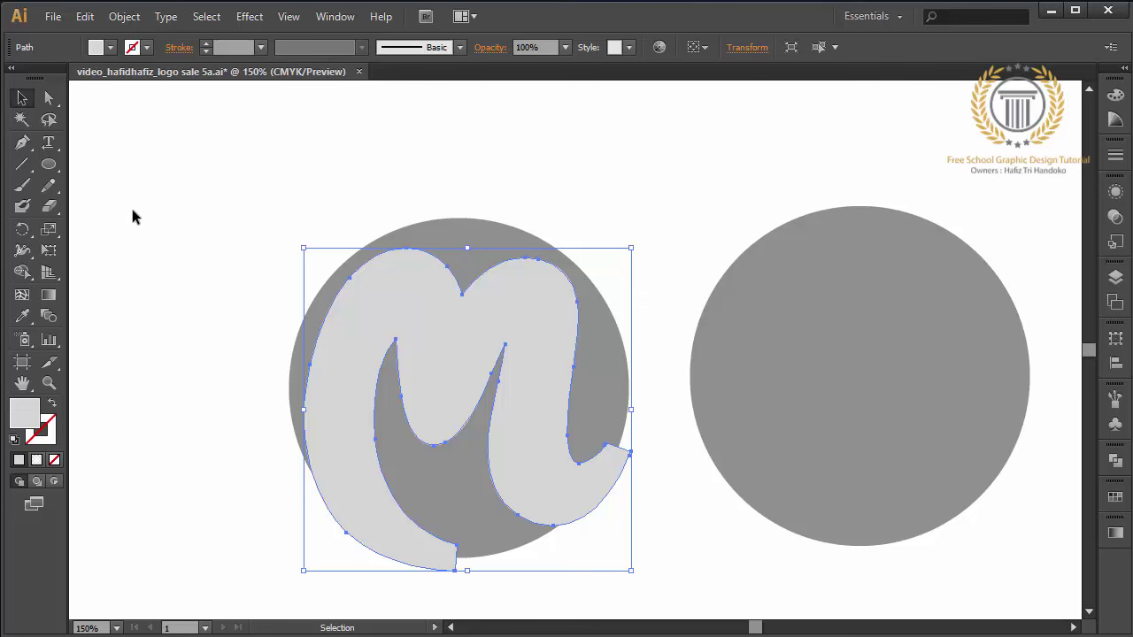
click(133, 216)
click(22, 142)
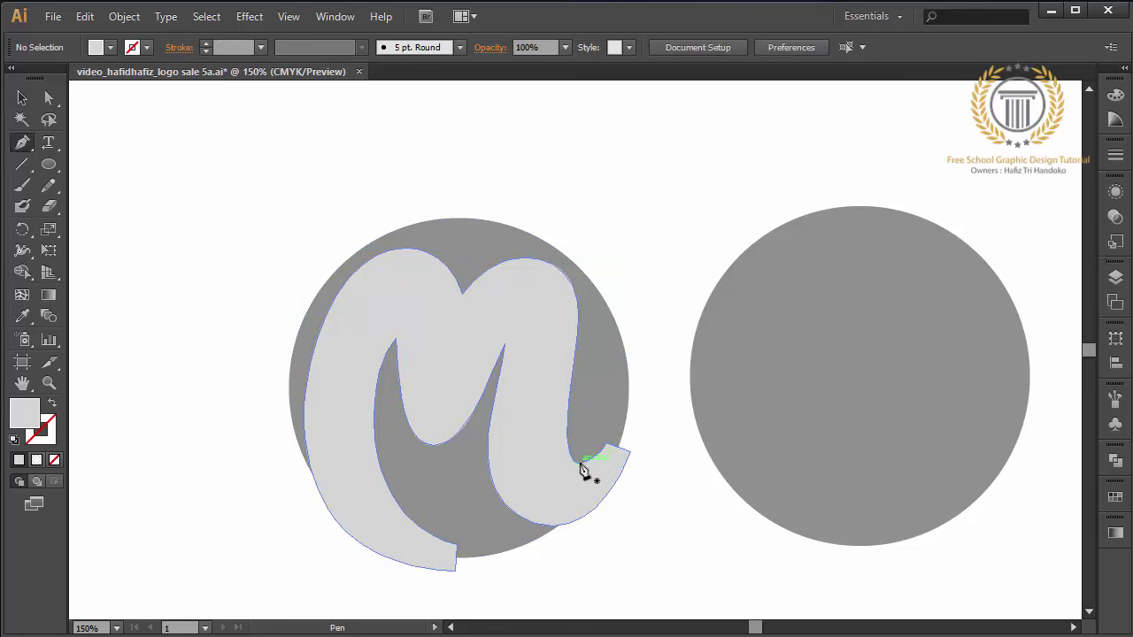
Step: Draw a small curved cutting shape at the inner end of the M's right tail
click(579, 463)
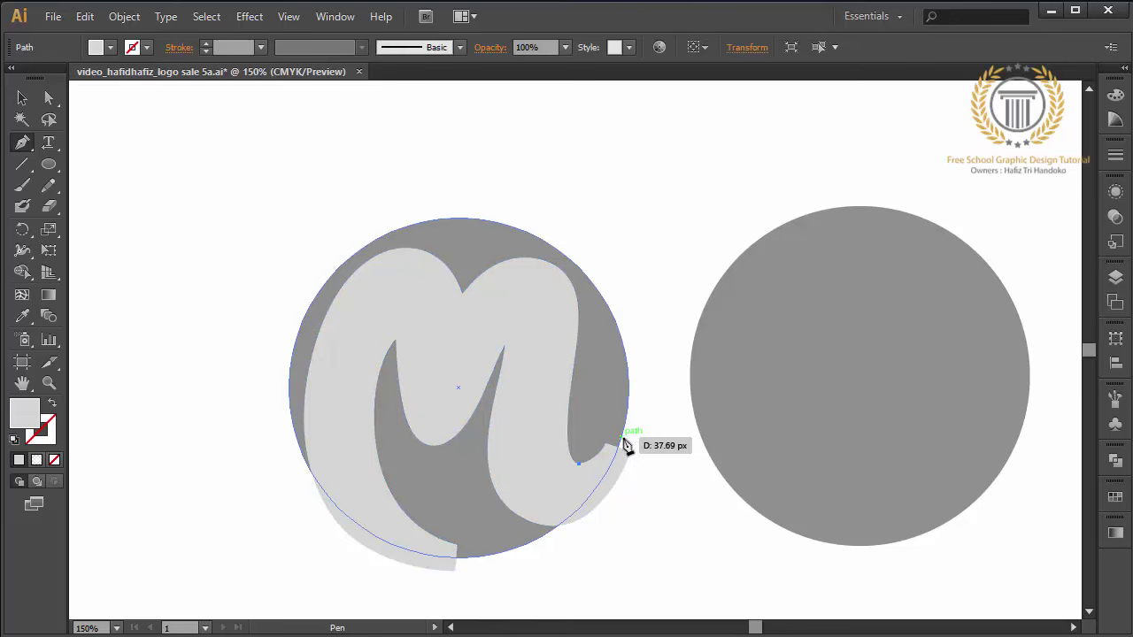
drag(621, 437, 639, 412)
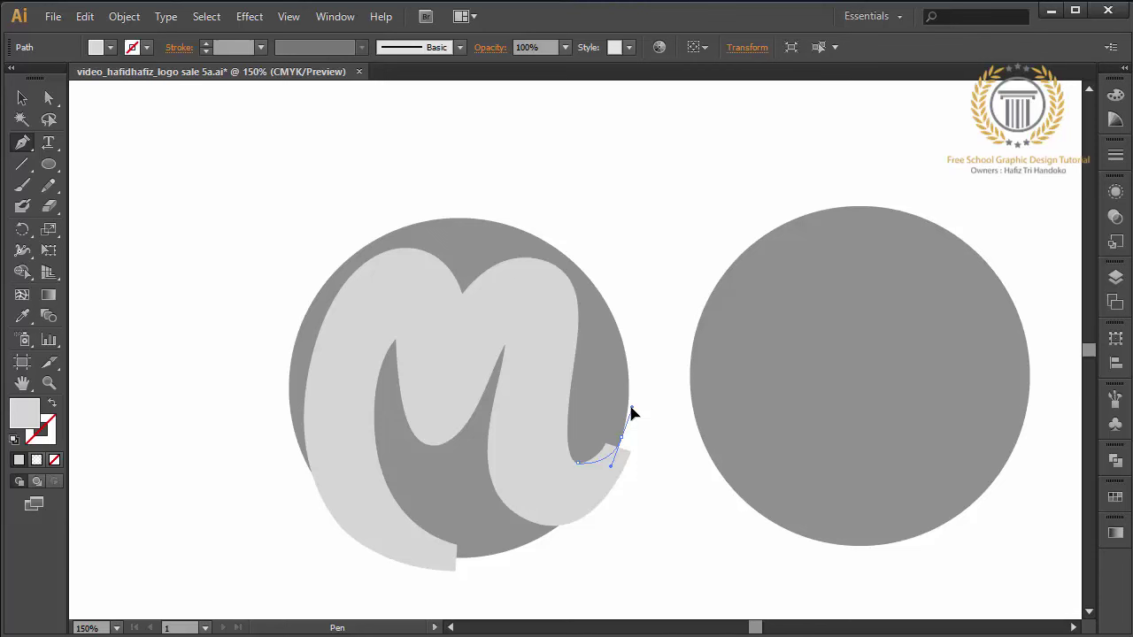
drag(628, 412, 637, 404)
click(588, 423)
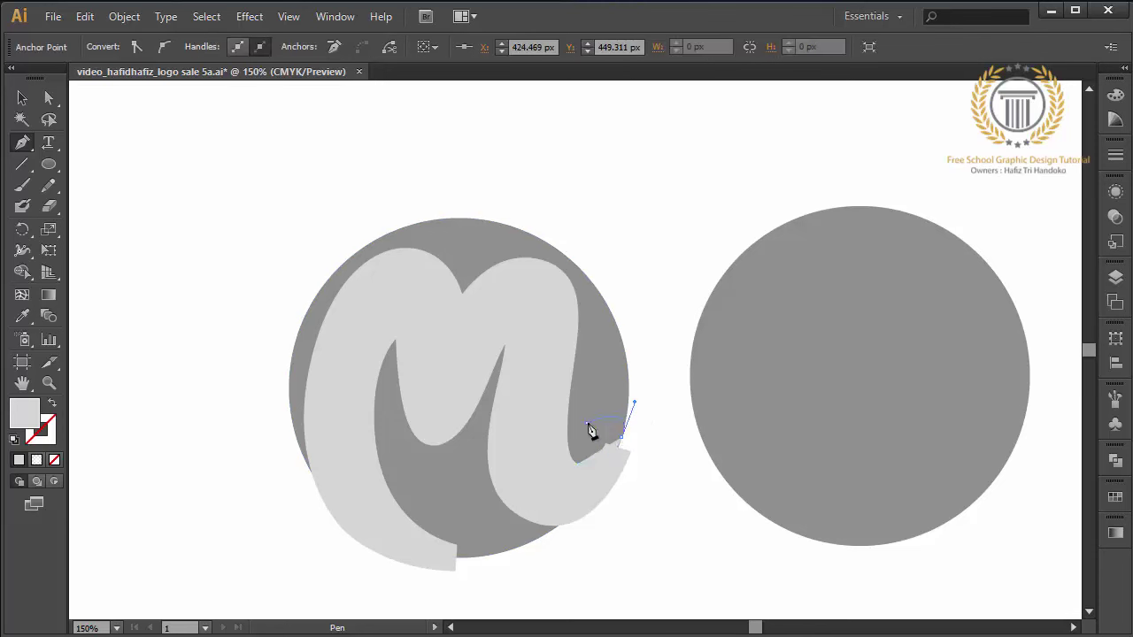
drag(578, 462, 571, 495)
Step: Subtract the small shape from the thick M with Pathfinder Minus Front
click(21, 99)
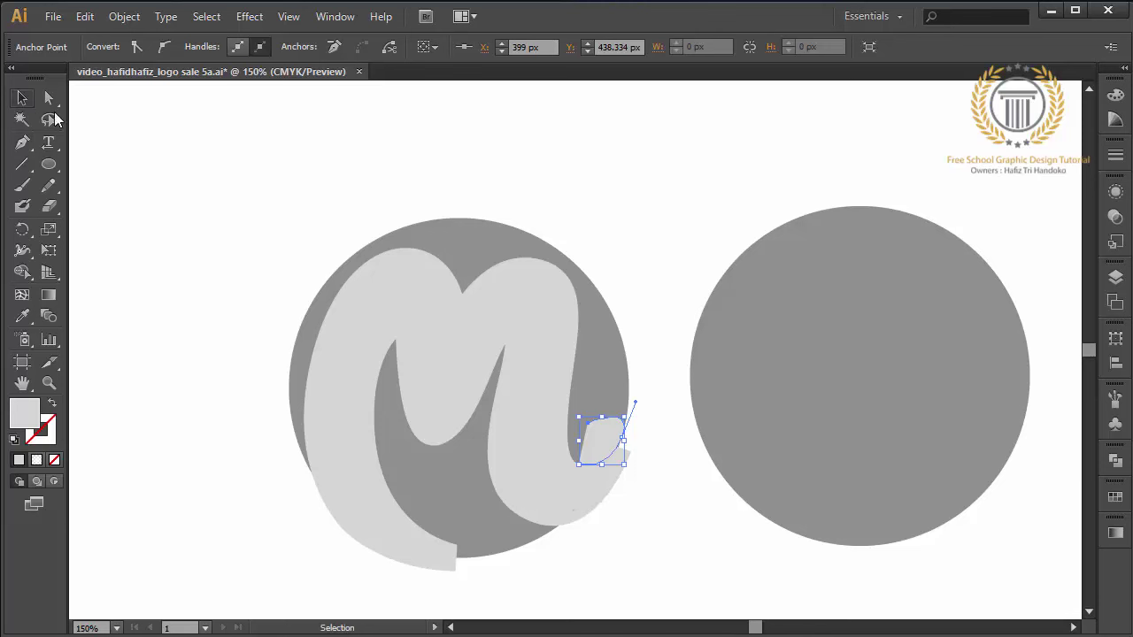
shift+click(537, 427)
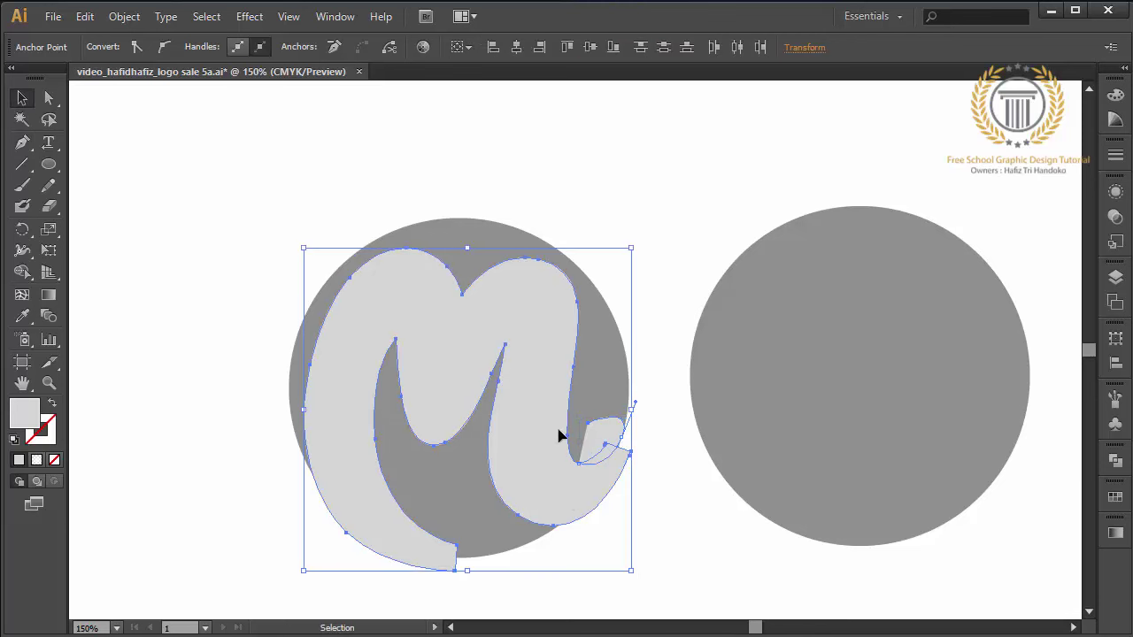
click(1115, 461)
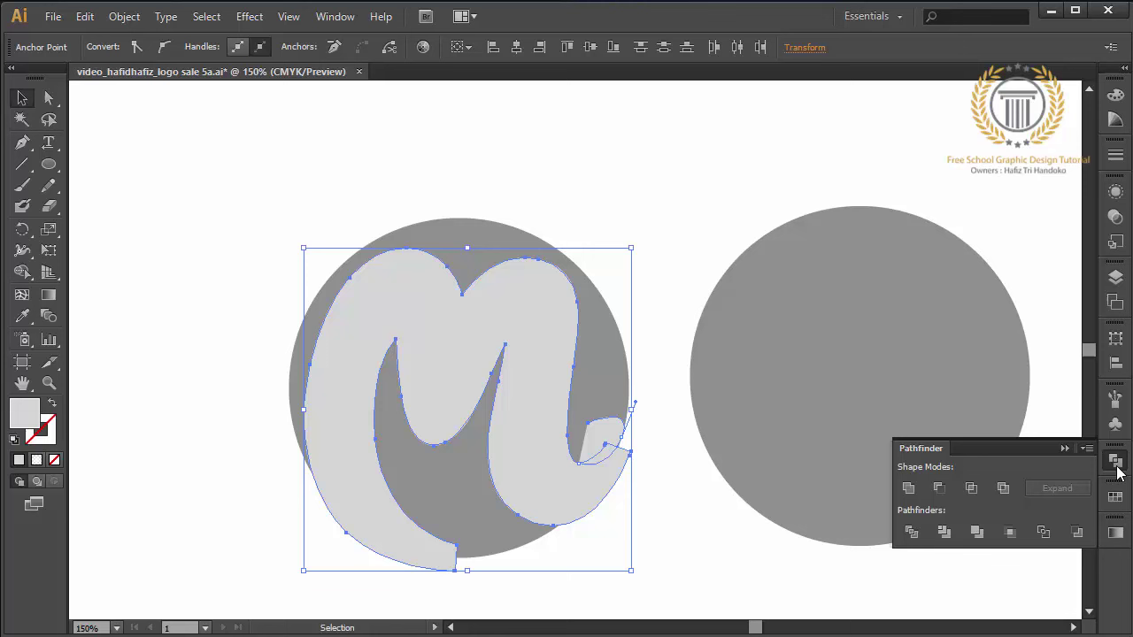
click(939, 488)
click(732, 555)
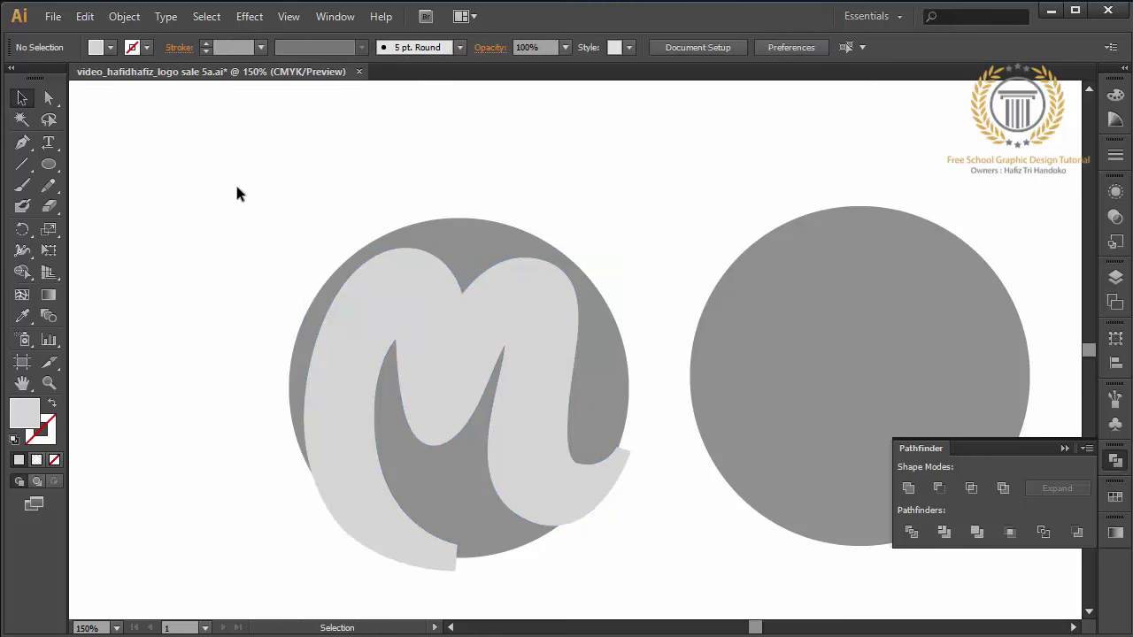
click(18, 144)
Step: At 200% zoom, draw a lens-shaped cutter over the tail's inner bend
key(ctrl+plus)
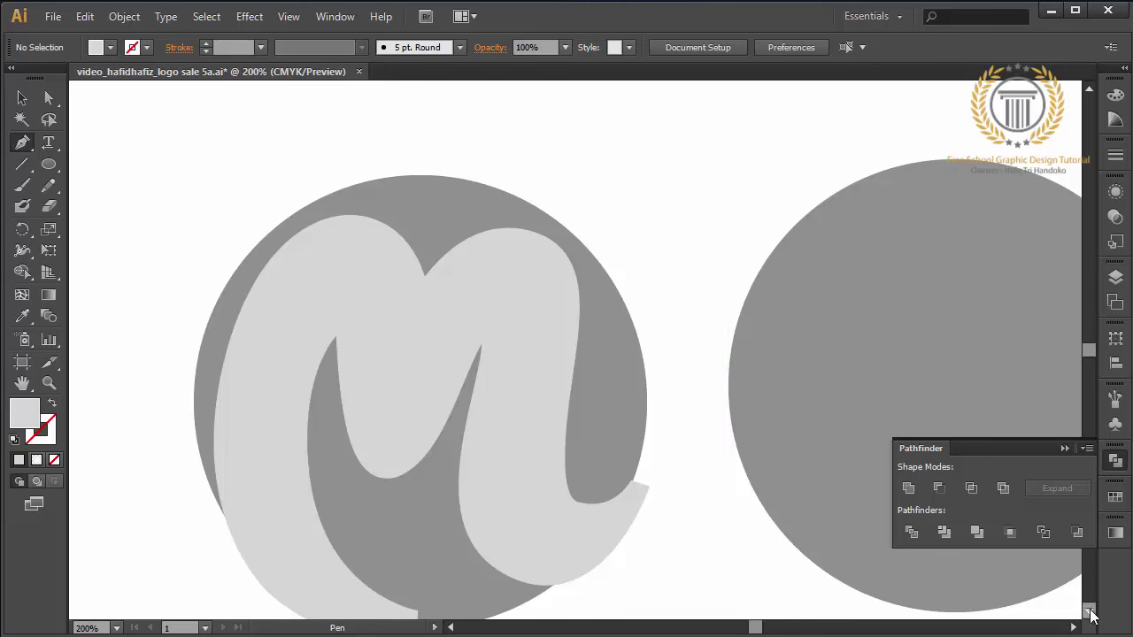
scroll(1093, 623, down, 3)
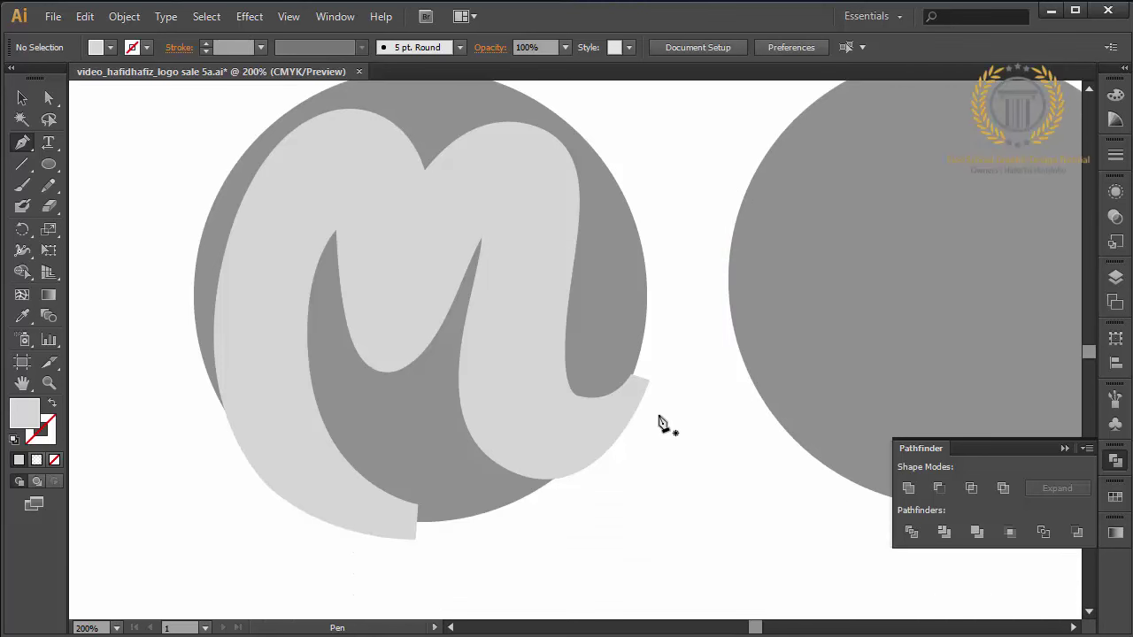
click(570, 387)
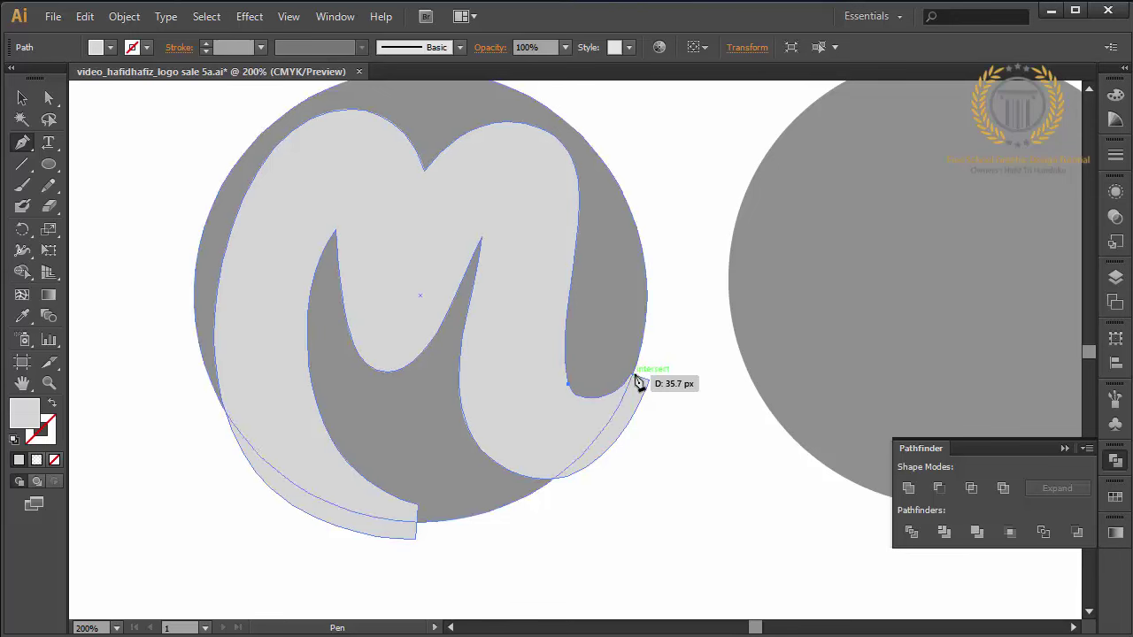
drag(658, 337, 648, 378)
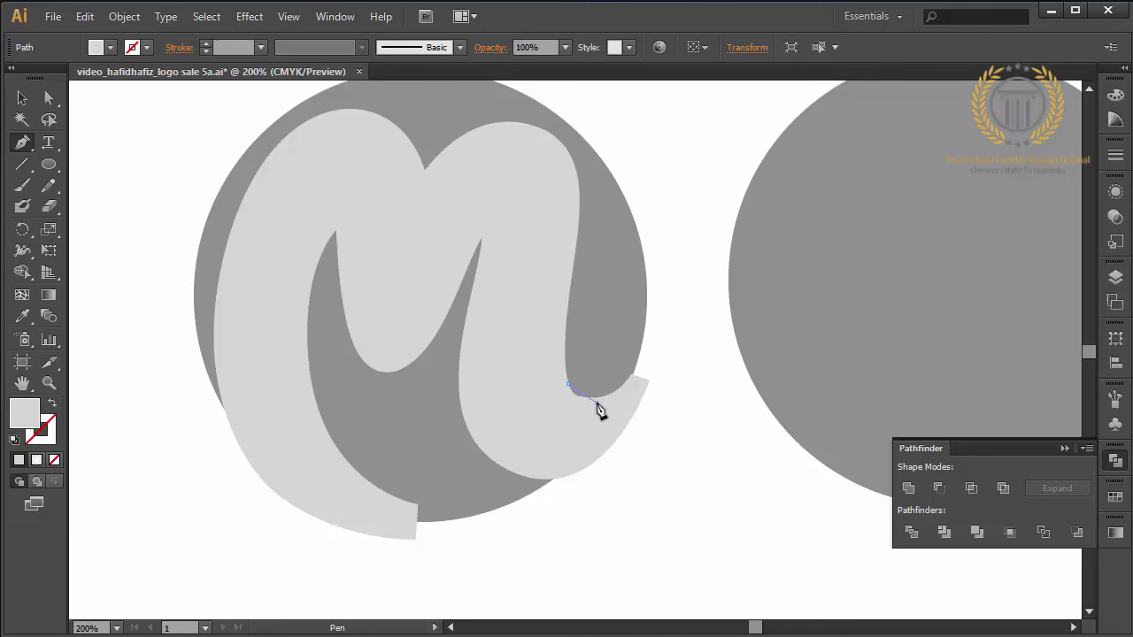
drag(597, 404, 624, 404)
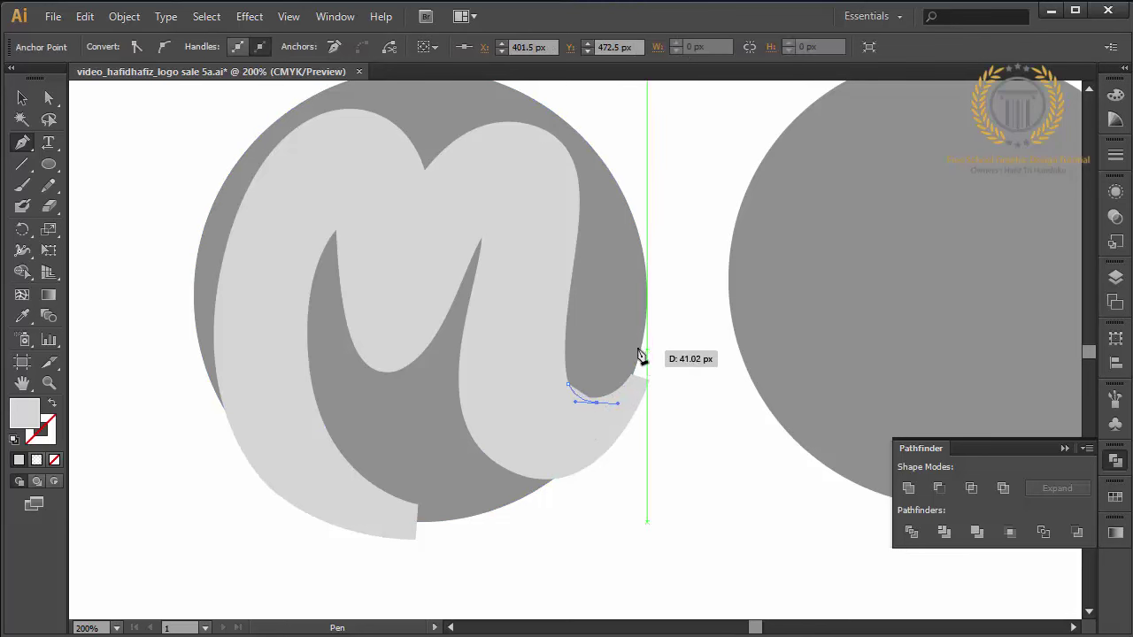
drag(645, 354, 652, 324)
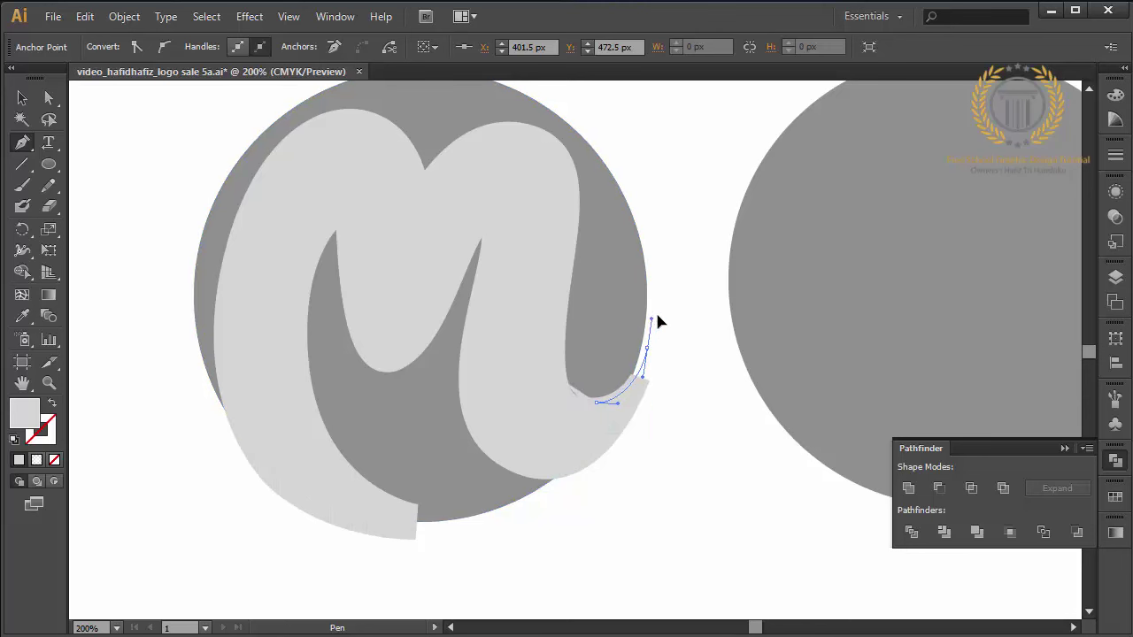
mouse_move(652, 325)
mouse_down()
mouse_move(658, 332)
mouse_move(656, 322)
mouse_up()
drag(569, 383, 585, 379)
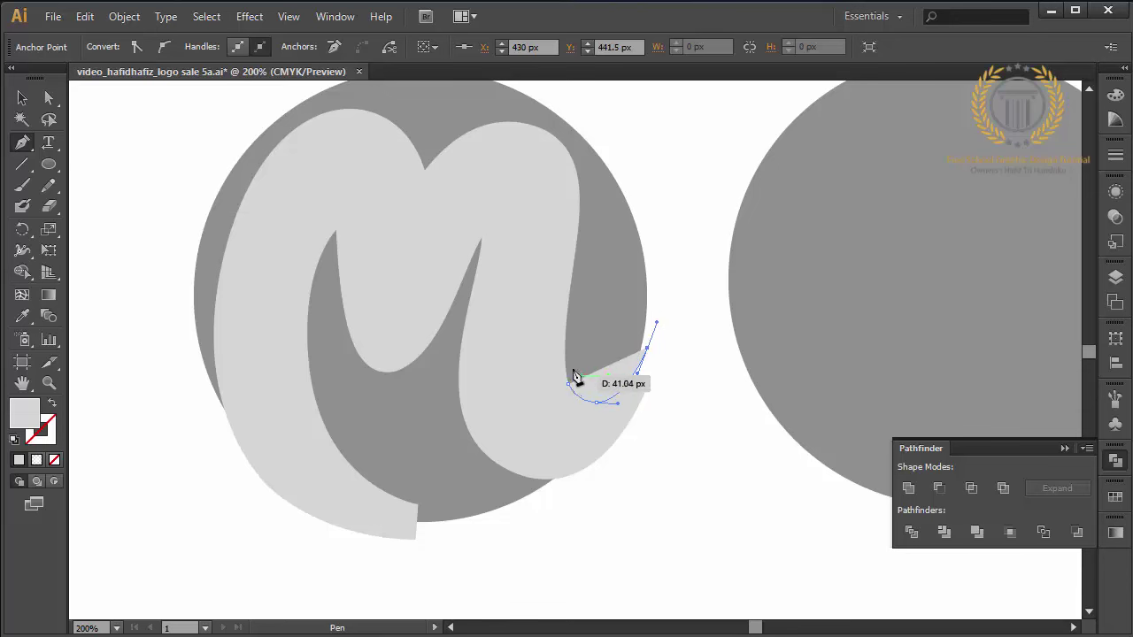
drag(585, 379, 586, 361)
Step: Select the lens with the M and subtract it using Minus Front
click(22, 98)
shift+click(532, 358)
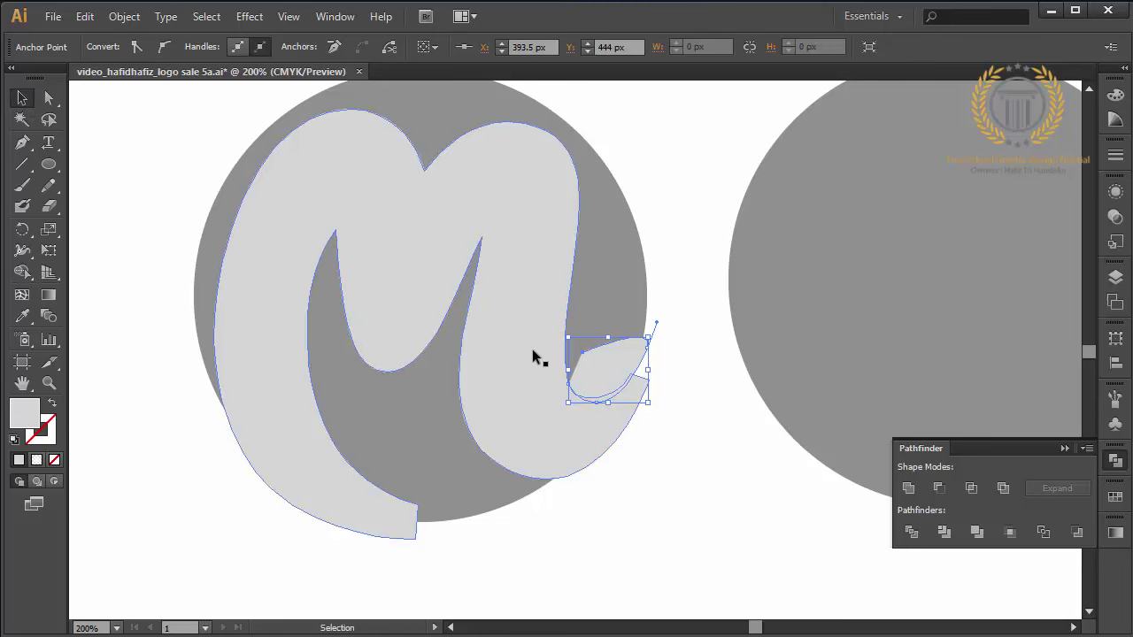
shift+click(532, 377)
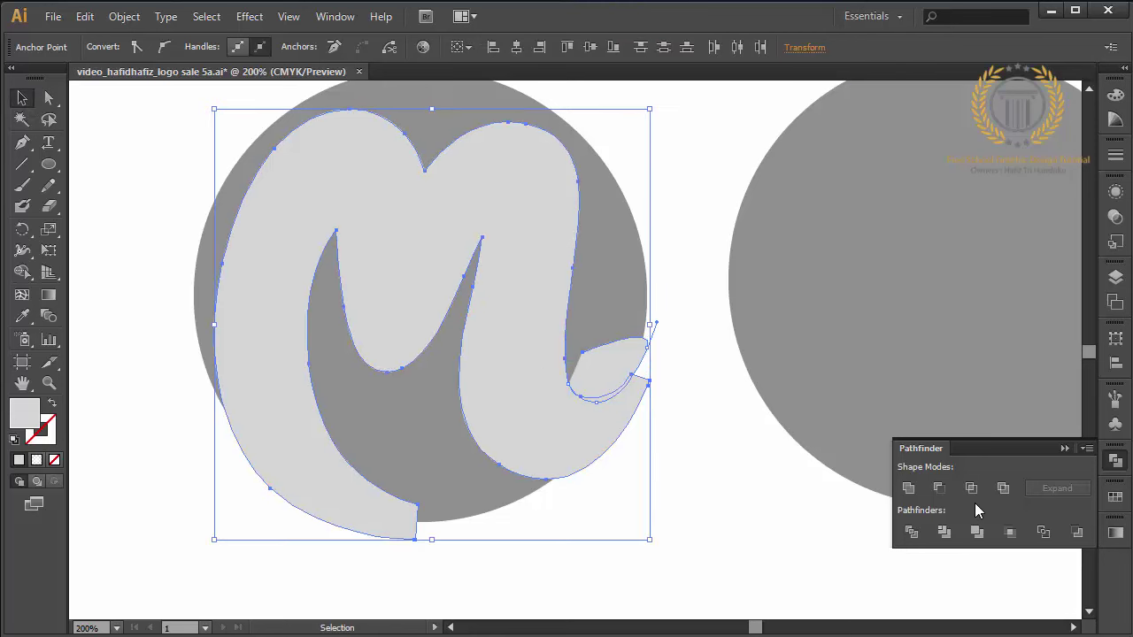
click(940, 489)
click(709, 552)
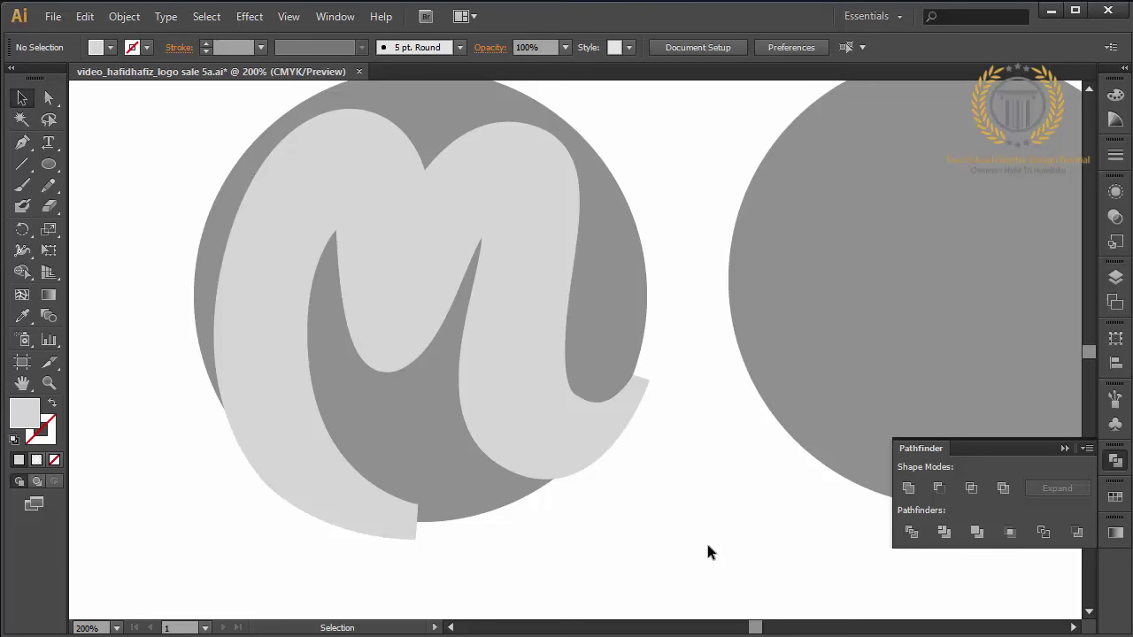
Step: Edit the M's right tail anchors, adding one and deleting the inner-corner anchor
click(23, 144)
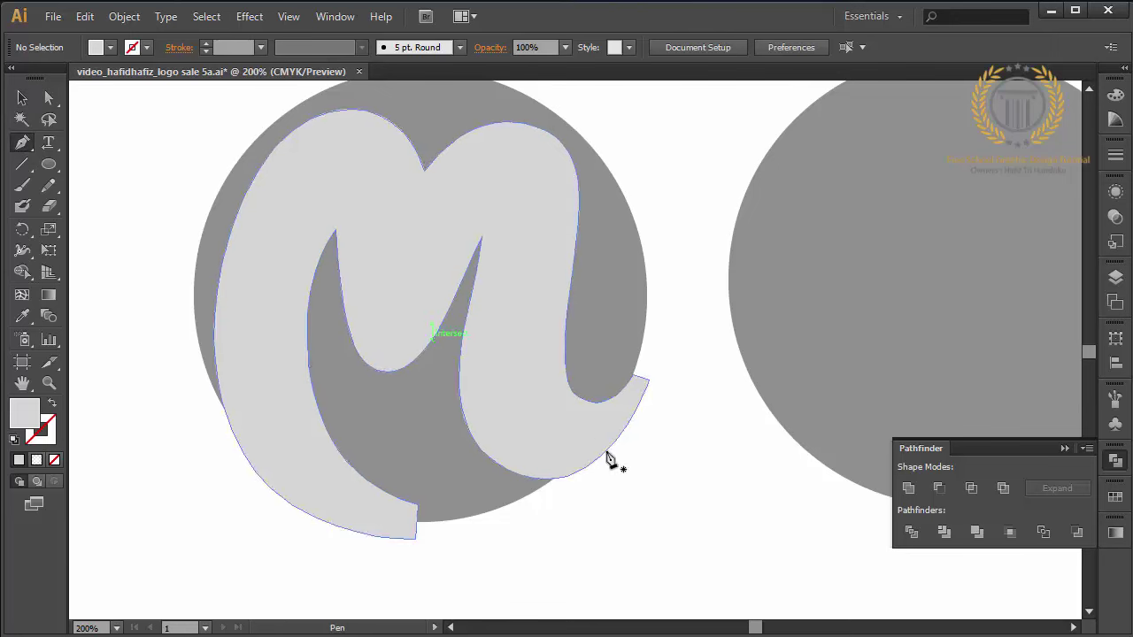
click(569, 381)
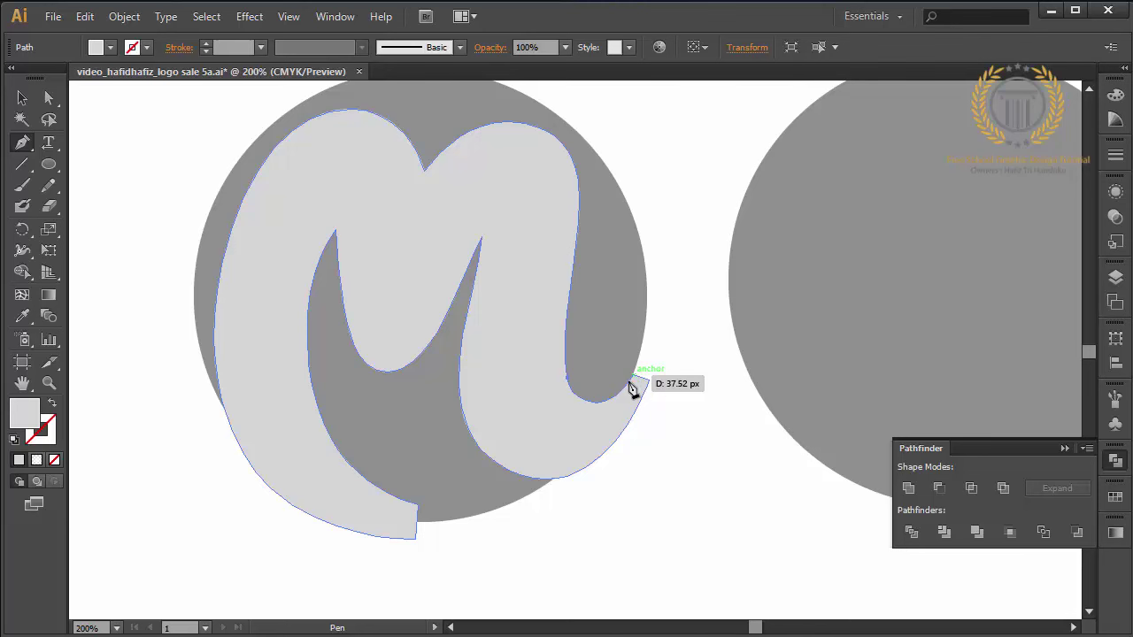
click(636, 379)
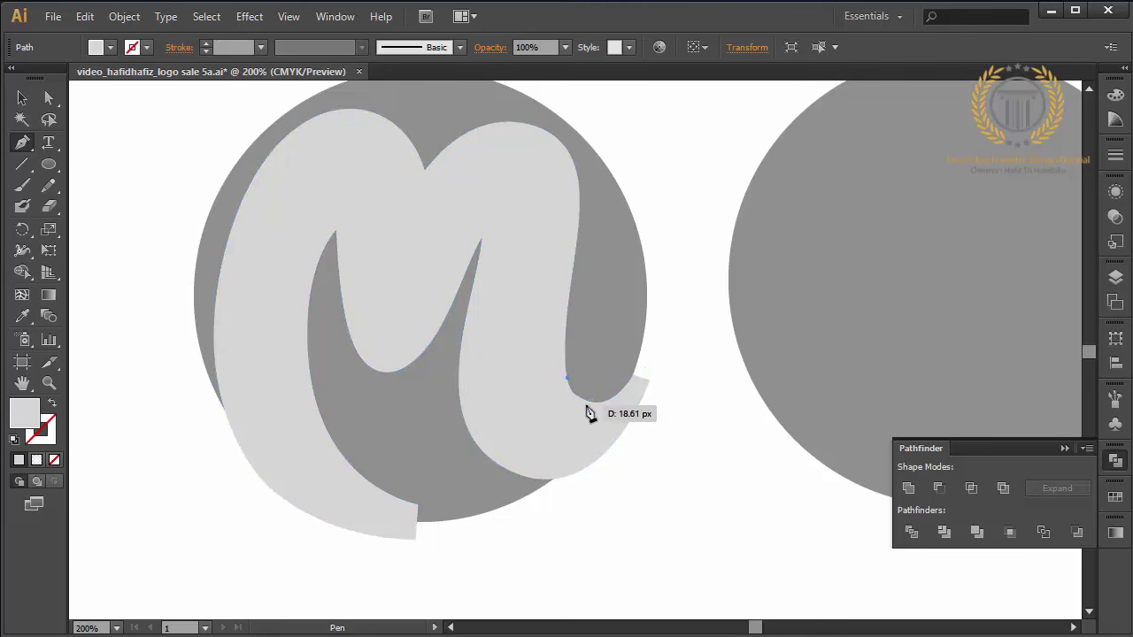
key(ctrl+plus)
Step: Draw a small closed cutting shape at the inner bend of the right tail
drag(595, 433, 623, 443)
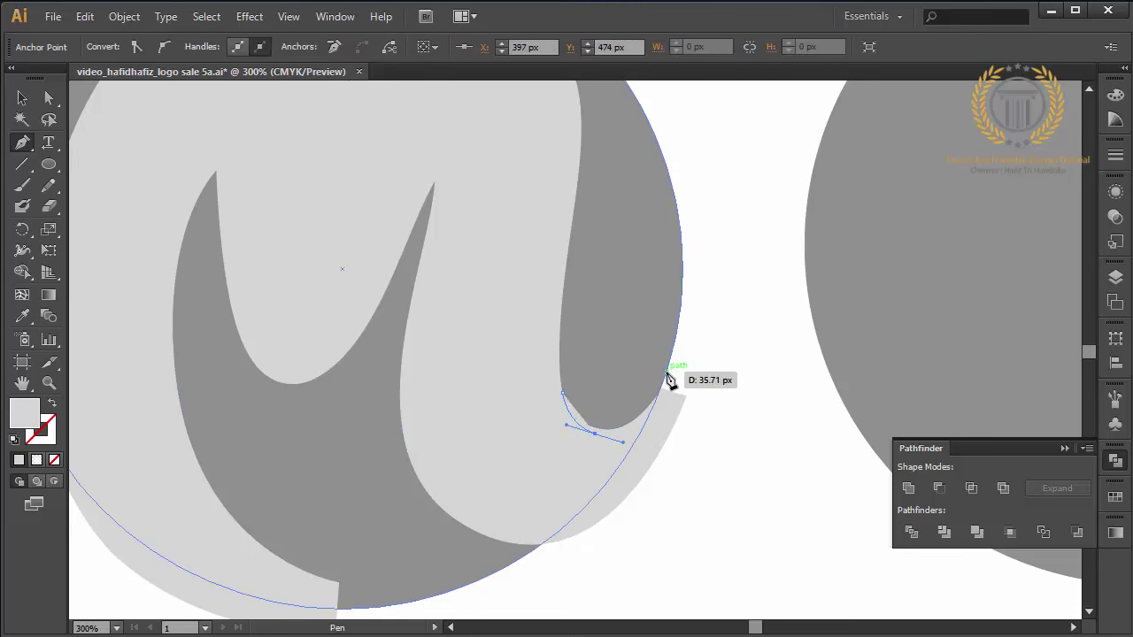
drag(668, 375, 678, 335)
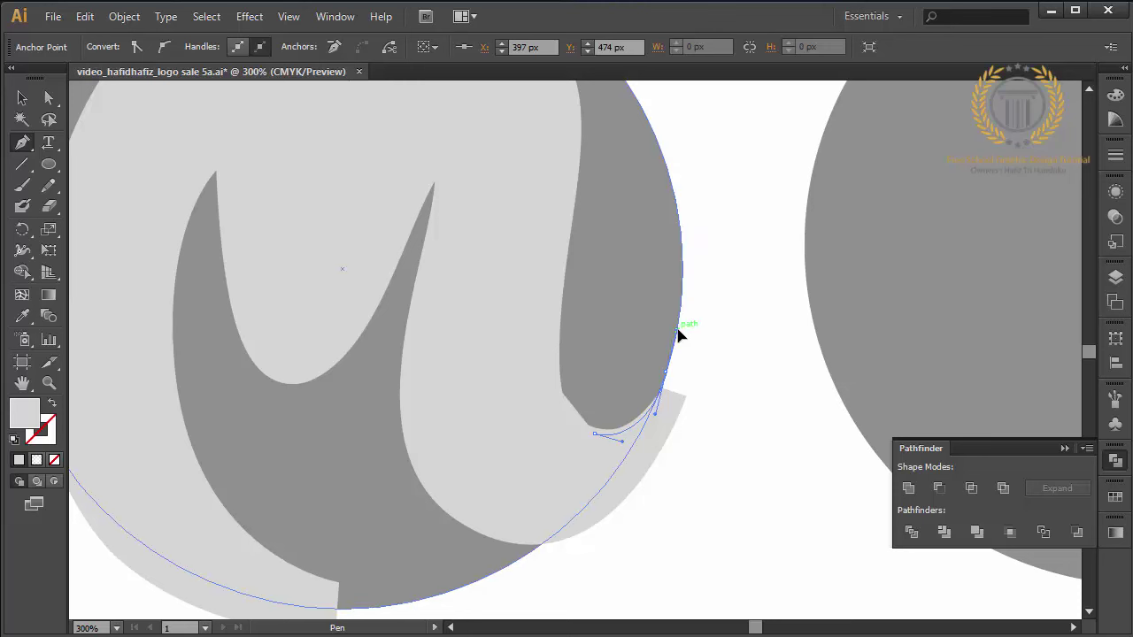
click(595, 359)
click(563, 393)
click(595, 433)
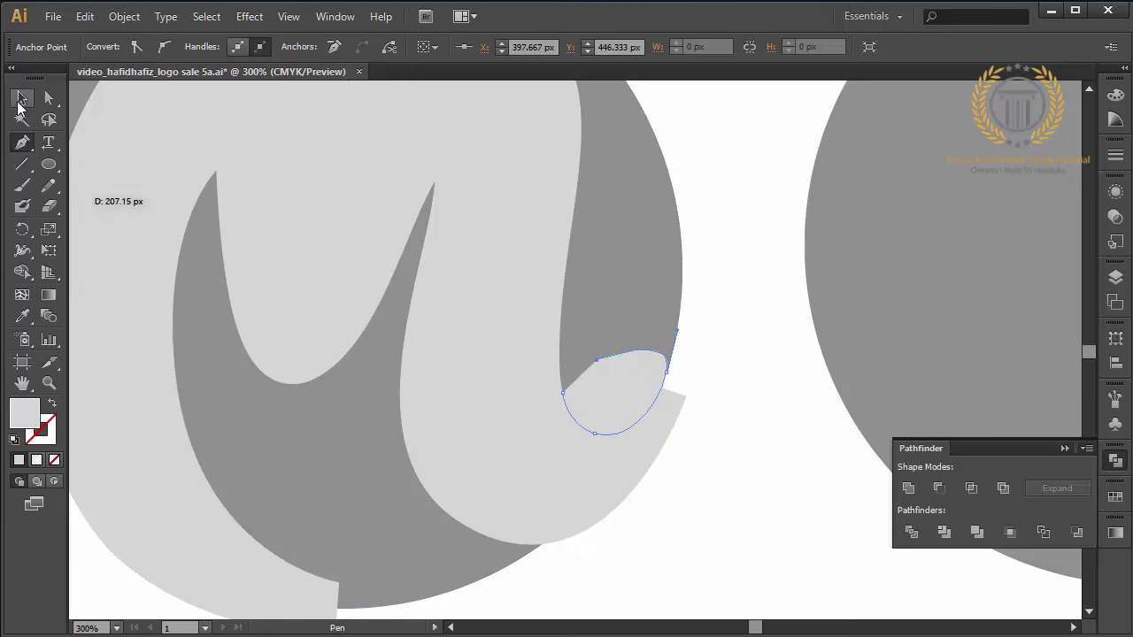
Step: Subtract the small shape from the M with Minus Front, leaving a rounded hollow
click(20, 99)
shift+click(354, 283)
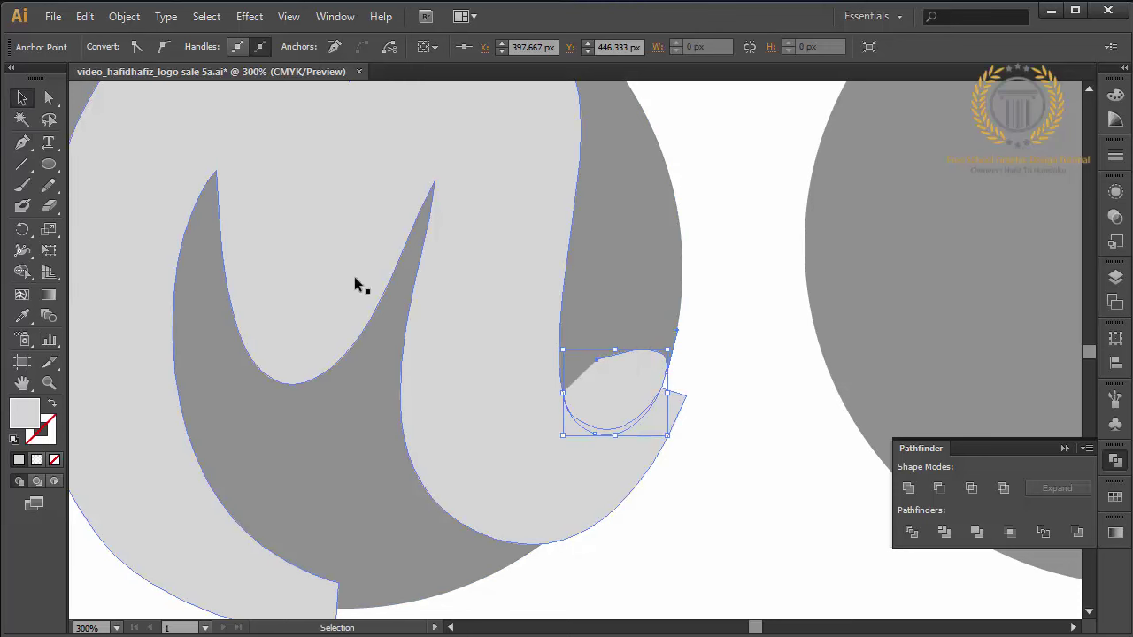
shift+click(431, 334)
click(939, 488)
click(775, 514)
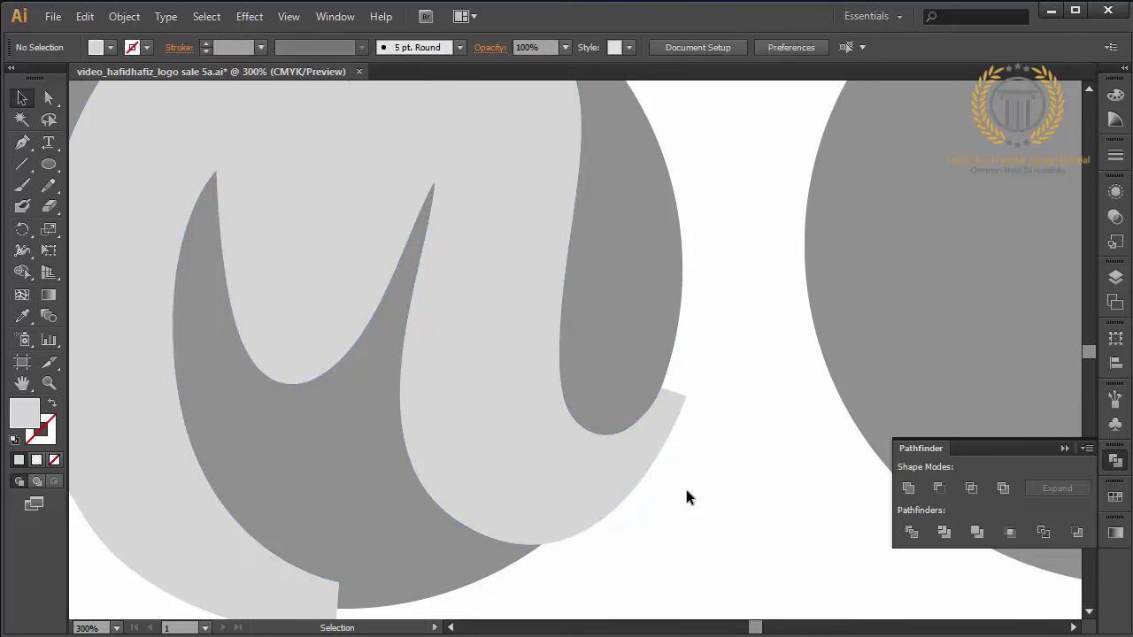
key(ctrl+minus)
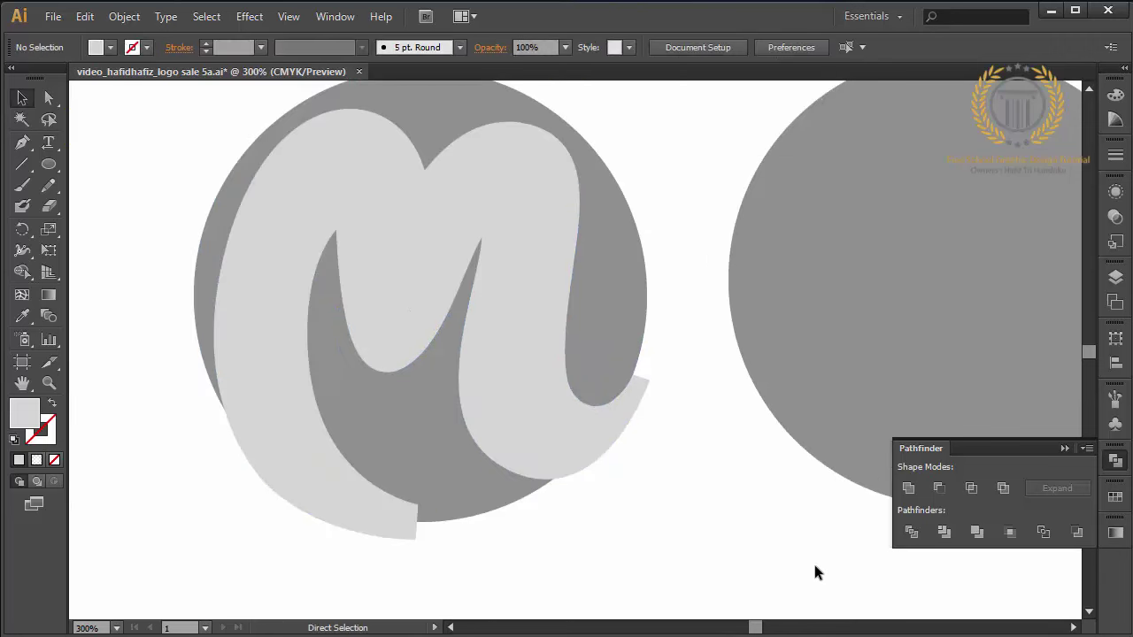
Step: Draw a curved cutting shape from the M's left leg down to the circle's bottom edge
click(21, 145)
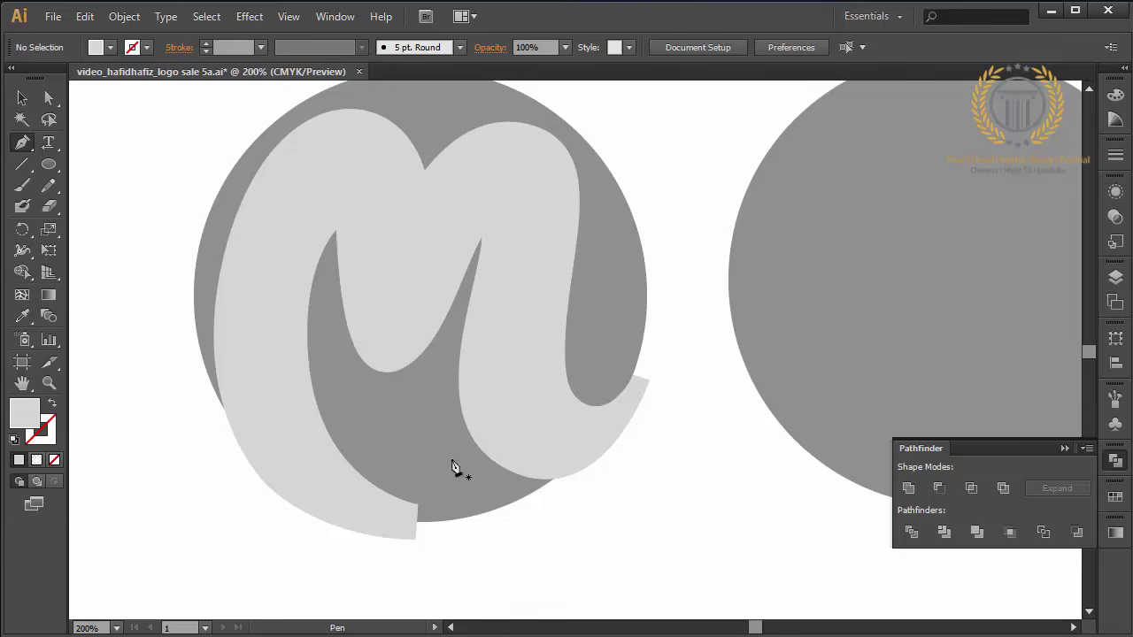
click(330, 437)
drag(426, 522, 494, 517)
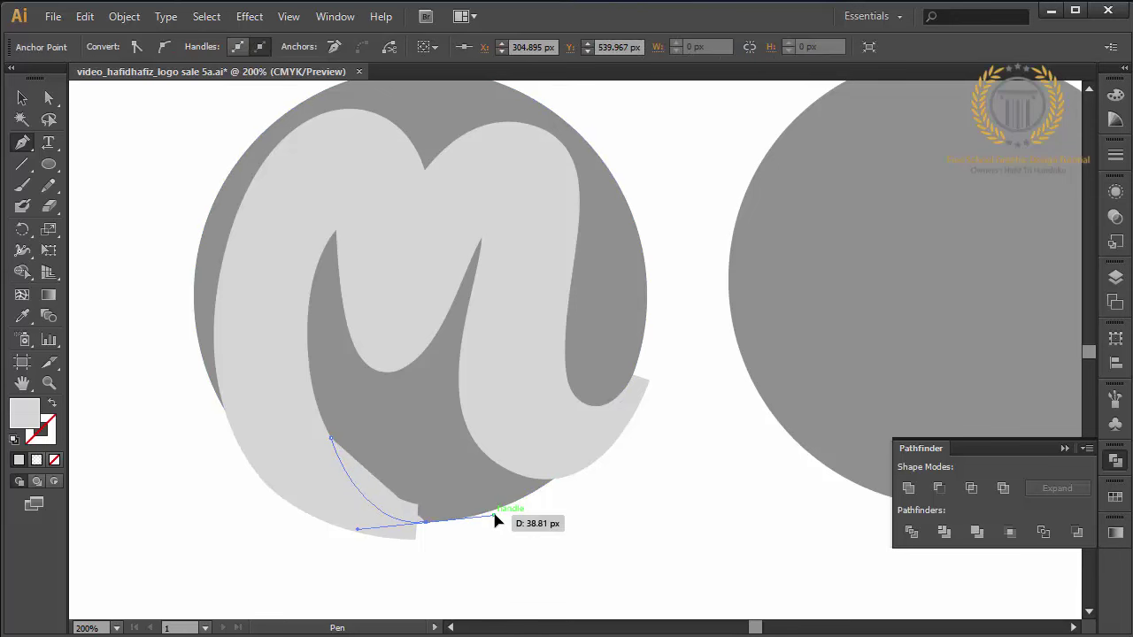
key(ctrl+z)
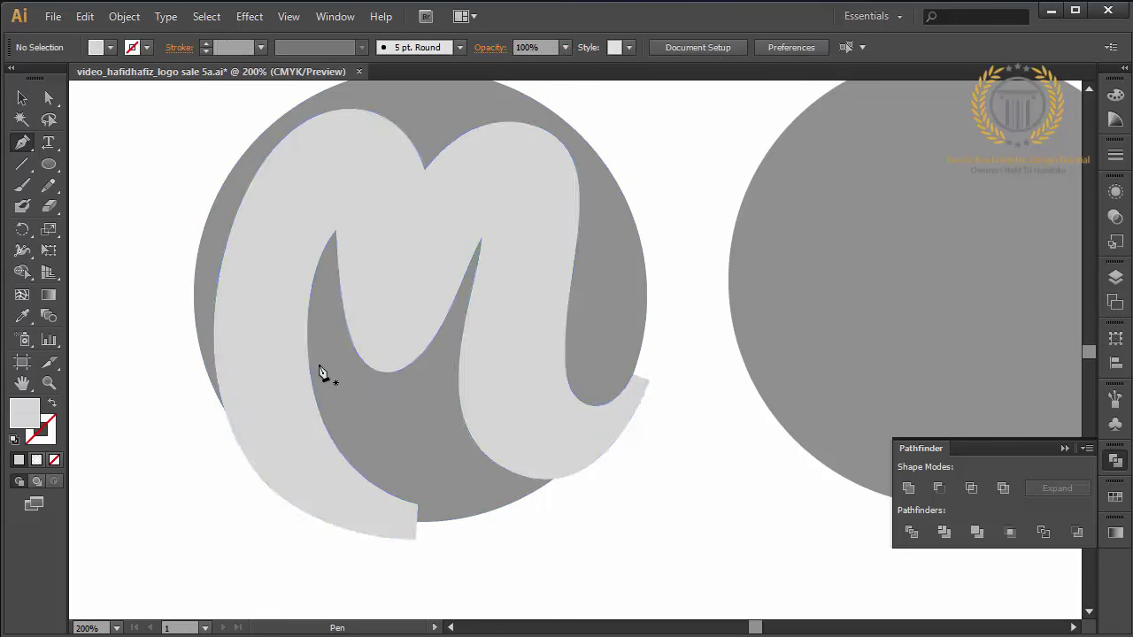
click(309, 363)
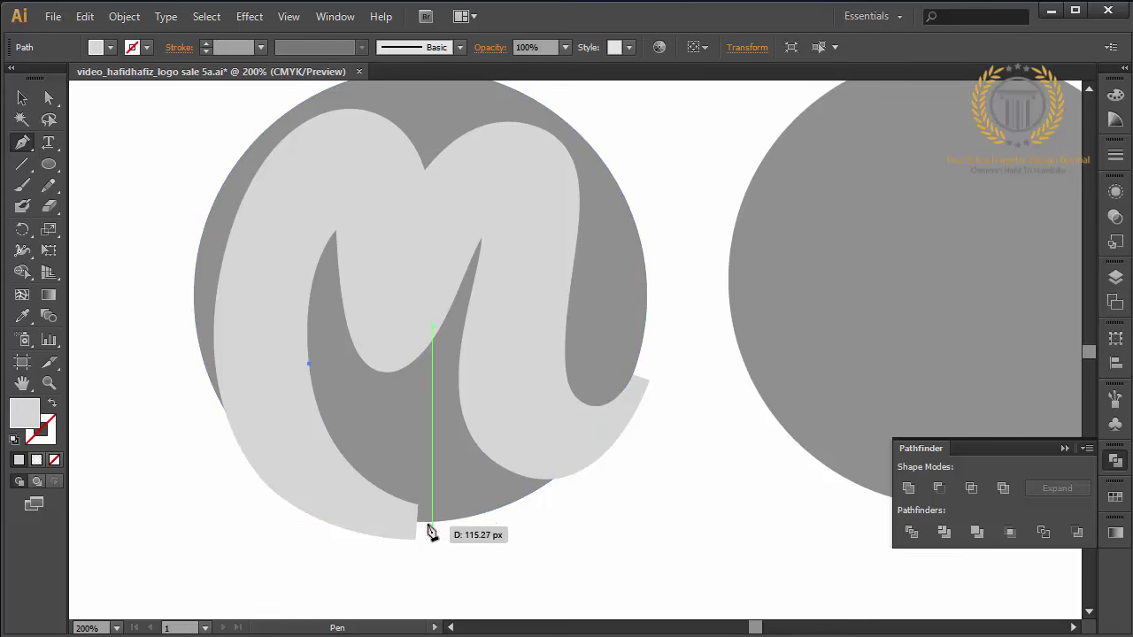
drag(424, 522, 535, 528)
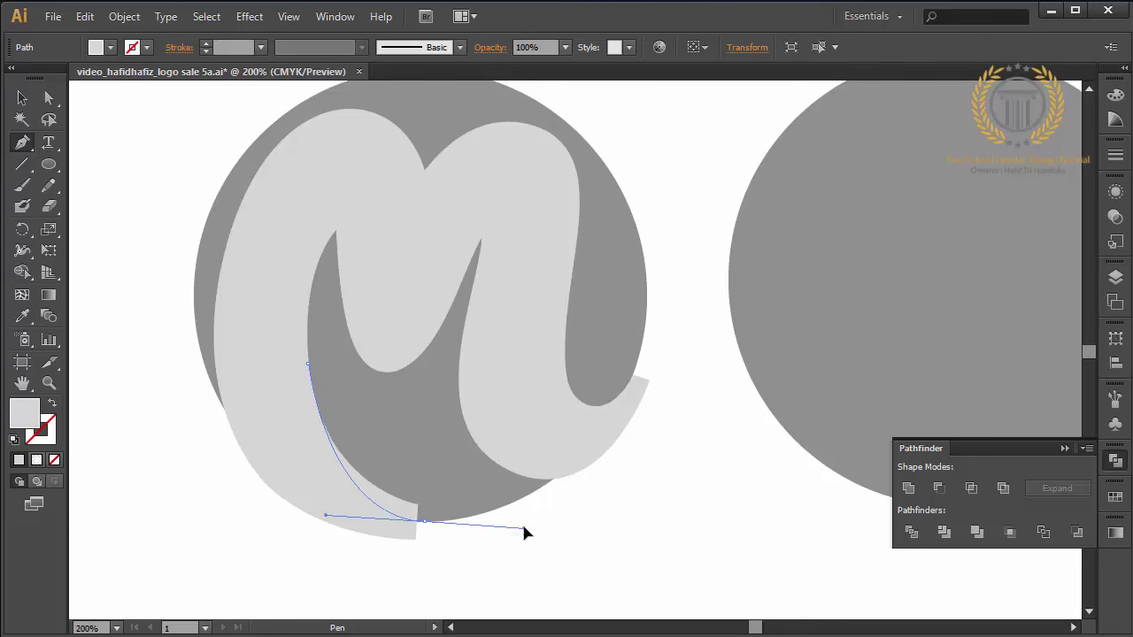
drag(532, 532, 528, 522)
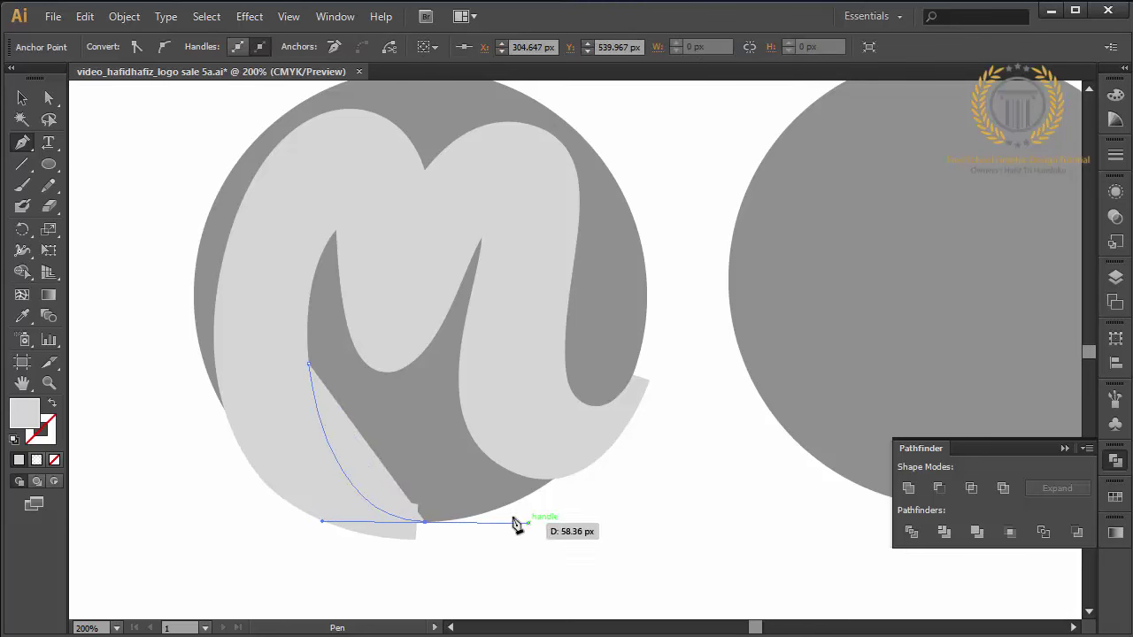
click(425, 455)
Step: Subtract the lower-left cutting shape from the M with Minus Front
click(22, 98)
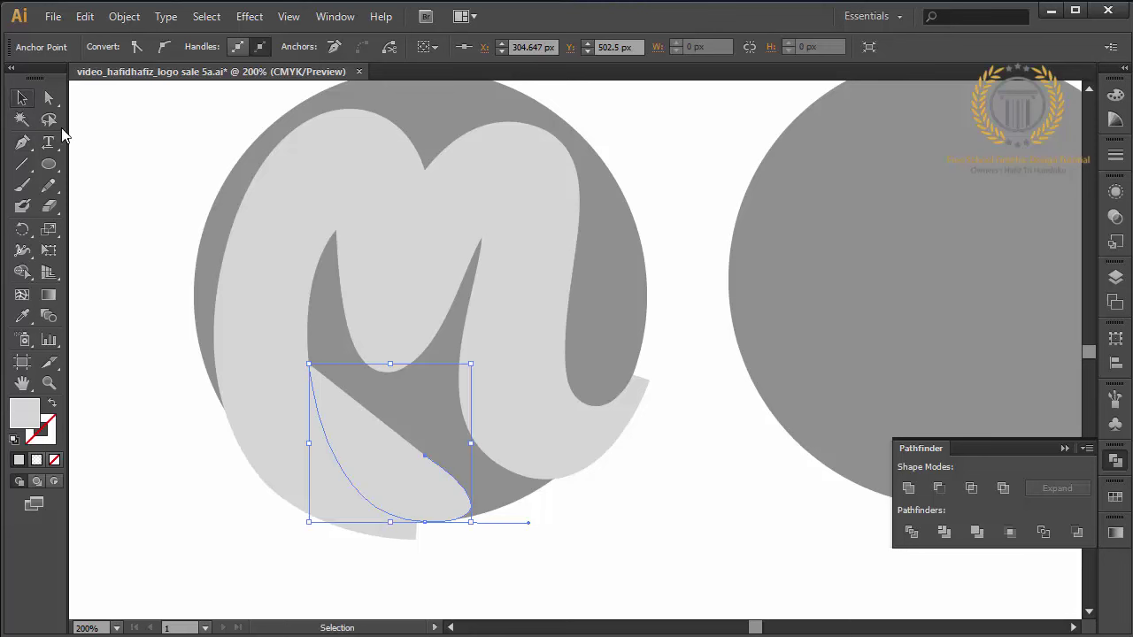
shift+click(268, 272)
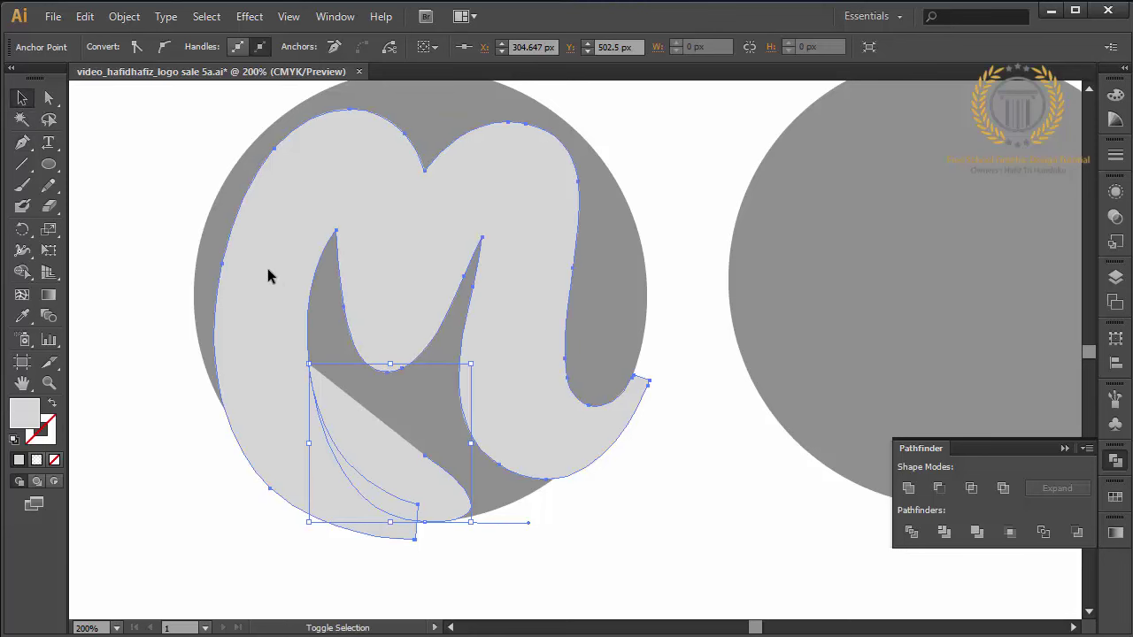
shift+click(268, 268)
click(942, 489)
click(690, 521)
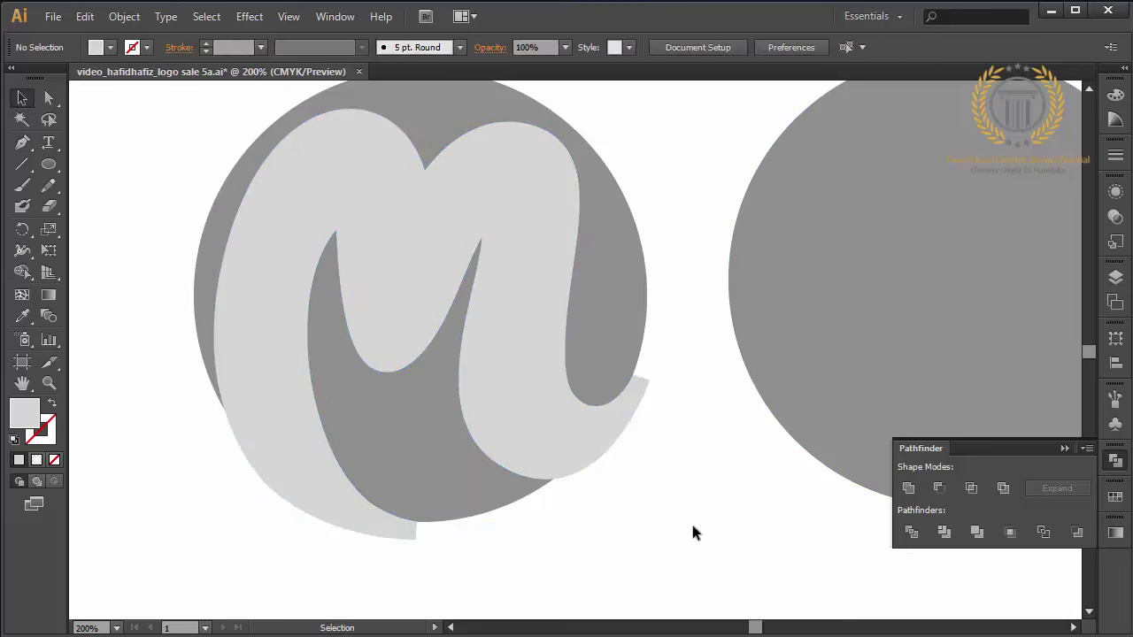
click(370, 448)
shift+click(528, 426)
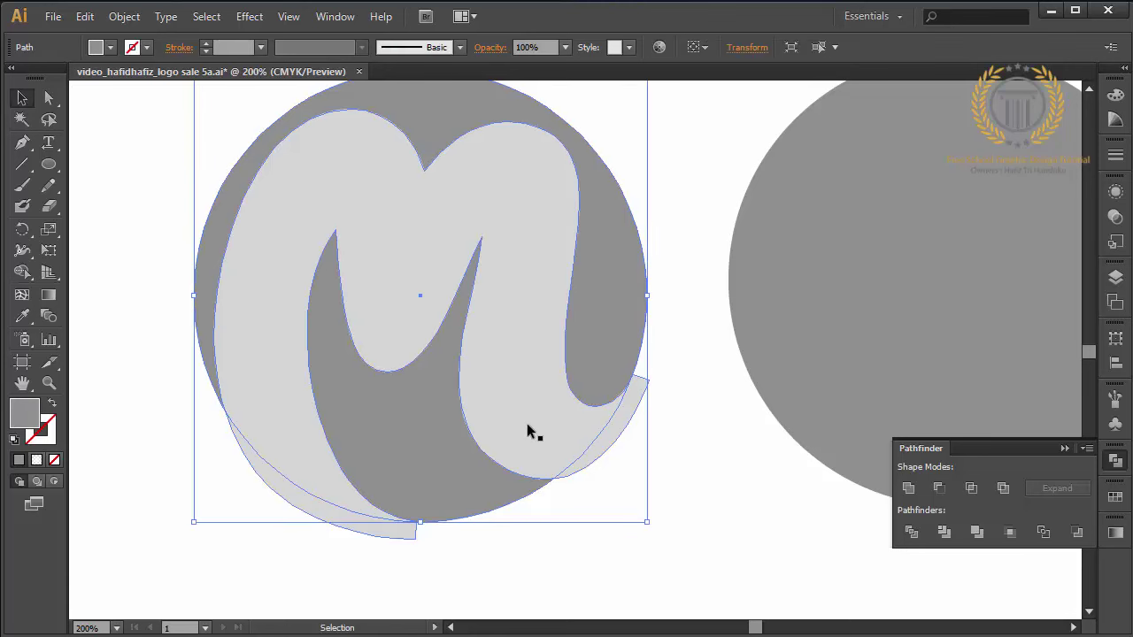
shift+click(527, 425)
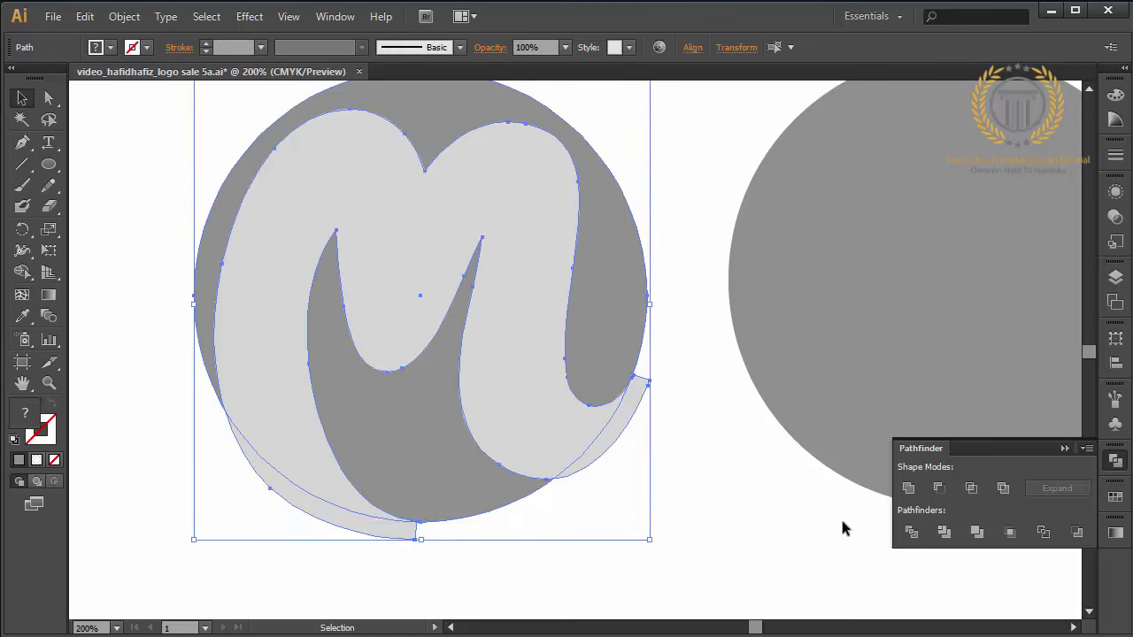
click(944, 493)
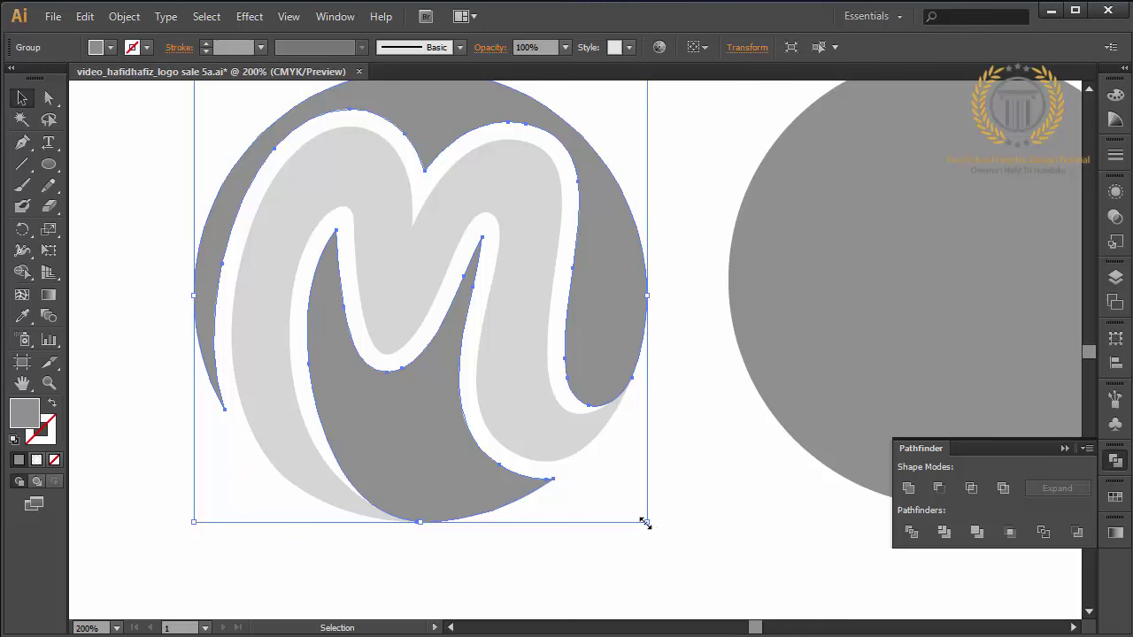
click(759, 498)
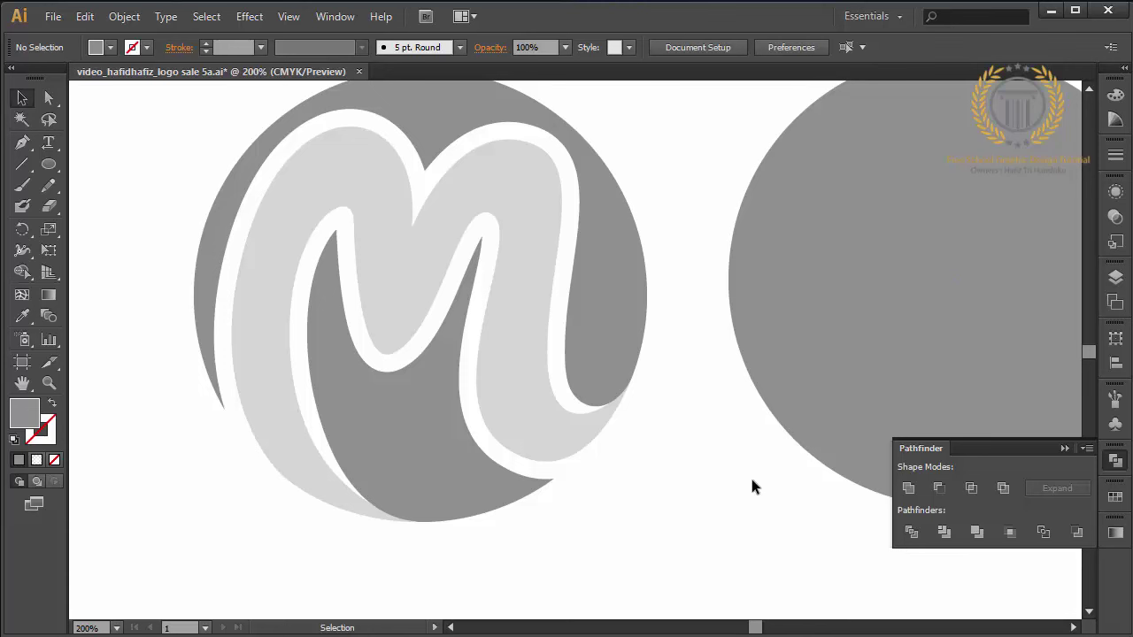
click(1089, 90)
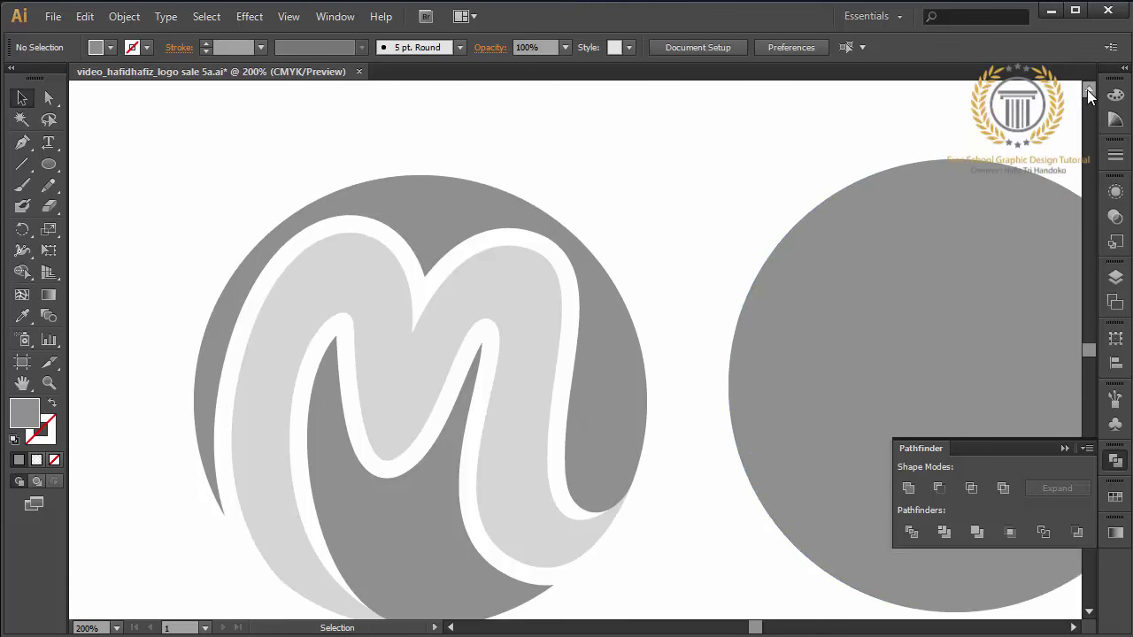
click(1089, 613)
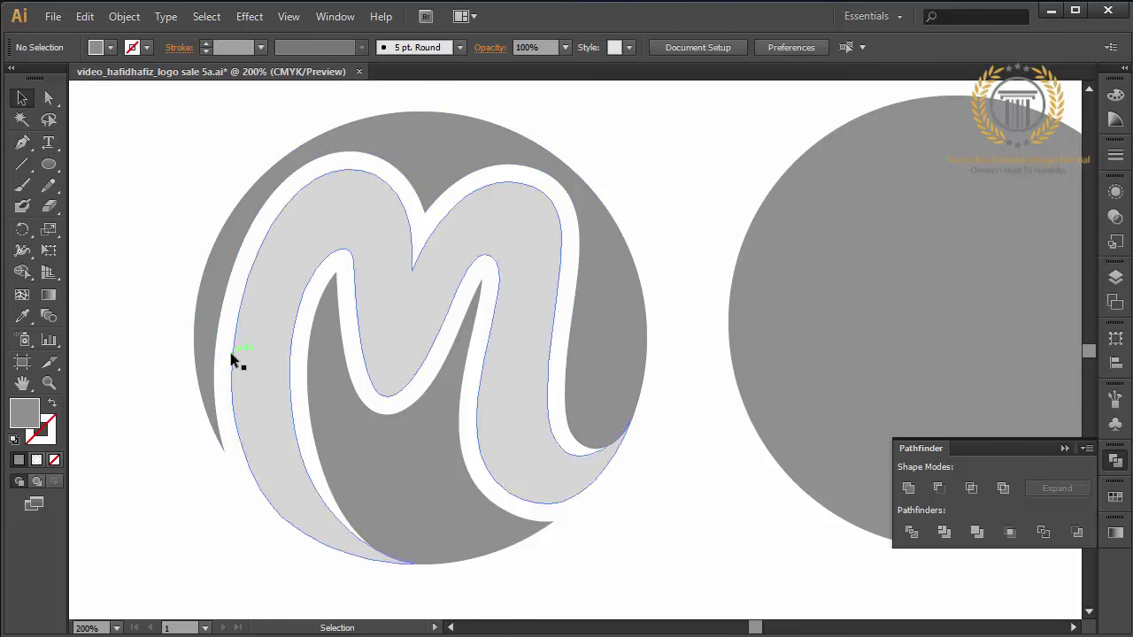
Step: Start the fold path at the circle's lower edge and curve it up the left side
click(22, 142)
click(49, 164)
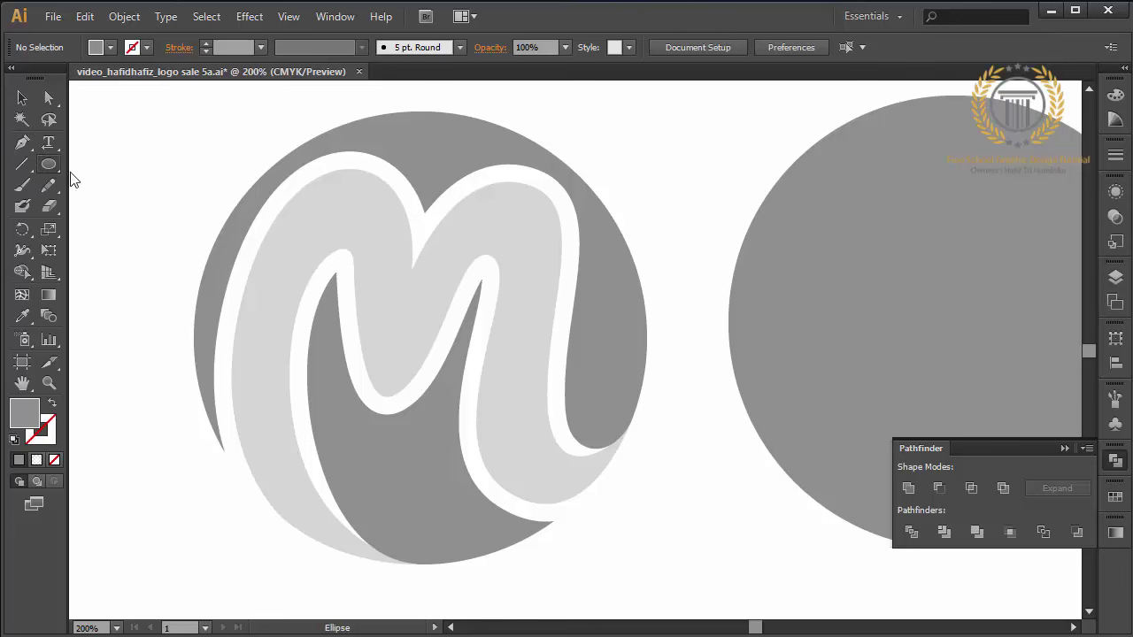
click(22, 142)
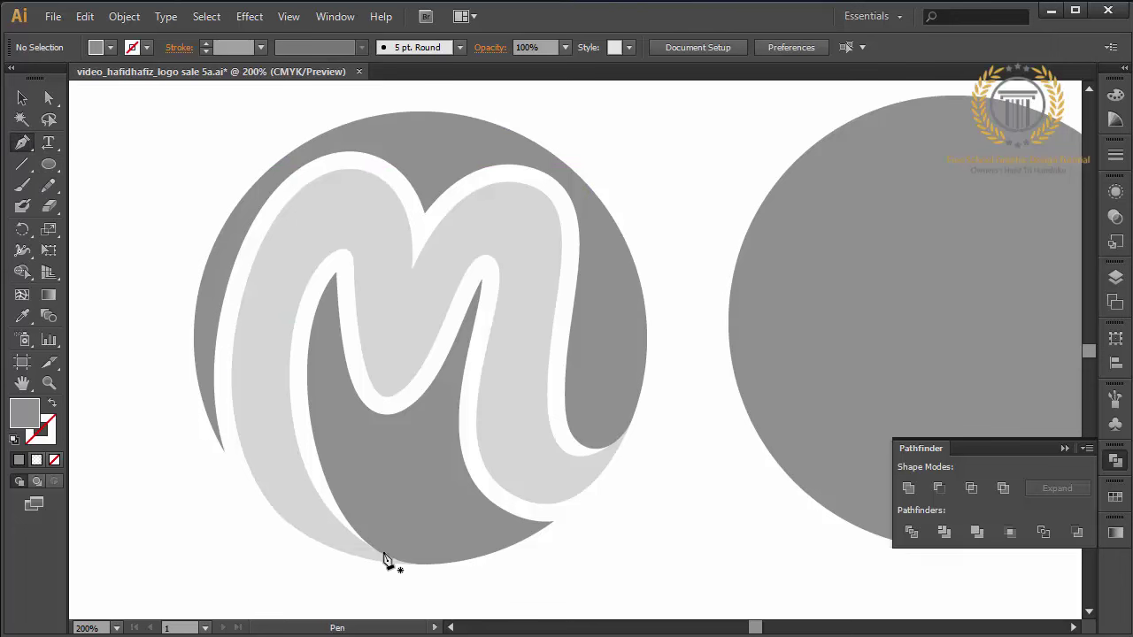
click(326, 544)
mouse_move(218, 424)
mouse_down()
mouse_move(202, 385)
mouse_move(208, 348)
mouse_up()
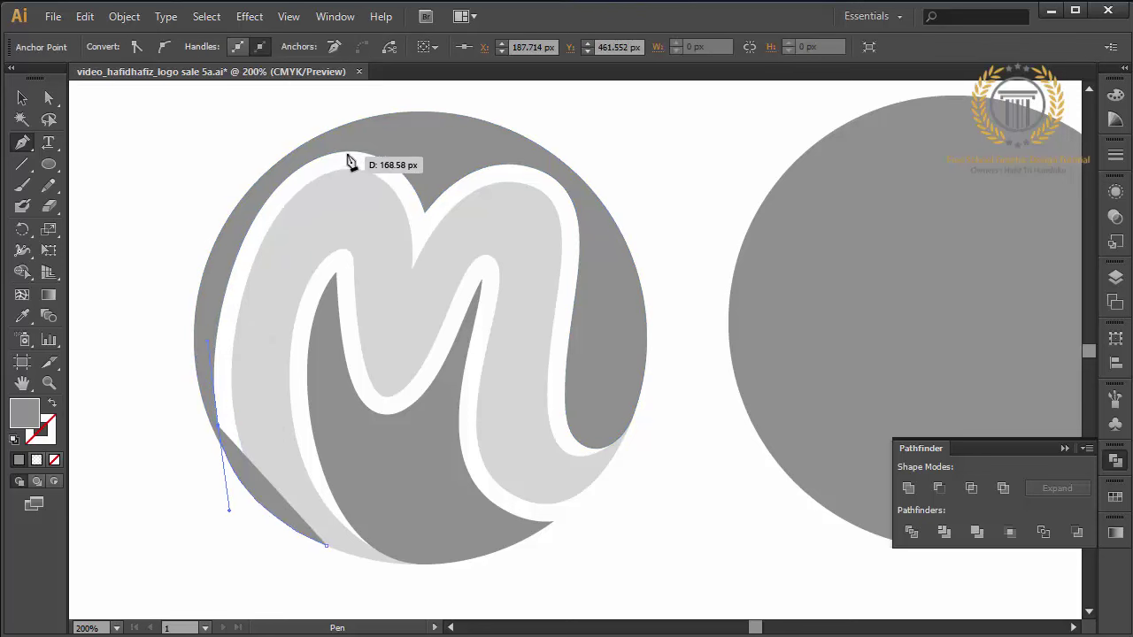
drag(350, 154, 472, 149)
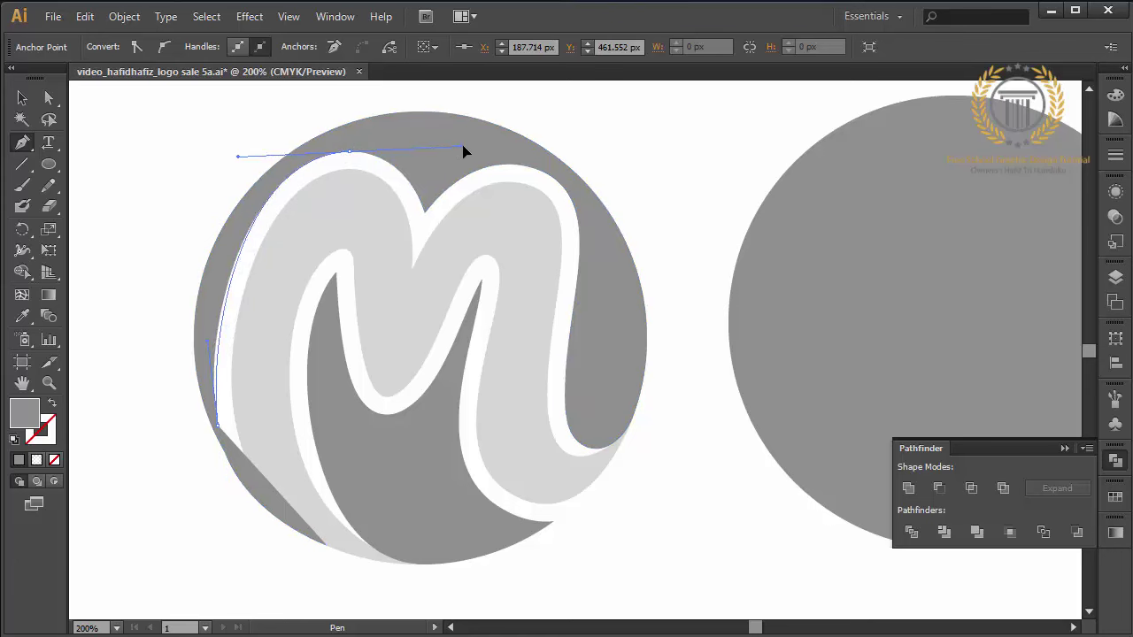
drag(218, 426, 212, 334)
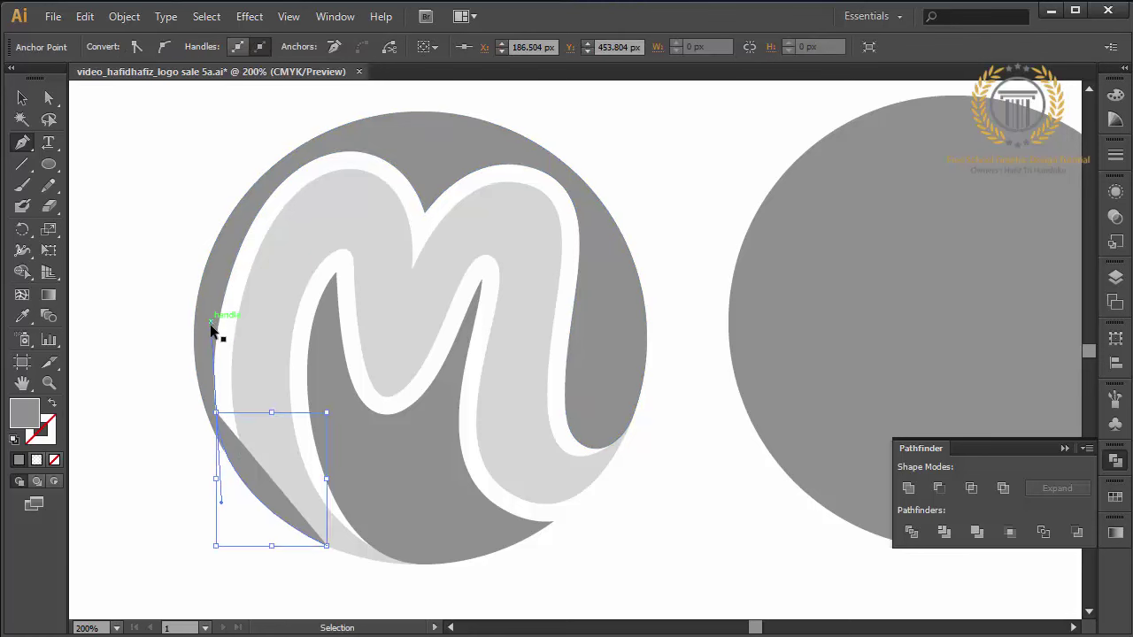
key(ctrl+z)
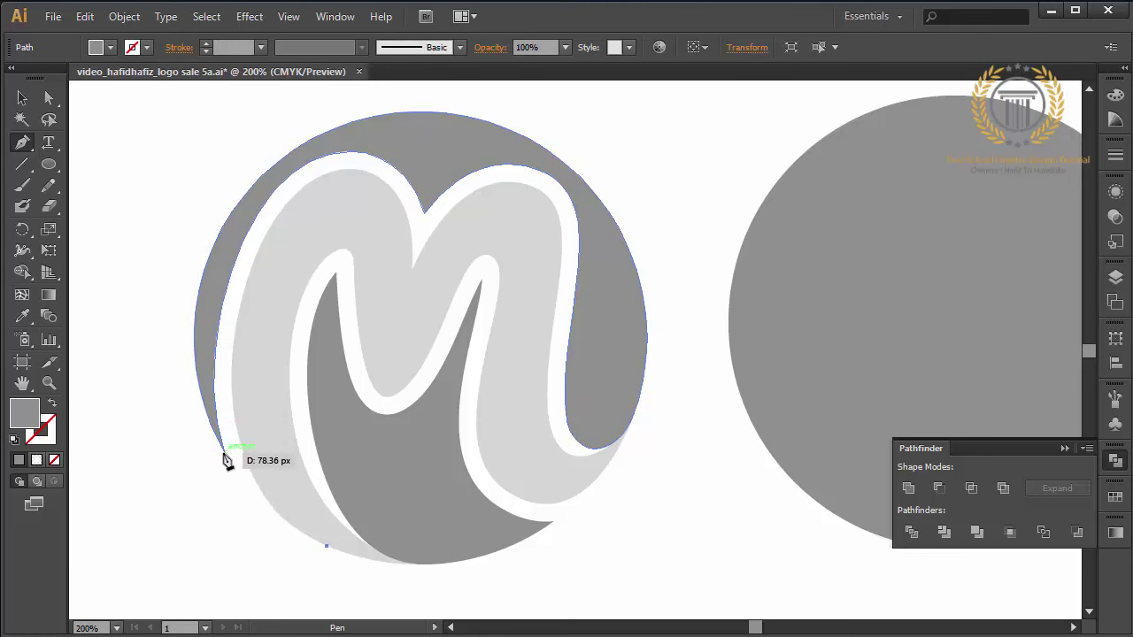
Step: Continue the path along the circle's left edge and over its top, raising an anchor
drag(224, 451, 193, 393)
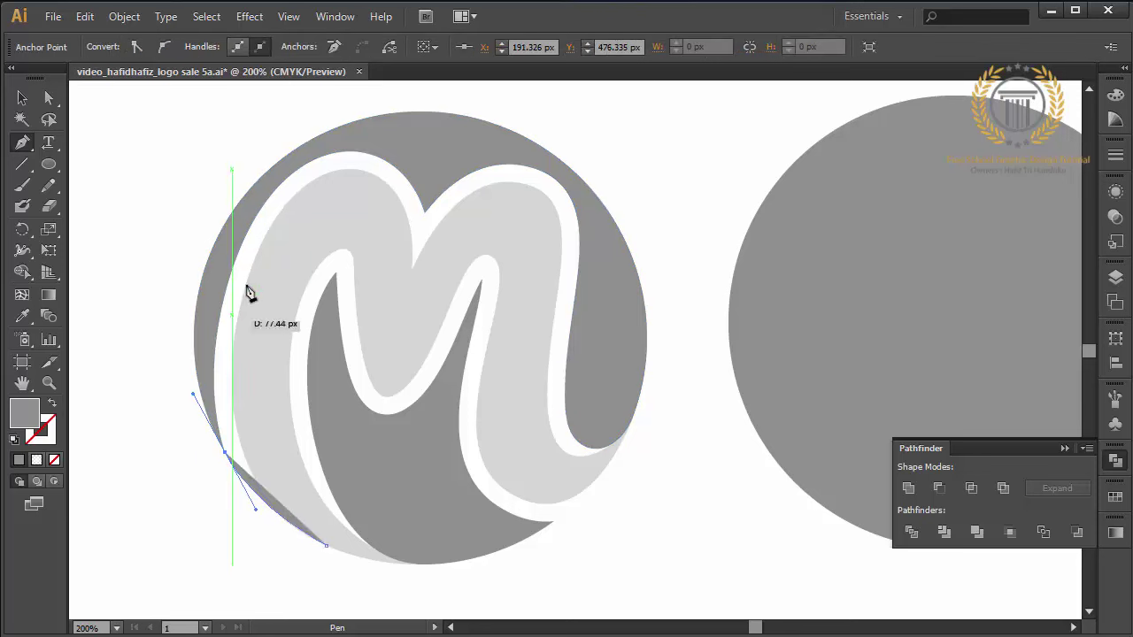
click(243, 239)
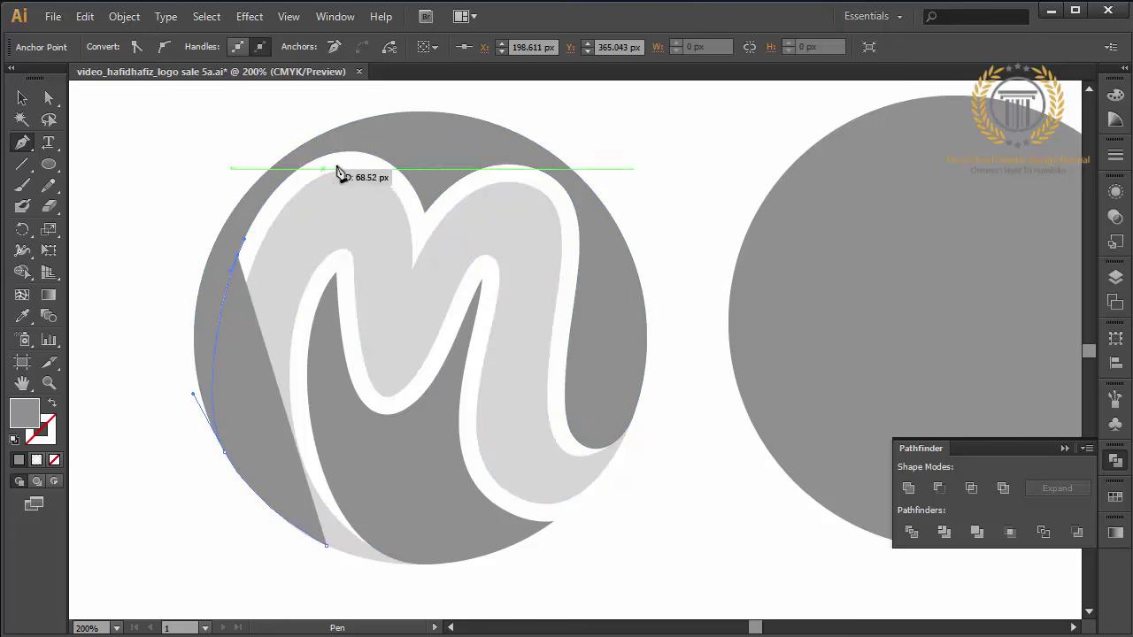
drag(360, 153, 449, 159)
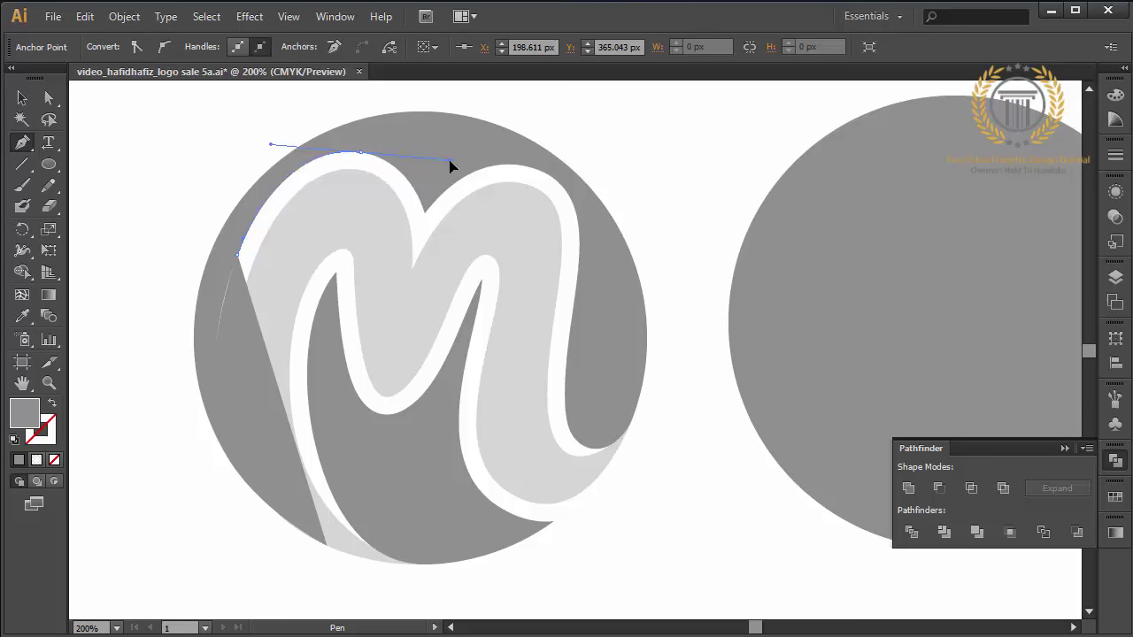
drag(447, 161, 449, 160)
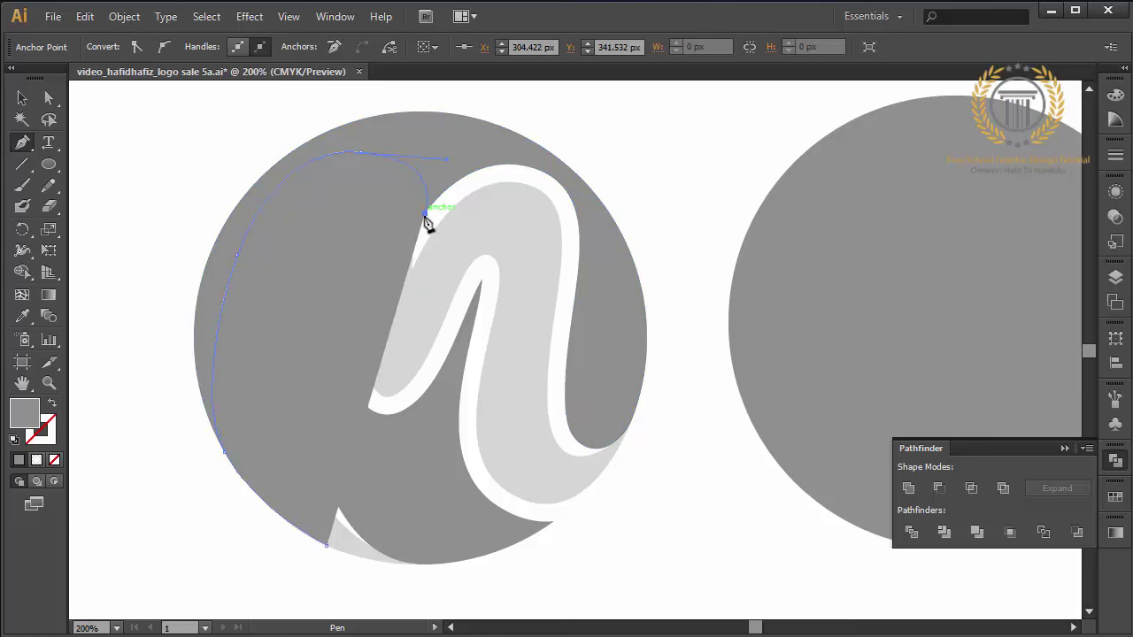
key(ctrl)
mouse_move(408, 206)
mouse_down()
mouse_move(347, 159)
mouse_move(404, 157)
mouse_move(405, 148)
mouse_up()
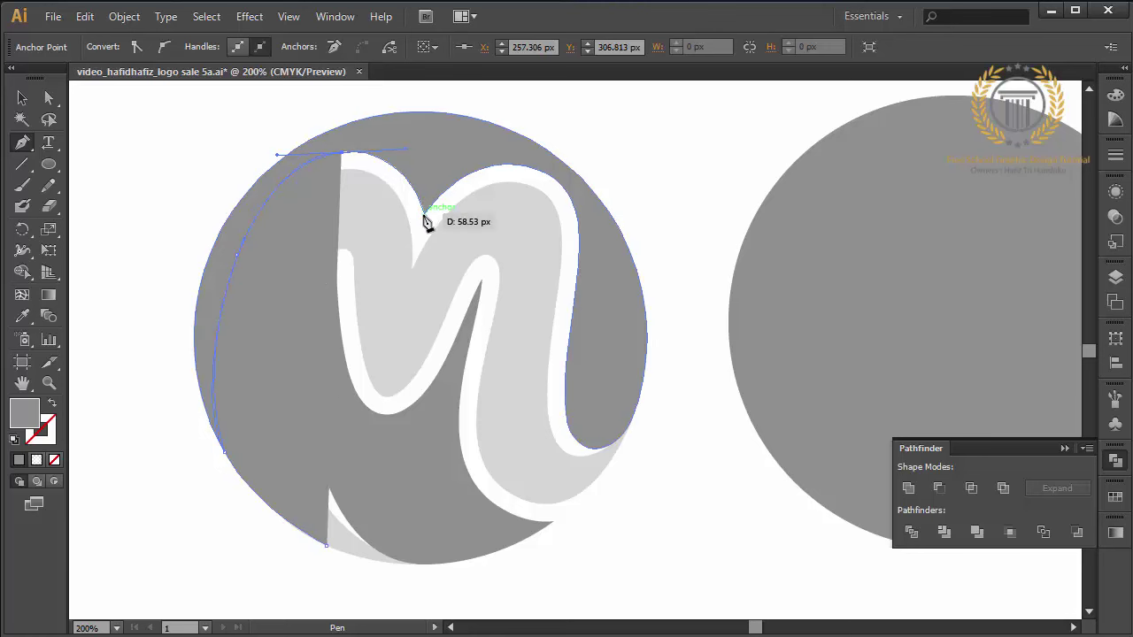
Step: Try anchors across the M's top valley and right arch, undoing the stray ones
drag(424, 216, 426, 219)
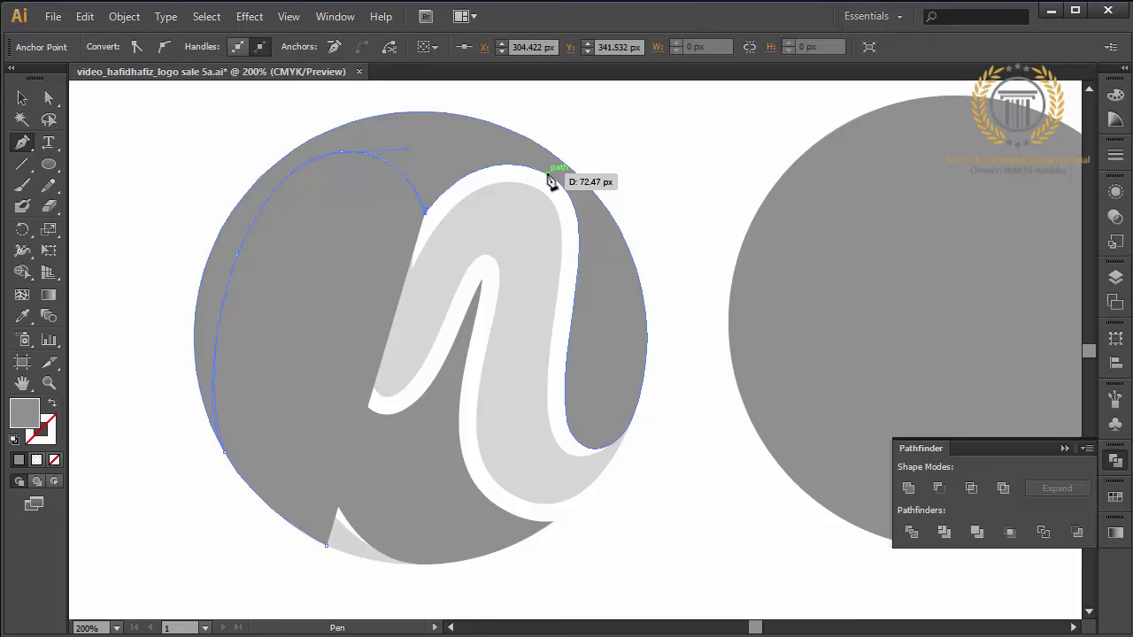
drag(548, 173, 620, 213)
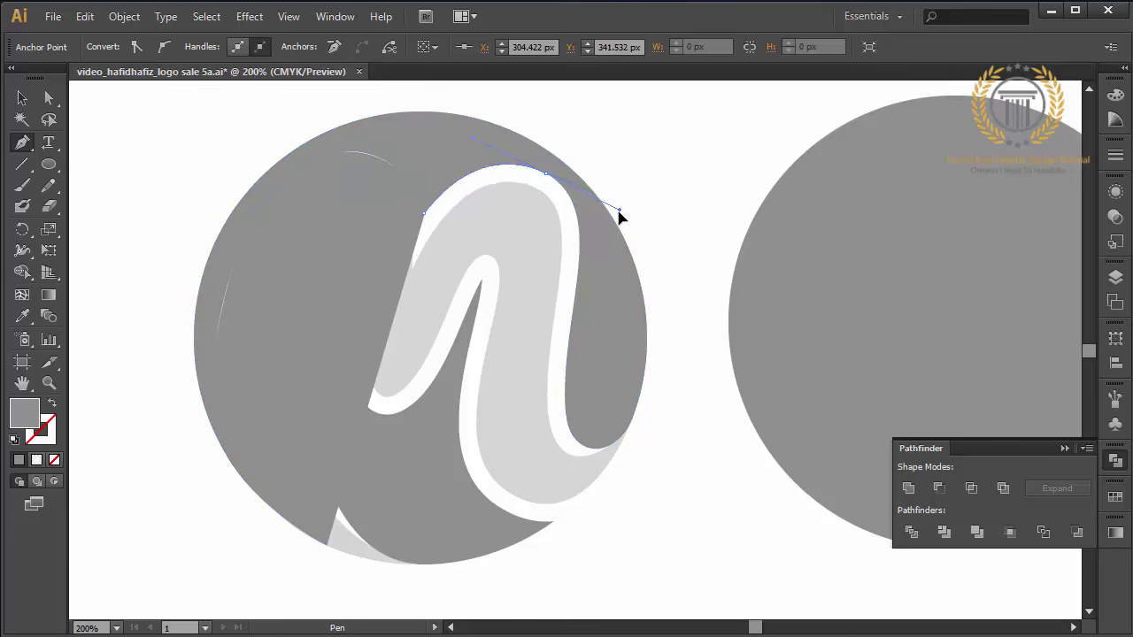
click(566, 386)
key(ctrl+z)
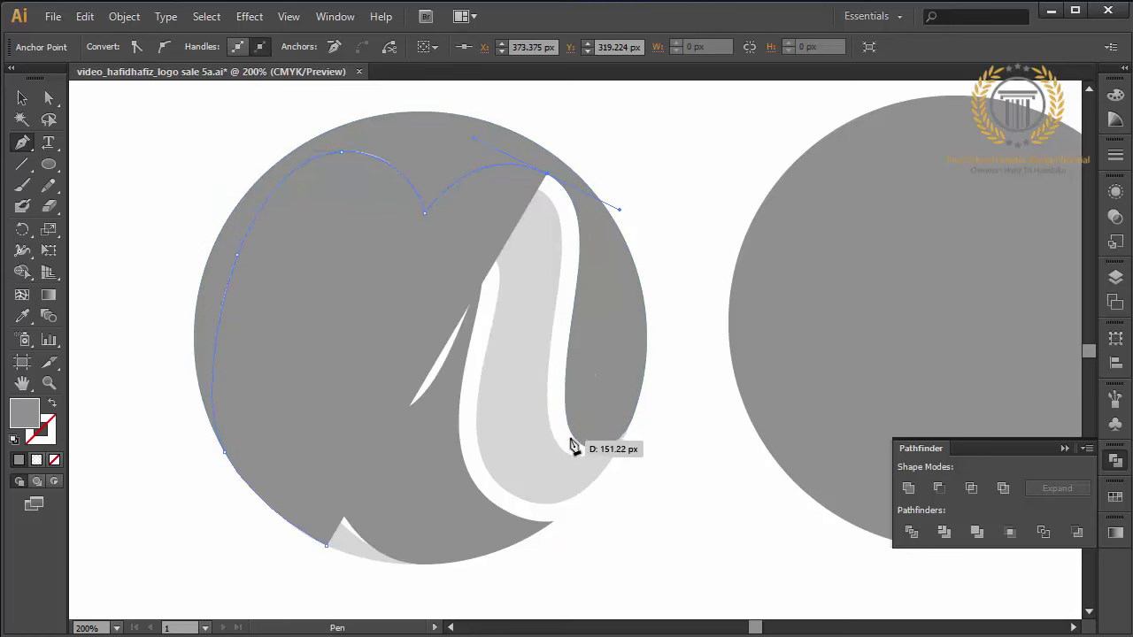
drag(569, 430, 595, 495)
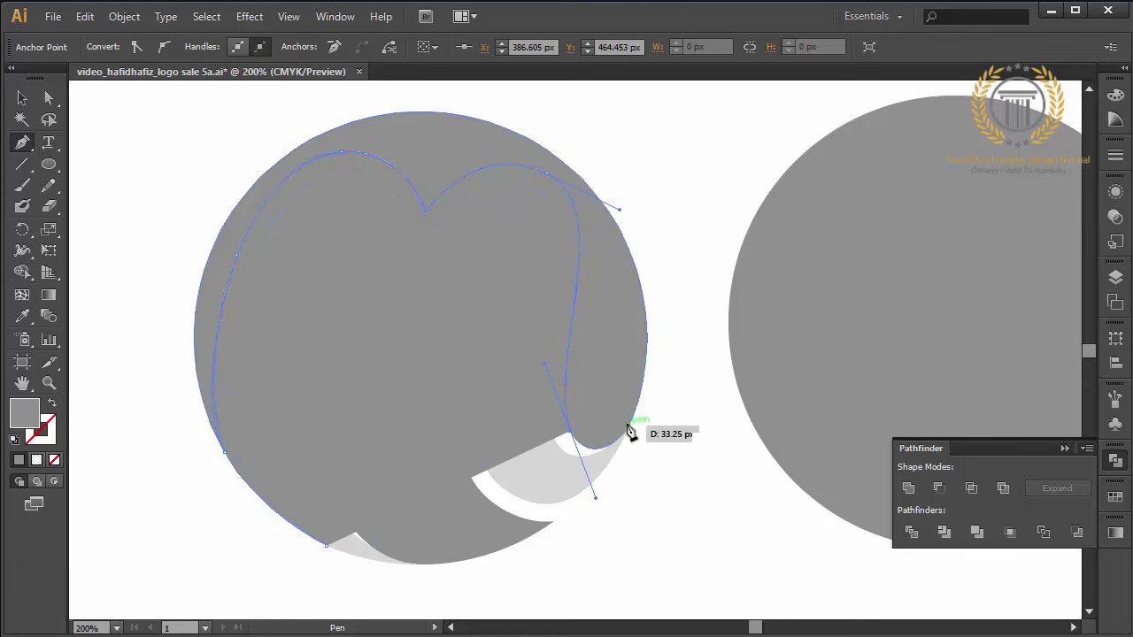
key(ctrl+z)
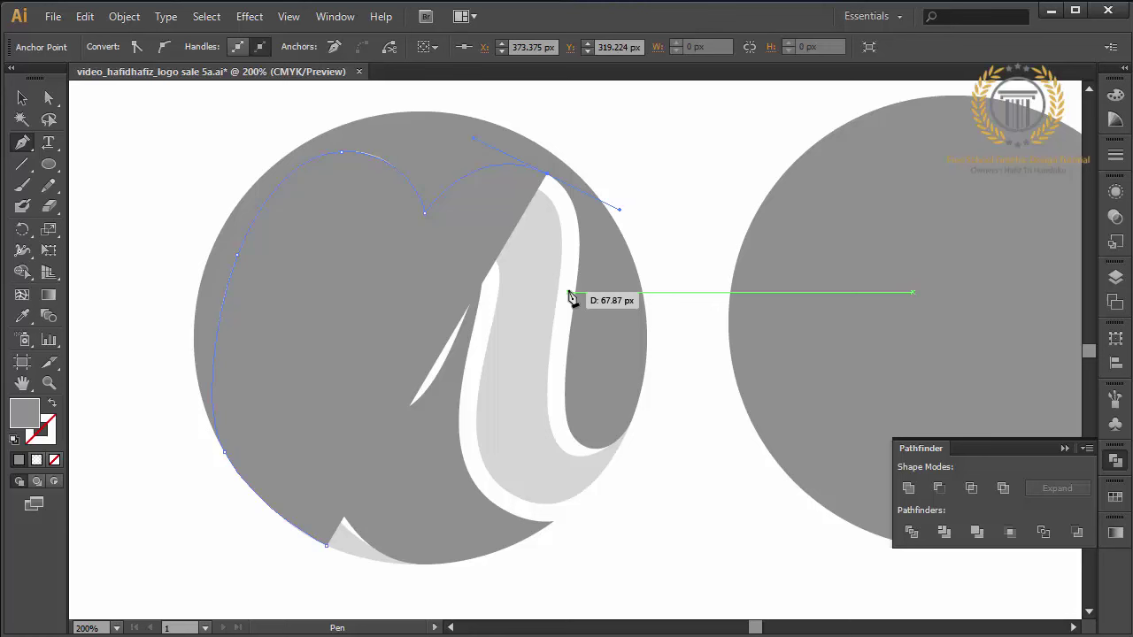
key(ctrl)
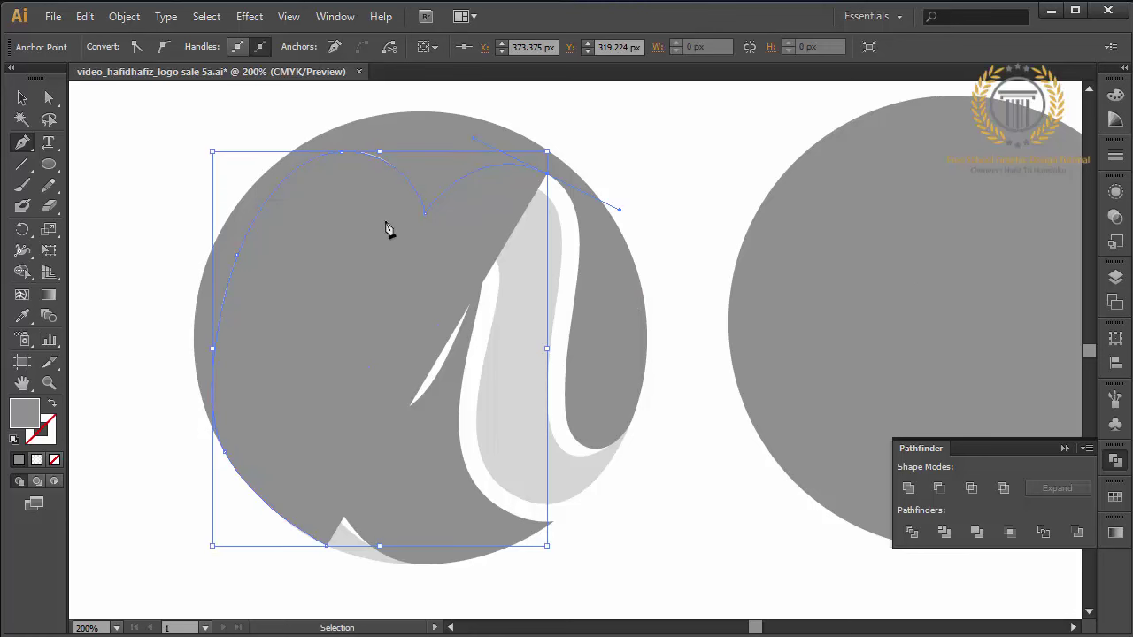
drag(425, 212, 445, 229)
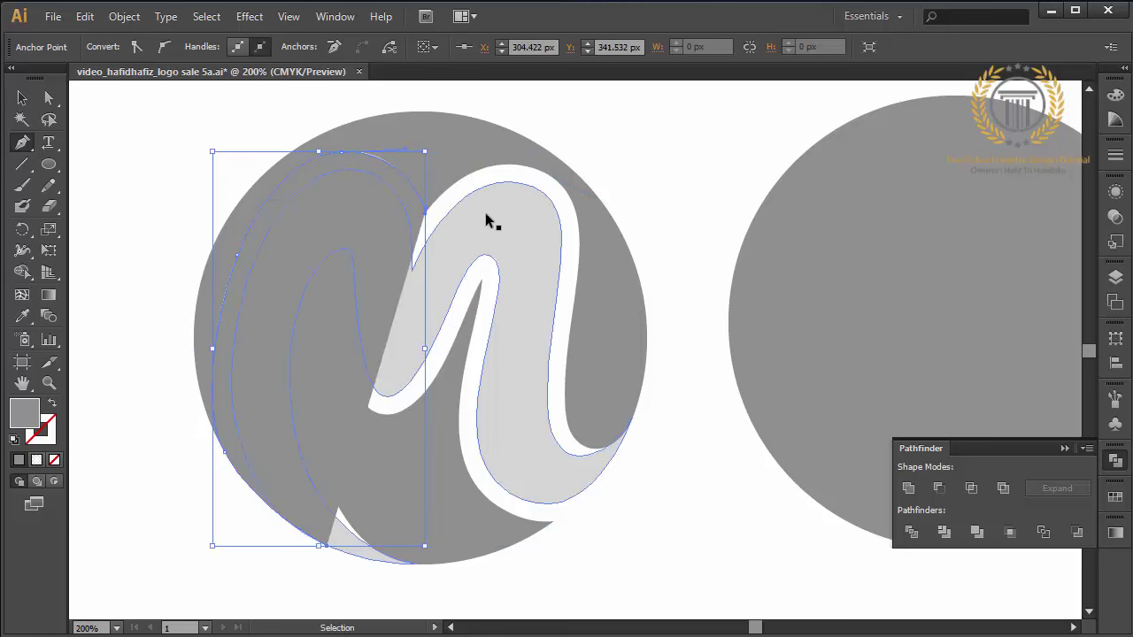
key(ctrl+z)
key(ctrl+z)
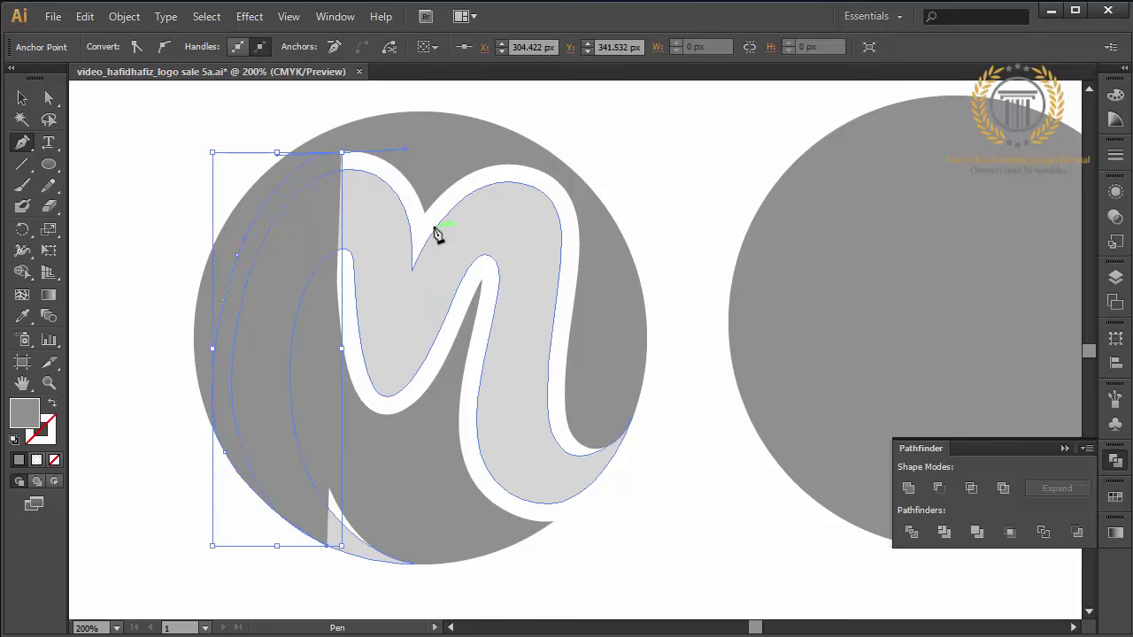
Step: Trace down the M's left arch and stroke, close the shape, and send it behind the light M
drag(434, 239, 423, 157)
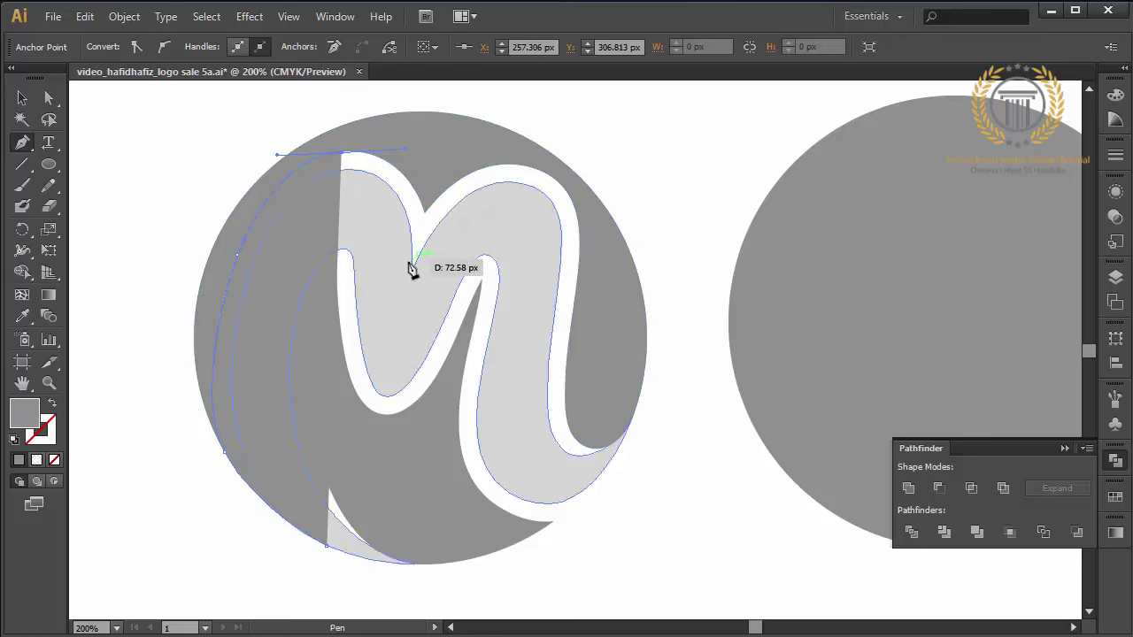
drag(414, 264, 385, 339)
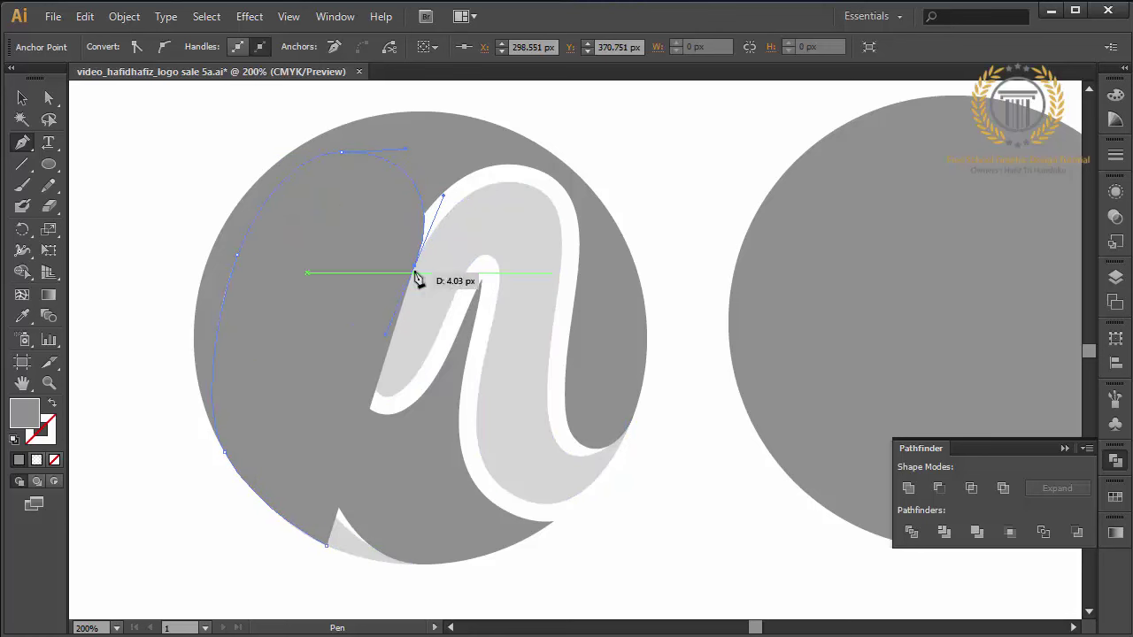
click(368, 232)
click(310, 212)
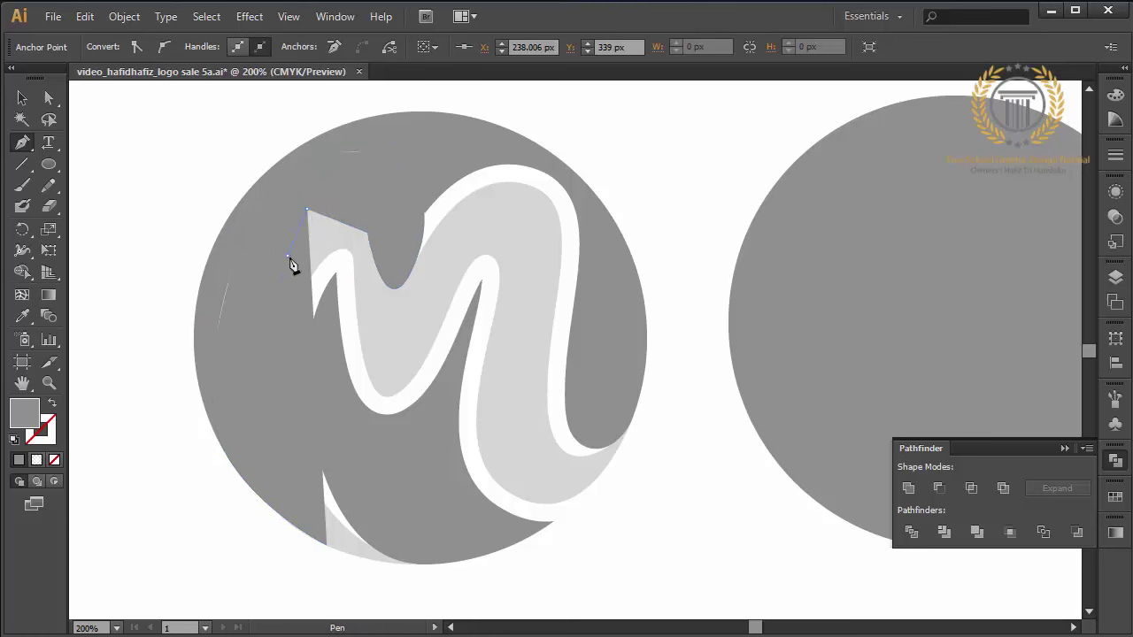
click(288, 257)
click(267, 338)
click(274, 425)
click(295, 500)
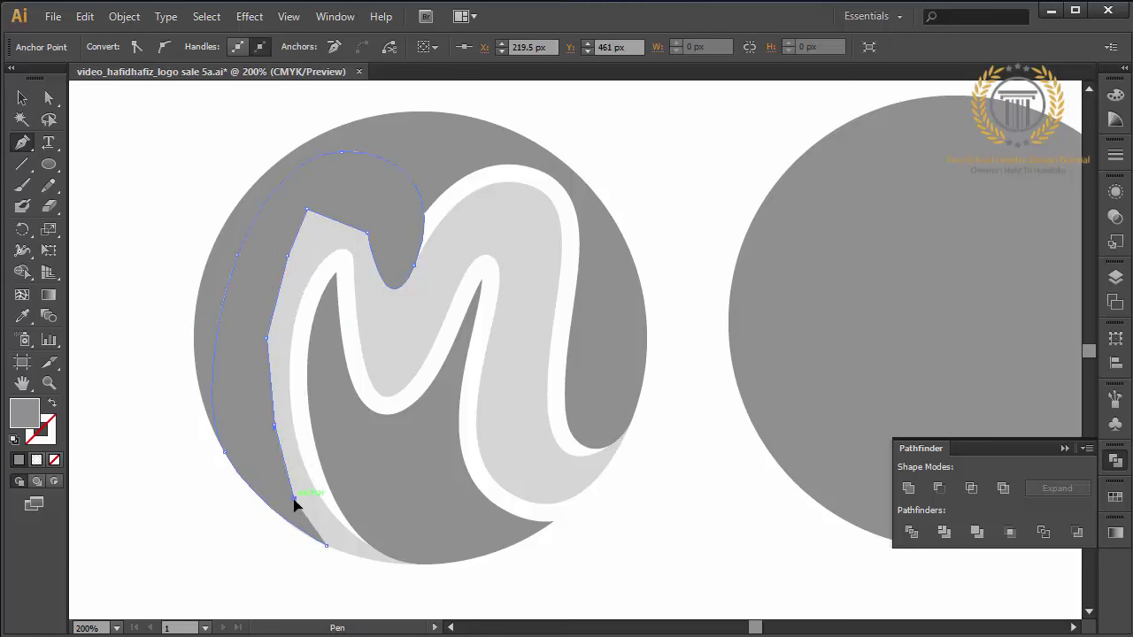
click(327, 546)
key(ctrl+shift+bracketleft)
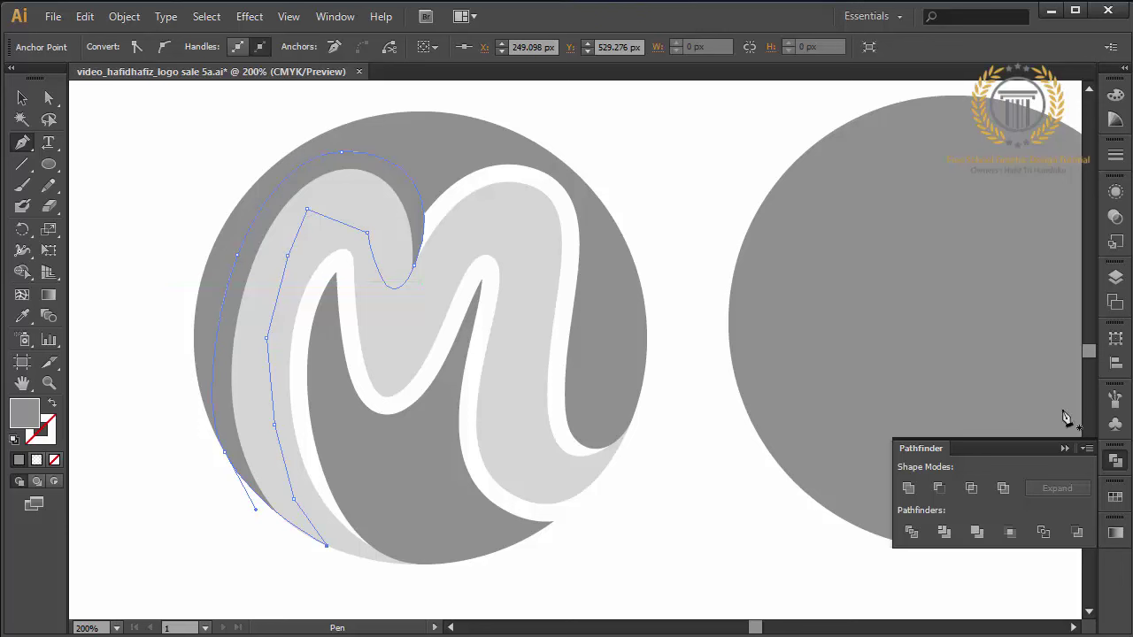
Step: Give the fold shape a radial gradient without the black stop, stops at 10.75% and 100%
click(1117, 498)
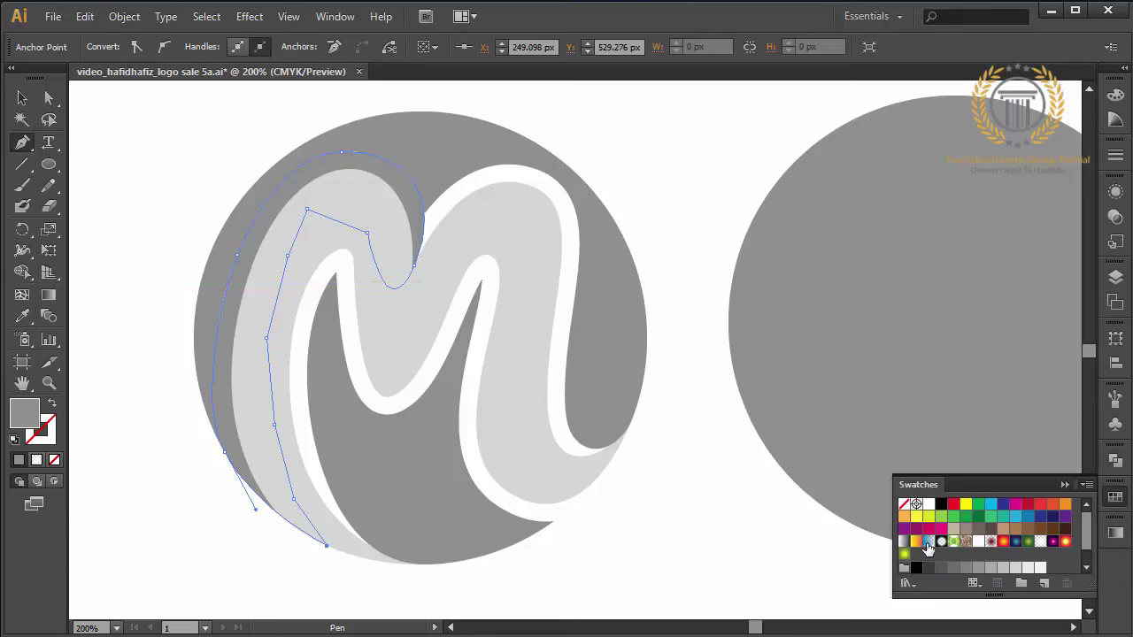
click(903, 542)
click(1109, 534)
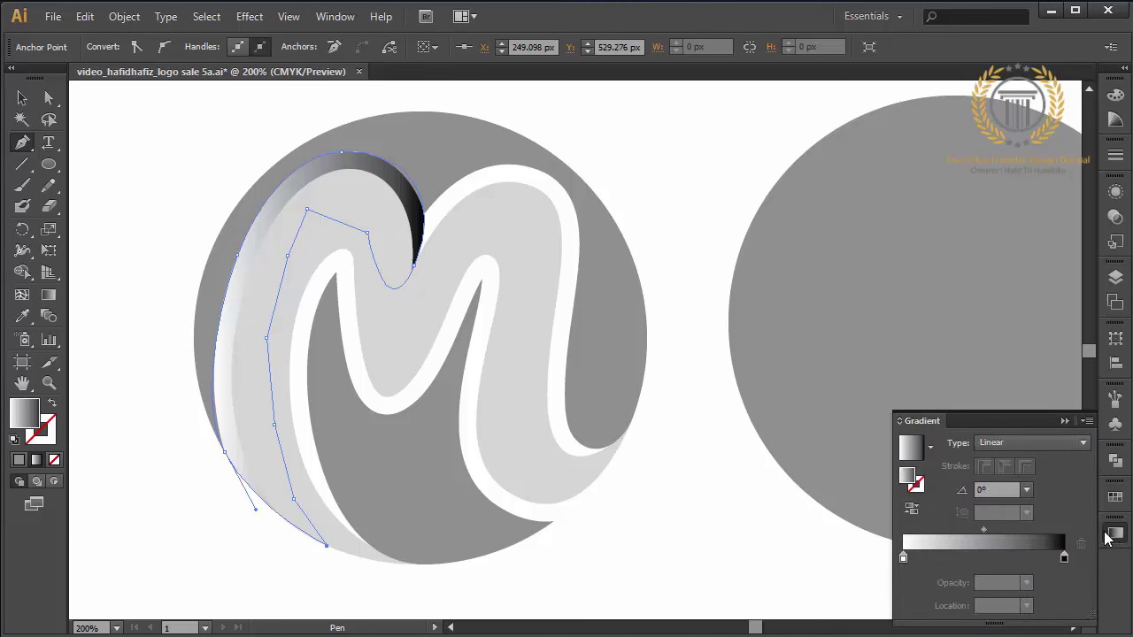
click(1006, 442)
click(1009, 478)
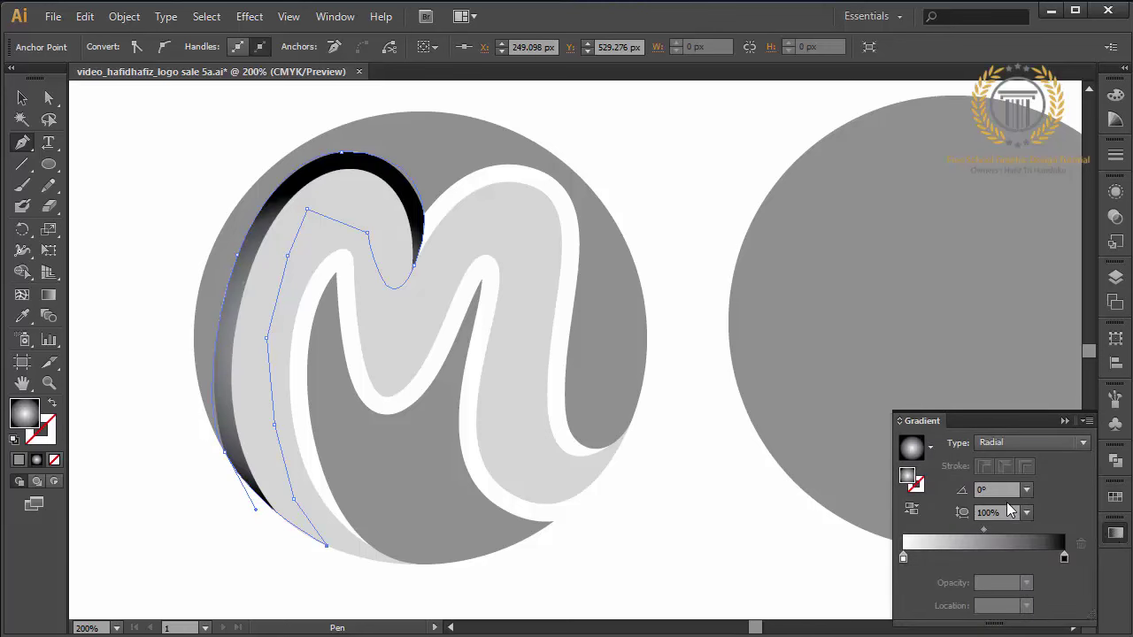
click(1018, 558)
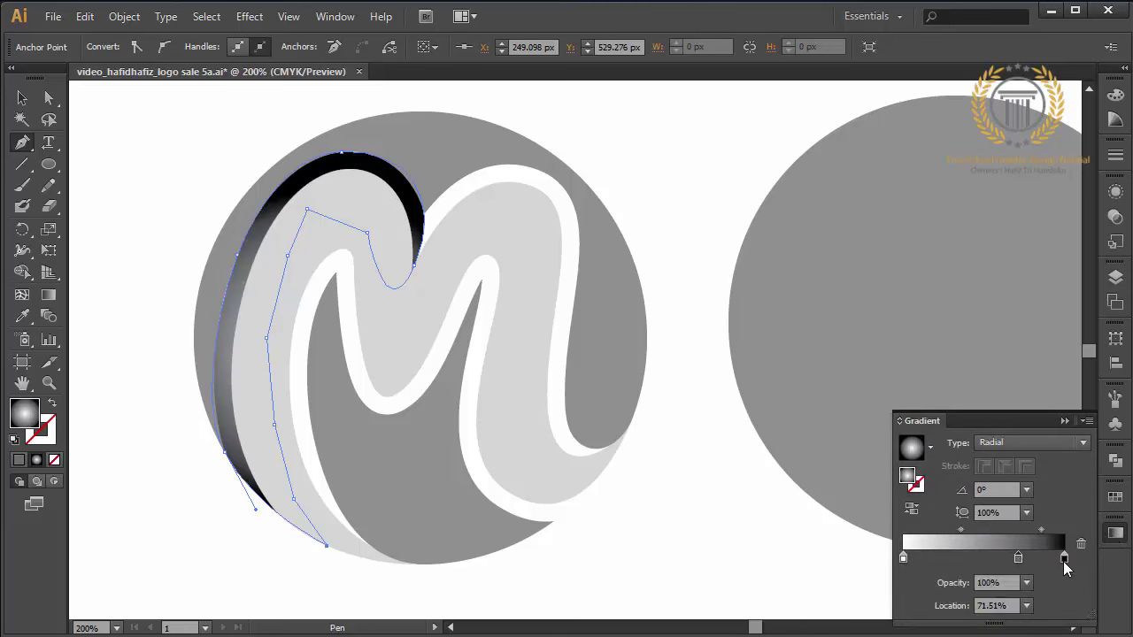
drag(1065, 567, 1064, 597)
drag(1018, 558, 1095, 564)
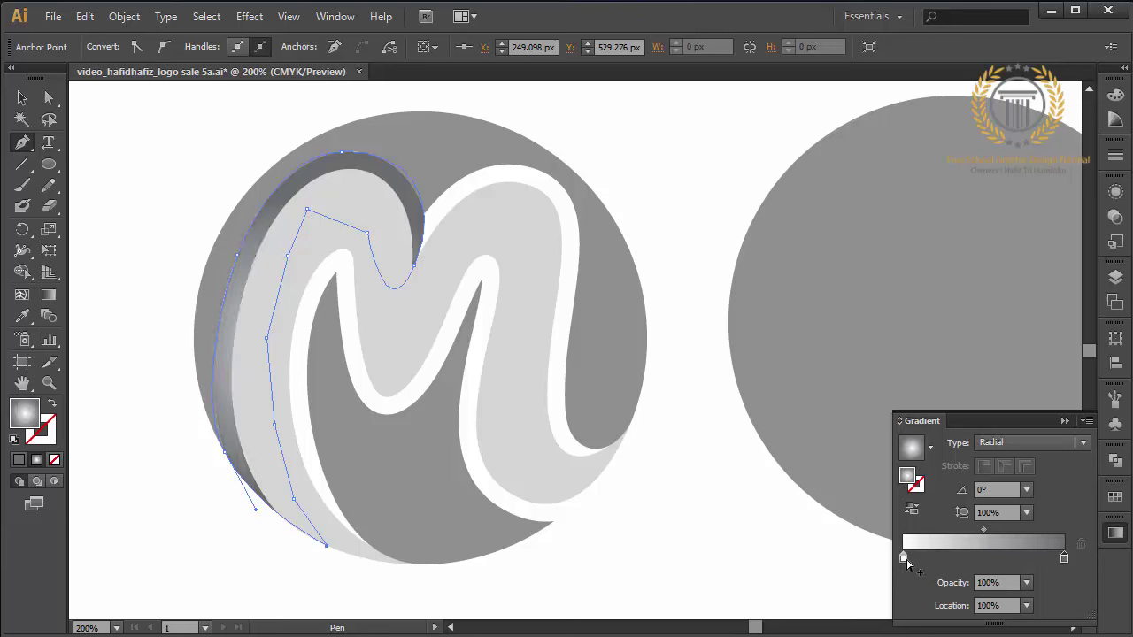
drag(919, 566, 925, 566)
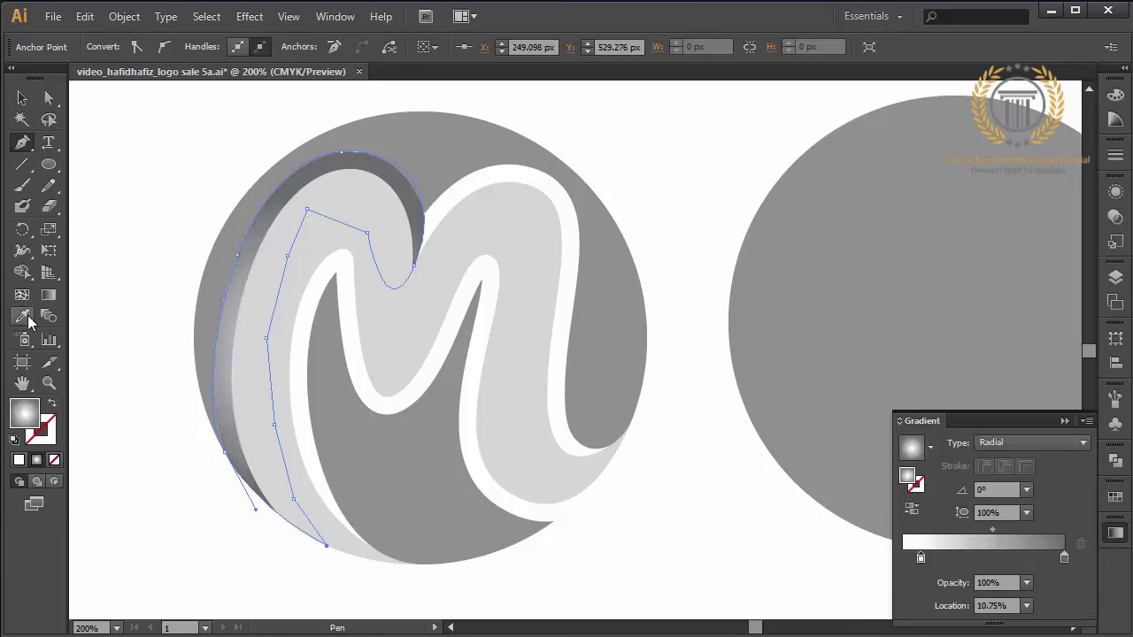
Step: Redraw the radial gradient across the fold shape, aimed upward at about 80.7°
click(28, 316)
click(49, 294)
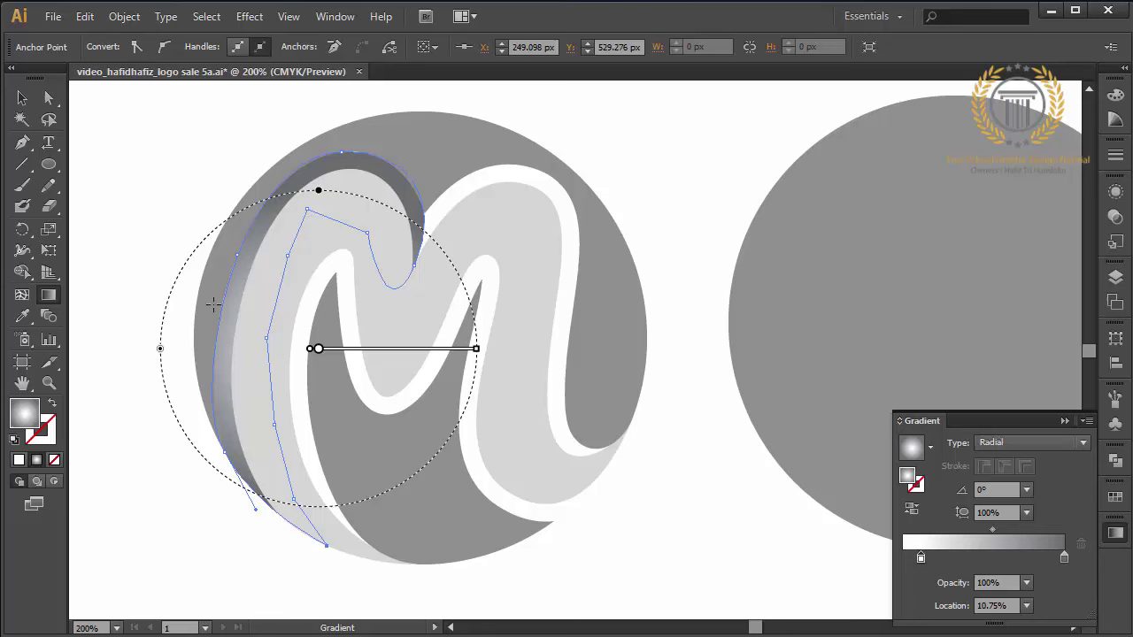
drag(220, 292, 431, 109)
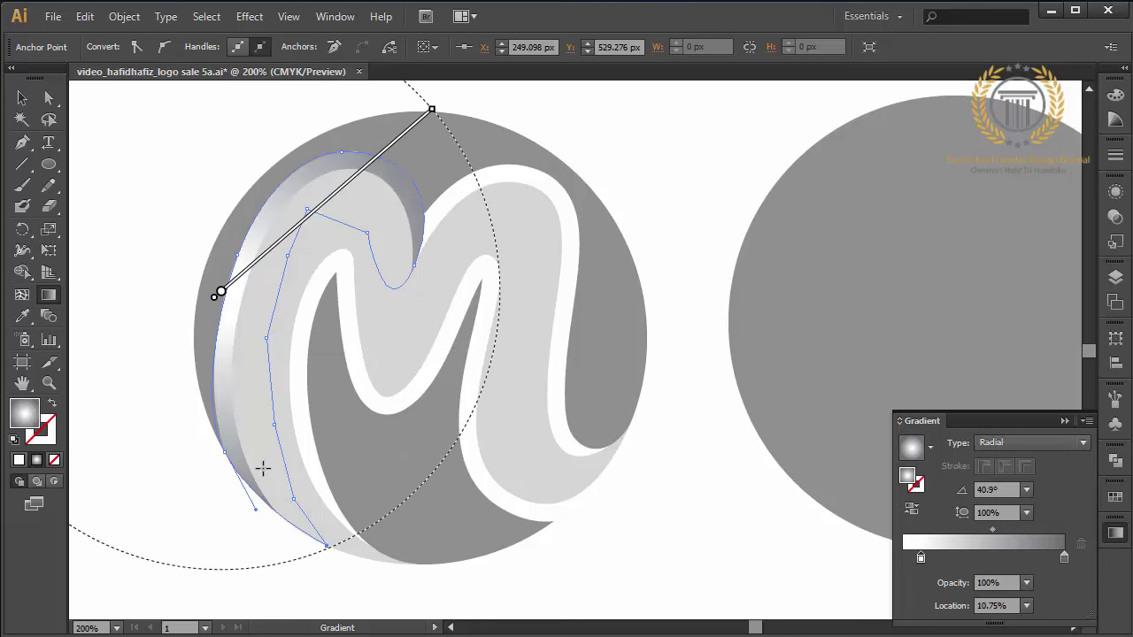
drag(263, 469, 311, 176)
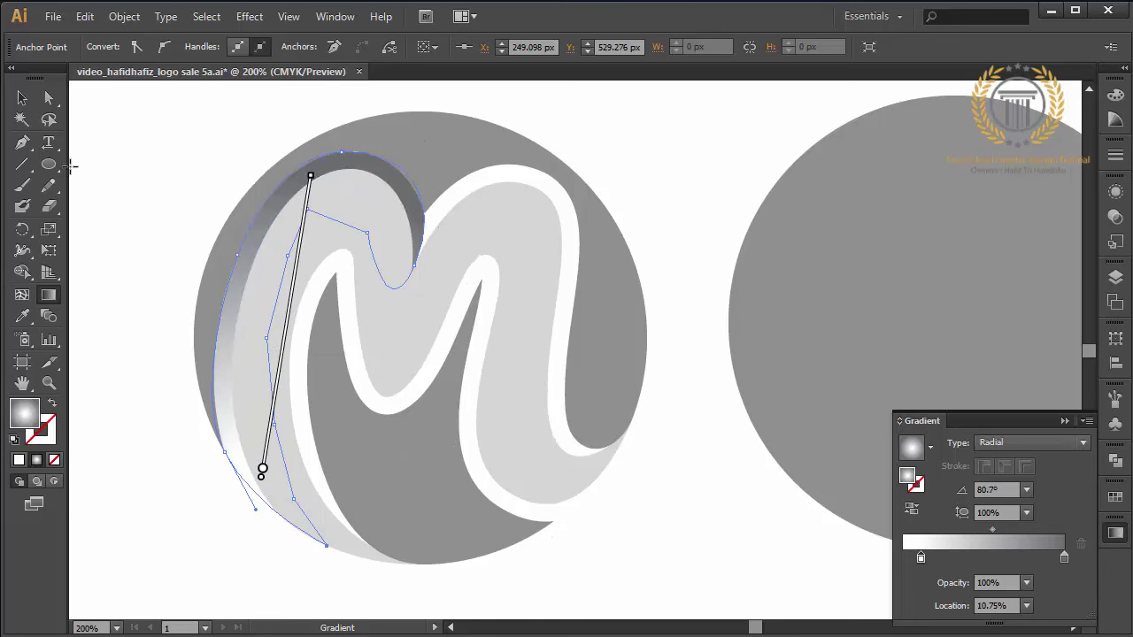
click(23, 98)
click(283, 142)
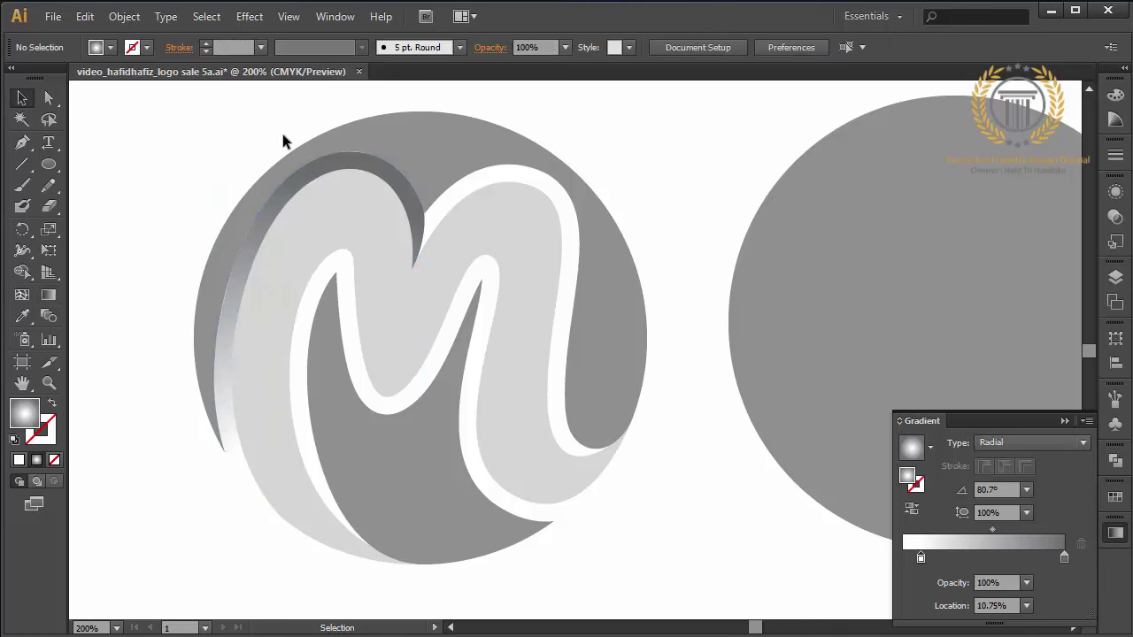
click(48, 97)
click(375, 171)
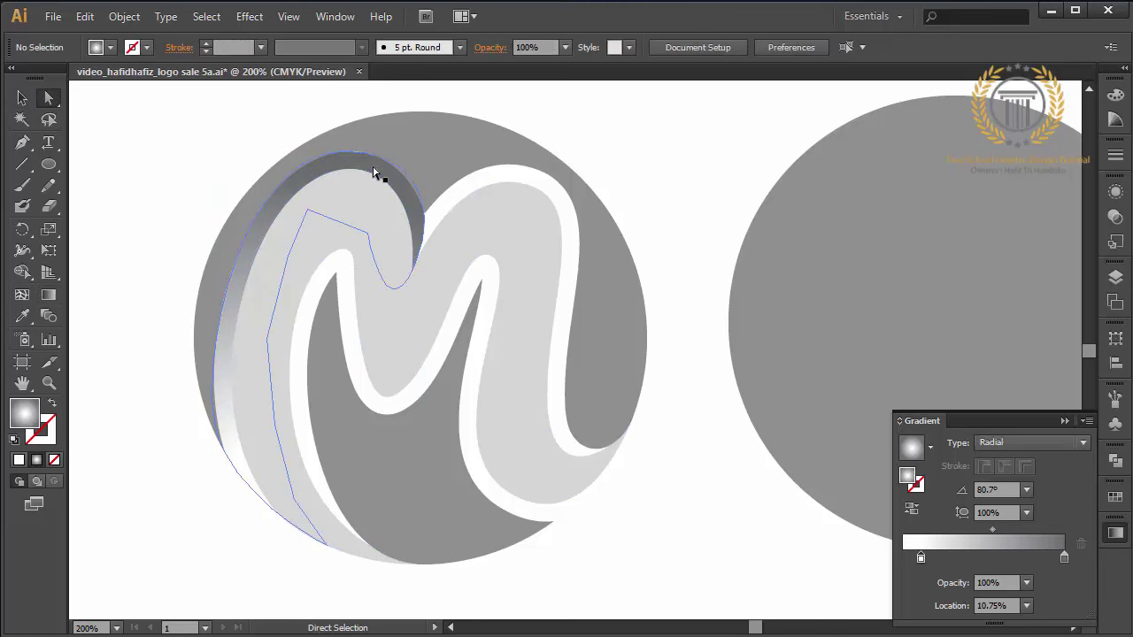
click(344, 155)
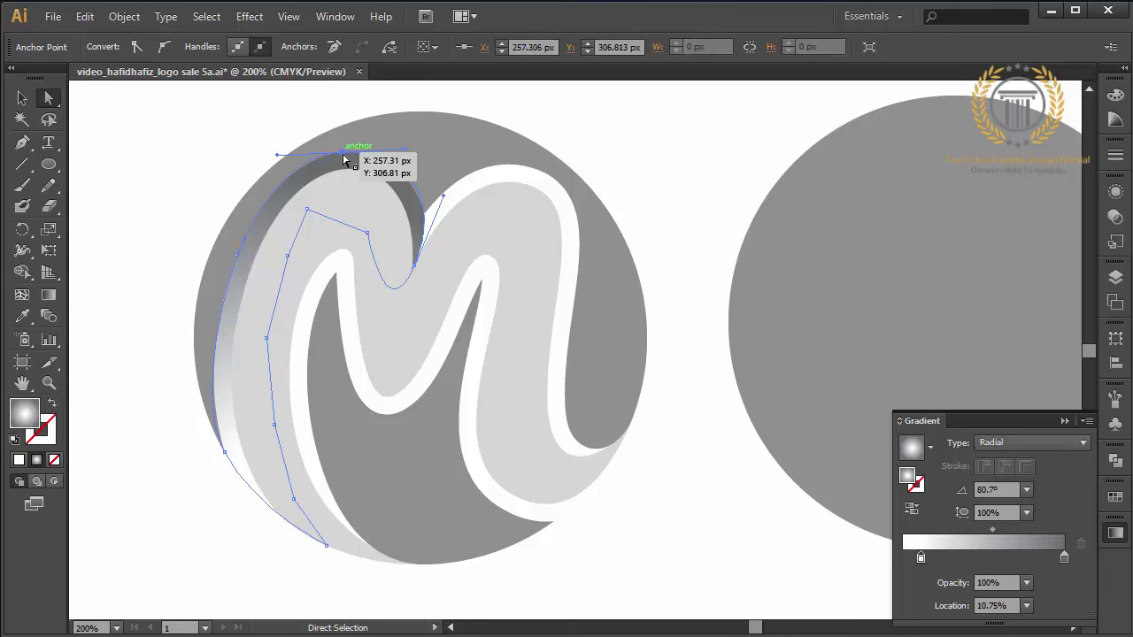
click(249, 157)
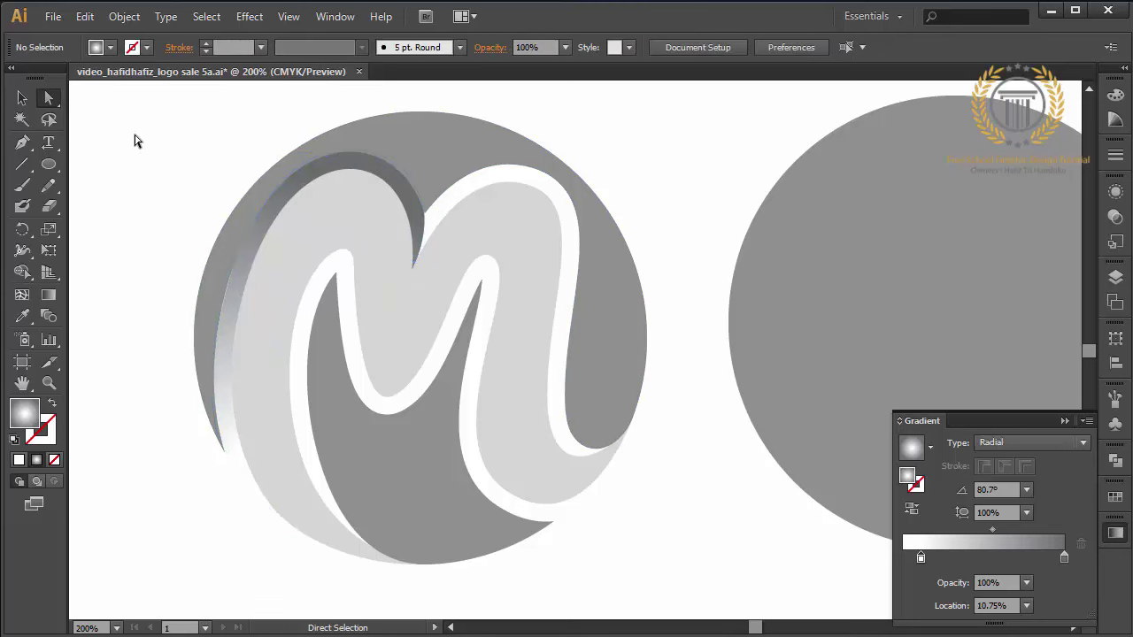
click(22, 142)
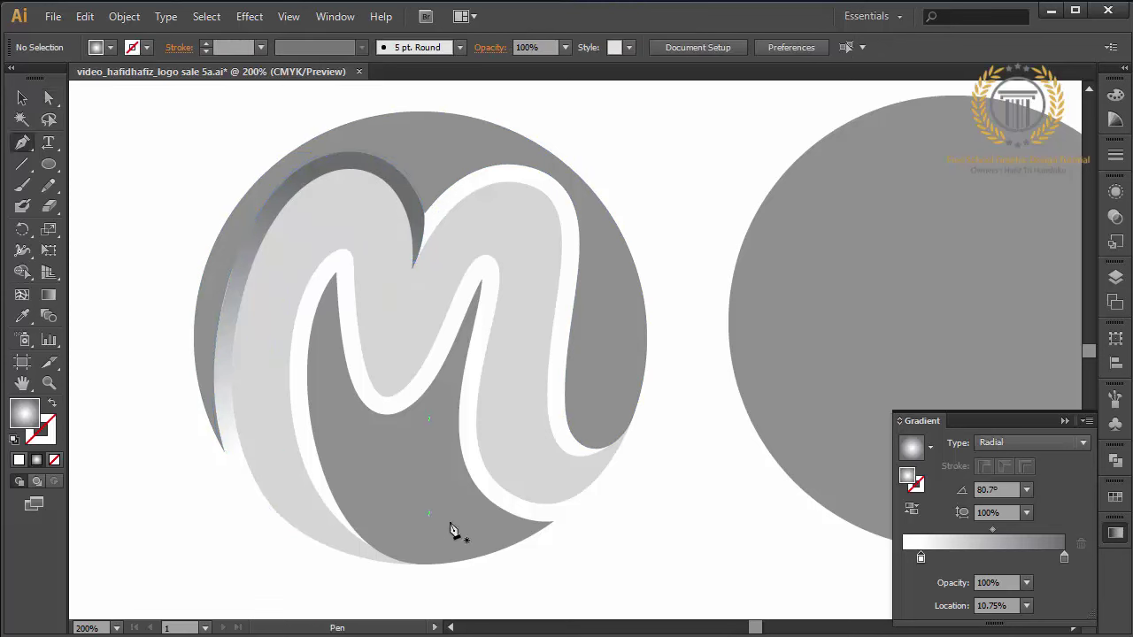
click(48, 97)
click(252, 262)
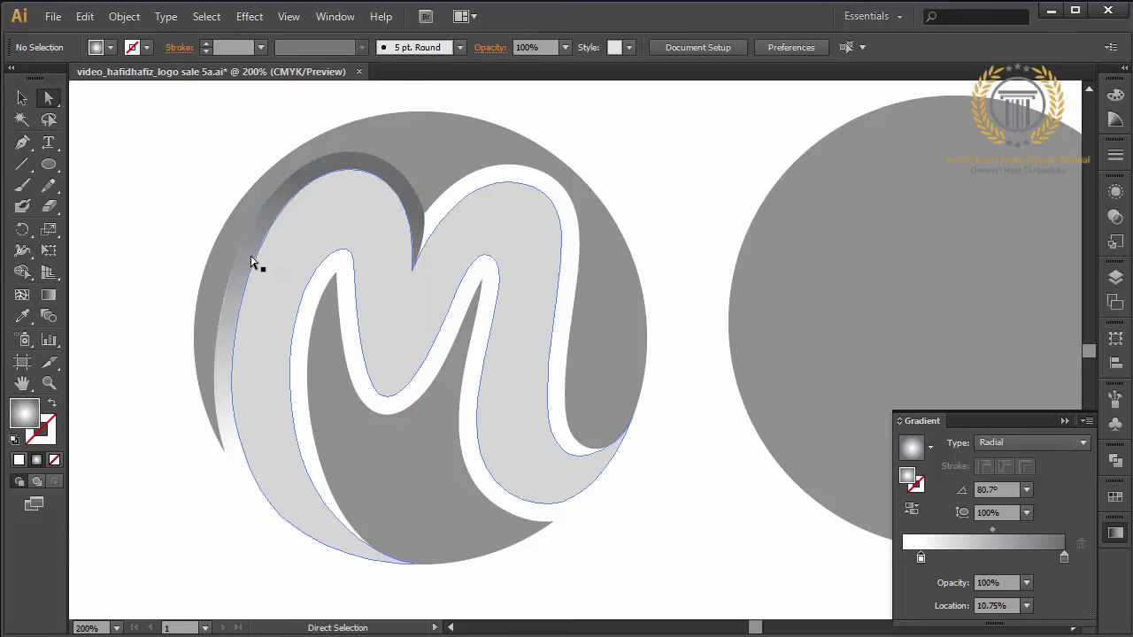
click(251, 259)
click(239, 259)
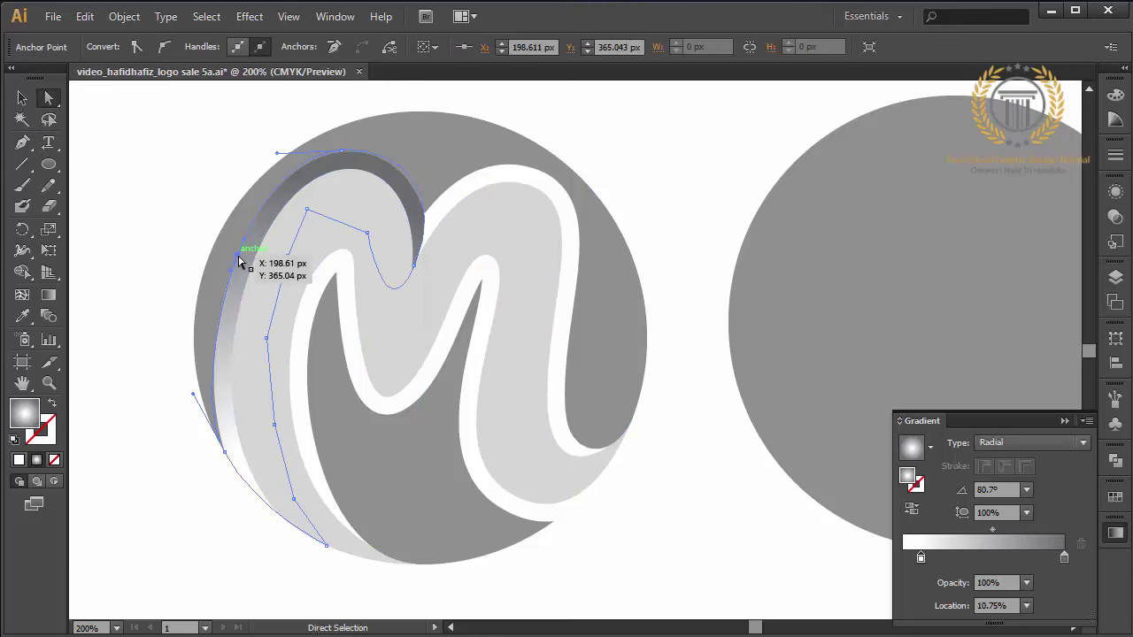
click(183, 257)
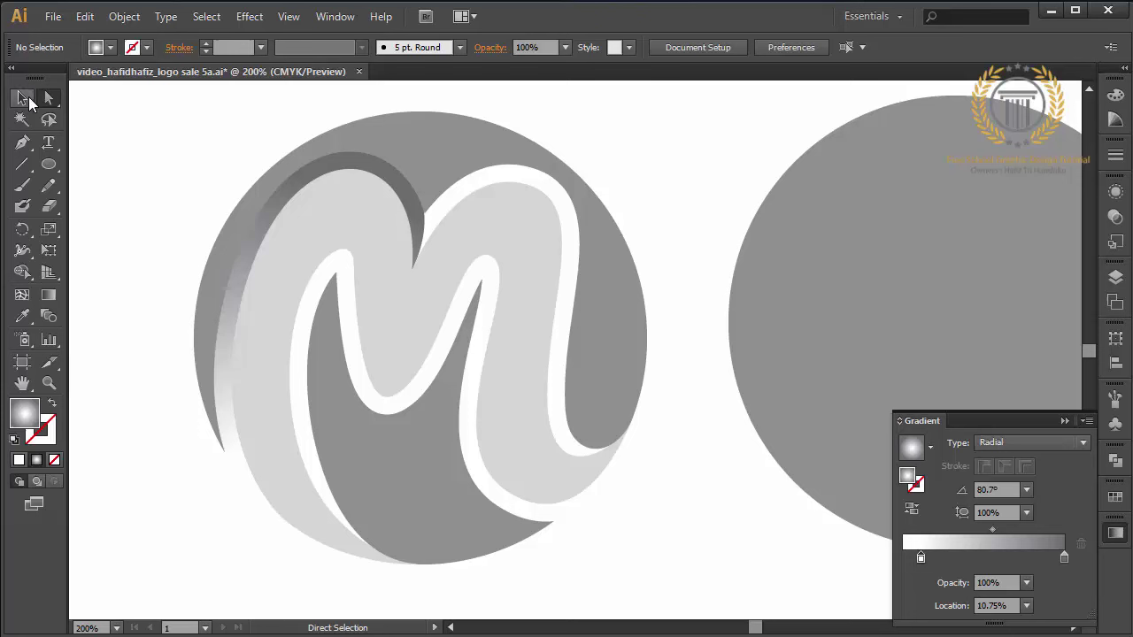
click(22, 98)
Step: Fill the circle with a blue radial gradient whose light centre sits near the top
click(466, 155)
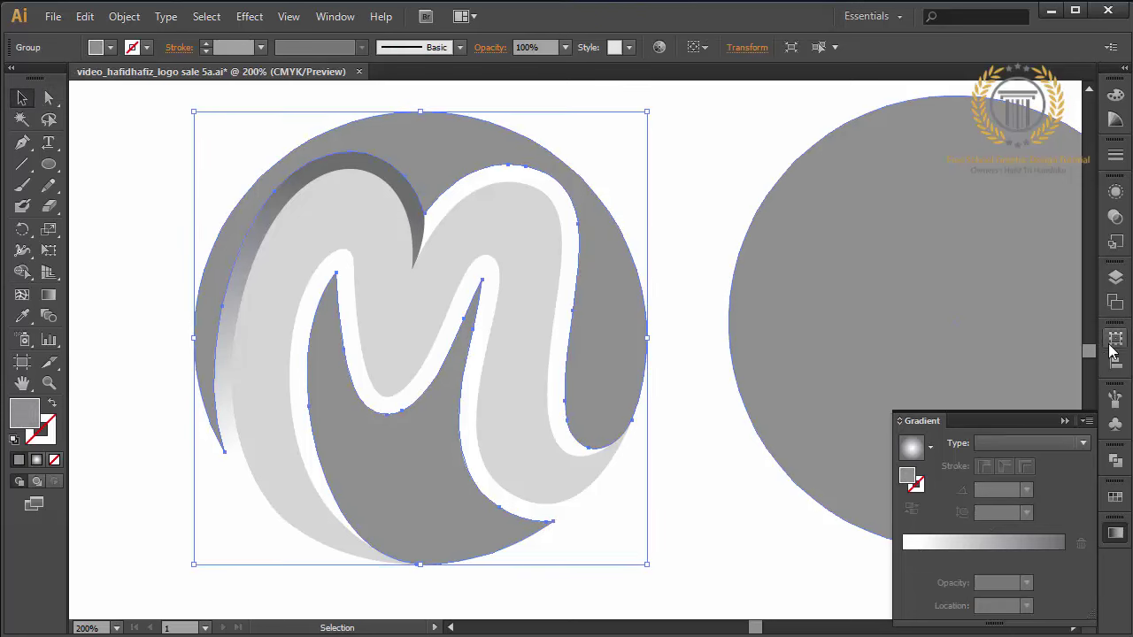
click(1115, 496)
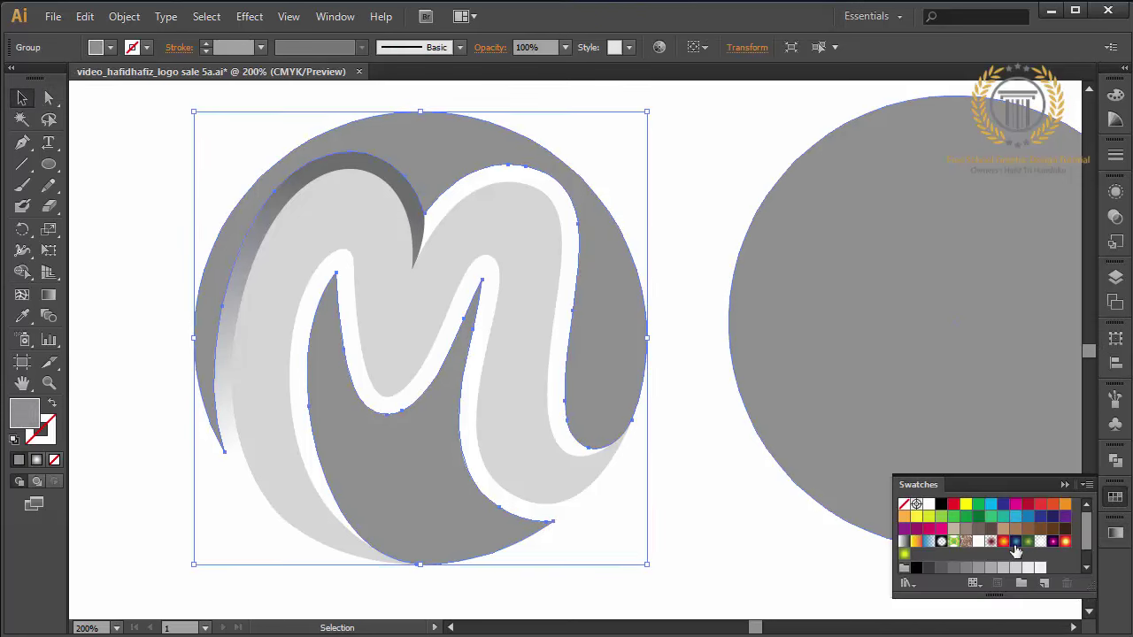
click(1015, 551)
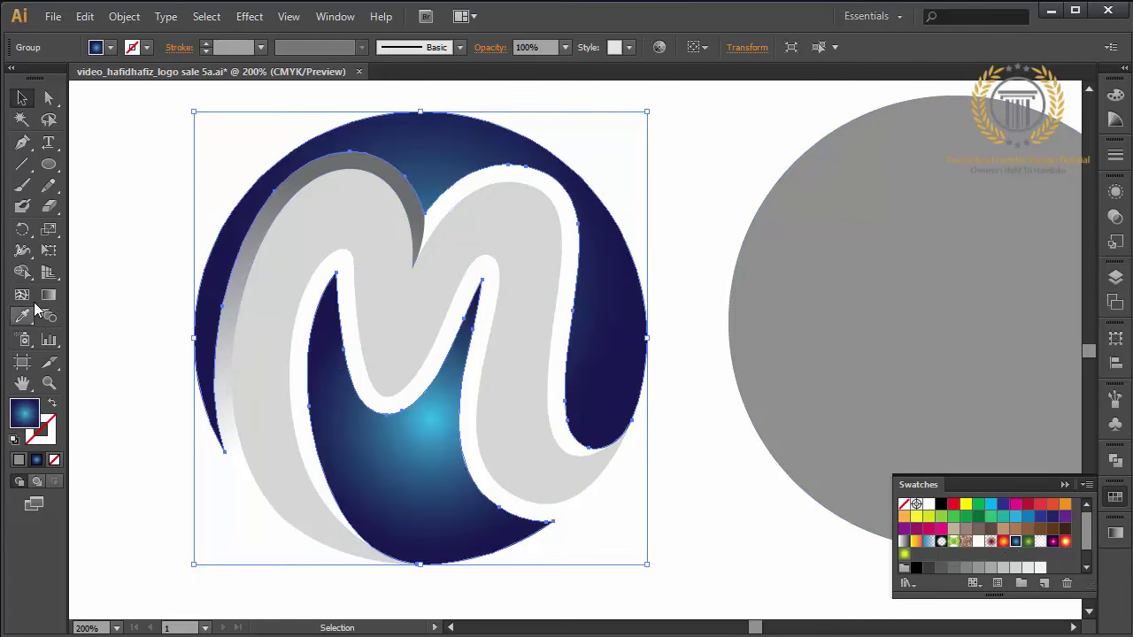
click(51, 296)
drag(399, 283, 686, 566)
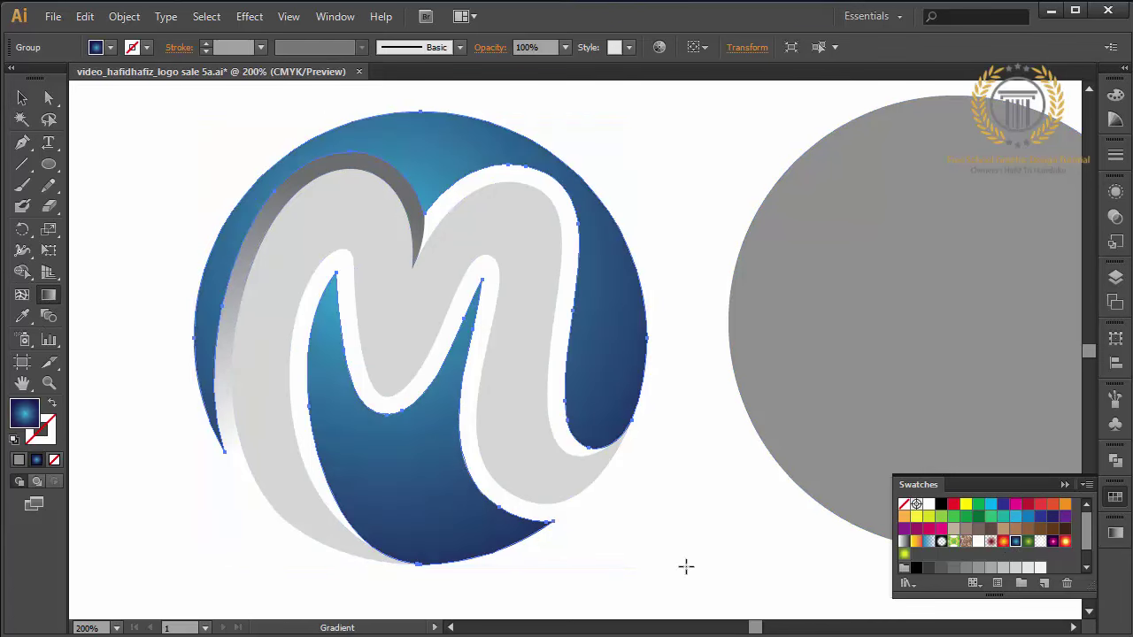
click(23, 97)
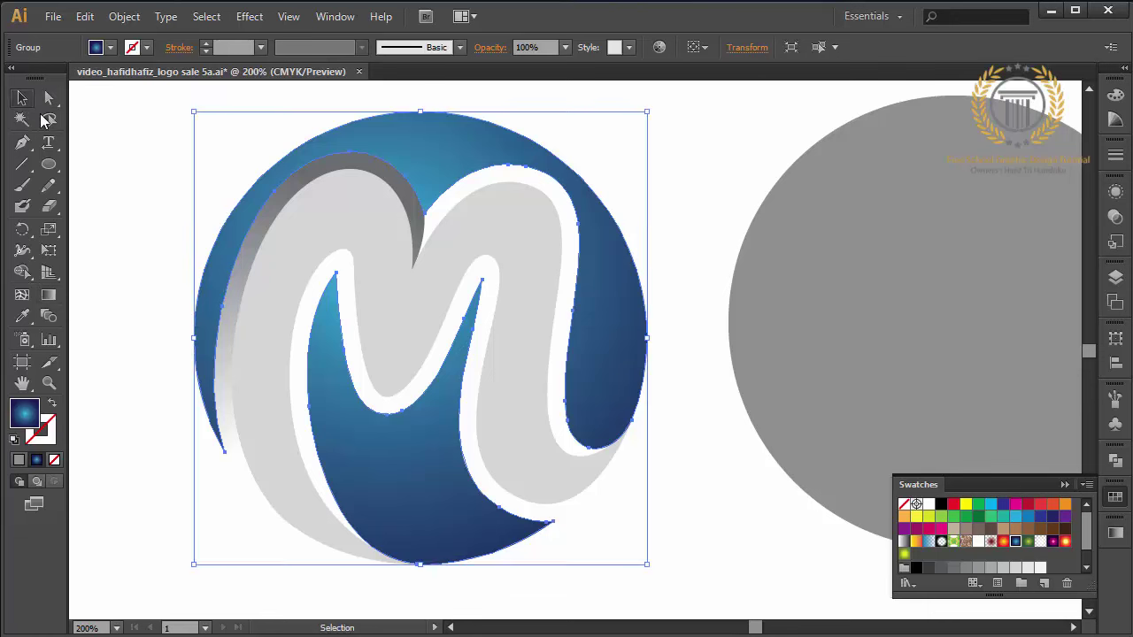
Step: Select the whole logo and move it up slightly
click(167, 167)
drag(670, 556, 149, 175)
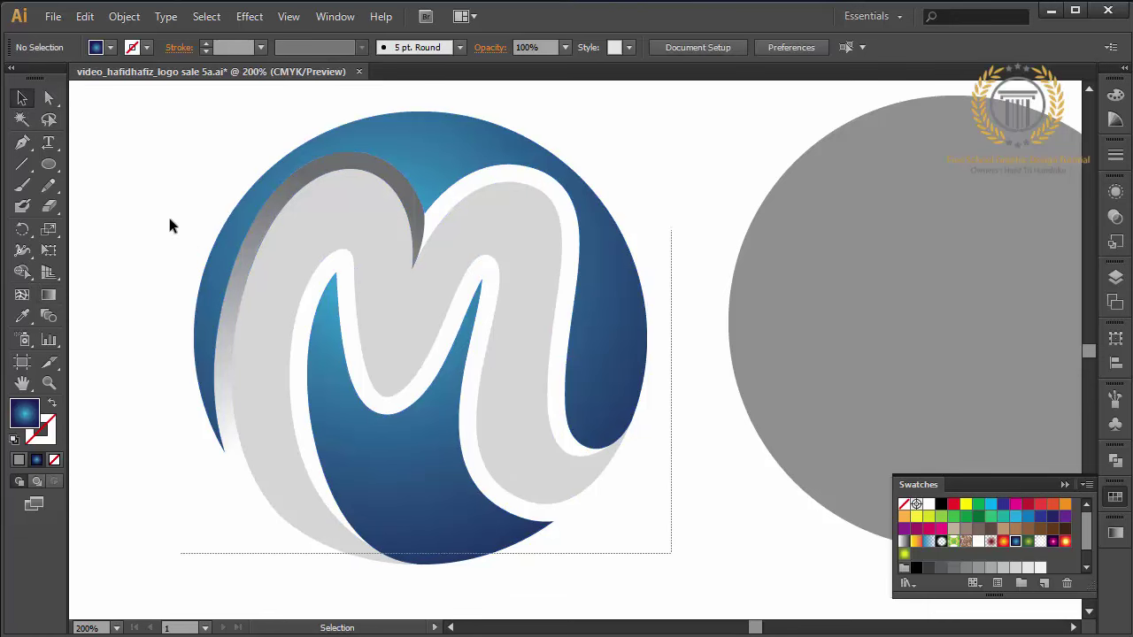
drag(381, 333, 381, 308)
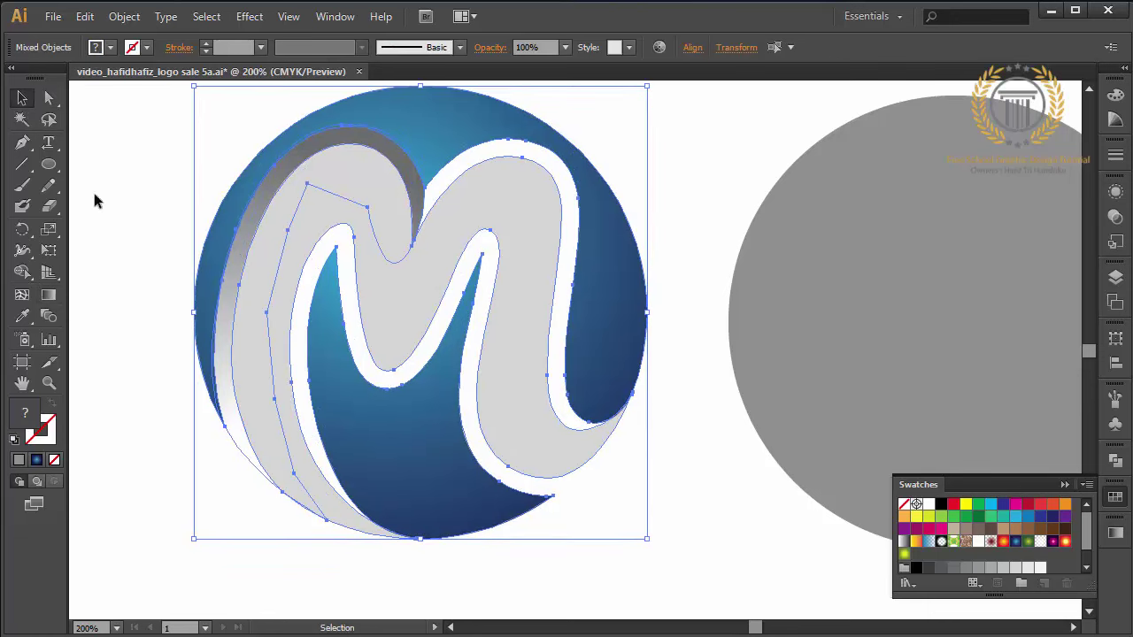
Step: Add the text 'se wait a minutes! sebentar' below the logo and shift it right
click(48, 142)
click(164, 578)
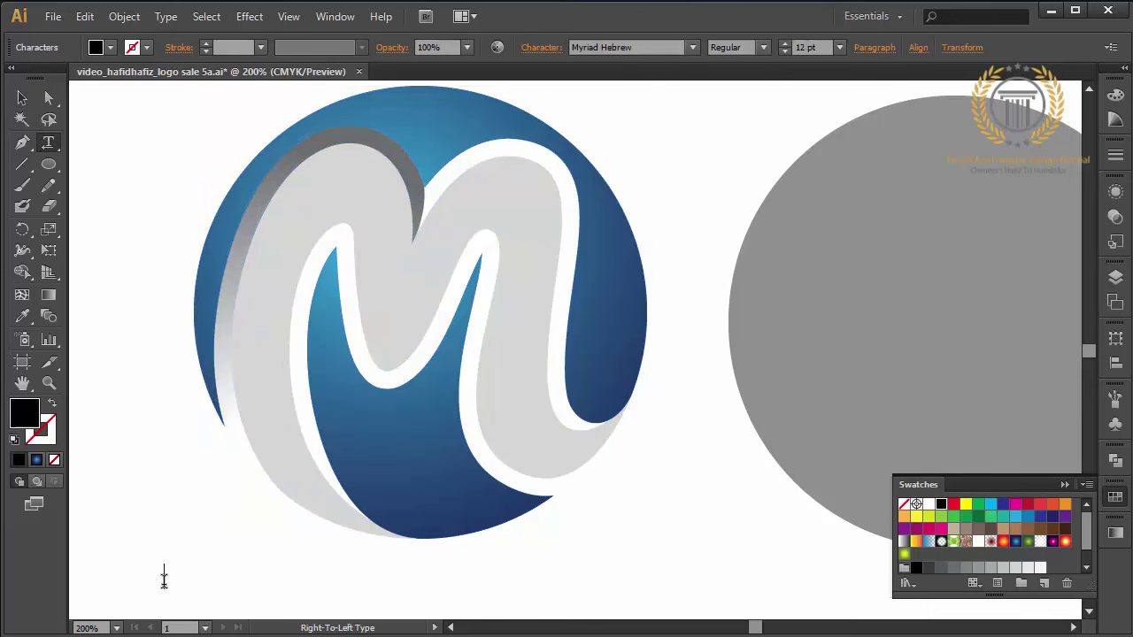
text(please wa)
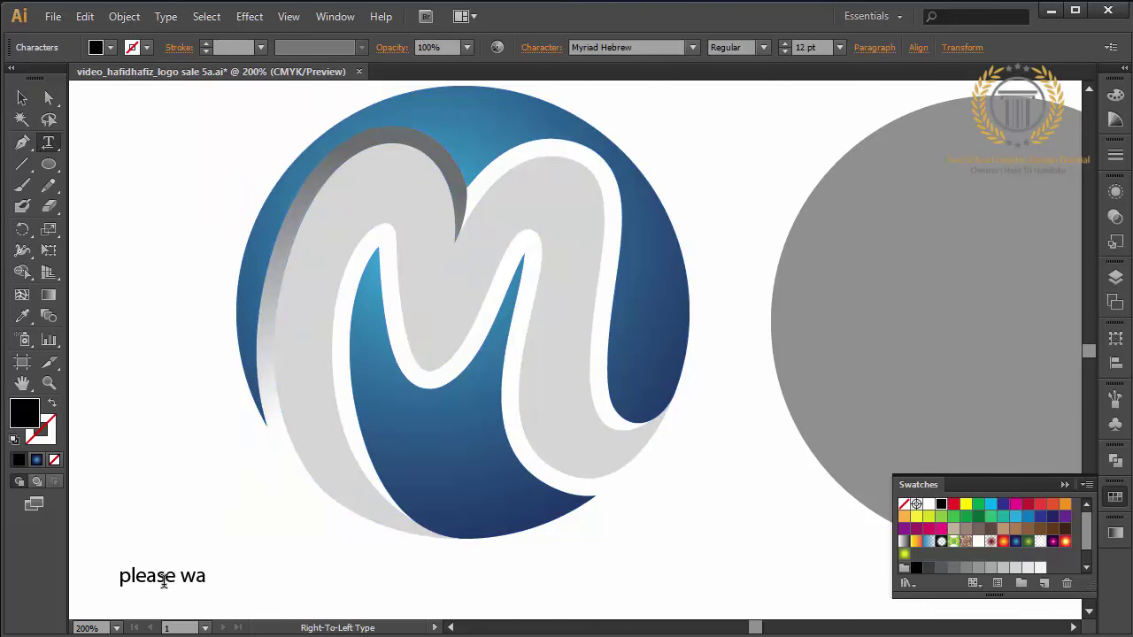
text(it a)
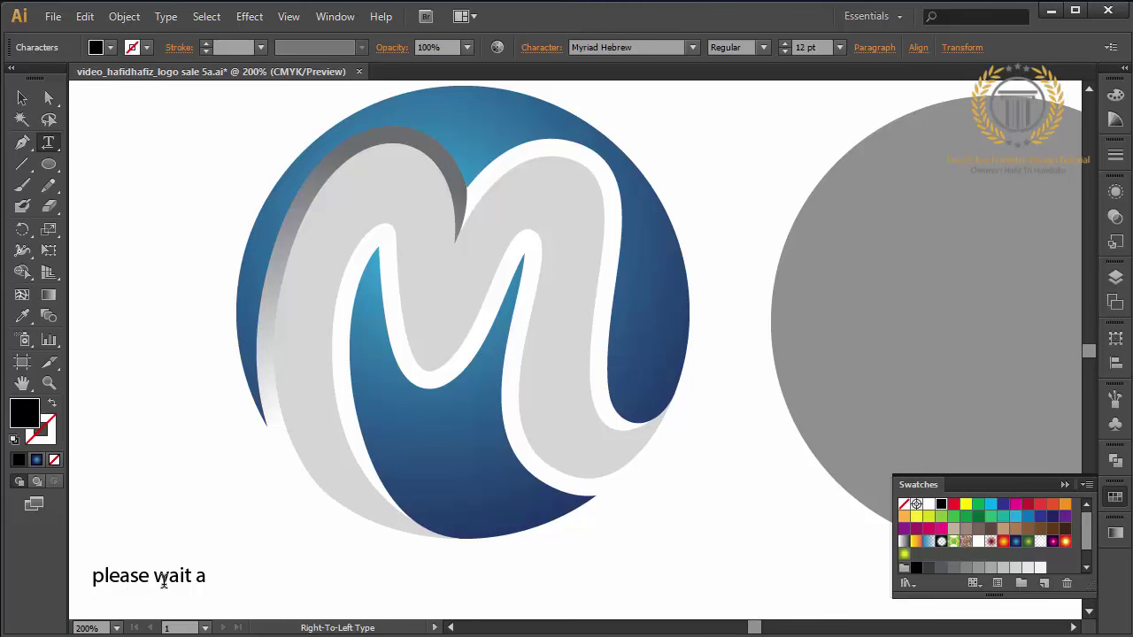
text( mi)
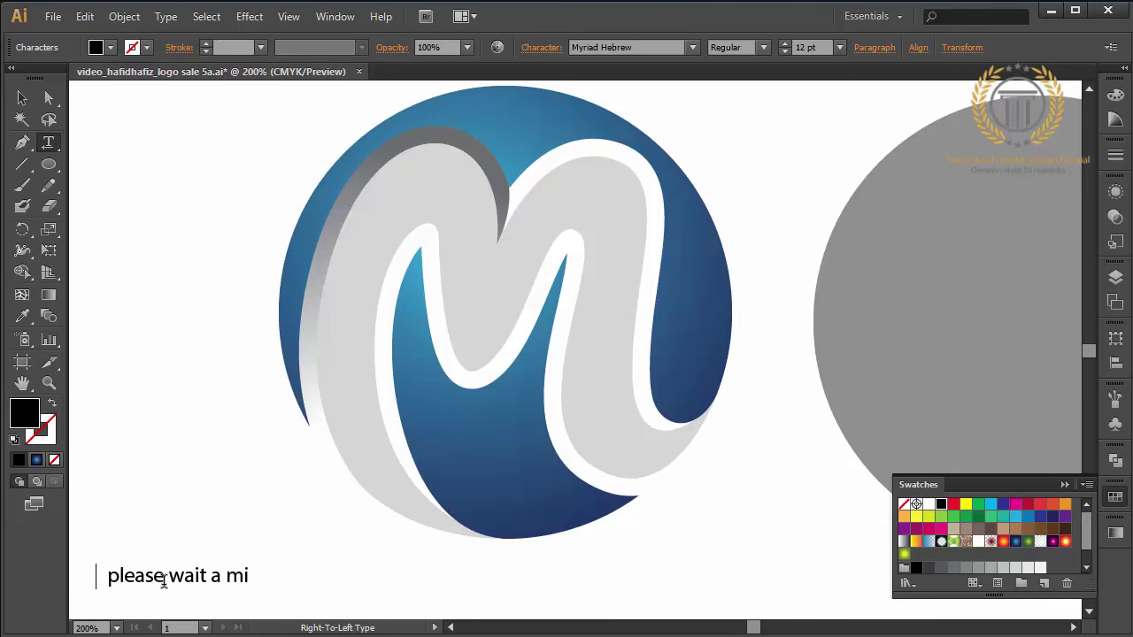
text(nutes)
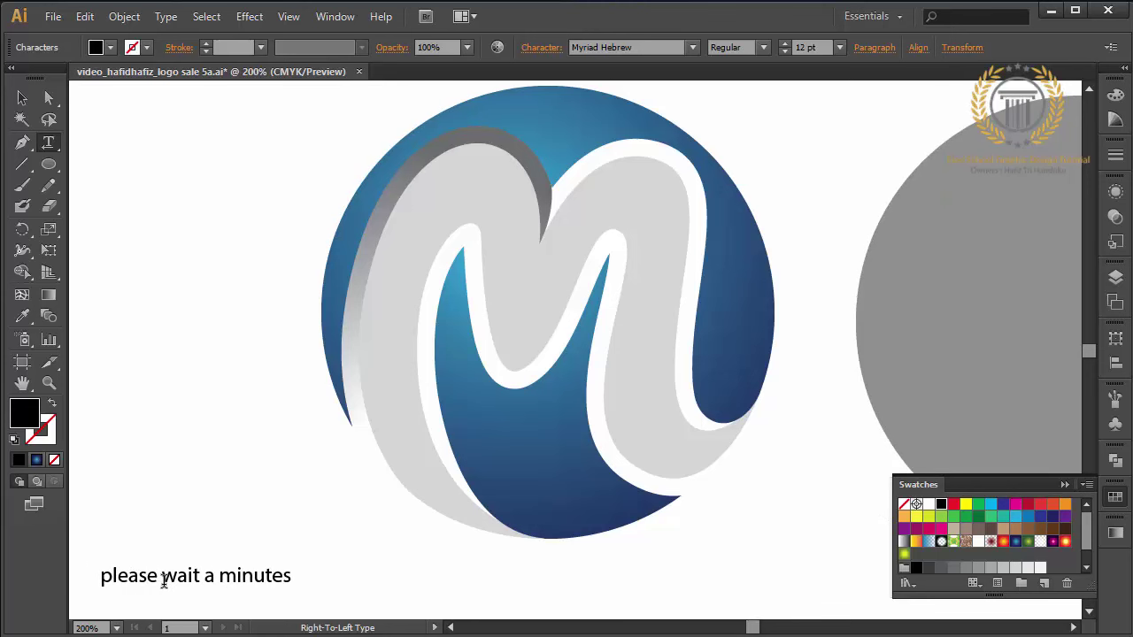
text(! s)
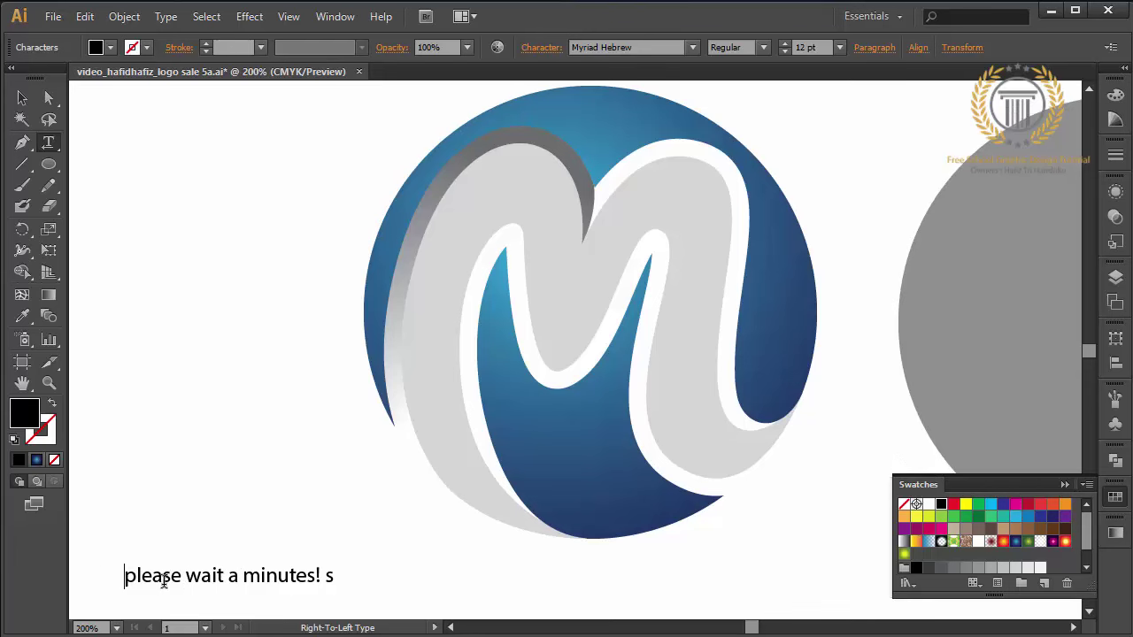
text(ebentar)
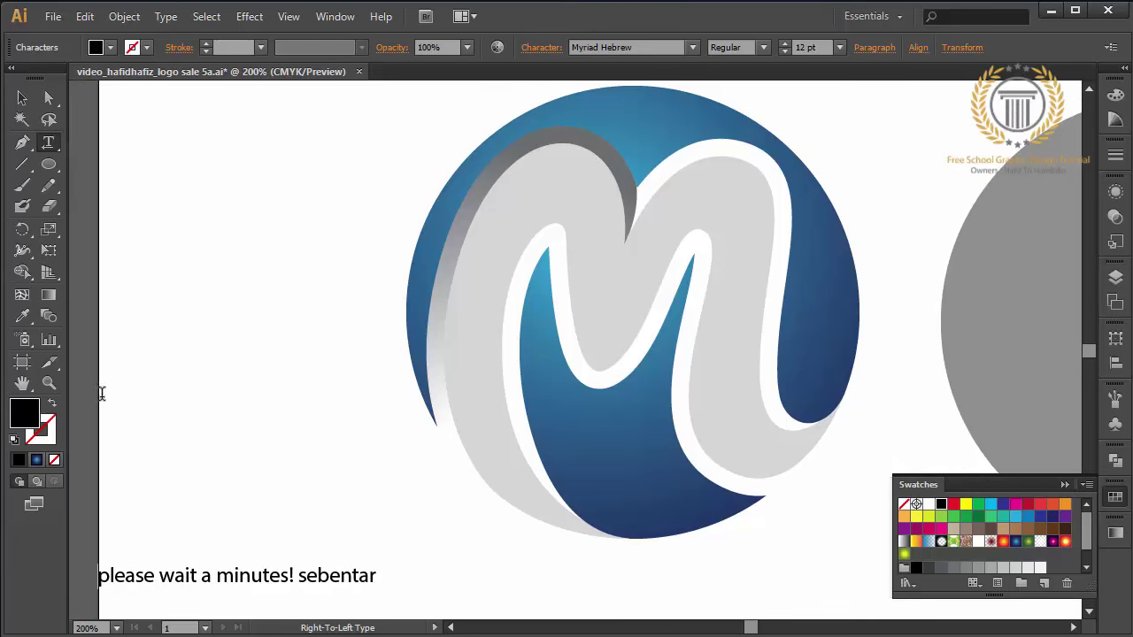
click(23, 97)
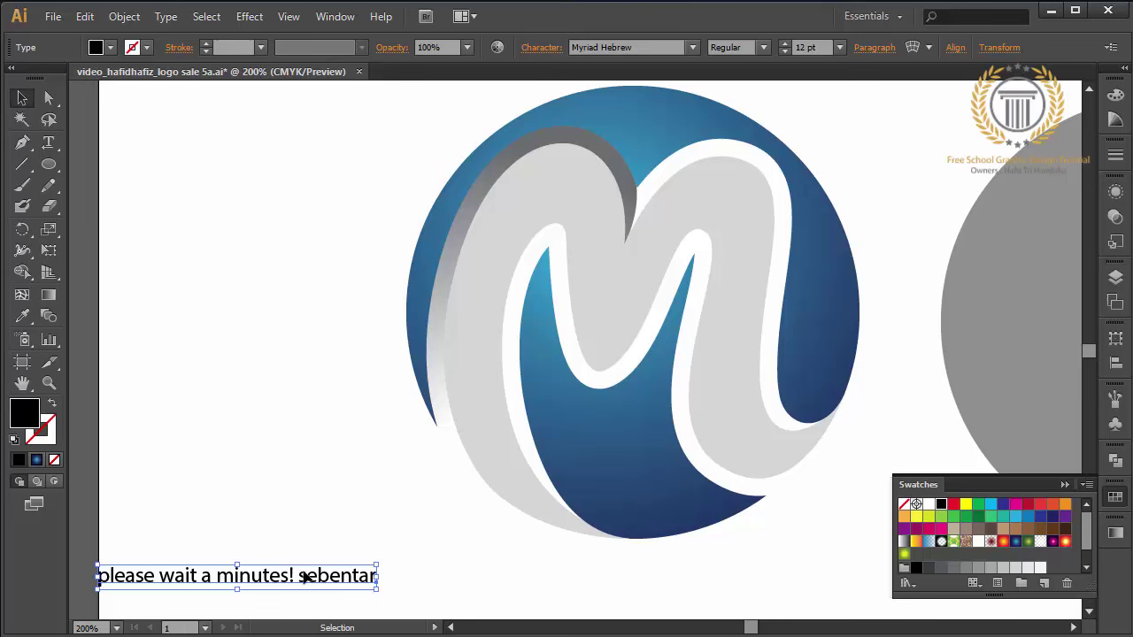
drag(305, 577, 448, 577)
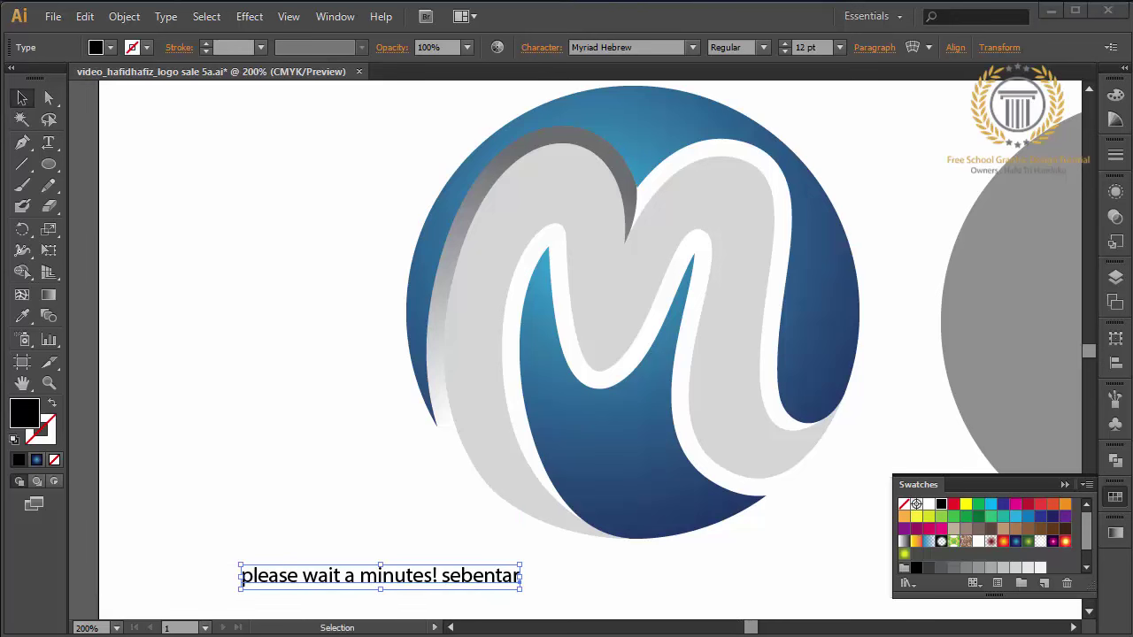
Step: Replace the message with 'go', then delete the text object entirely
double_click(471, 581)
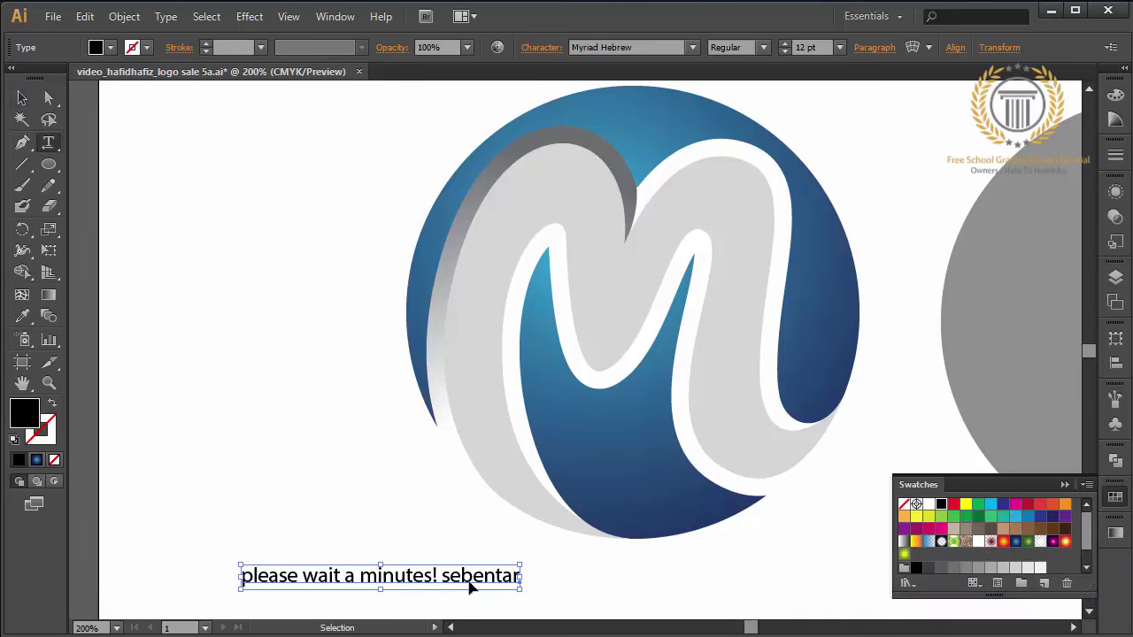
key(ctrl+a)
text(go)
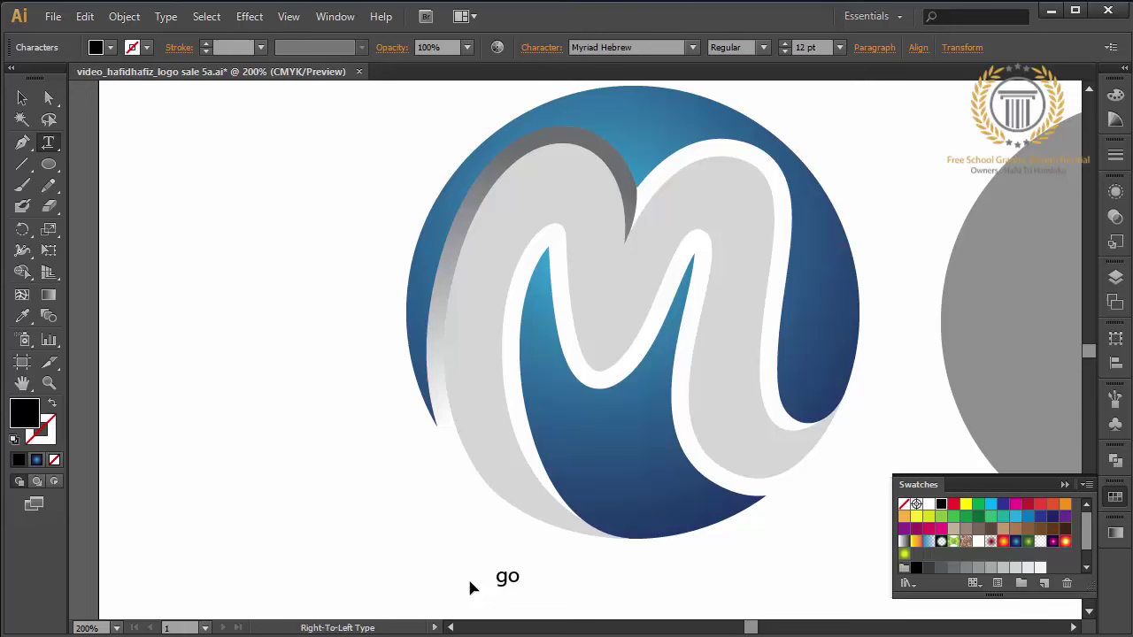
key(ctrl+a)
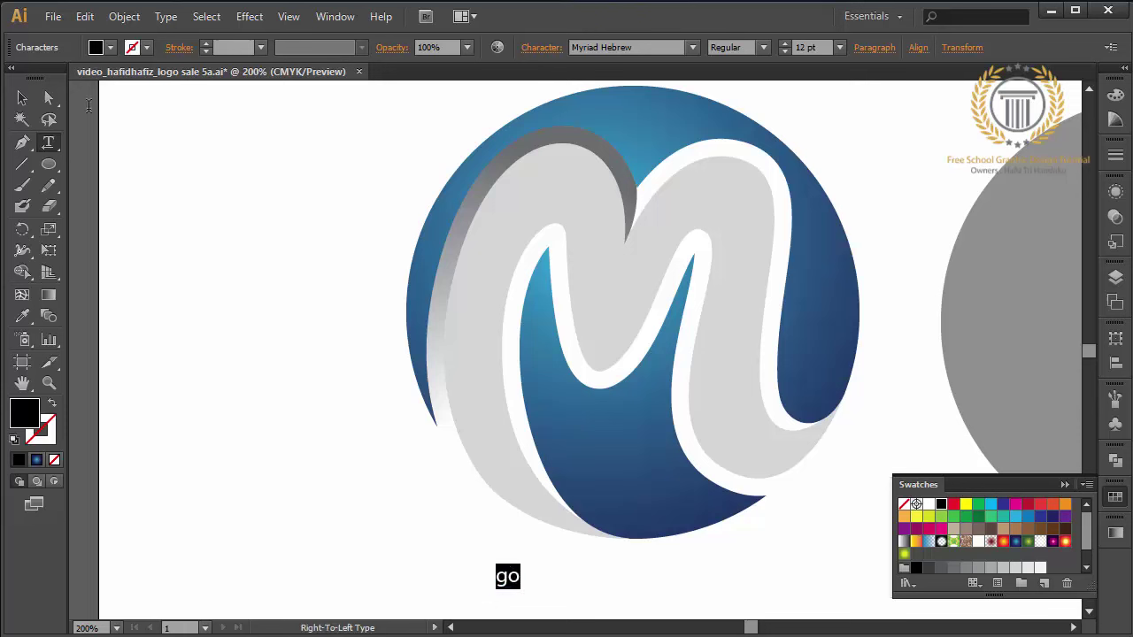
click(23, 99)
key(Delete)
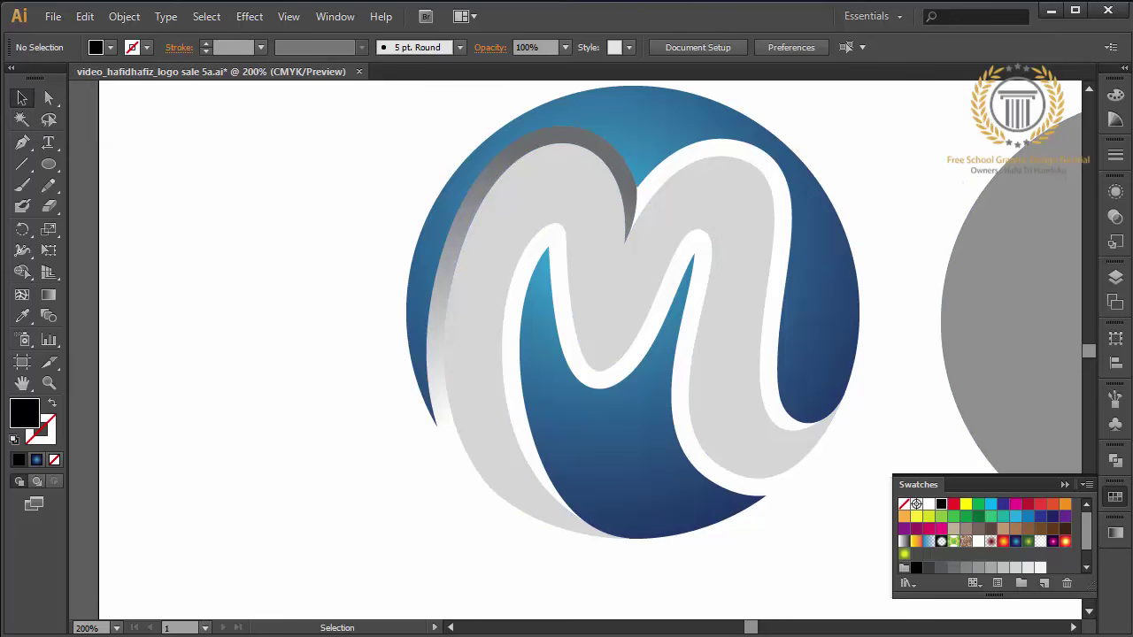
Step: Start a pen path at the M's inner curve, curving down the middle stroke to the circle's bottom
click(1073, 627)
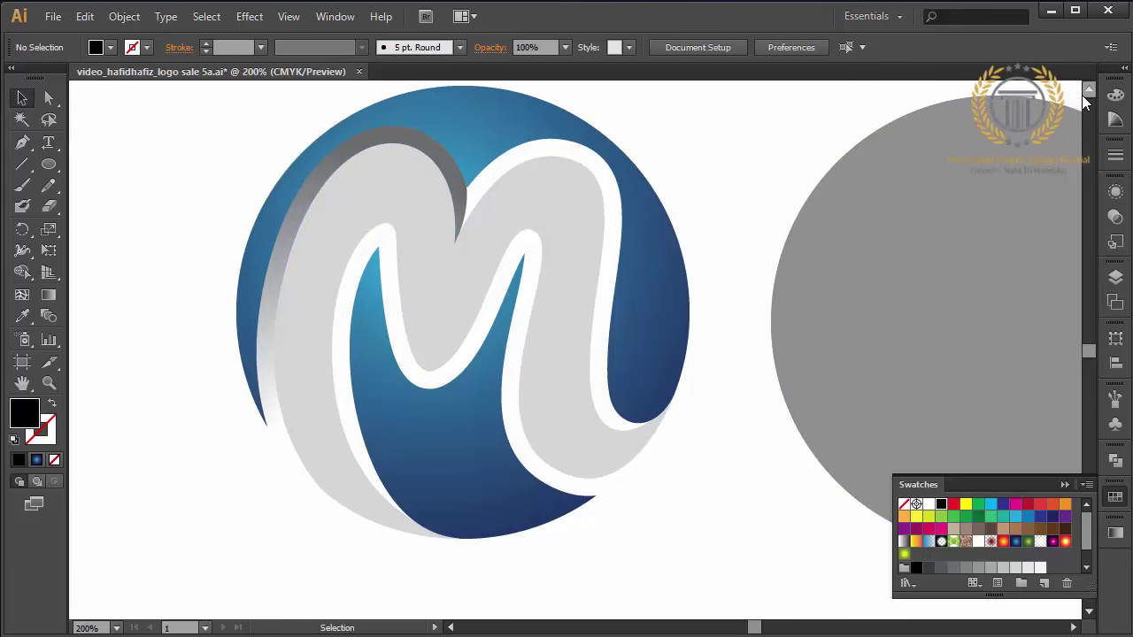
click(1088, 91)
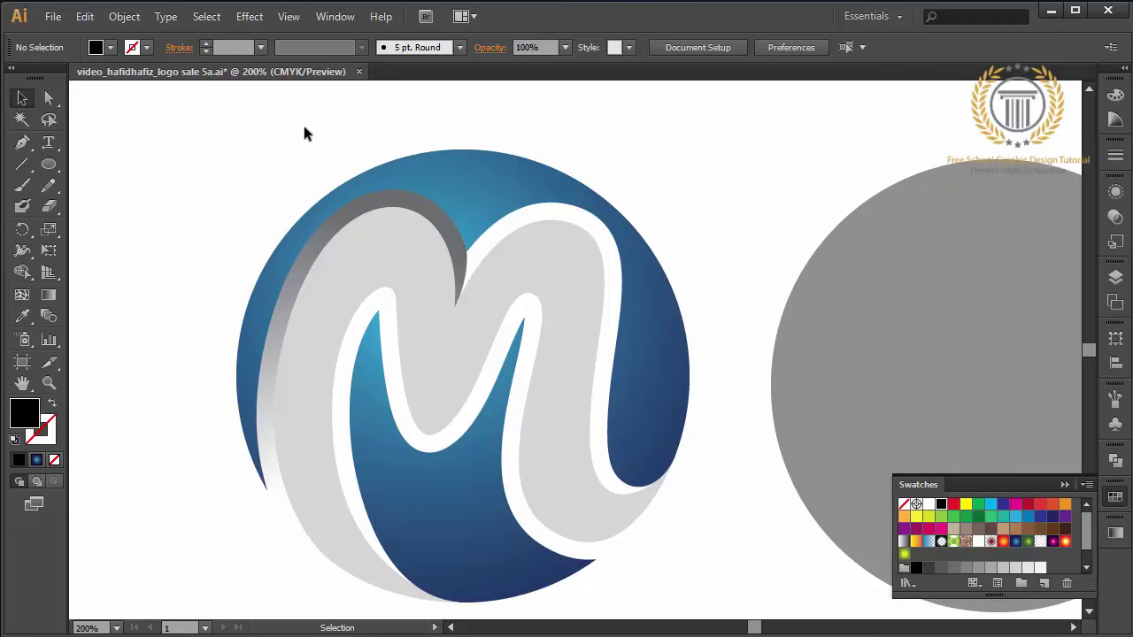
click(22, 142)
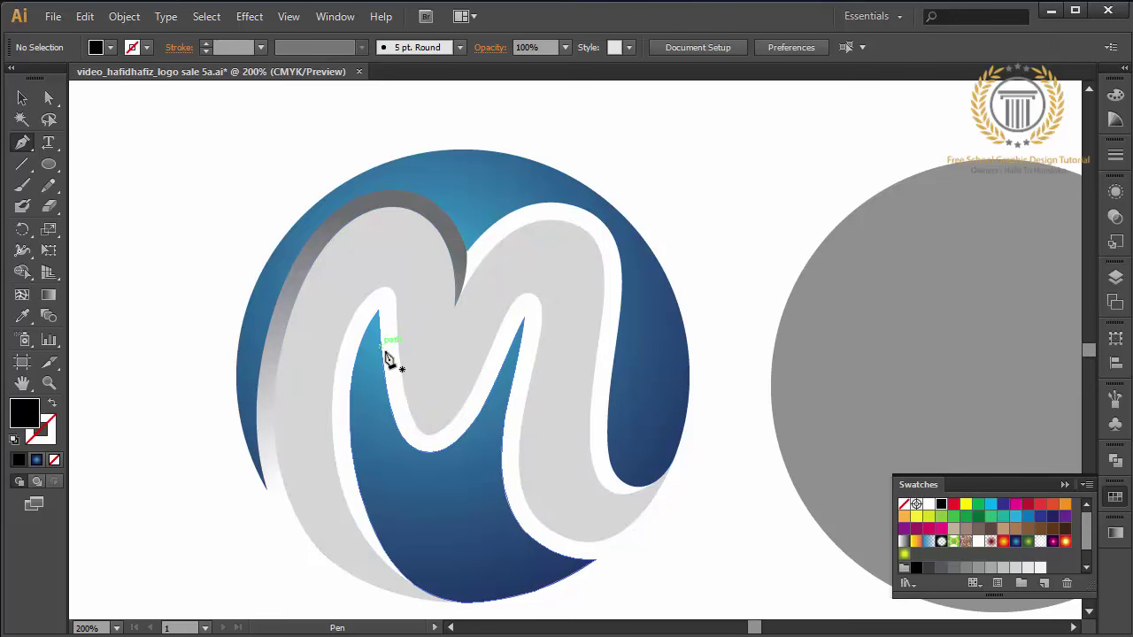
click(422, 432)
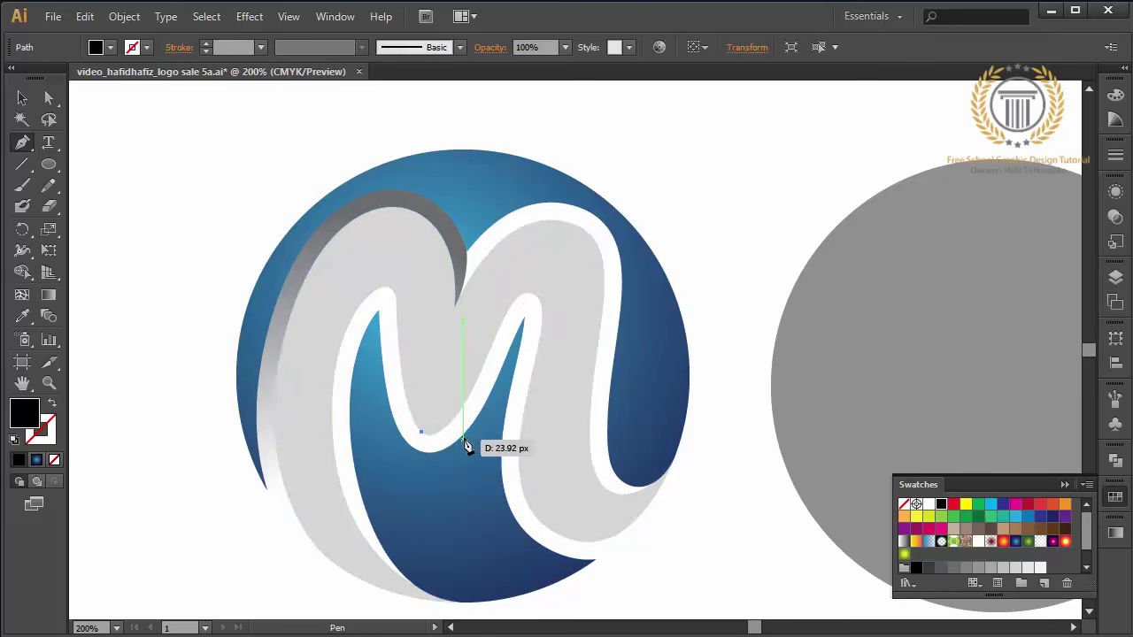
drag(474, 432, 493, 423)
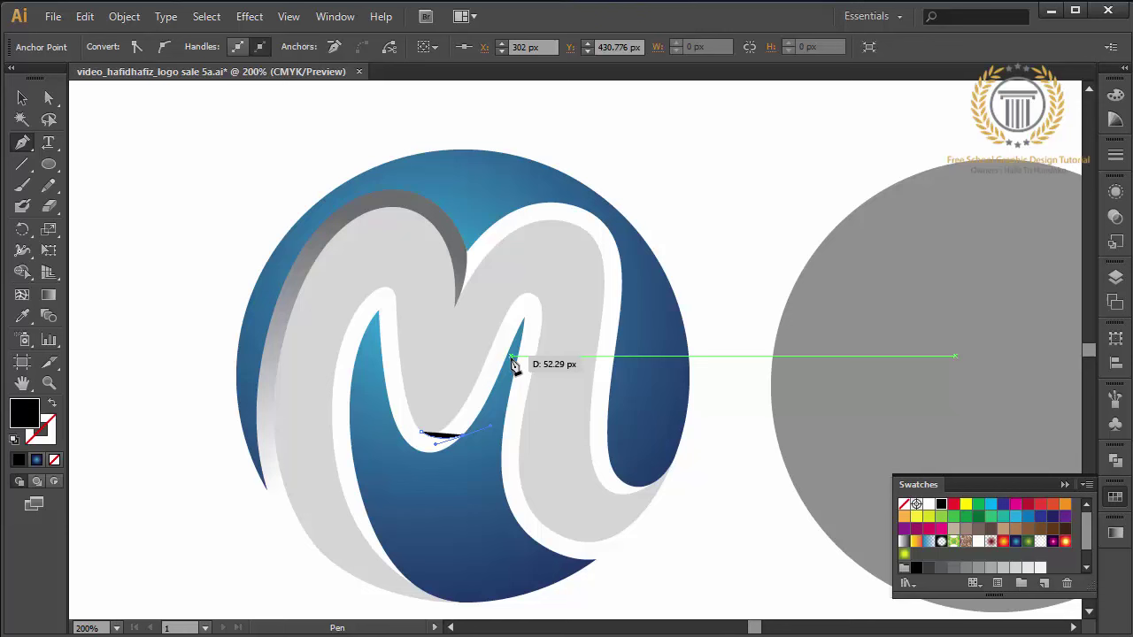
click(511, 360)
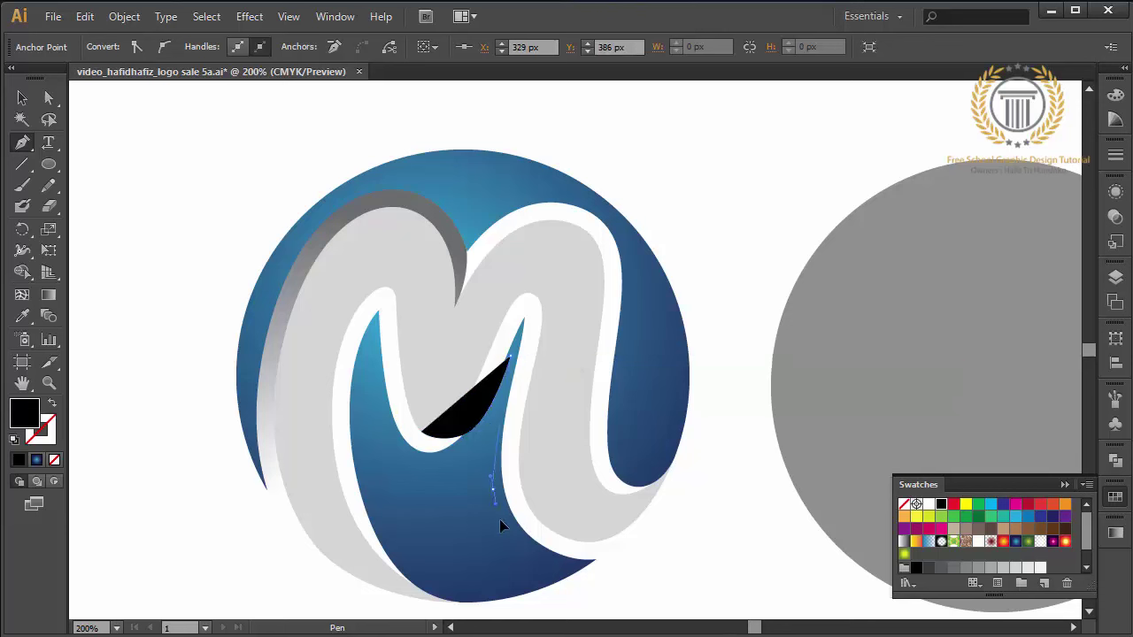
drag(493, 488, 503, 535)
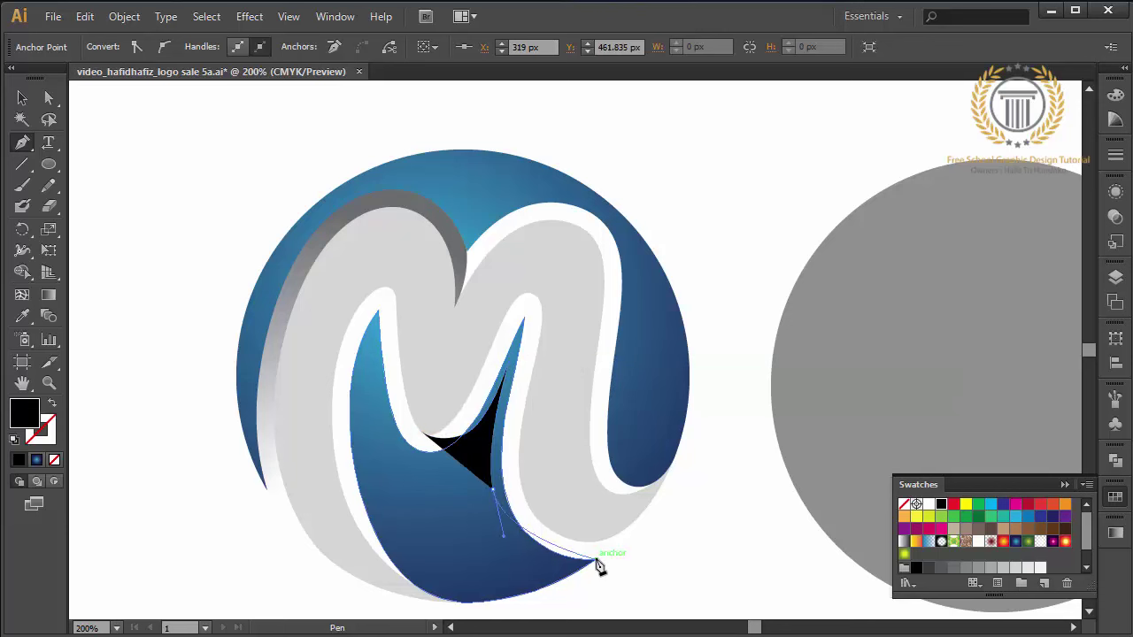
drag(596, 562, 519, 566)
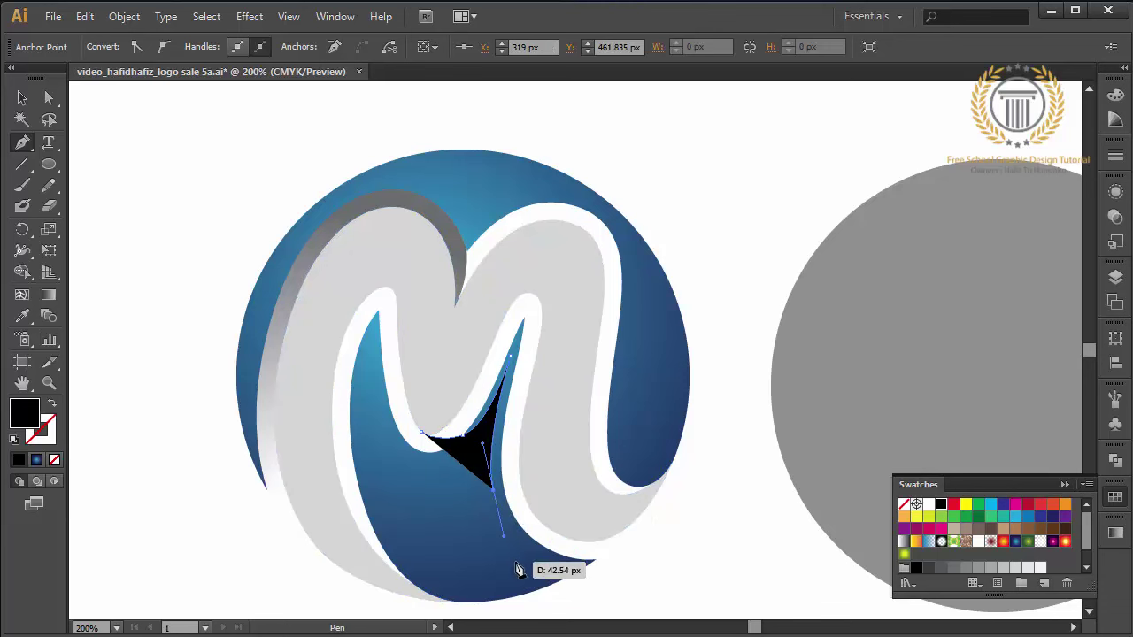
Step: Trace the lower right leg and back over the middle stroke, closing the black shape
click(517, 564)
click(583, 567)
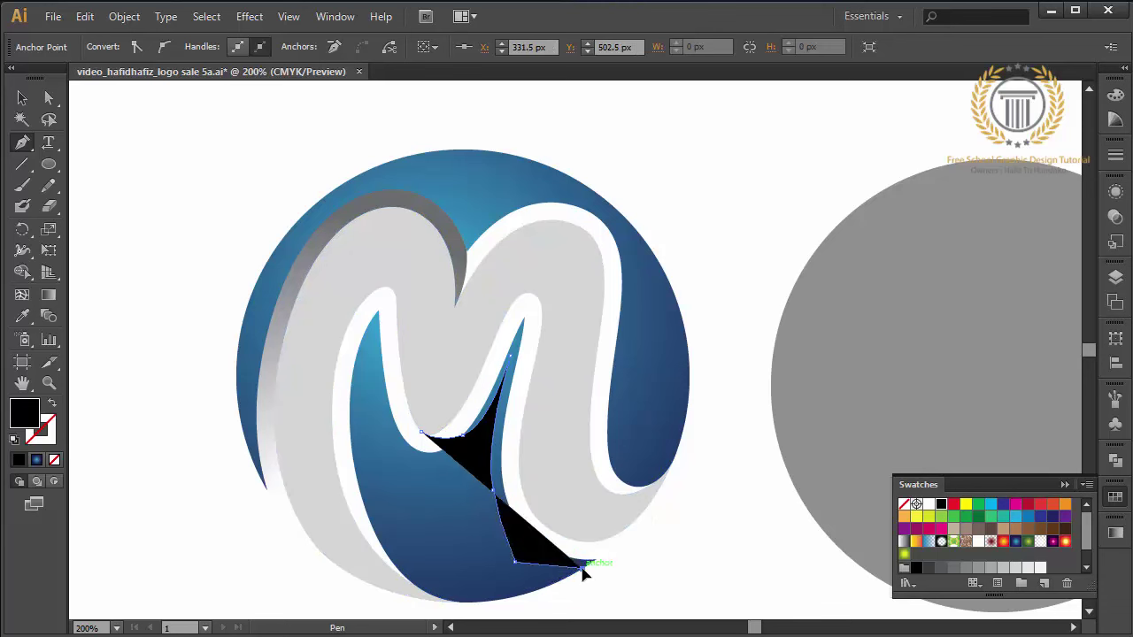
click(639, 520)
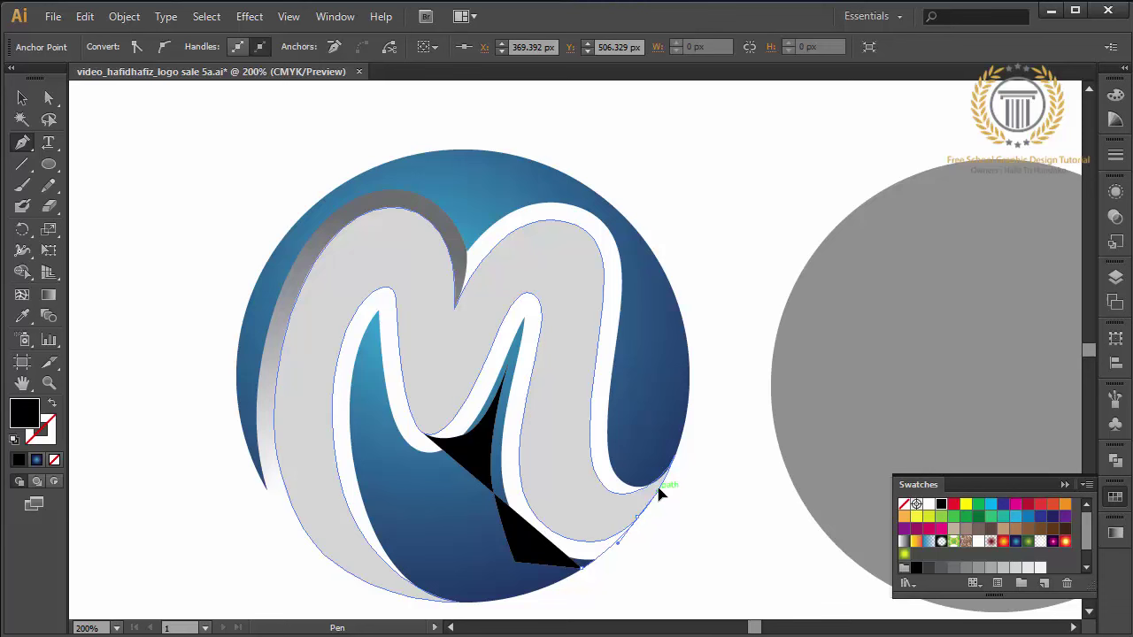
click(556, 500)
click(550, 415)
click(555, 292)
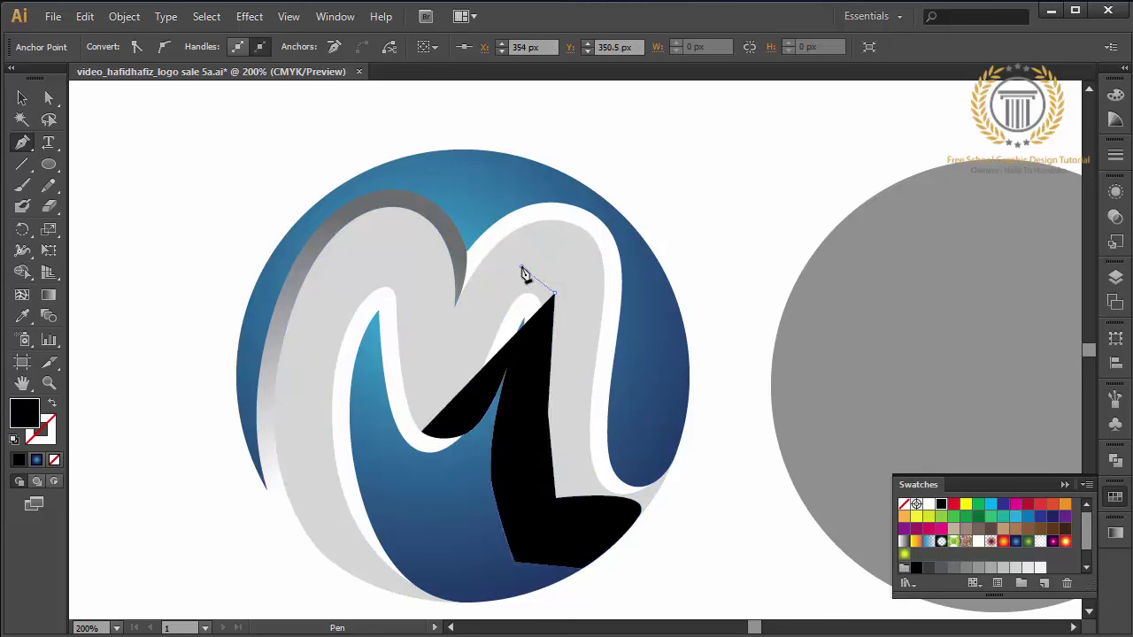
click(520, 268)
click(462, 324)
click(423, 433)
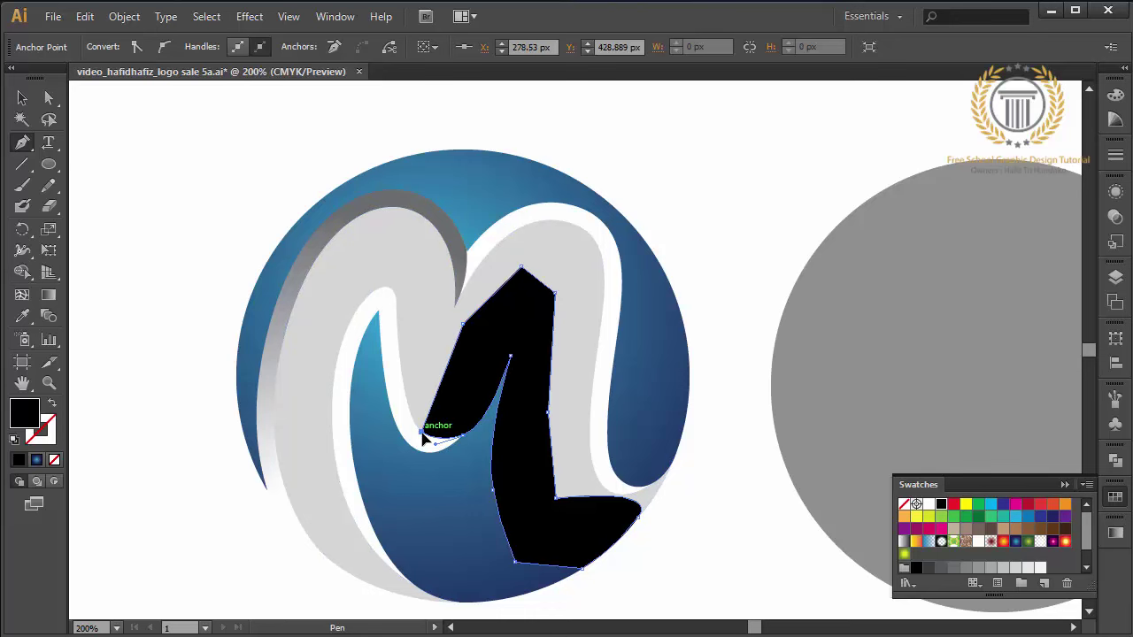
click(22, 98)
click(177, 184)
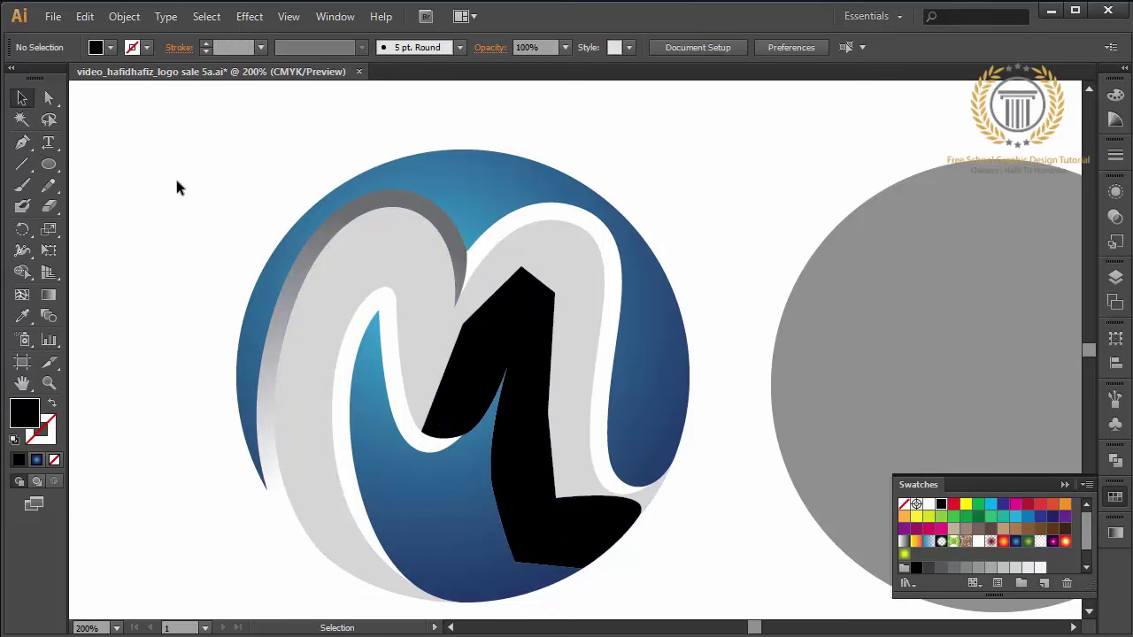
click(535, 370)
Step: Send the black shape behind the grey M and copy the M's grey gradient onto it
key(ctrl+bracketleft)
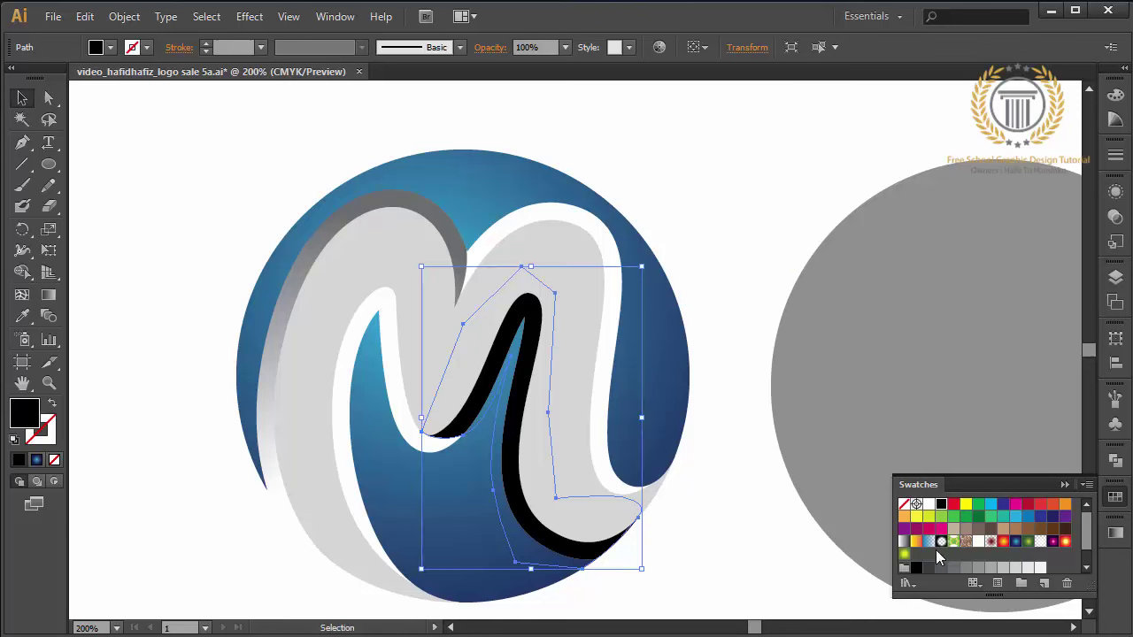
click(1065, 485)
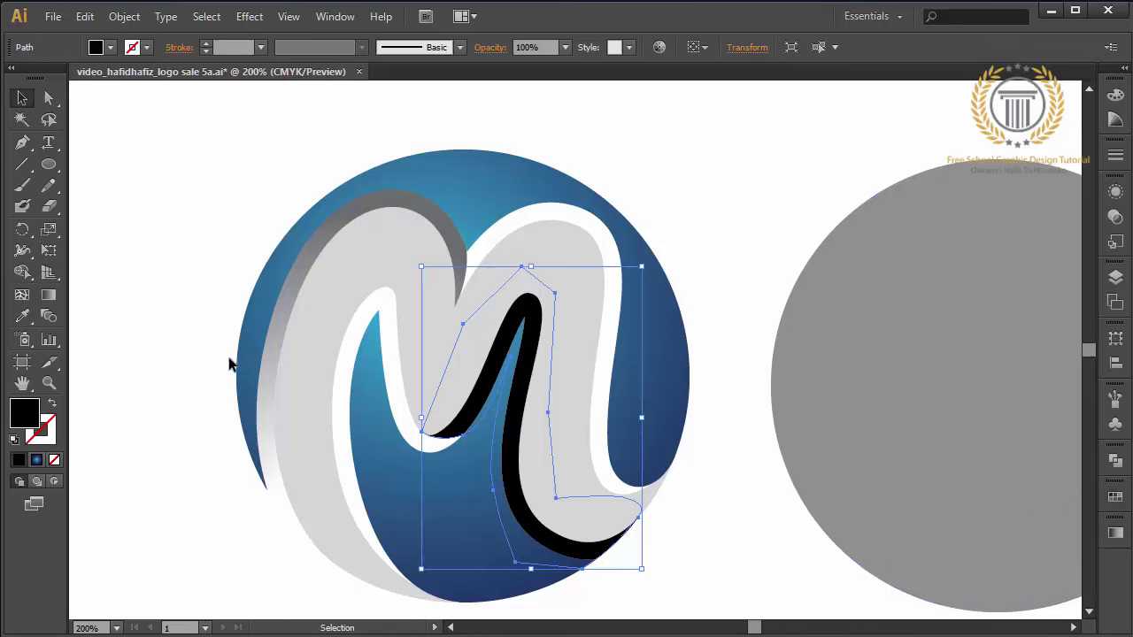
click(22, 316)
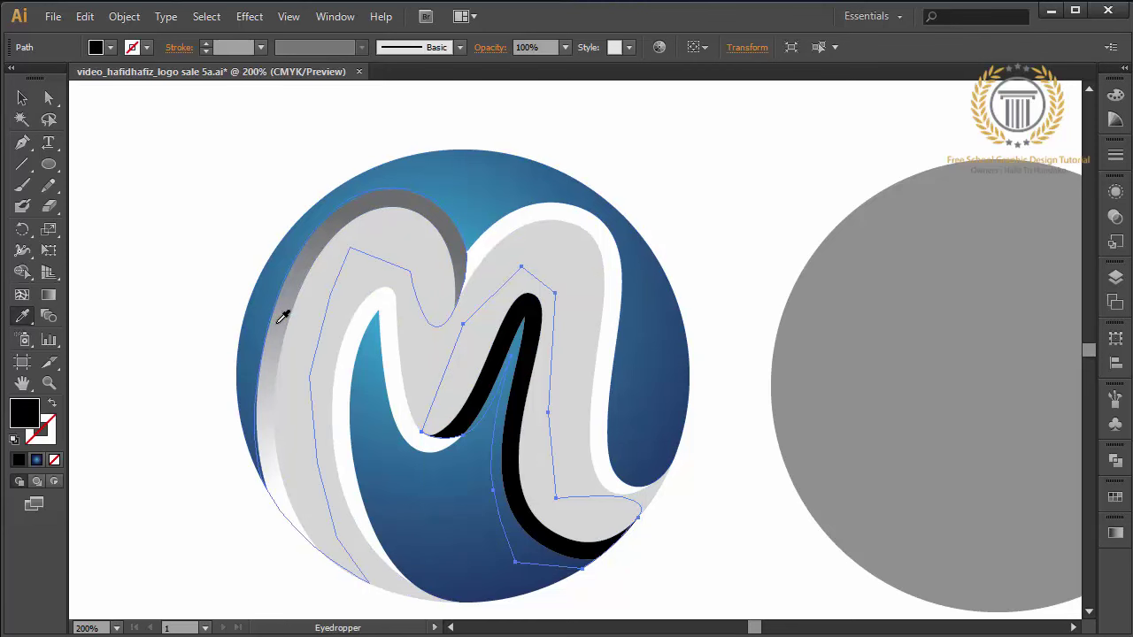
click(265, 325)
Step: Reshape the fold's gradient to run down the stroke, fading to white toward the top
click(49, 295)
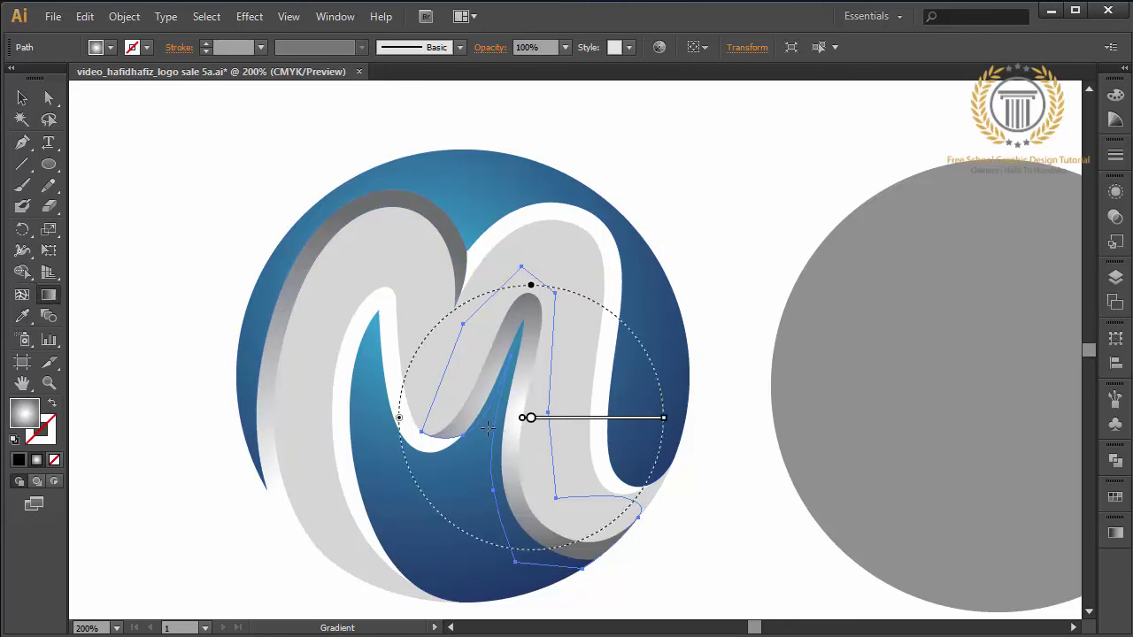
drag(466, 436, 551, 333)
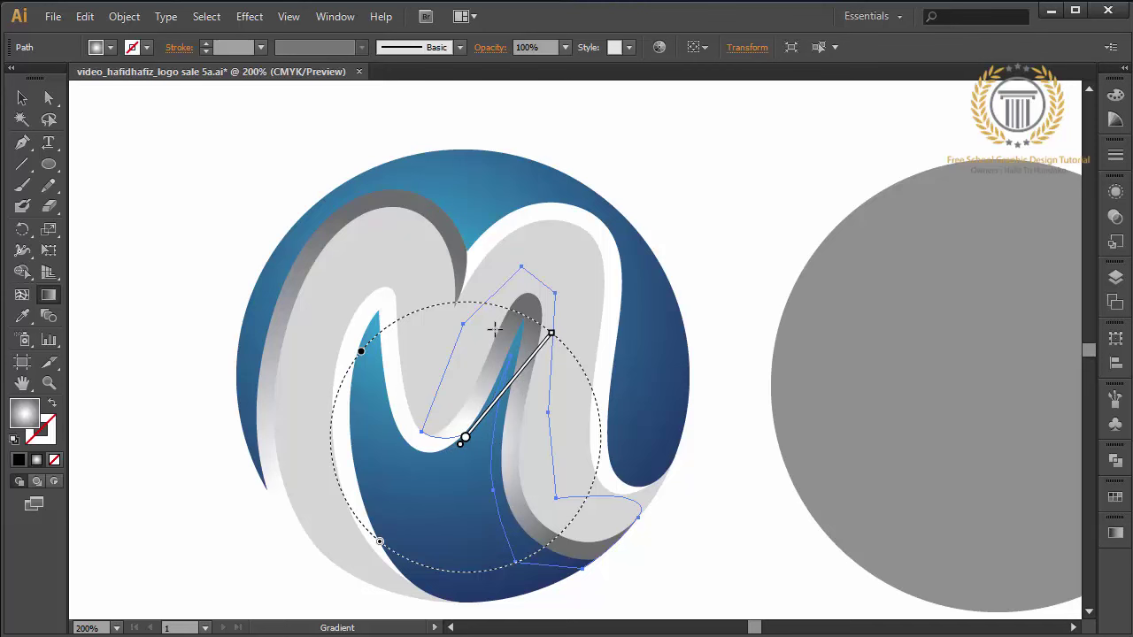
drag(546, 292, 476, 590)
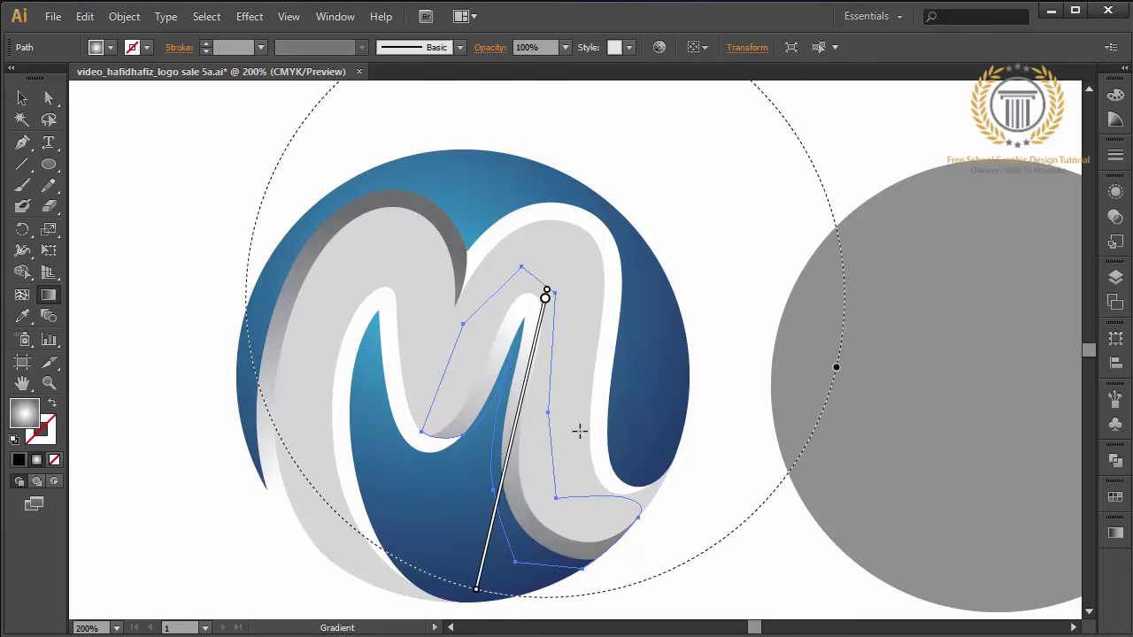
drag(476, 589, 489, 526)
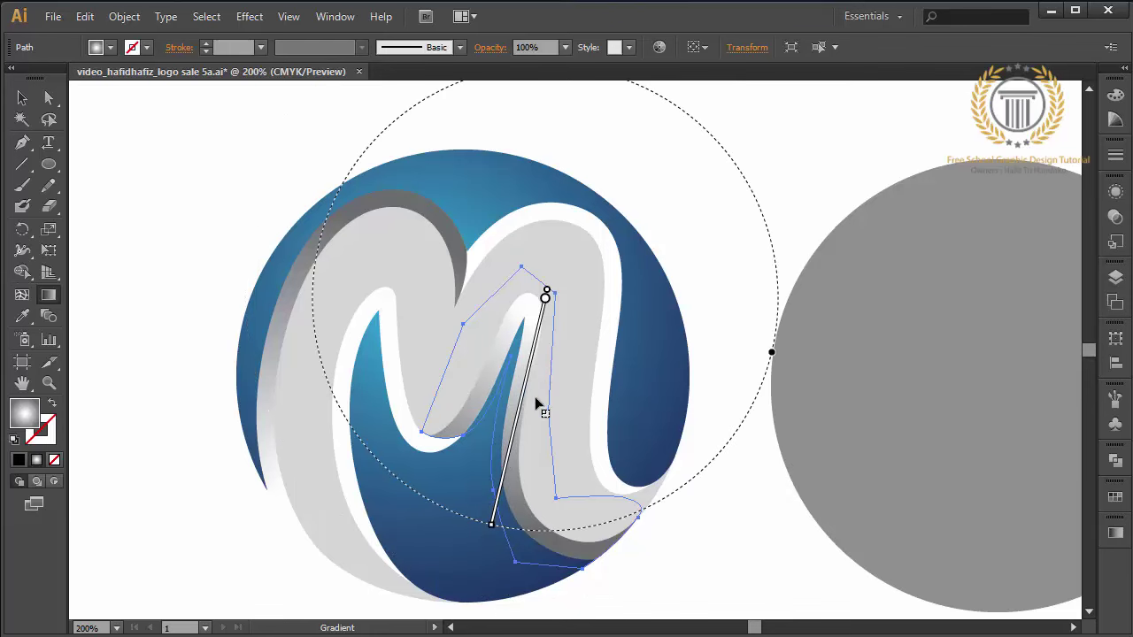
drag(551, 374, 465, 534)
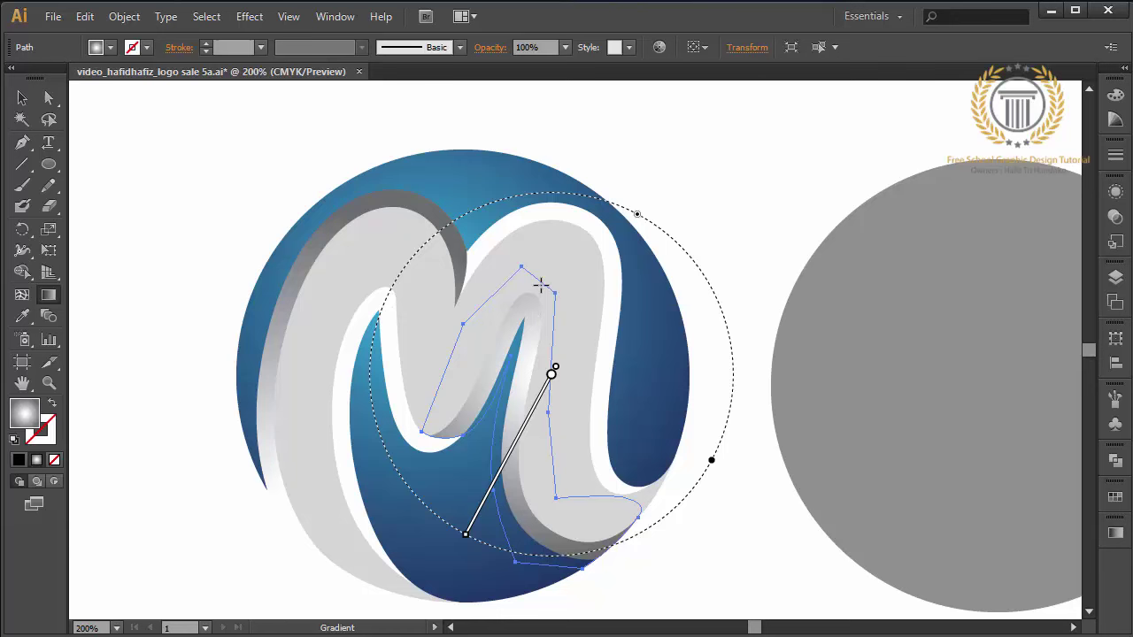
drag(541, 282, 474, 506)
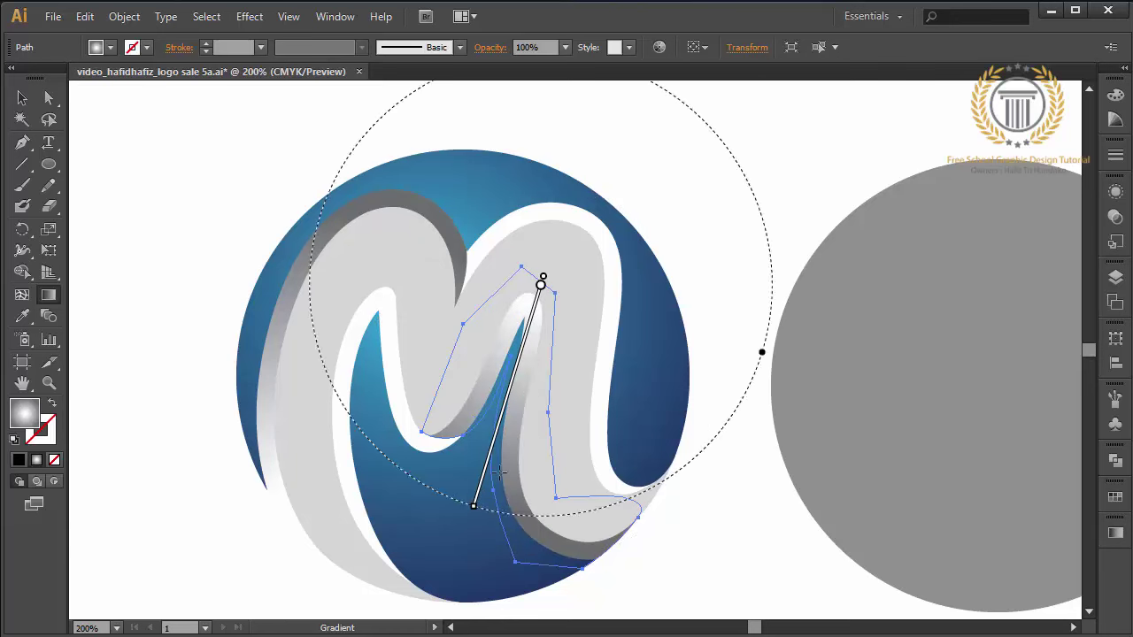
click(28, 101)
click(179, 189)
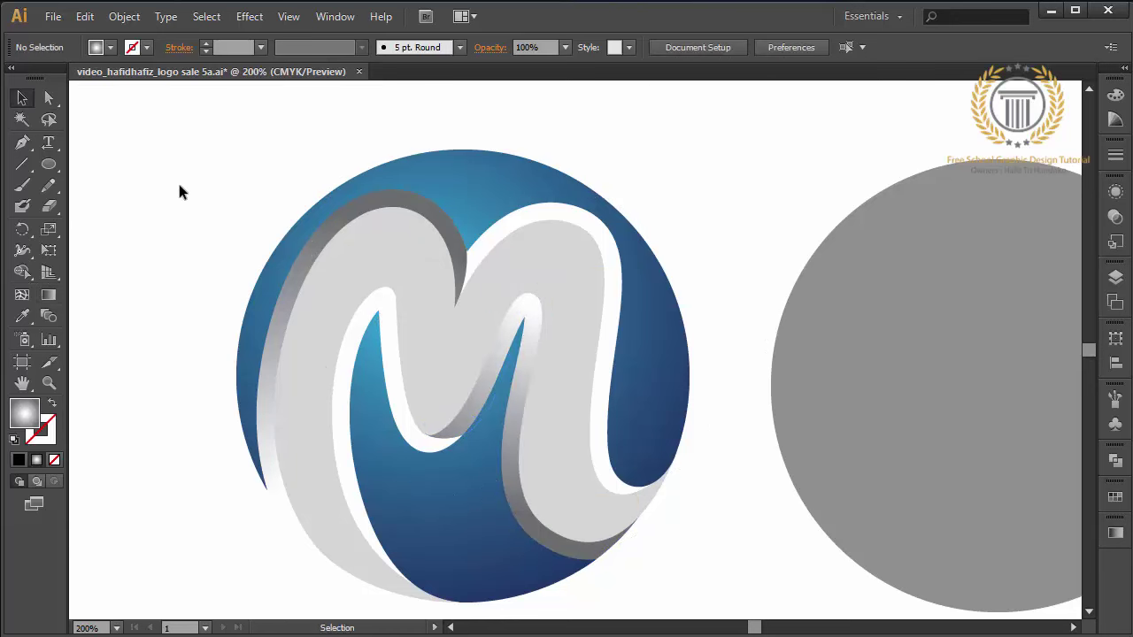
Step: Pen-draw a fold outline inside the M's left leg, from the circle's bottom to the arm top
click(23, 141)
click(361, 385)
click(360, 438)
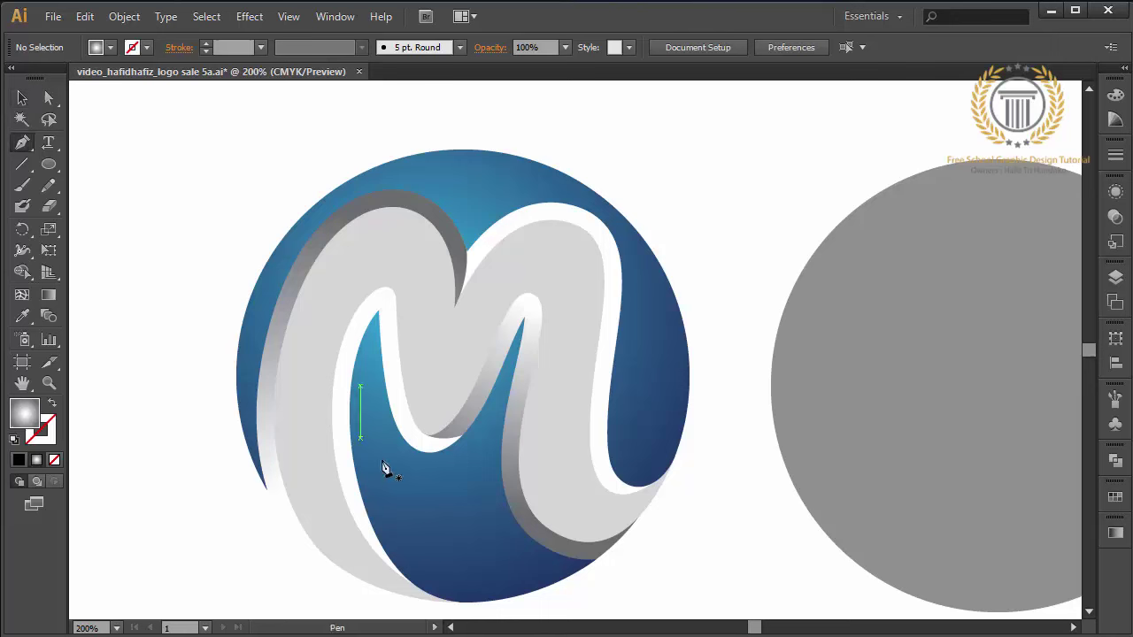
drag(422, 596, 361, 459)
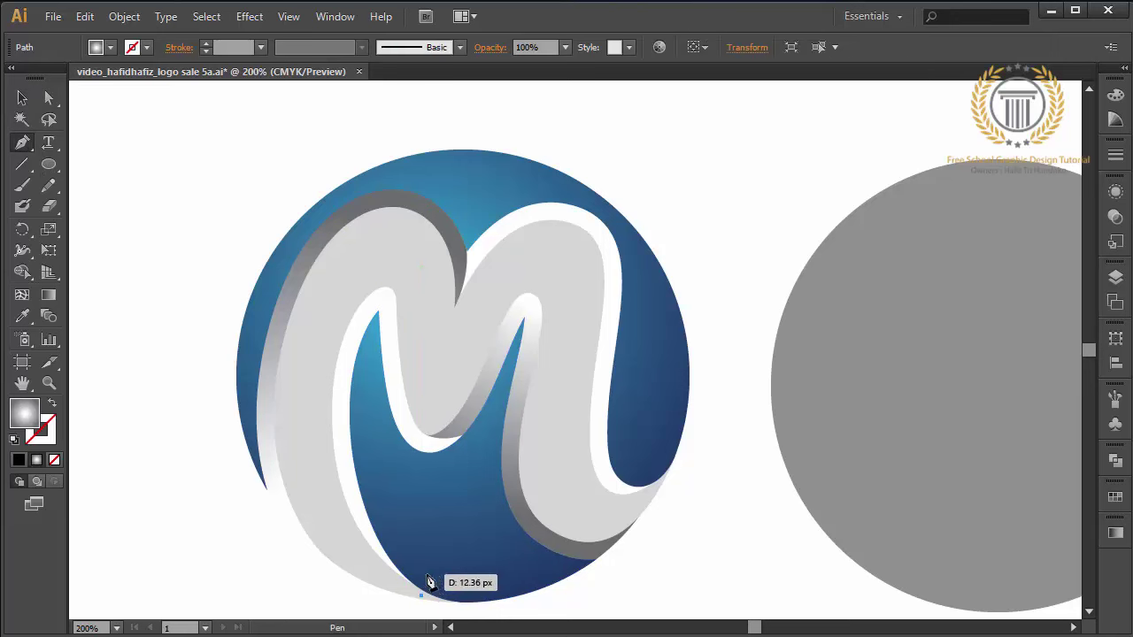
click(366, 418)
click(431, 478)
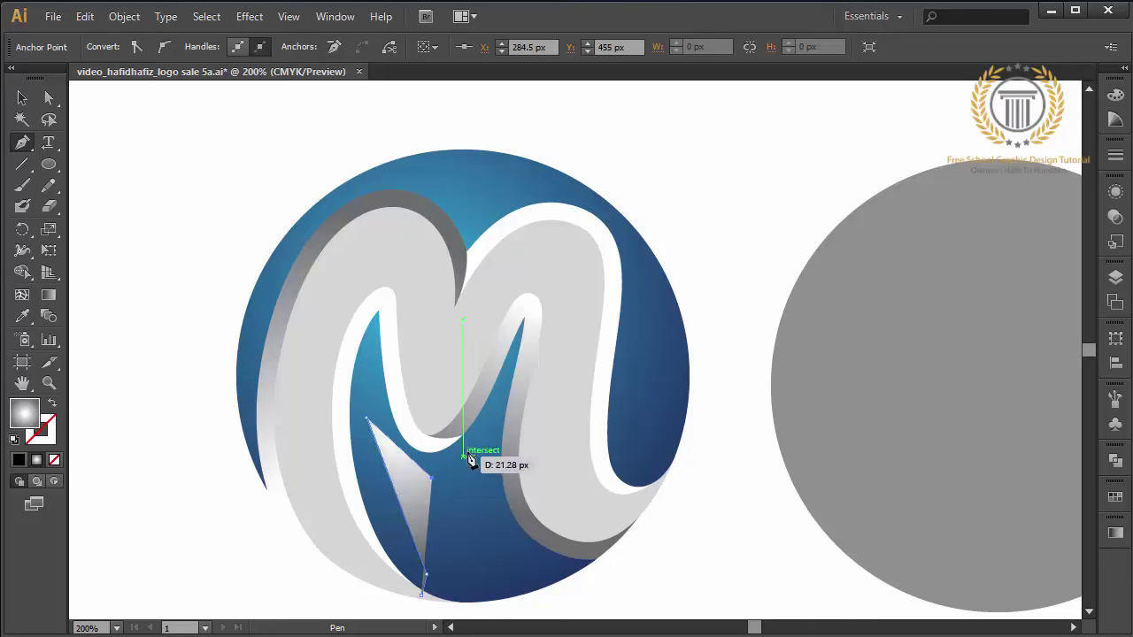
click(474, 447)
click(439, 387)
click(389, 253)
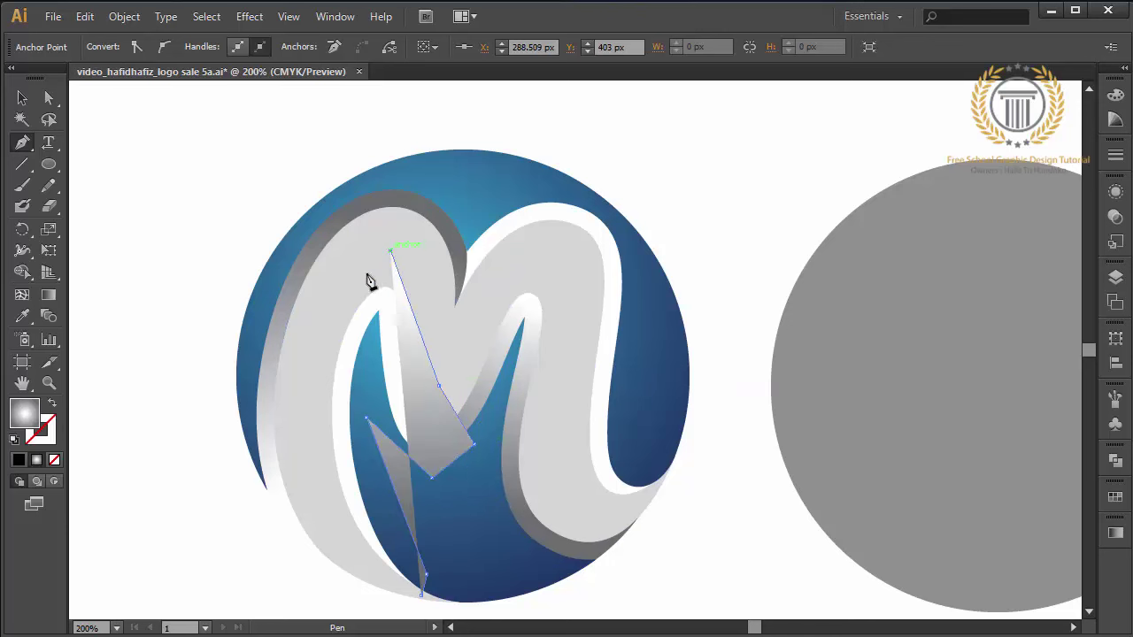
click(320, 328)
click(320, 446)
click(343, 534)
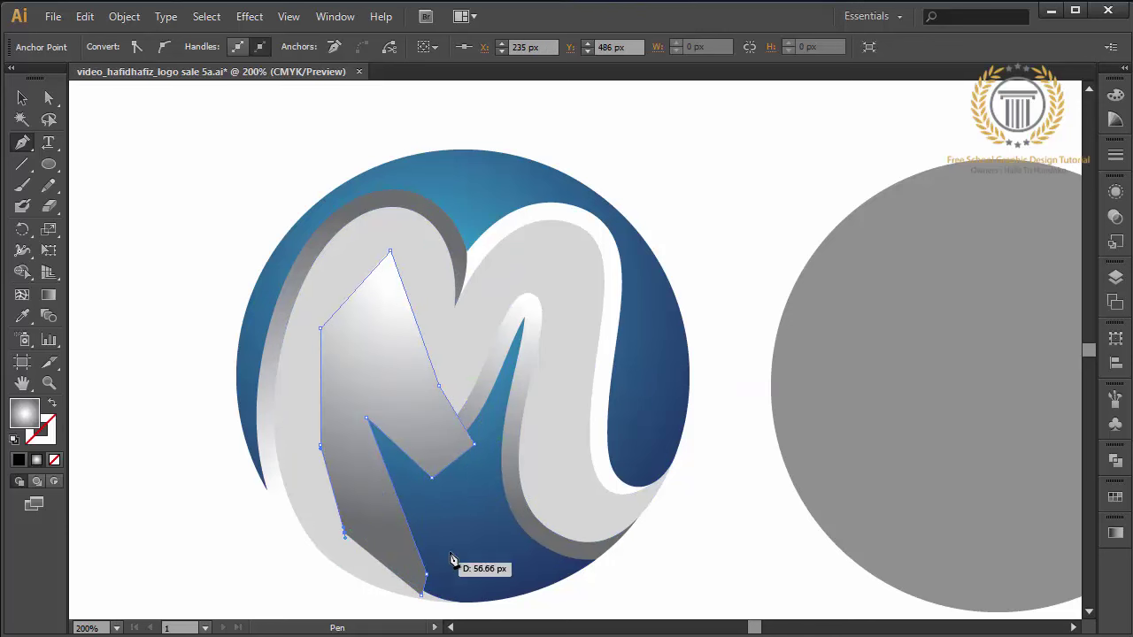
Step: Send the left fold shape behind the M and aim its gradient up the leg
key(ctrl+shift+bracketleft)
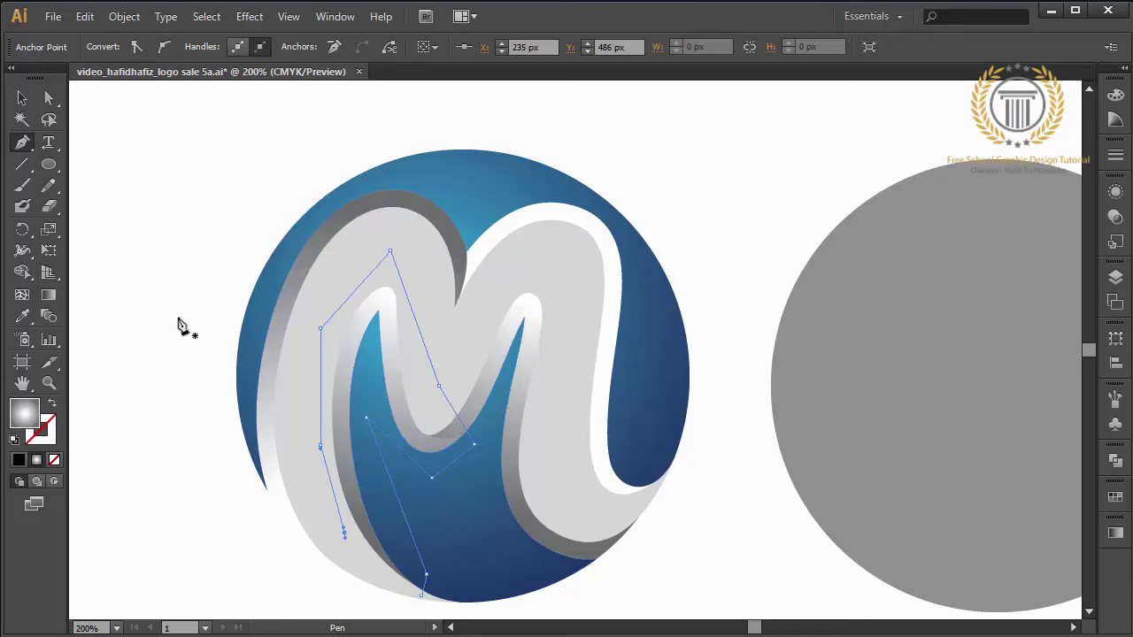
click(49, 295)
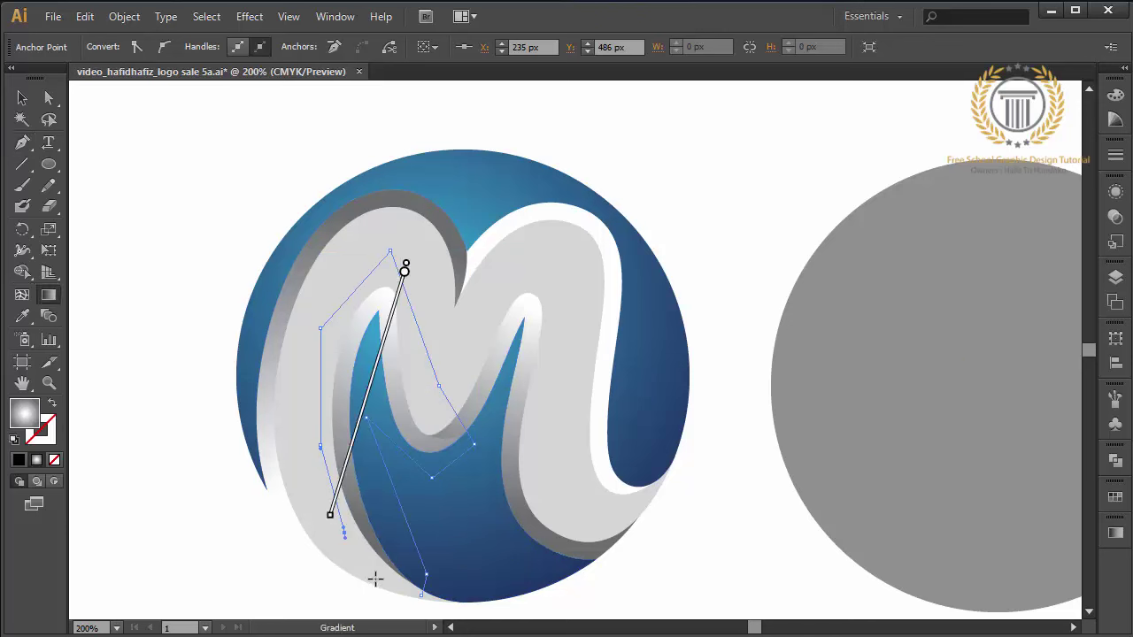
drag(378, 584, 354, 294)
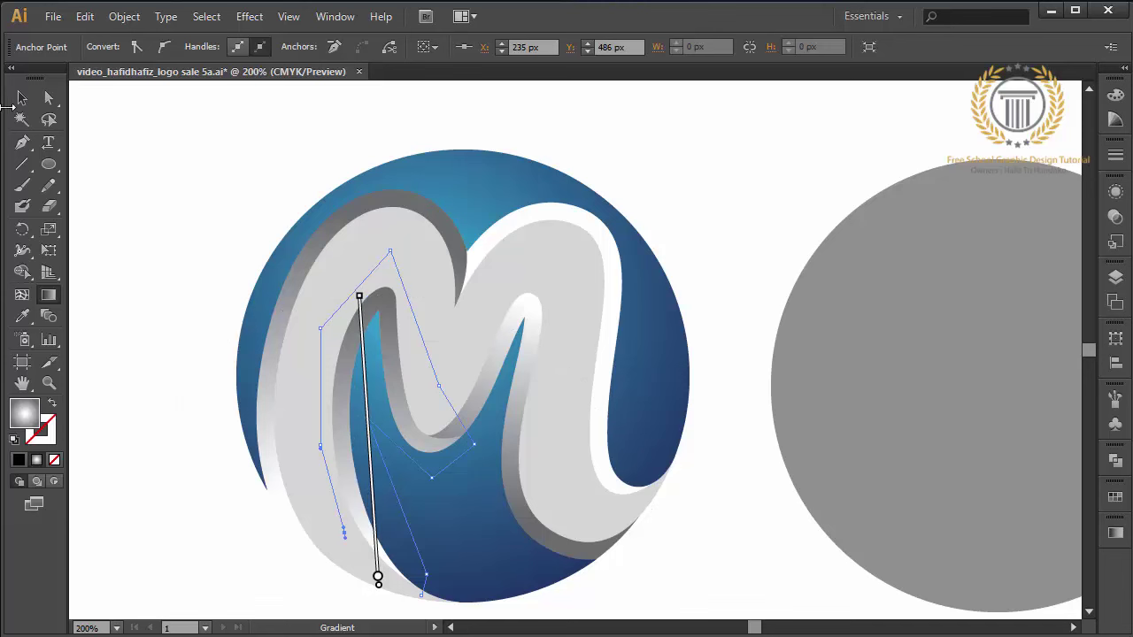
click(22, 97)
click(113, 184)
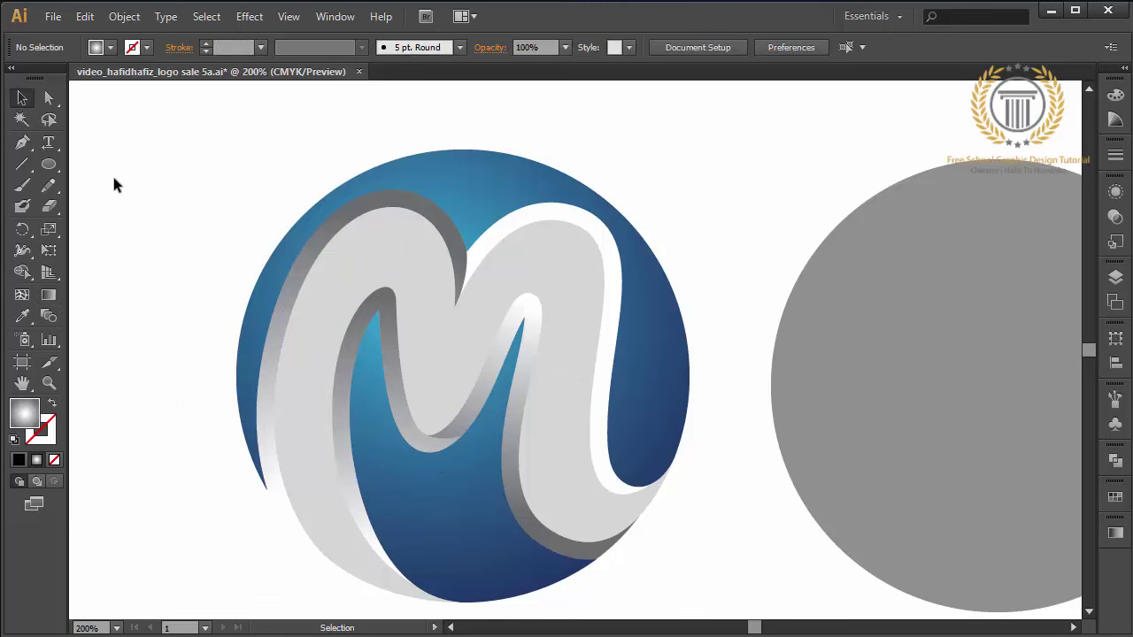
Step: Pen-draw a curved, closed outline over the M's right arm, from the middle notch around
click(22, 141)
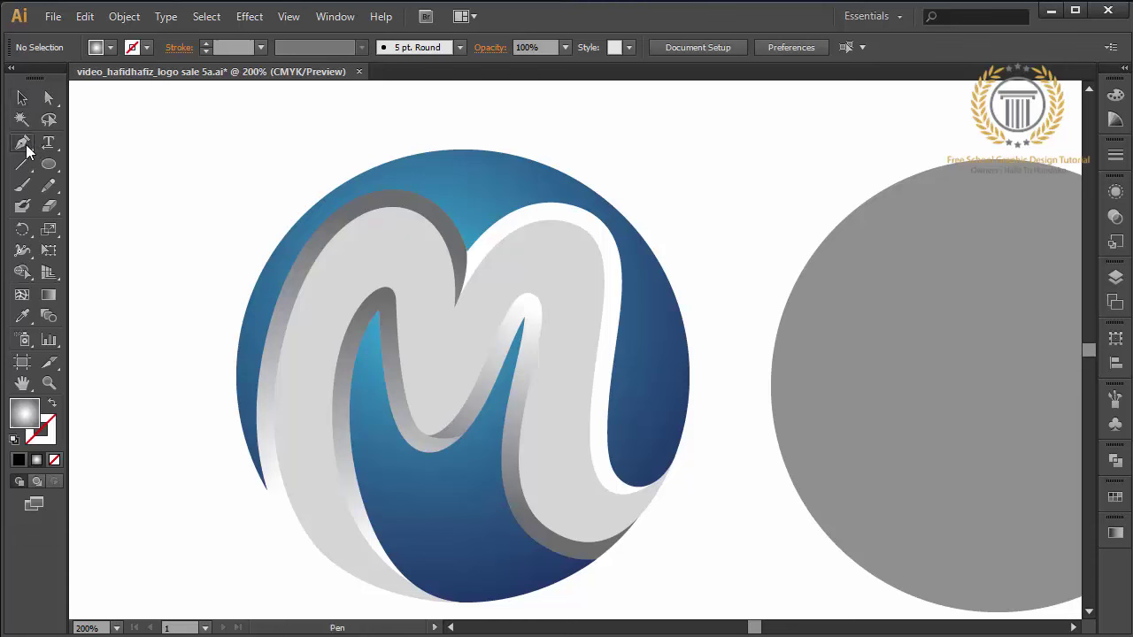
drag(455, 306, 489, 225)
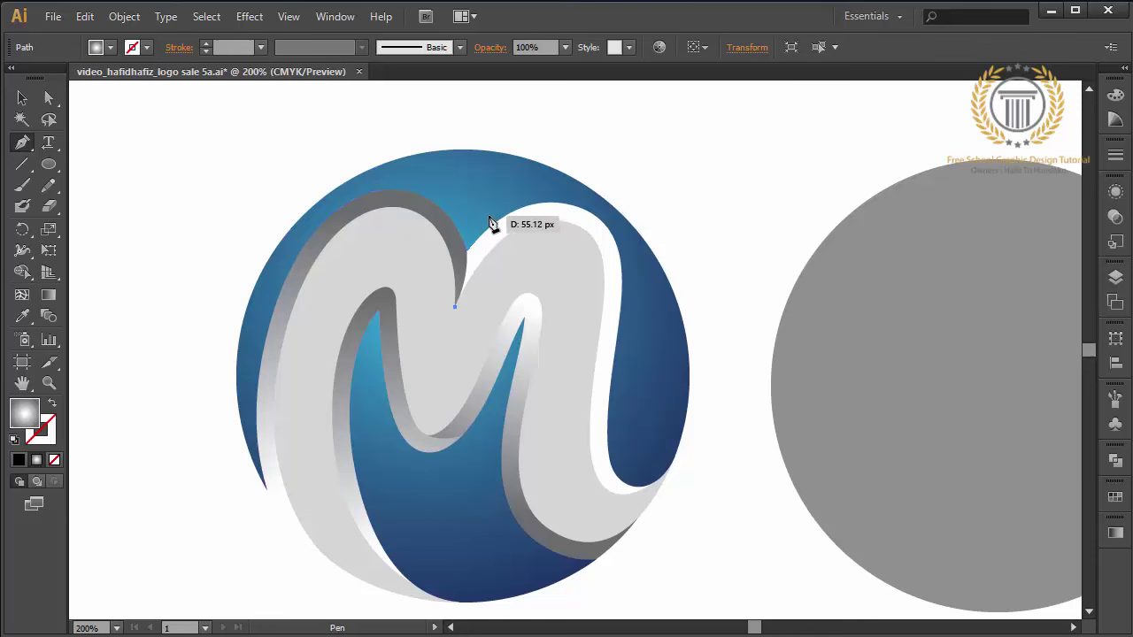
drag(488, 219, 487, 215)
mouse_move(519, 203)
mouse_down()
mouse_move(630, 252)
mouse_move(644, 279)
mouse_up()
drag(640, 360, 663, 476)
drag(662, 476, 586, 504)
click(585, 502)
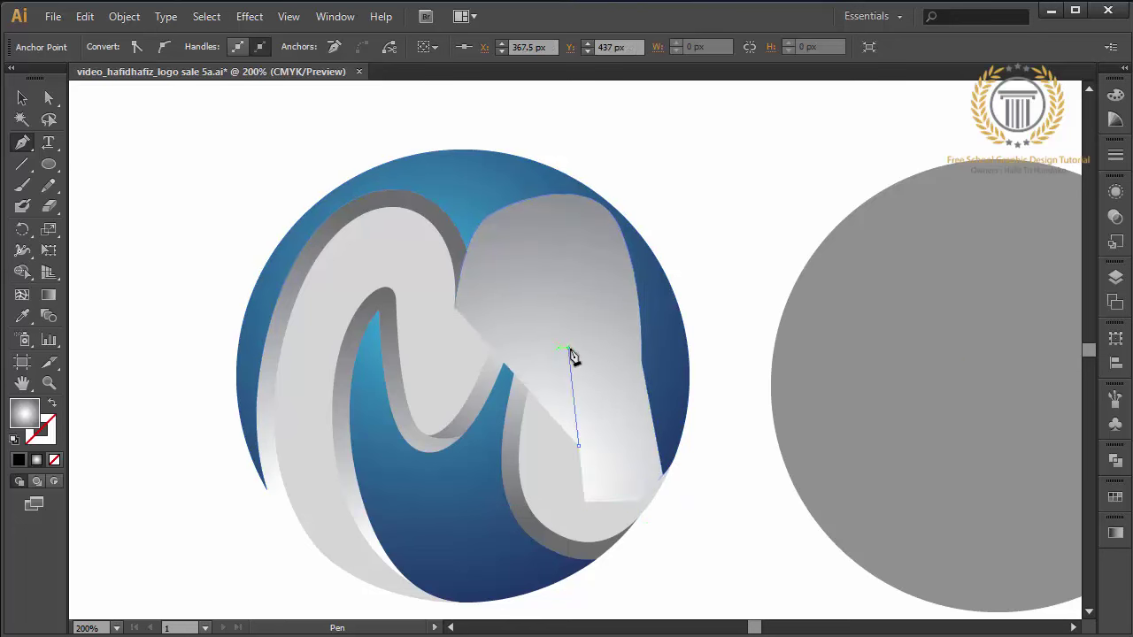
drag(568, 309, 539, 271)
click(535, 266)
click(488, 310)
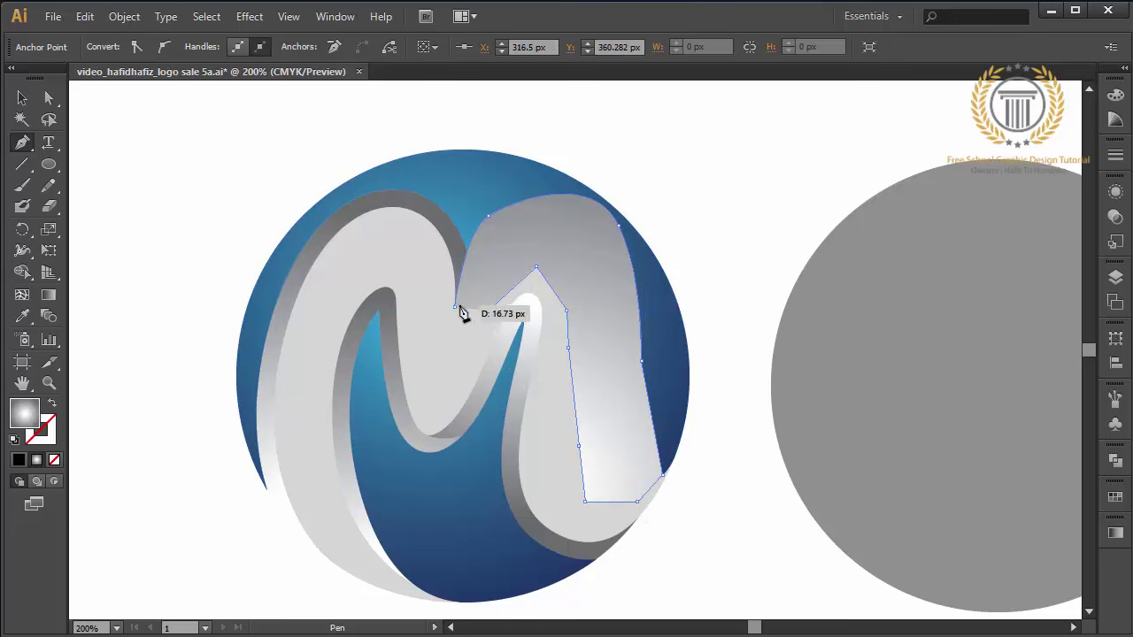
click(454, 308)
Step: Send the right-arm shape behind the M, then reselect it
click(22, 98)
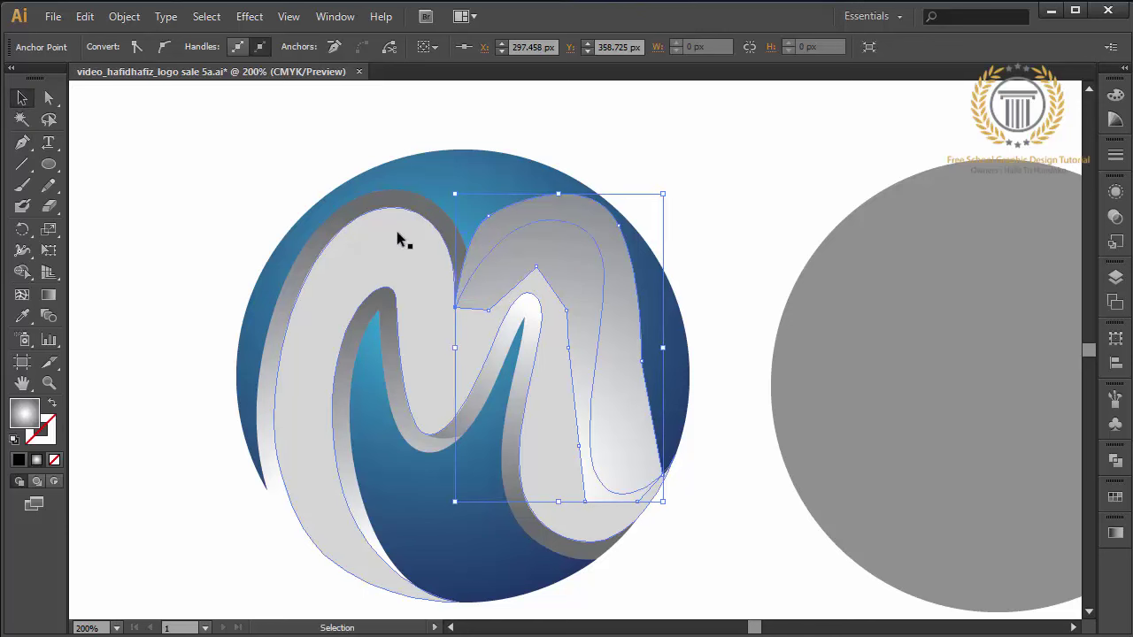
click(463, 268)
key(ctrl+shift+bracketleft)
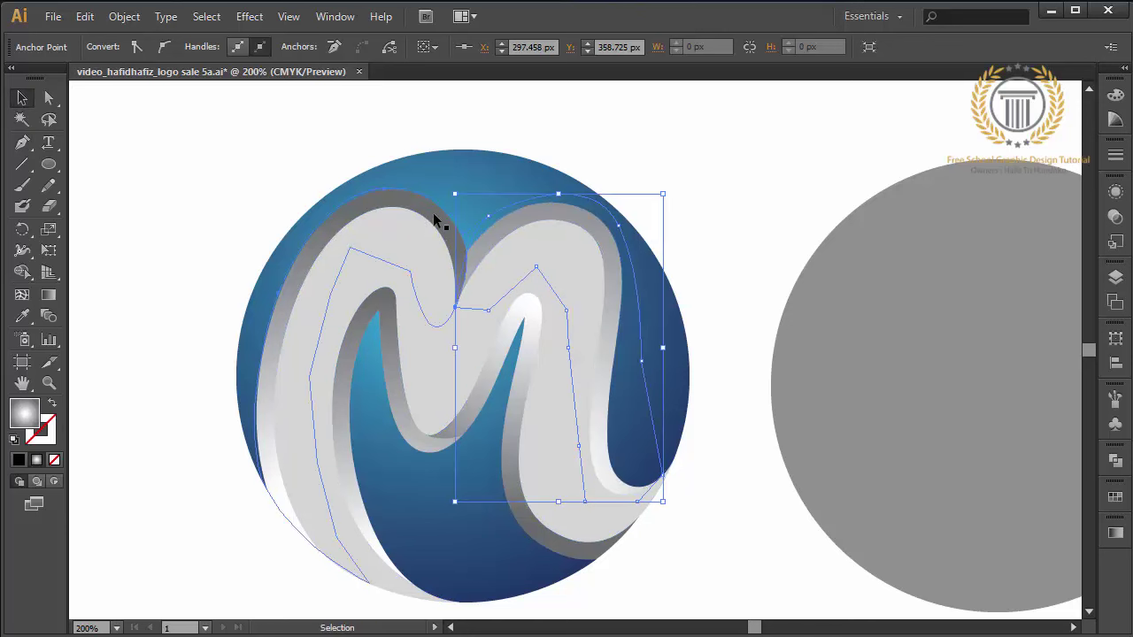
click(432, 212)
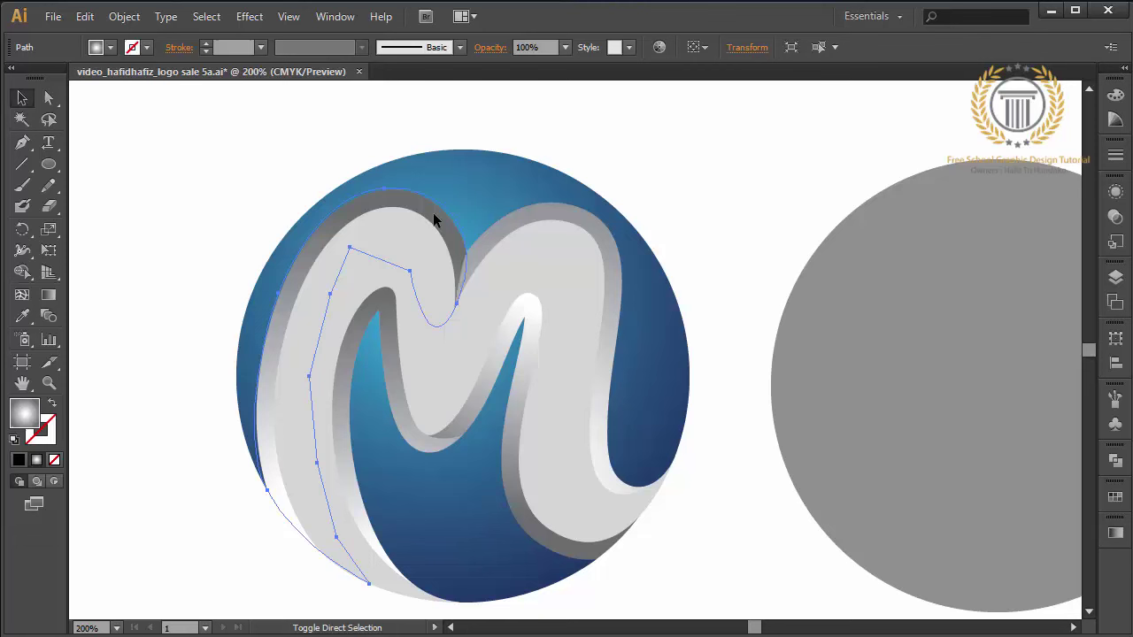
click(704, 153)
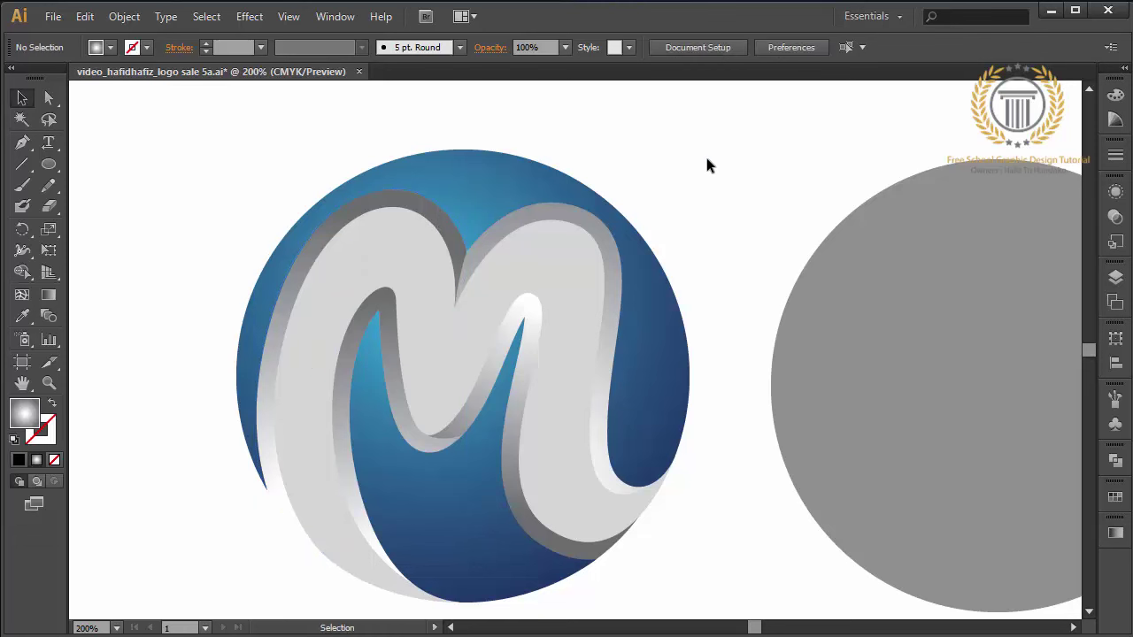
click(609, 242)
Step: Angle the right-arm shape's gradient from the middle notch toward the upper right, then deselect
click(51, 295)
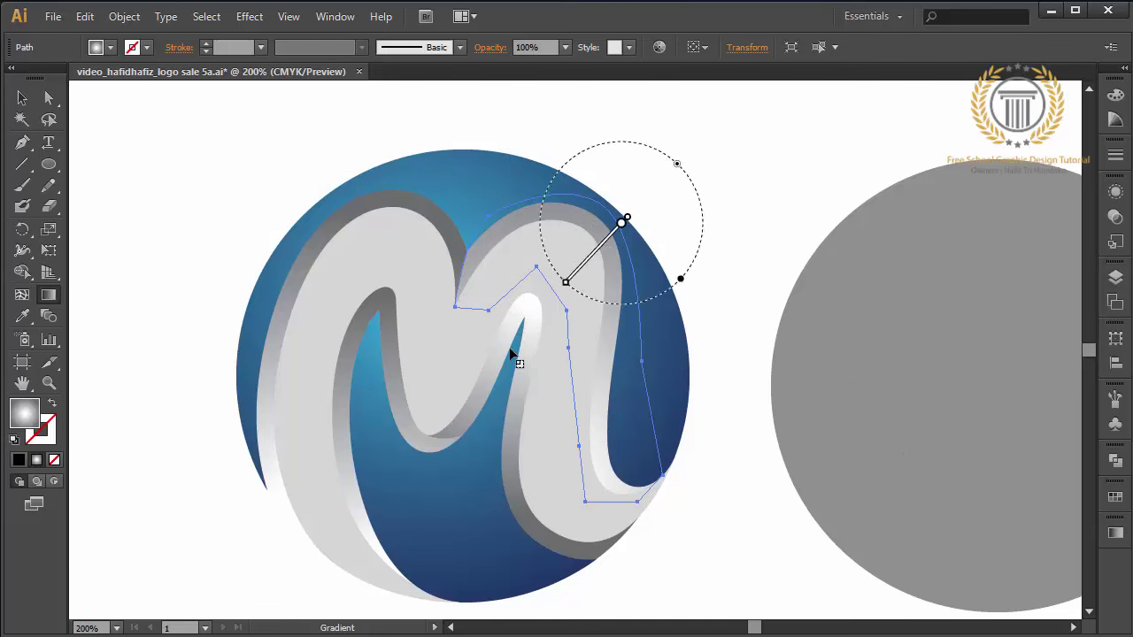
drag(621, 223, 484, 385)
drag(643, 274, 475, 433)
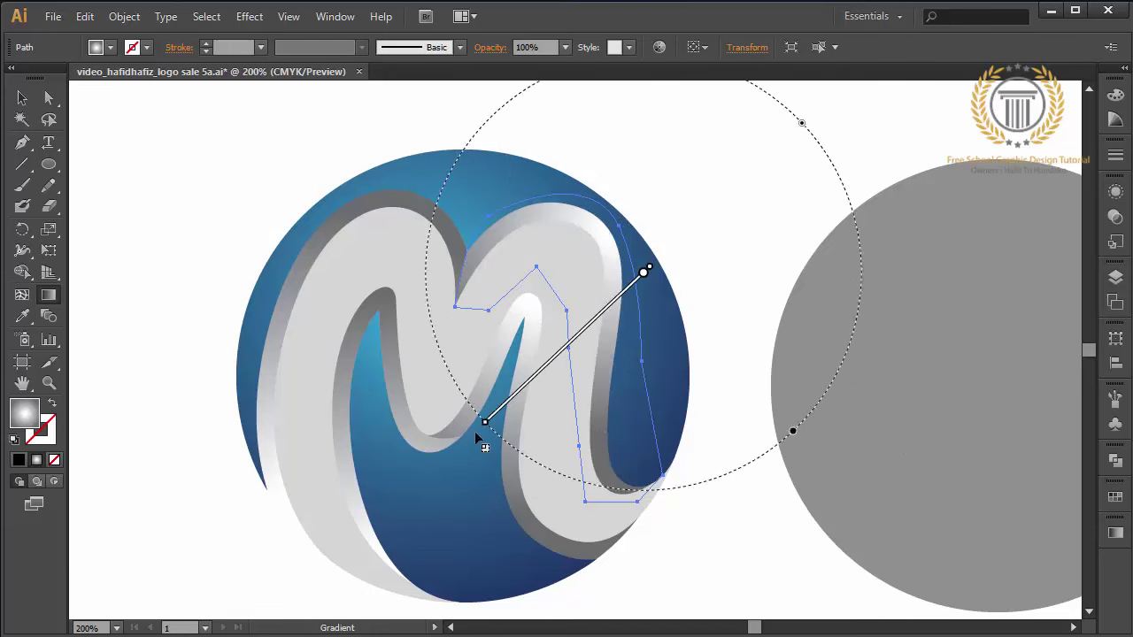
mouse_move(467, 305)
mouse_down()
mouse_move(740, 193)
mouse_move(675, 219)
mouse_up()
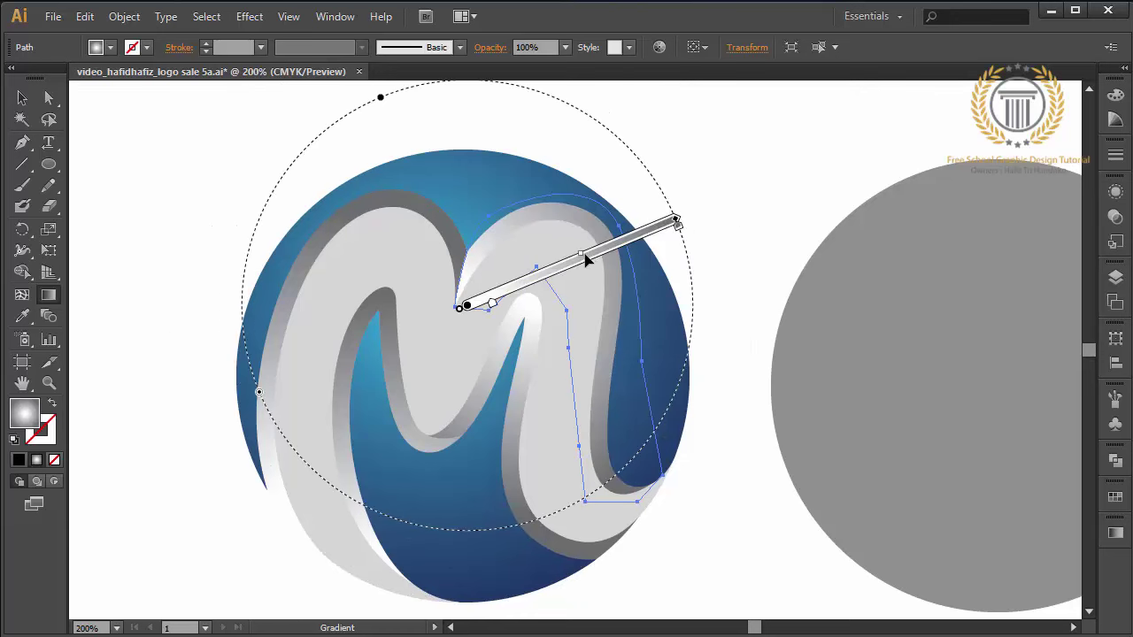
drag(587, 256, 610, 229)
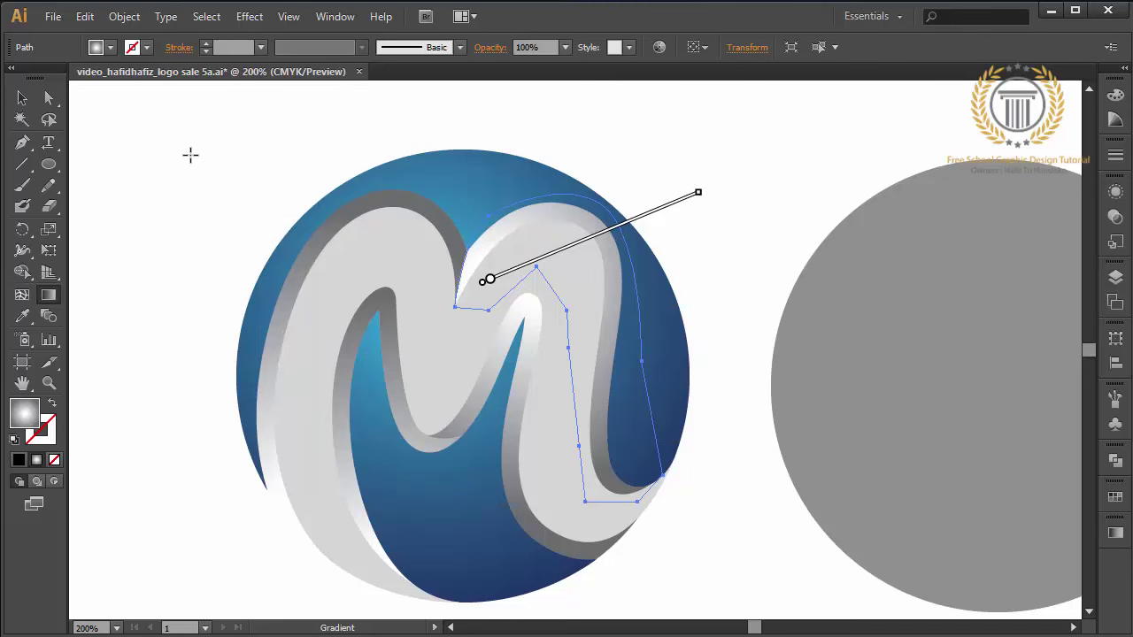
click(22, 98)
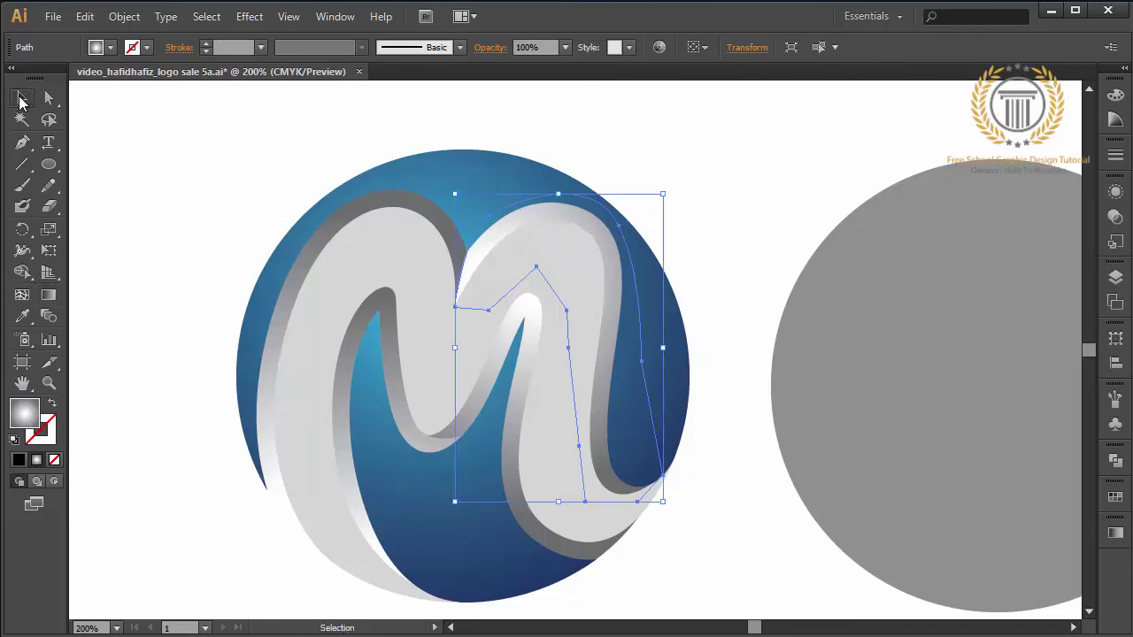
click(182, 147)
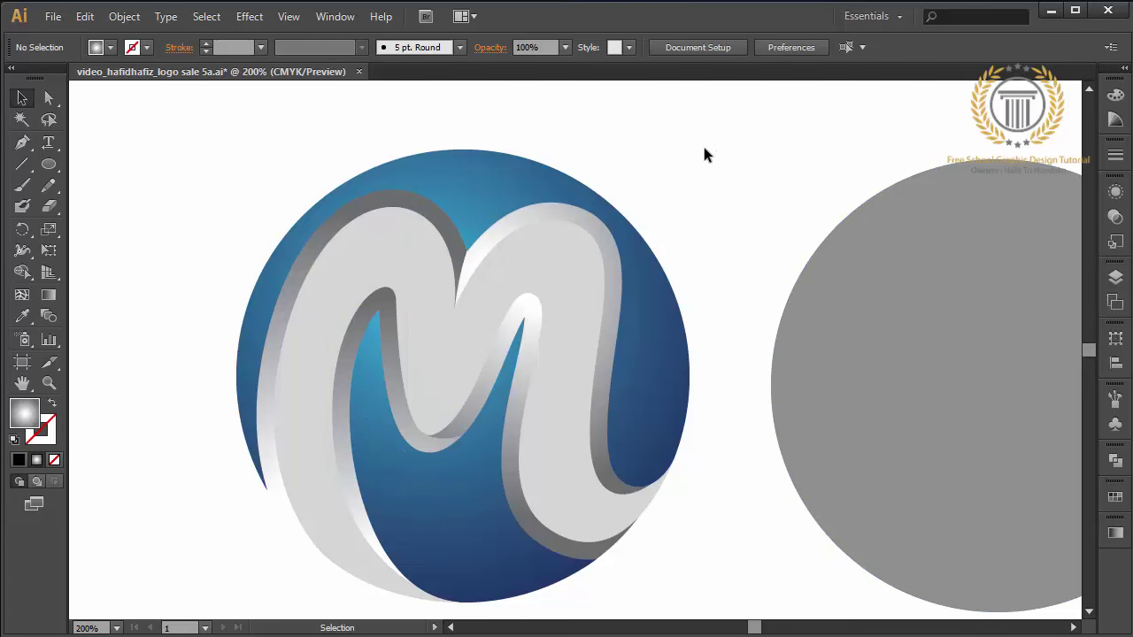
Step: Select the whole M logo artwork and paste a copy directly in front of it
click(496, 237)
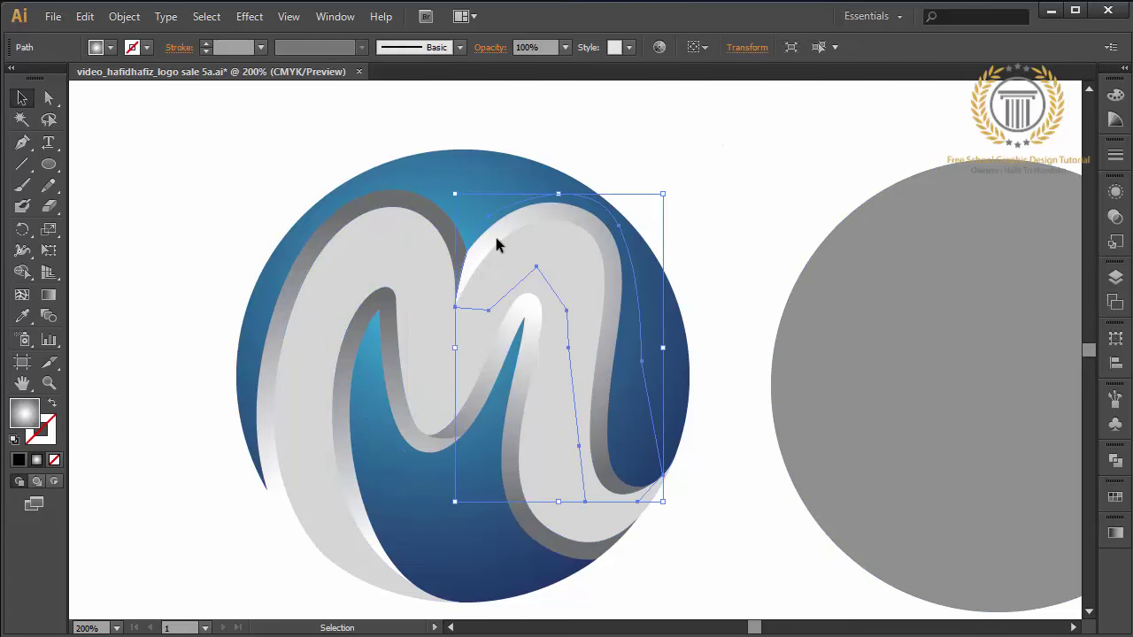
shift+click(422, 211)
shift+click(425, 439)
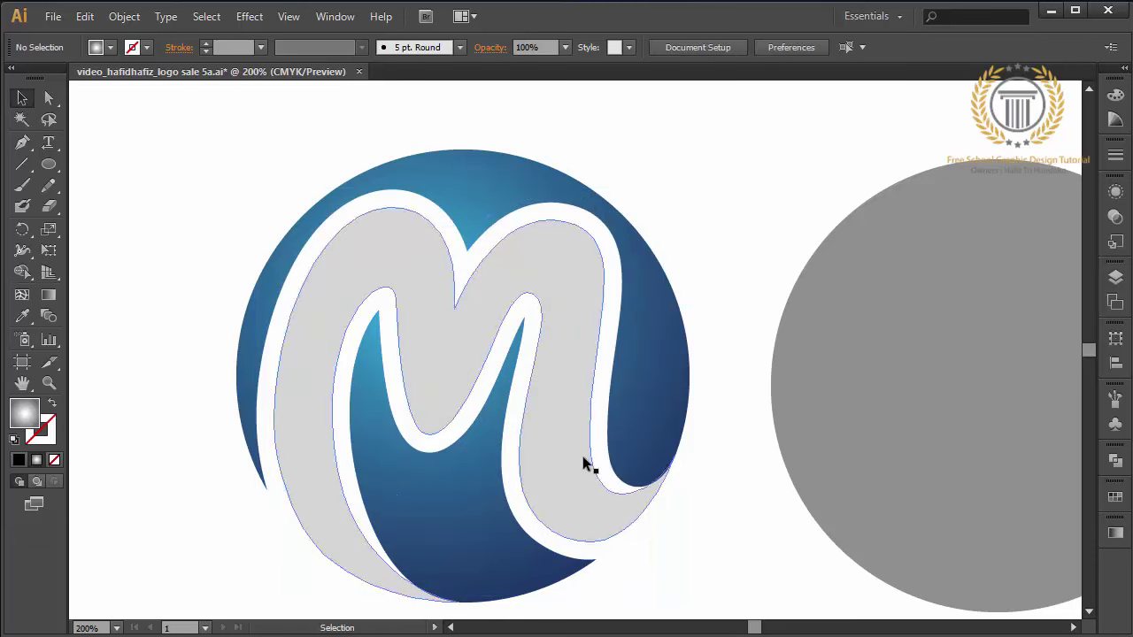
drag(651, 160, 354, 494)
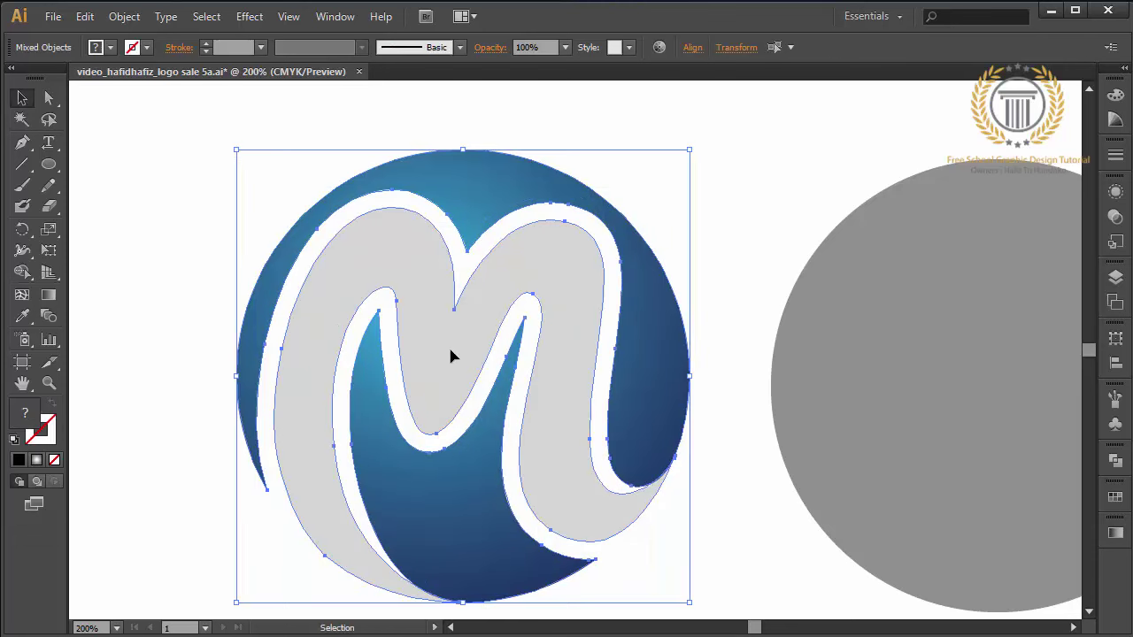
click(85, 16)
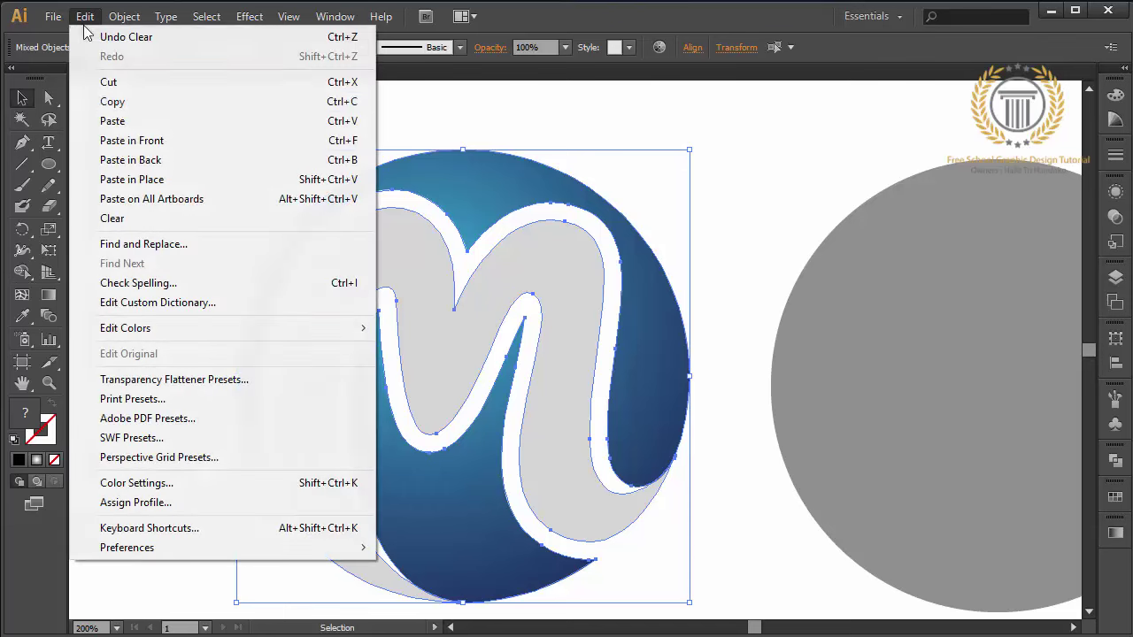
click(113, 101)
click(85, 16)
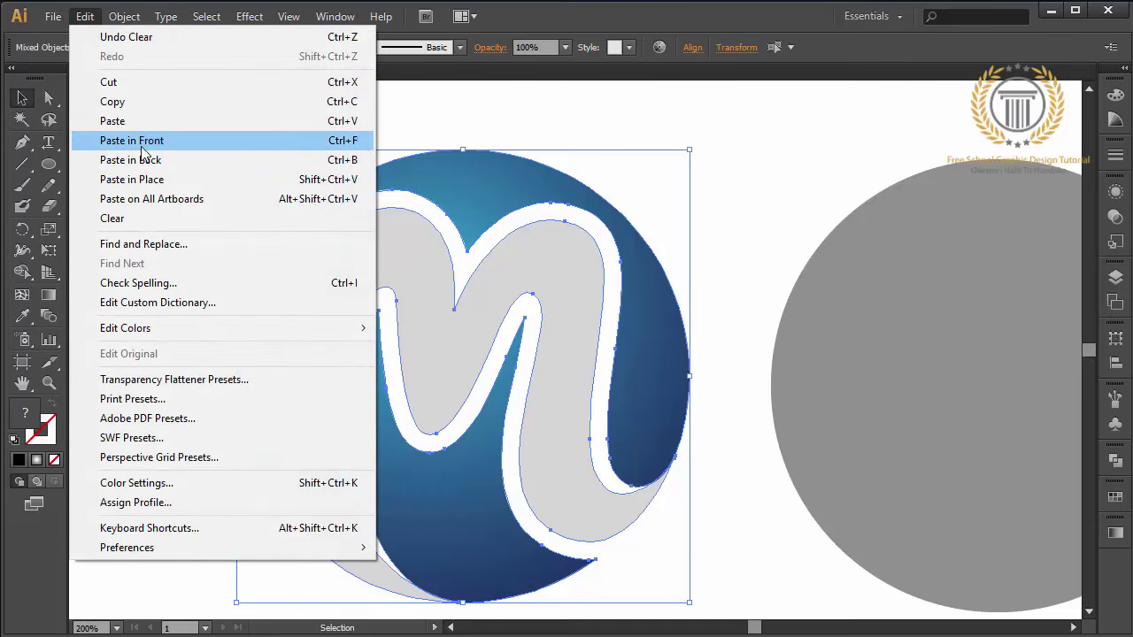
click(140, 158)
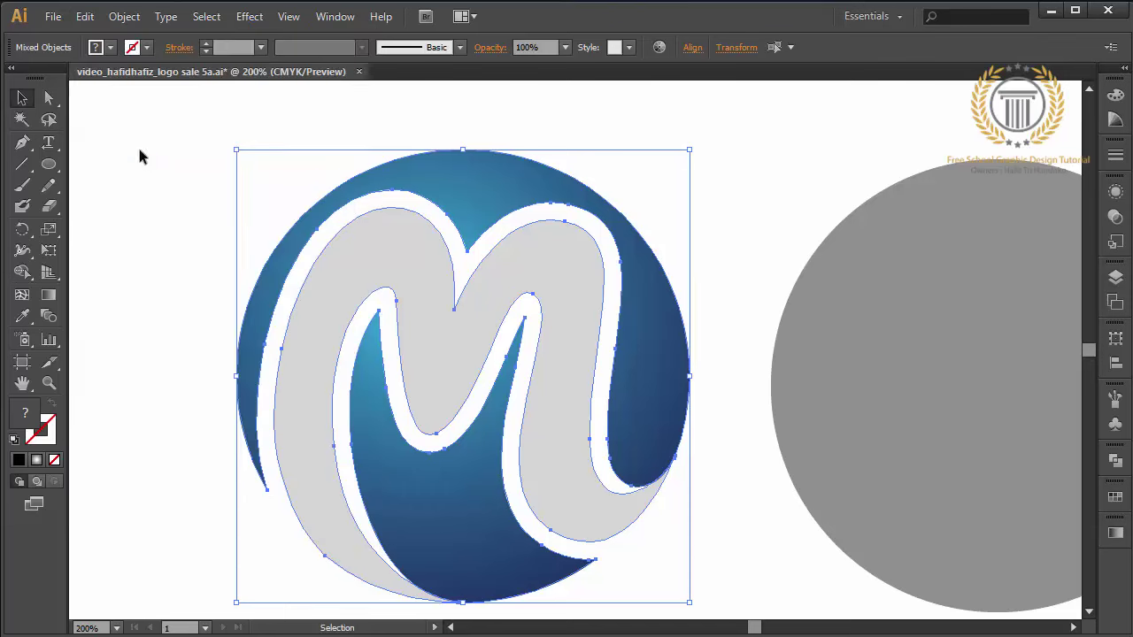
Step: Fill the pasted copy with flat grey, group it, and move it left of the blue logo
click(1116, 496)
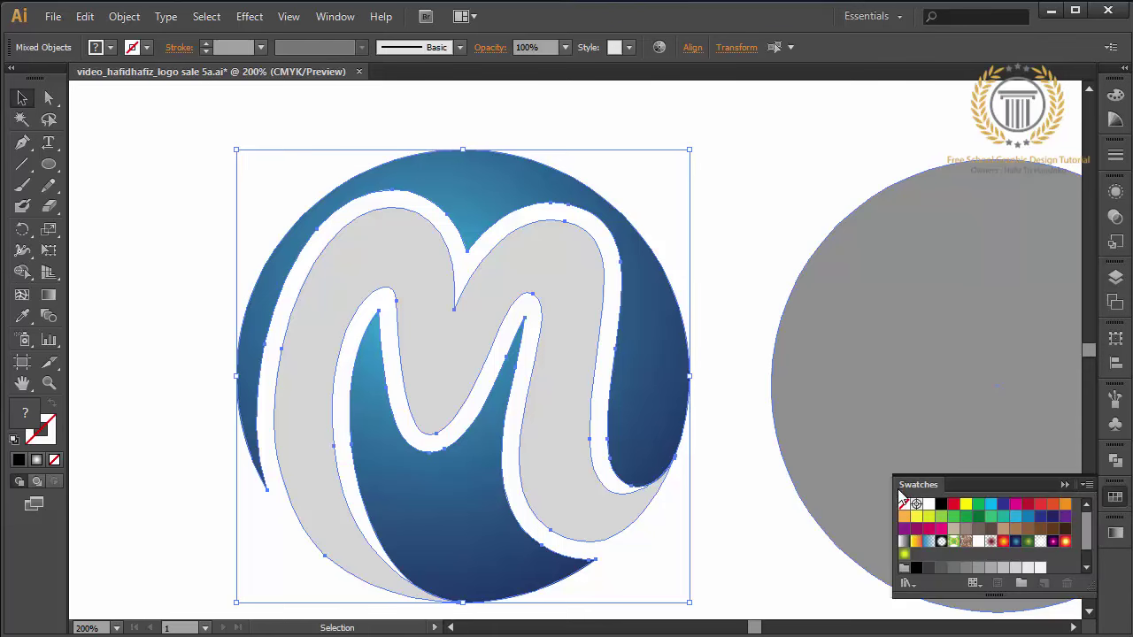
click(1003, 568)
right_click(571, 441)
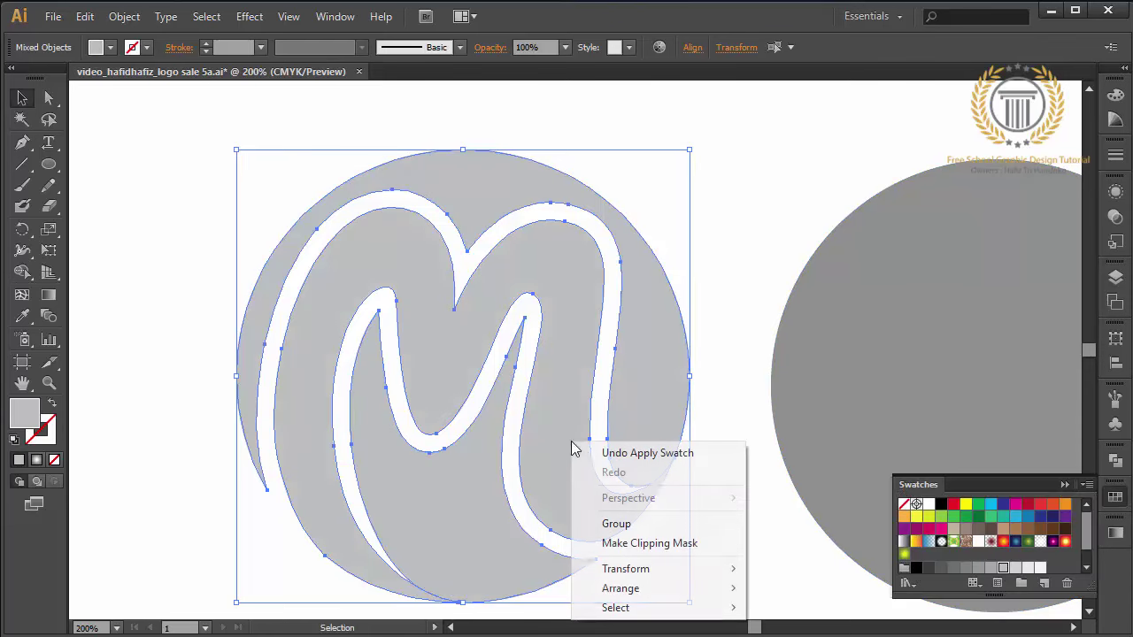
click(616, 524)
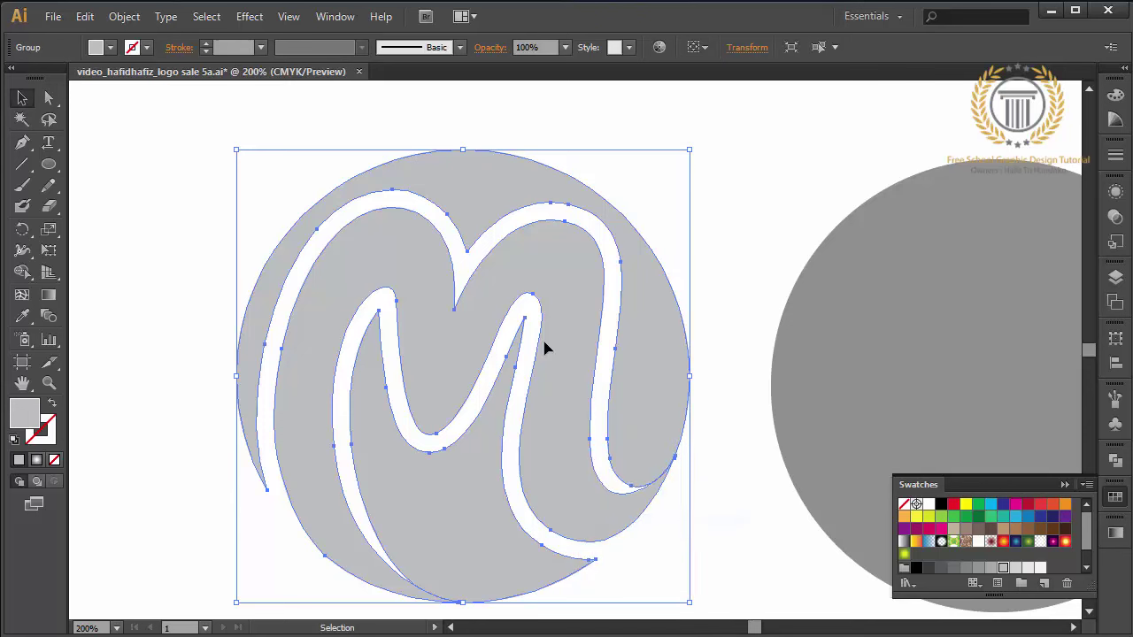
click(451, 627)
drag(632, 518, 136, 502)
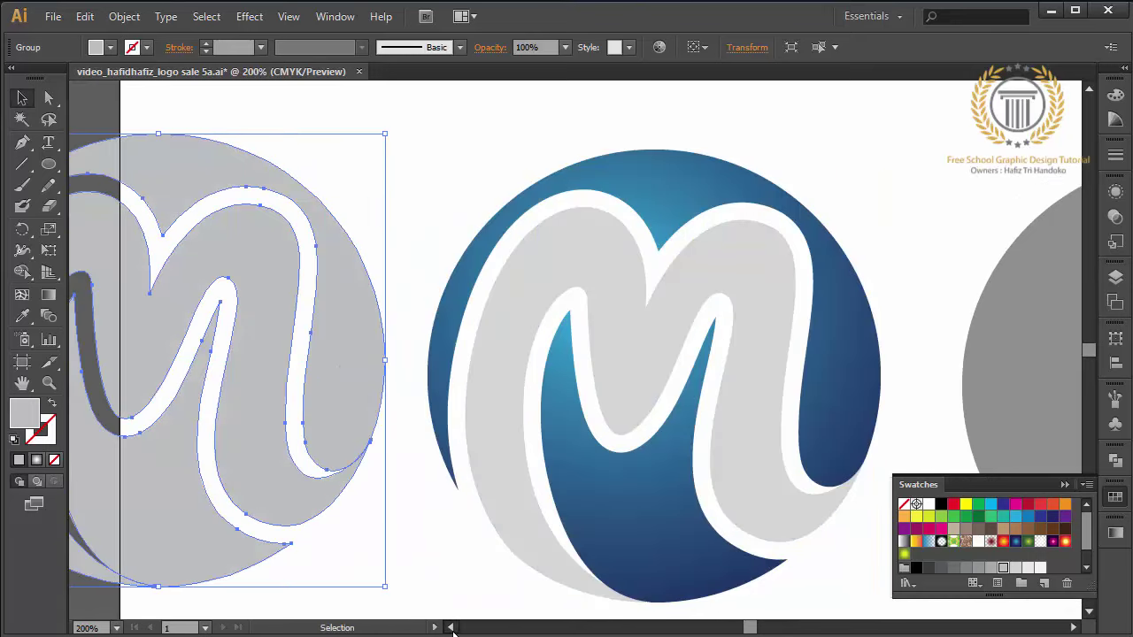
click(451, 626)
click(249, 16)
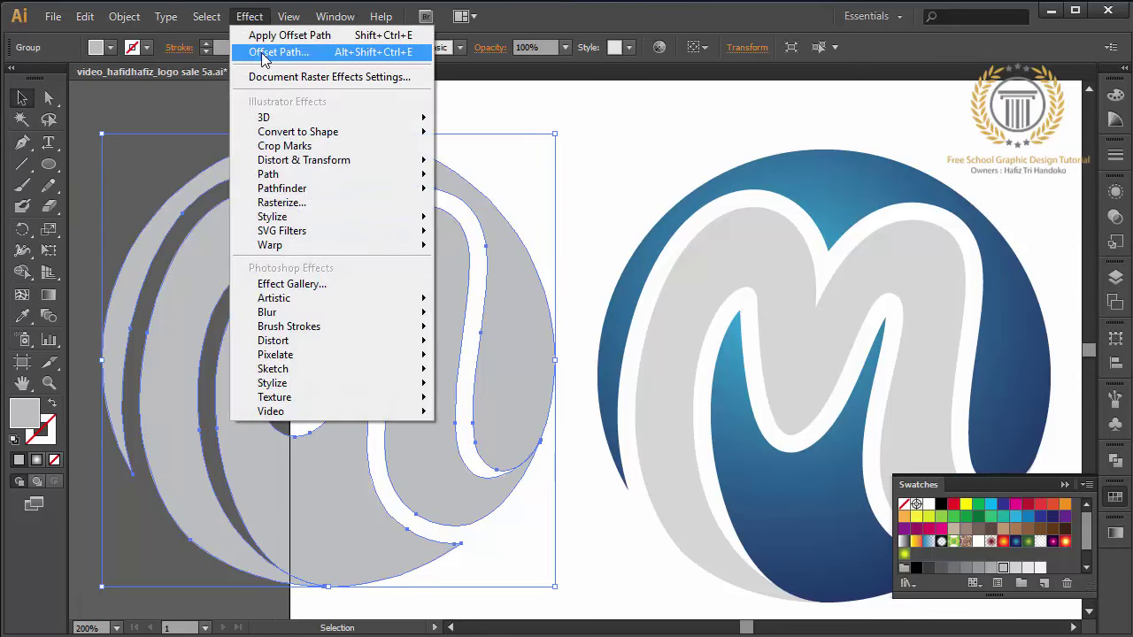
mouse_move(264, 118)
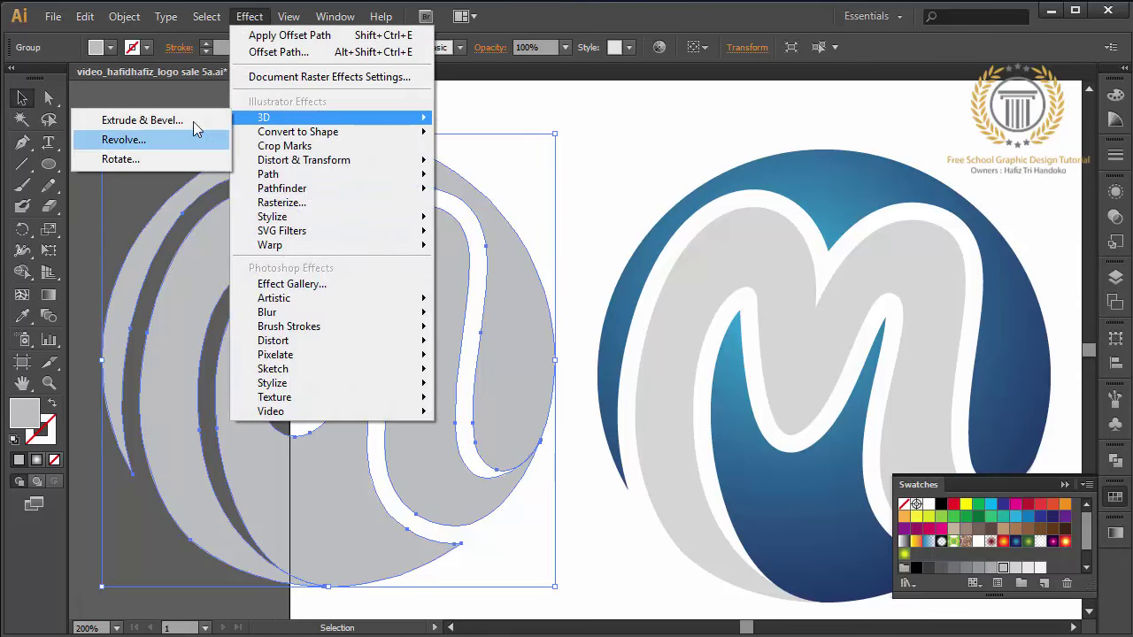
Step: Apply a Front-facing 3D Extrude & Bevel to the grey copy: 50 pt depth, 83° perspective
click(192, 118)
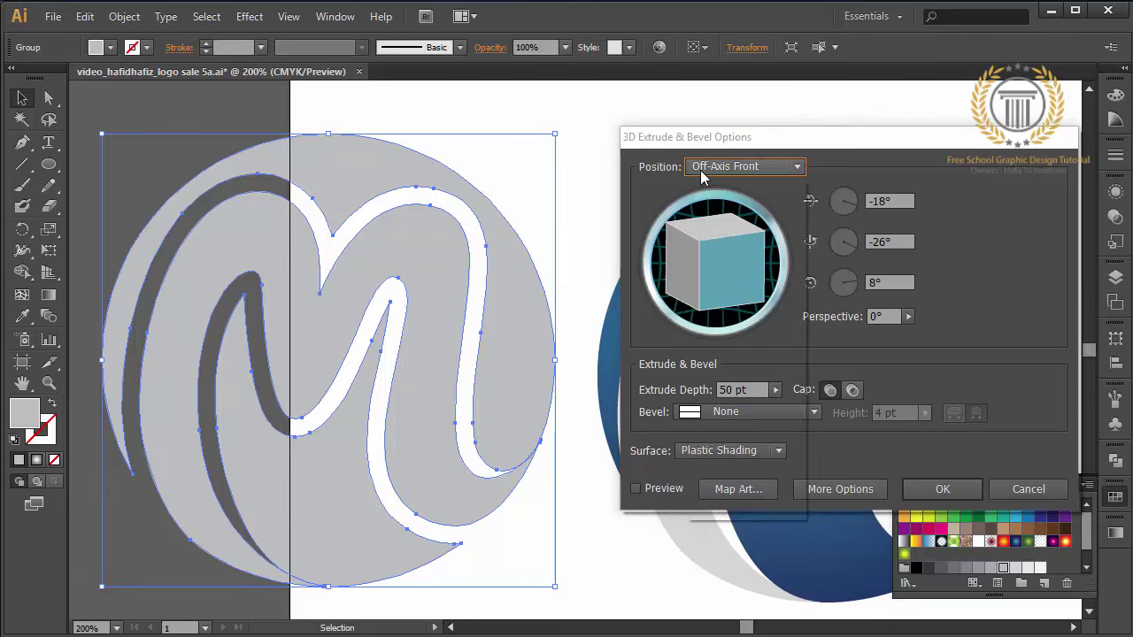
click(695, 169)
click(699, 207)
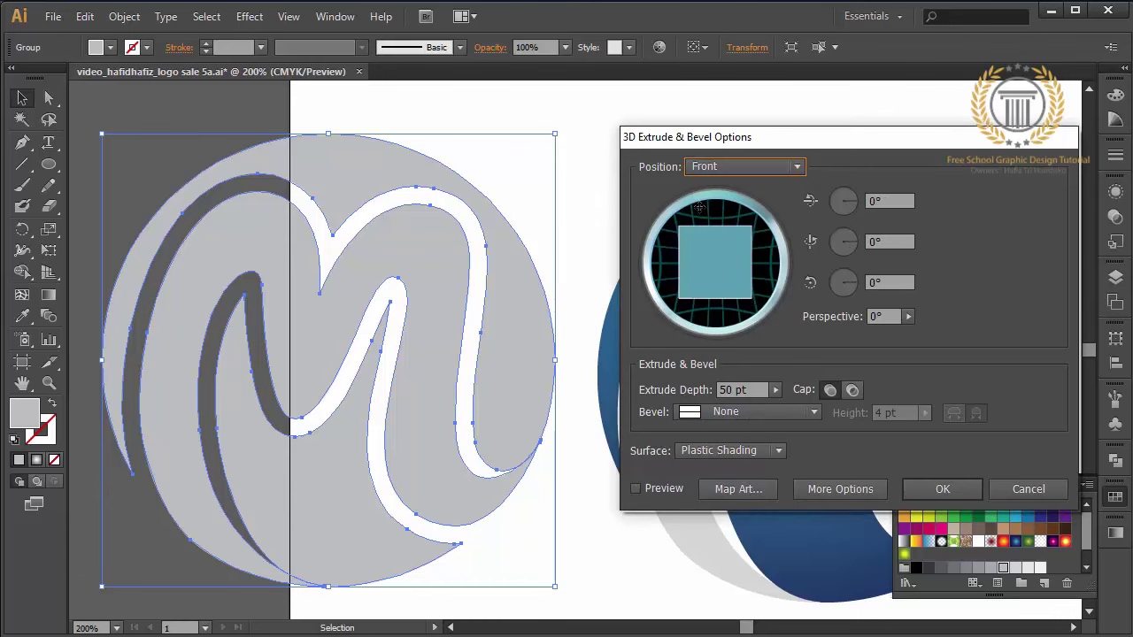
click(674, 489)
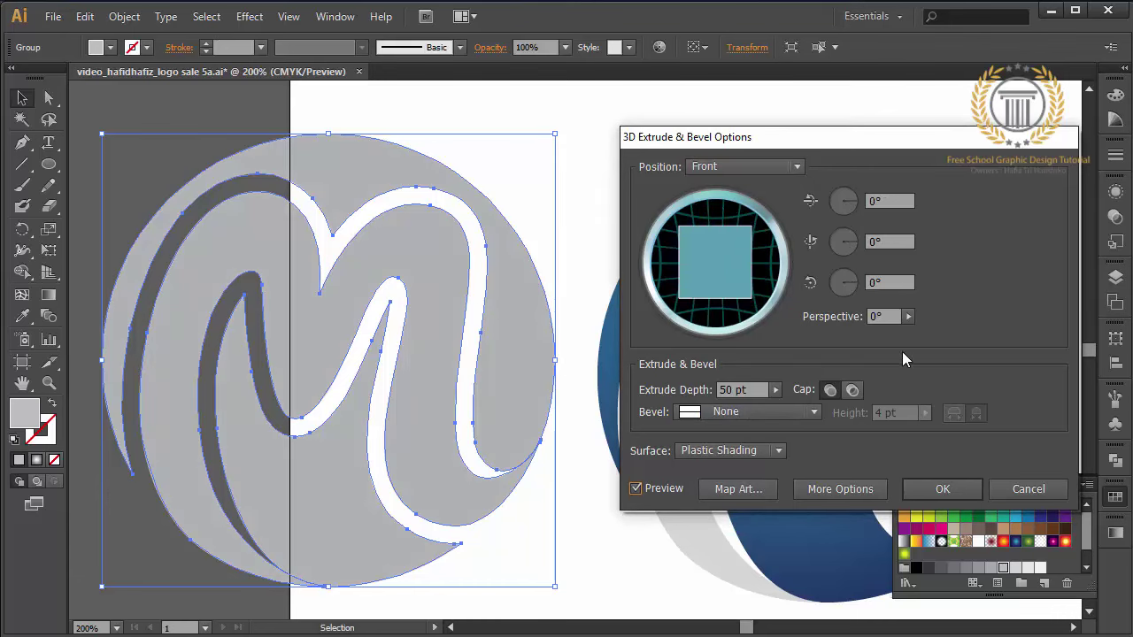
click(908, 316)
click(867, 332)
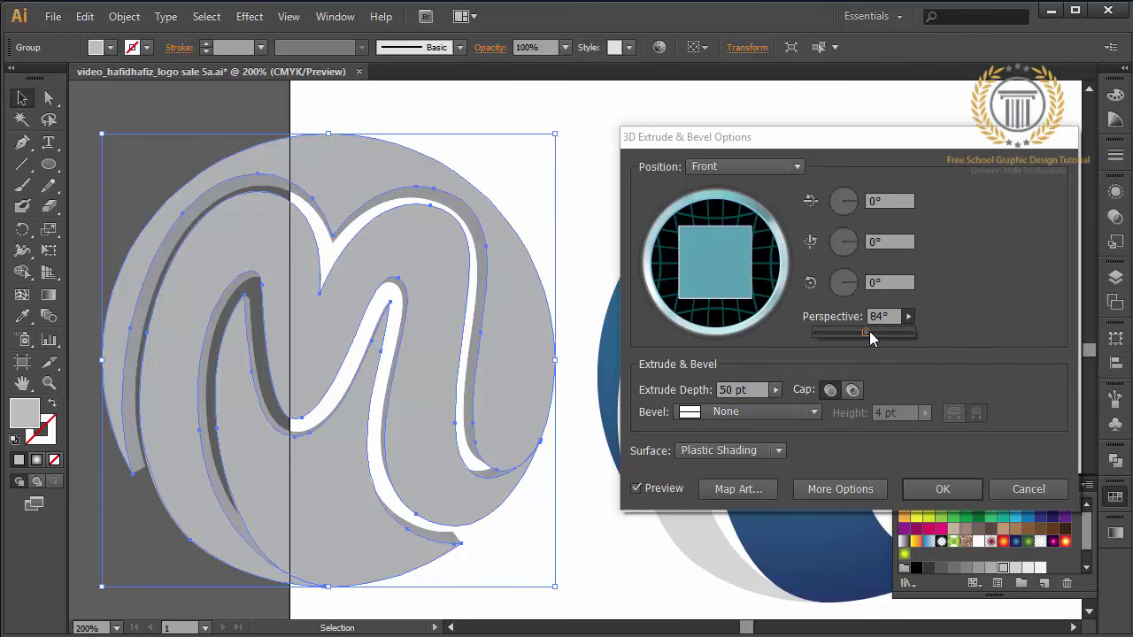
drag(870, 335, 913, 334)
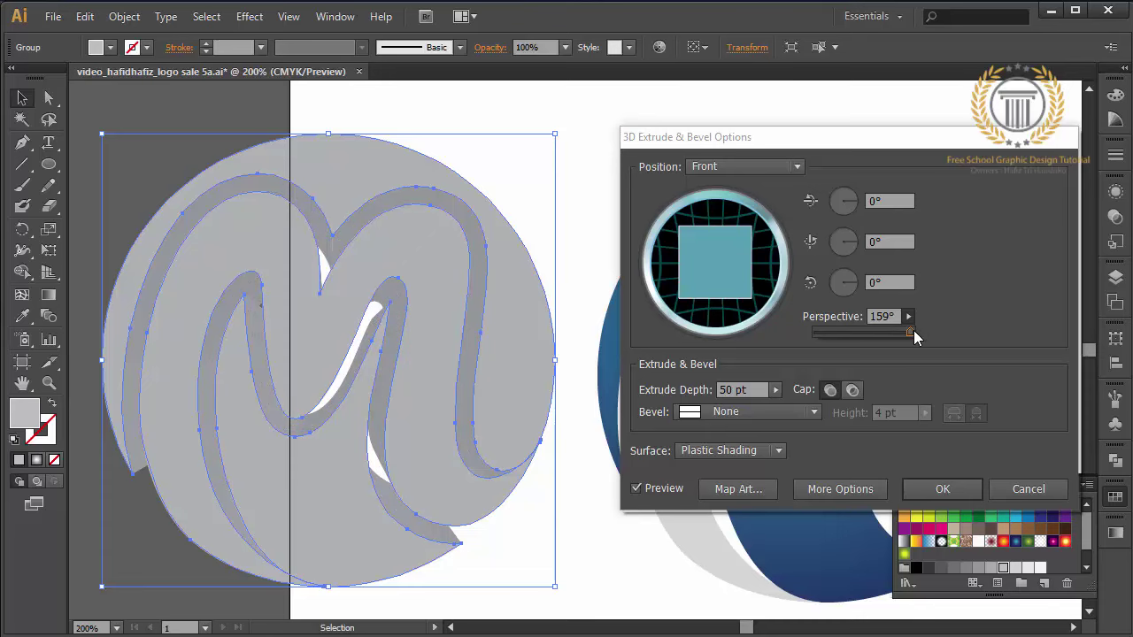
click(887, 334)
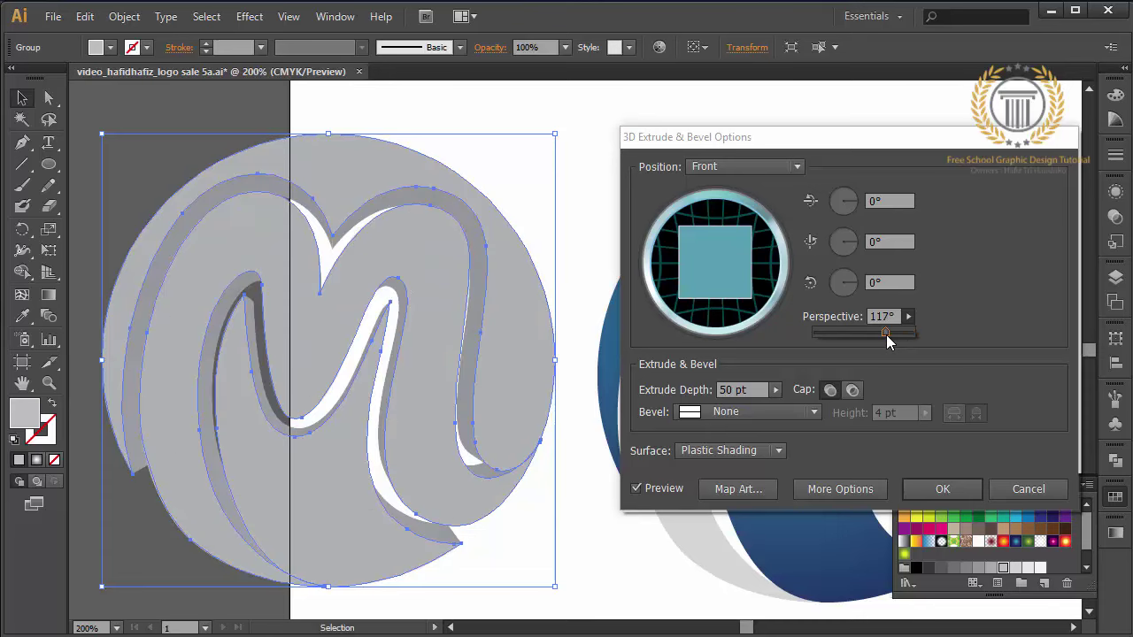
drag(882, 335, 867, 334)
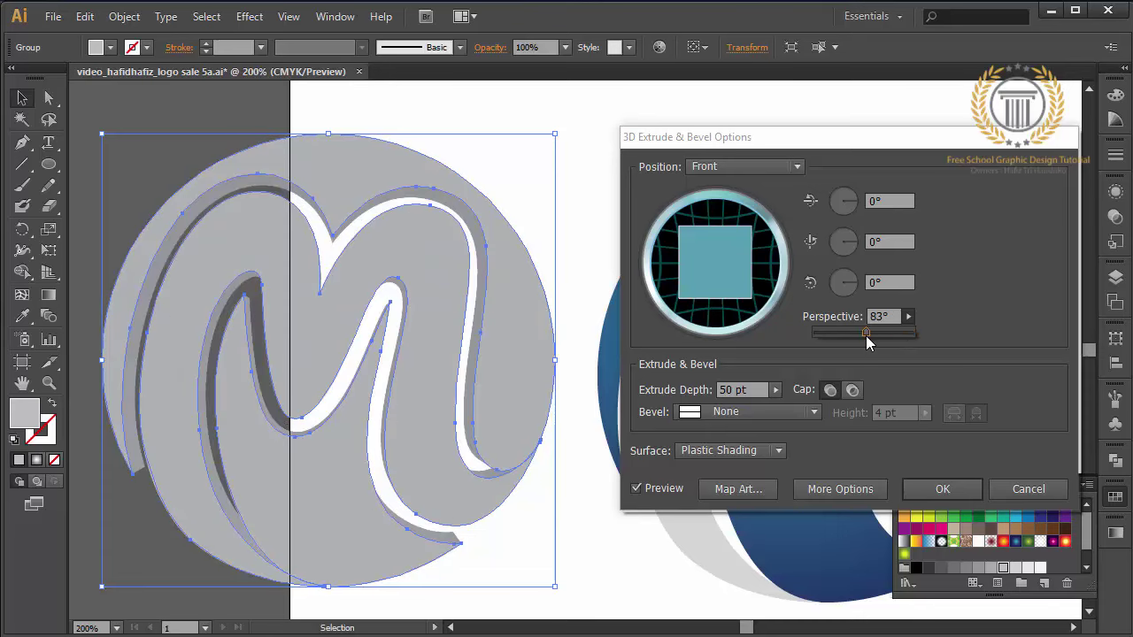
click(919, 490)
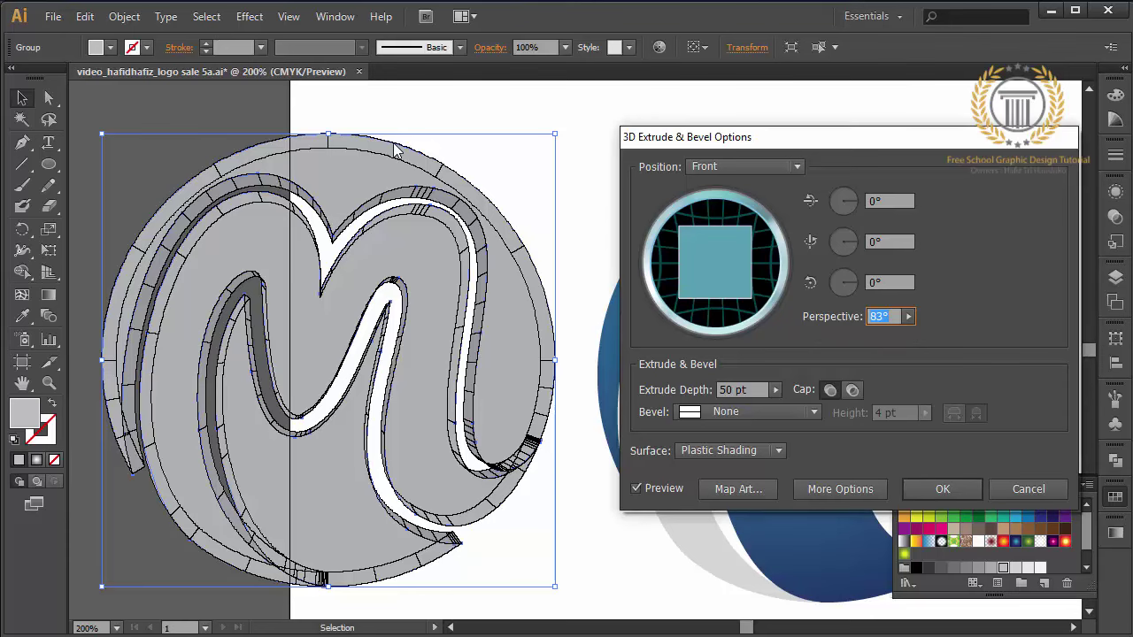
click(943, 489)
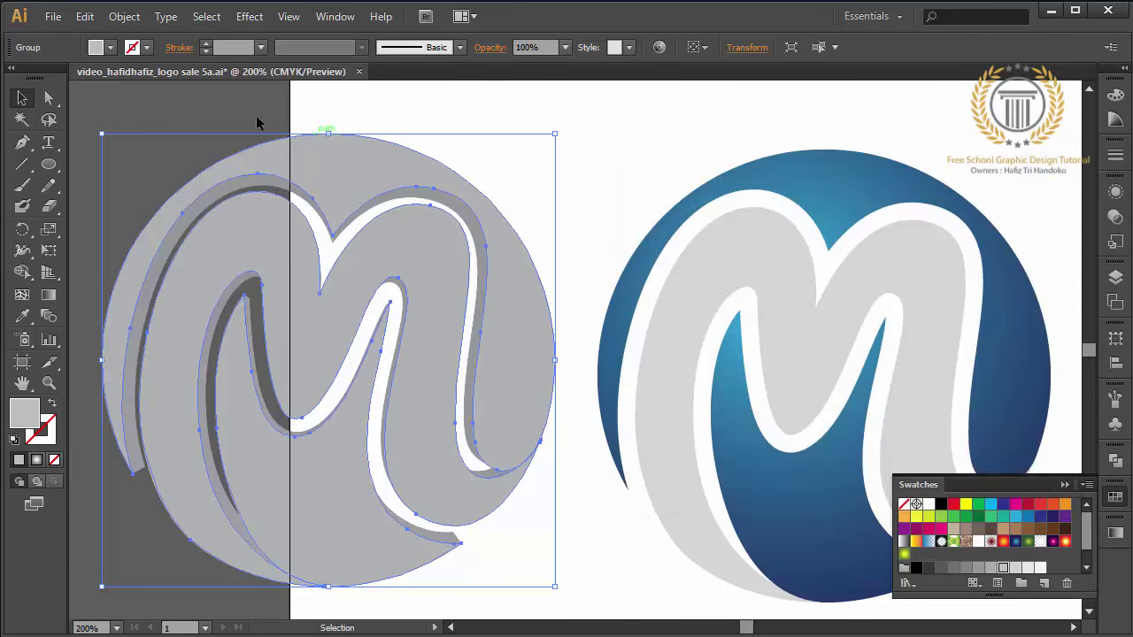
Step: Expand the grey copy's 3D effect into editable shapes and ungroup them
click(122, 15)
click(225, 228)
click(474, 151)
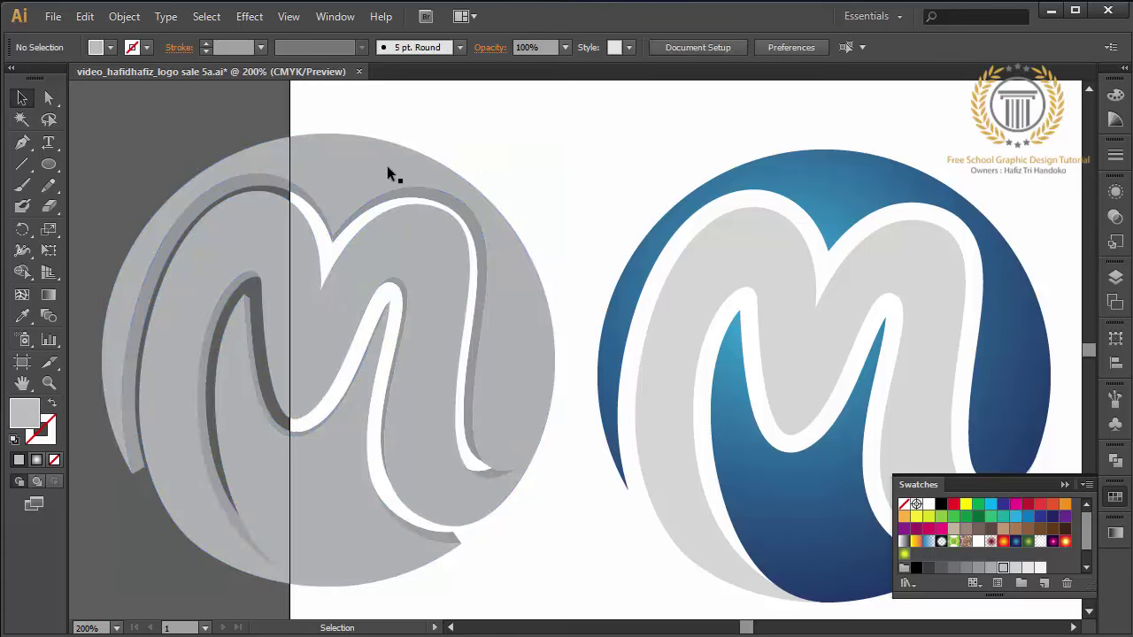
click(376, 174)
right_click(376, 173)
click(417, 271)
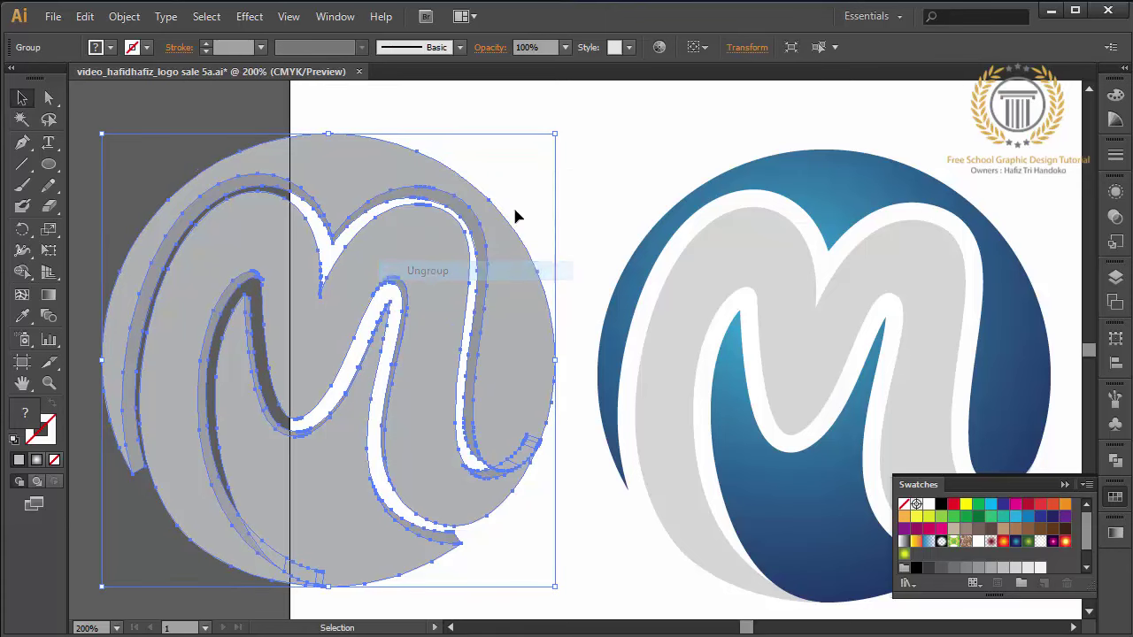
click(556, 210)
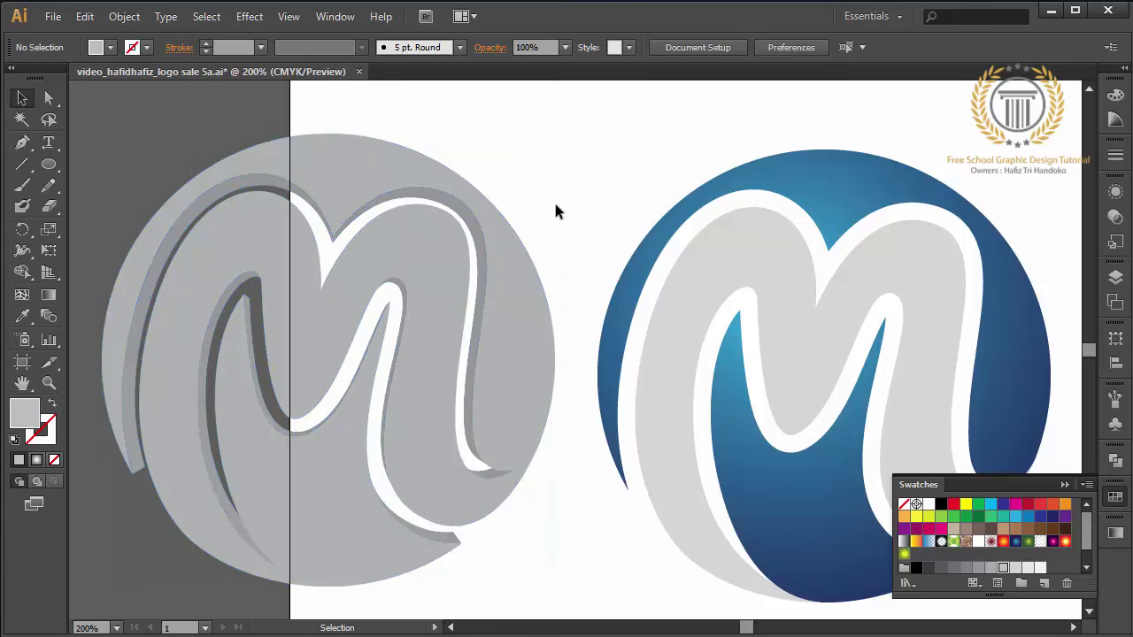
Step: Nudge the grey circle-and-M group slightly right and select individual M strokes
click(521, 326)
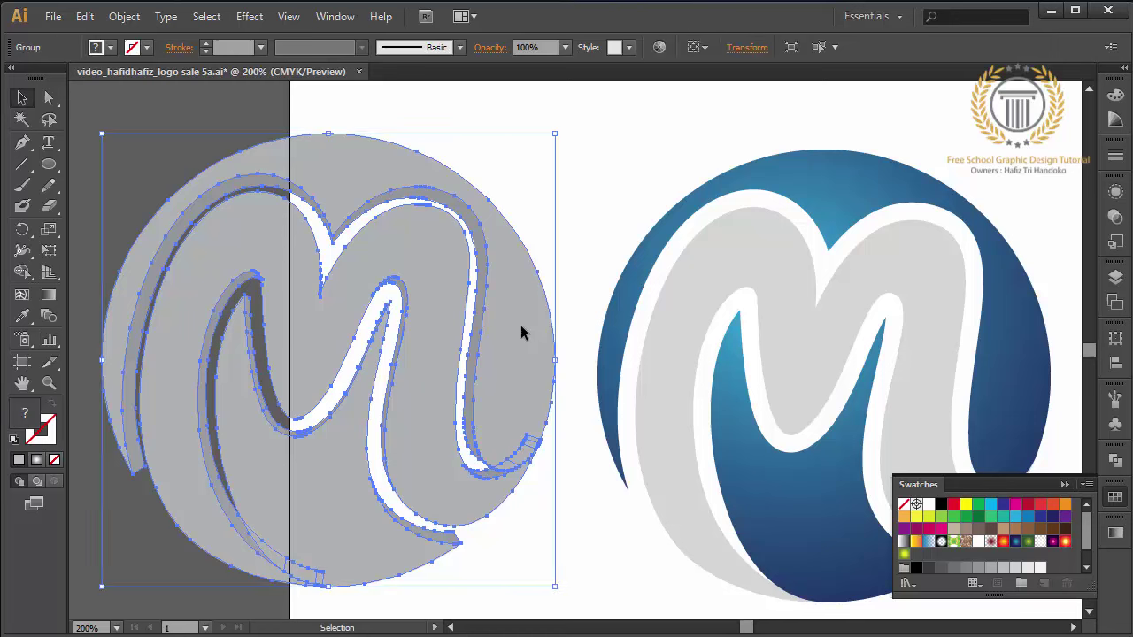
drag(522, 325, 532, 335)
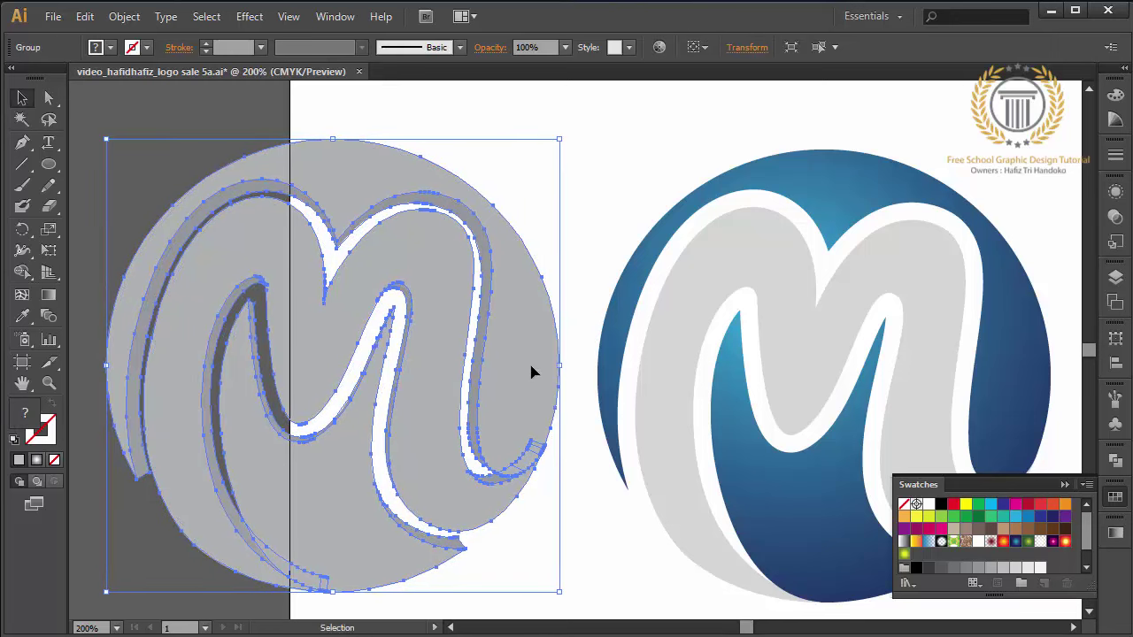
right_click(532, 370)
click(562, 485)
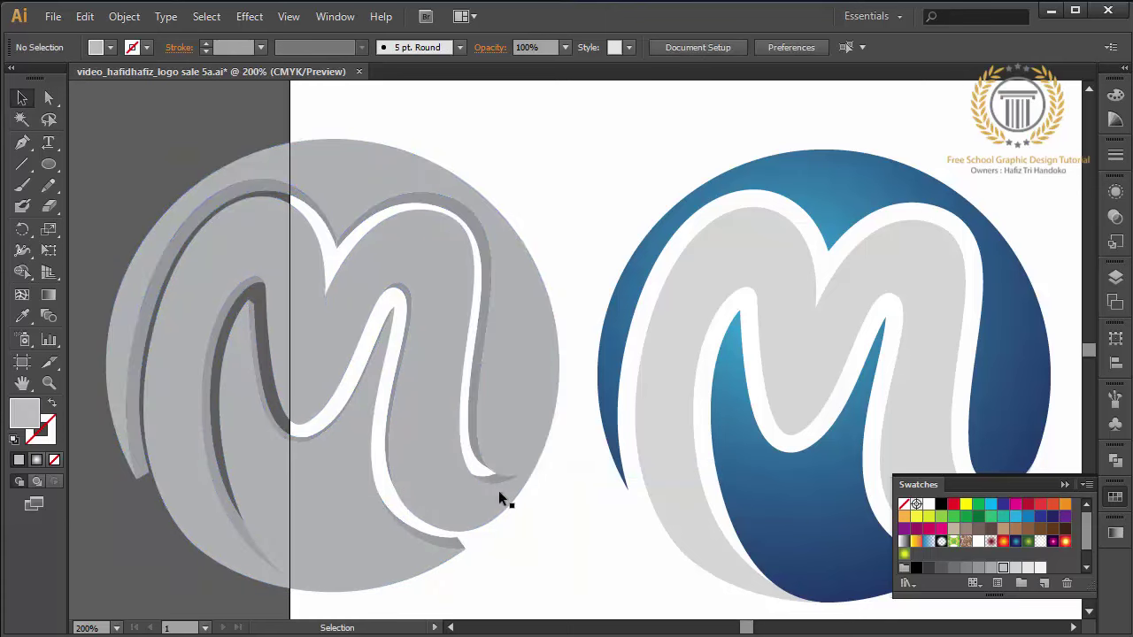
click(474, 442)
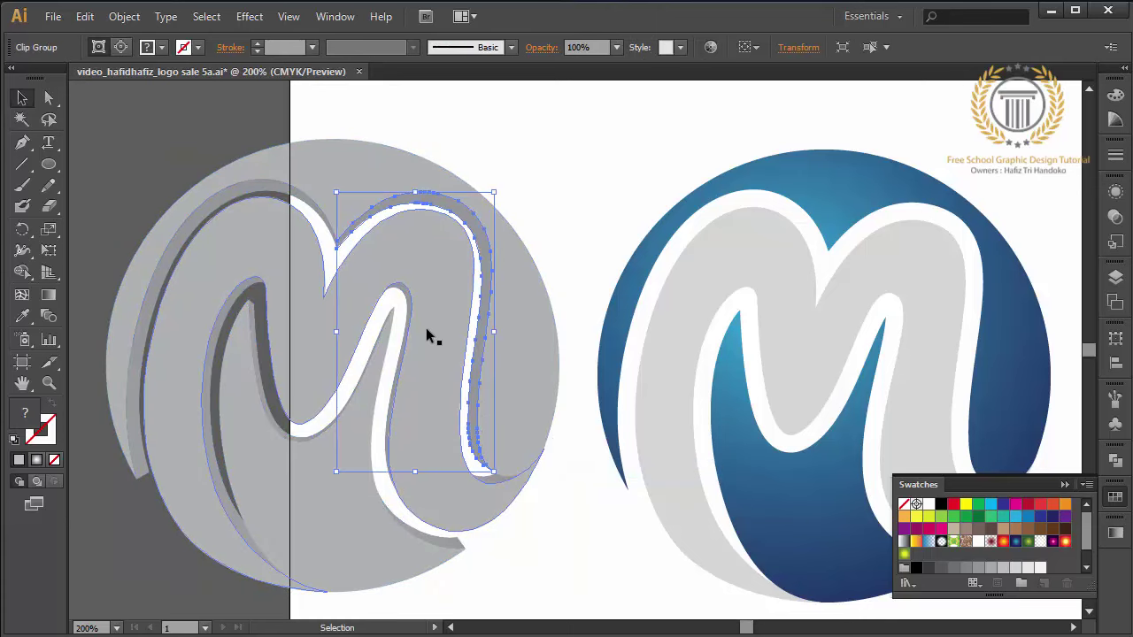
shift+click(301, 203)
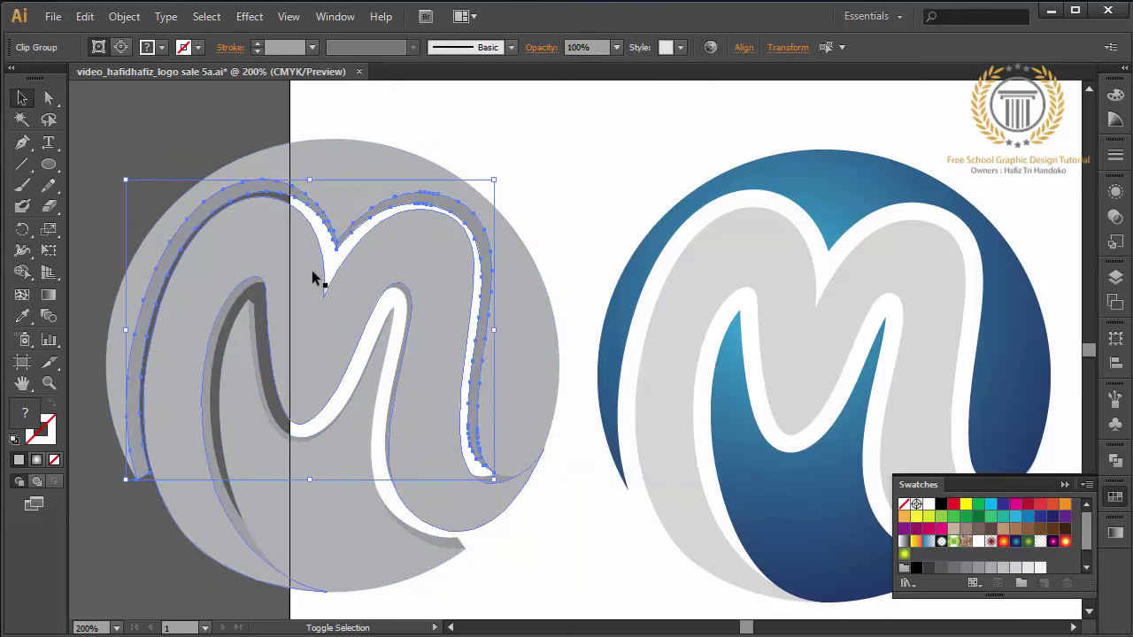
shift+click(305, 445)
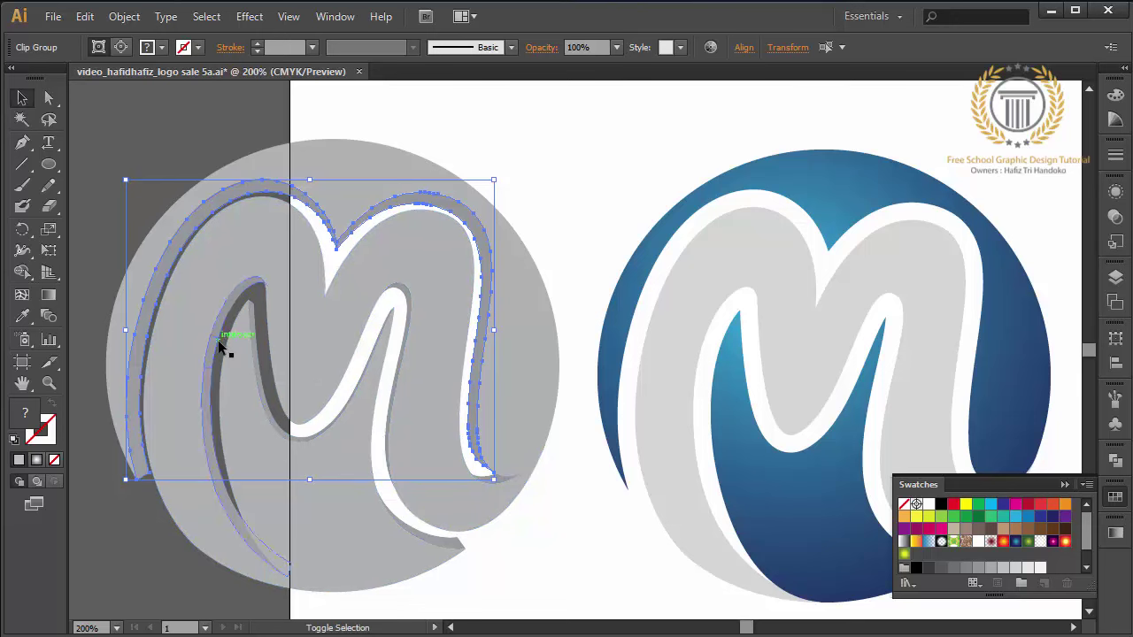
shift+click(218, 340)
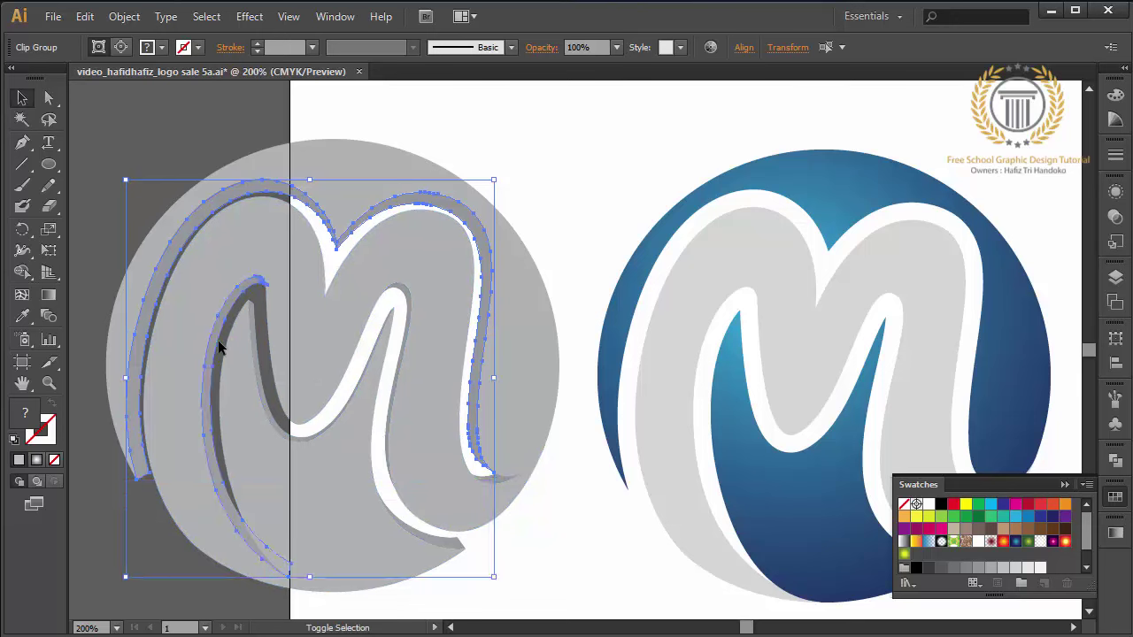
Step: Select the grey M stroke group and add the grey circle to the selection
click(517, 305)
click(438, 520)
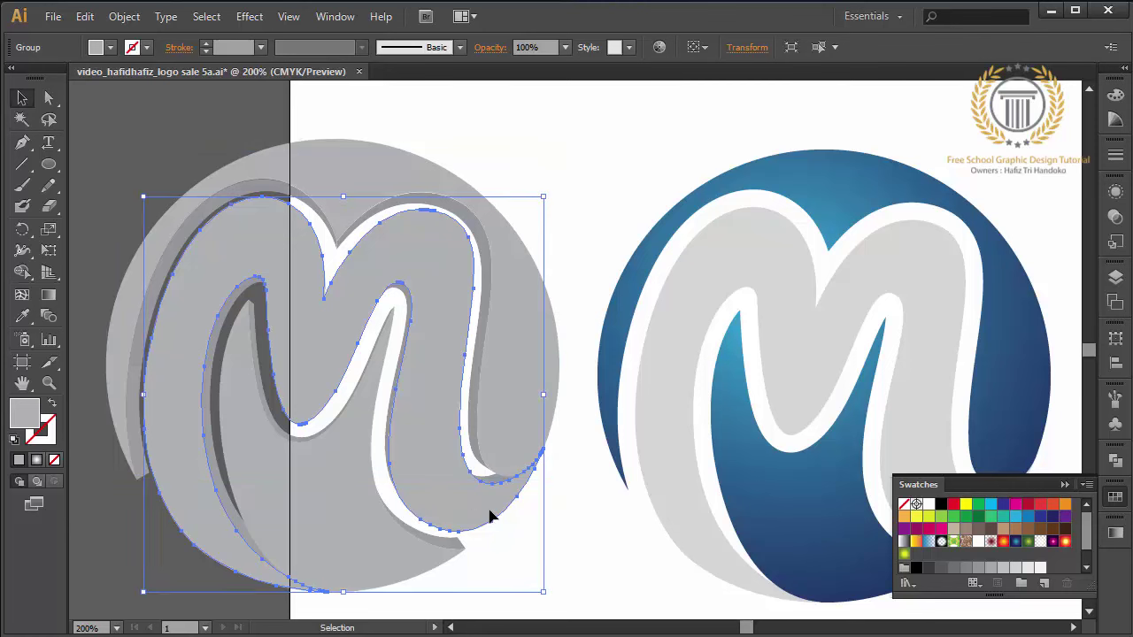
right_click(519, 556)
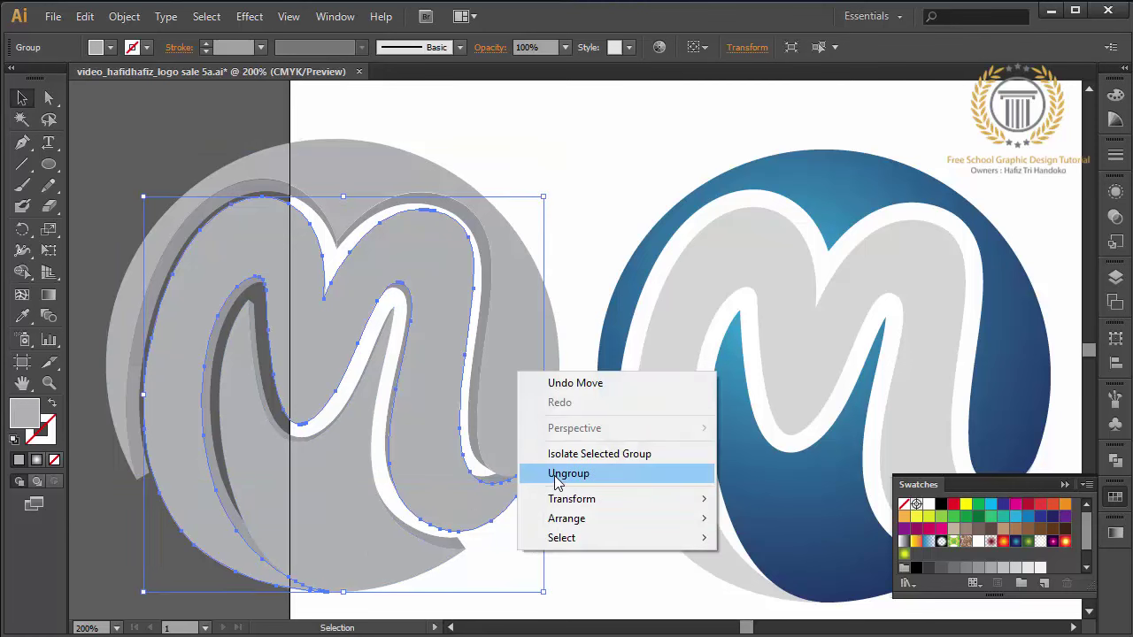
click(549, 595)
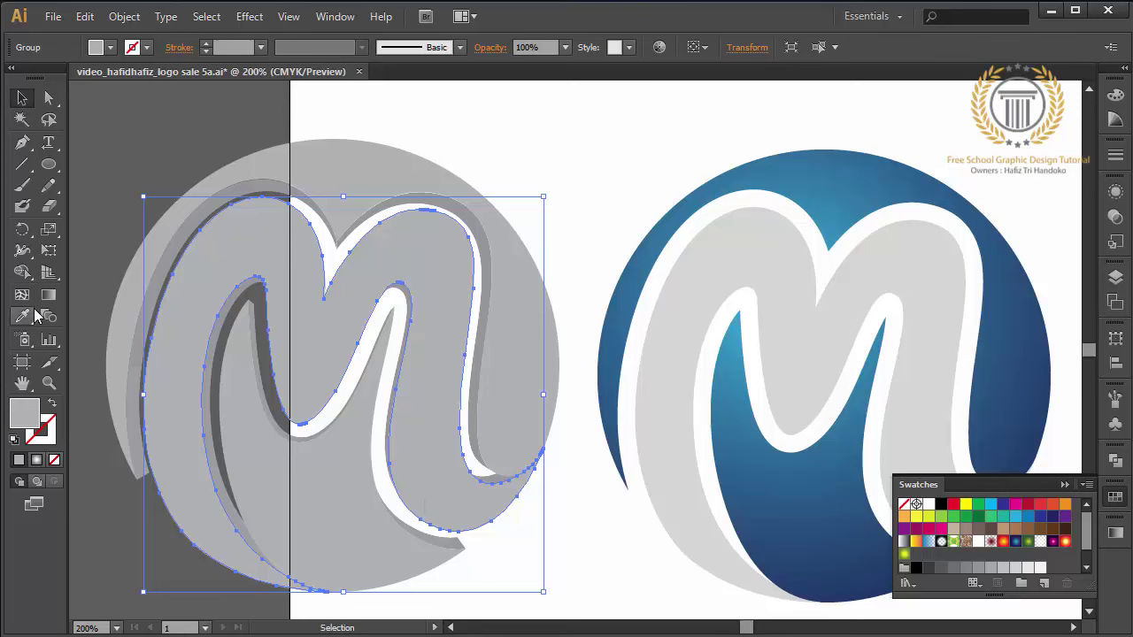
shift+click(317, 474)
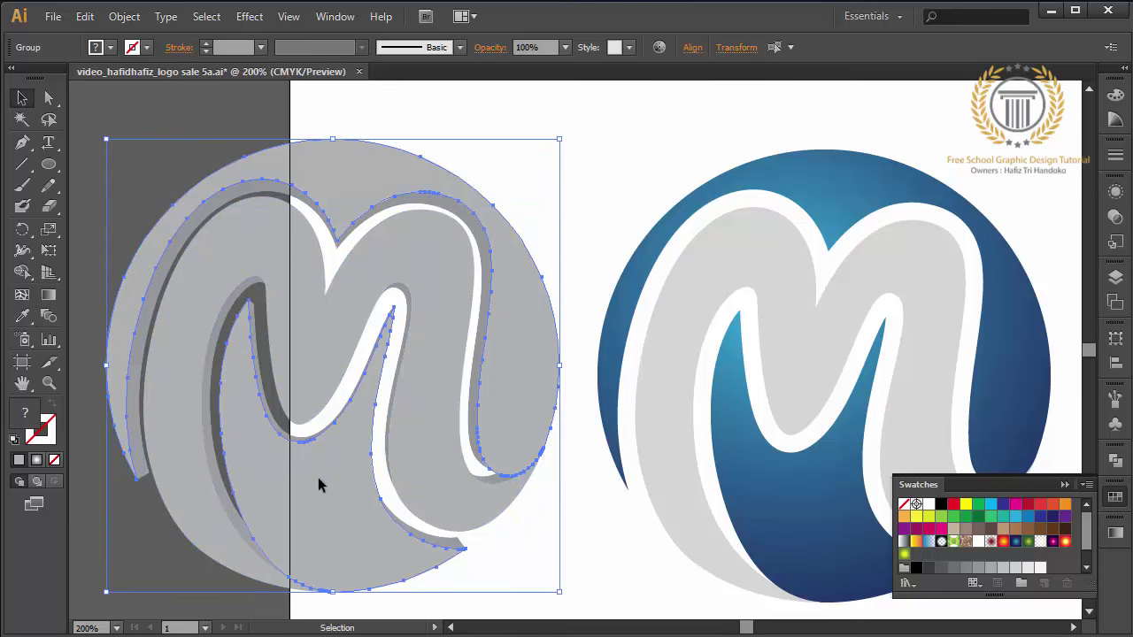
Step: Sample the right logo's blue gradient onto the left circle and angle it lighter at top
click(1115, 461)
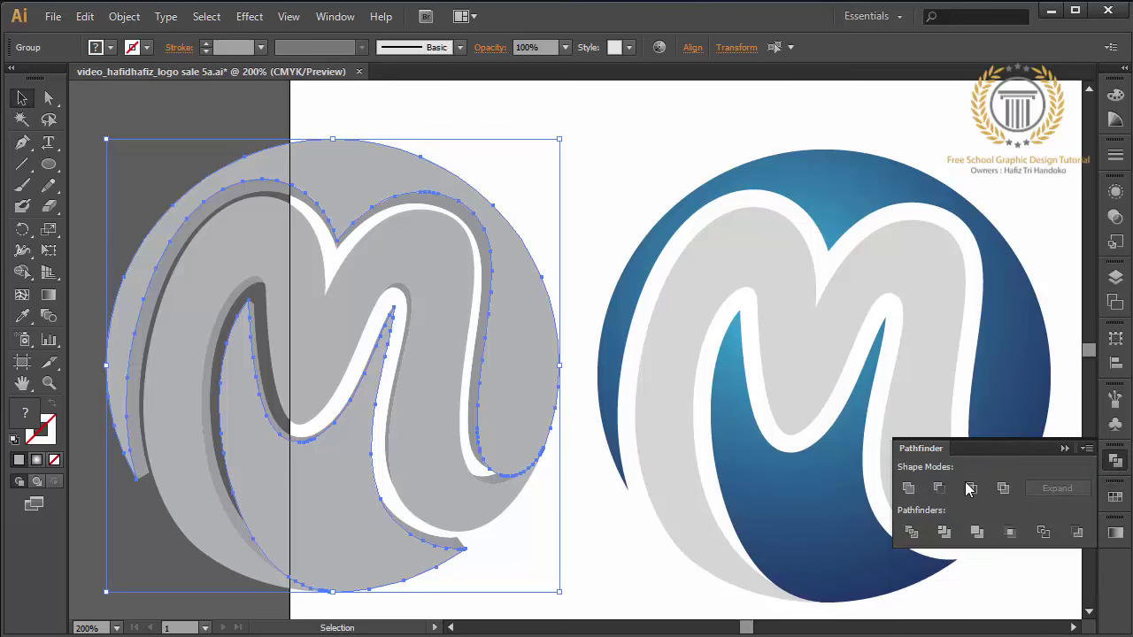
click(908, 487)
click(22, 316)
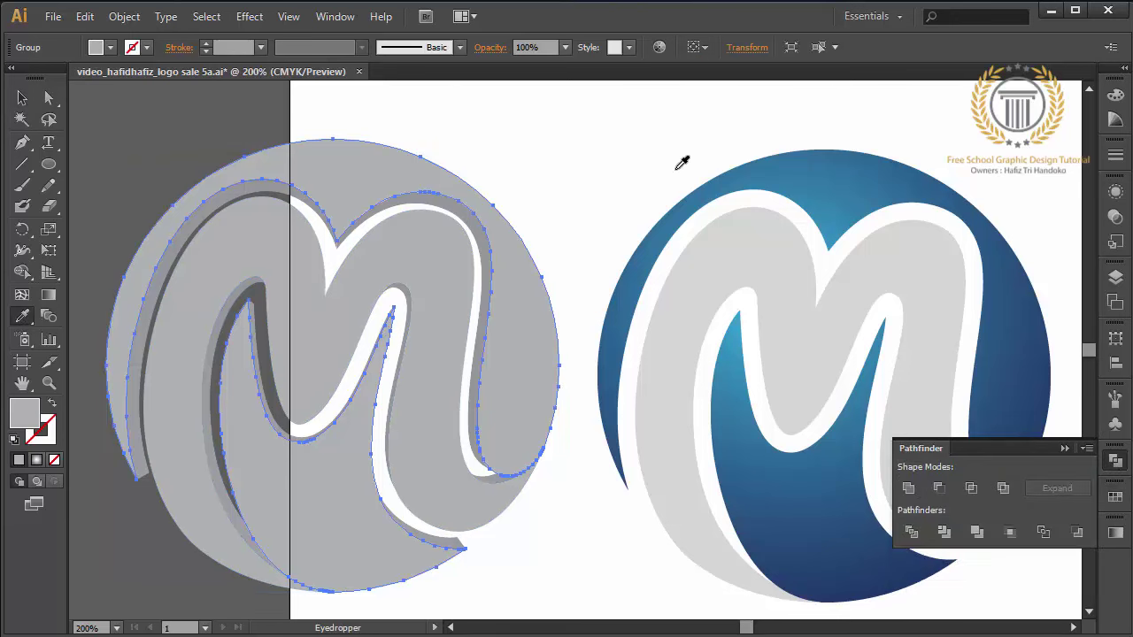
click(753, 183)
key(g)
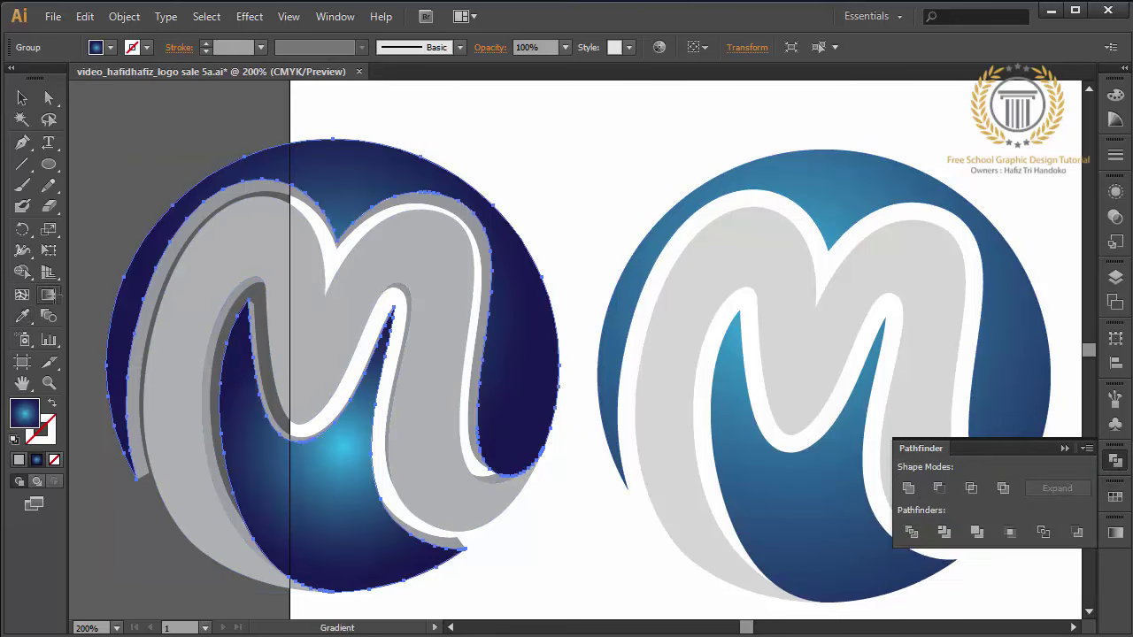
drag(308, 272, 569, 574)
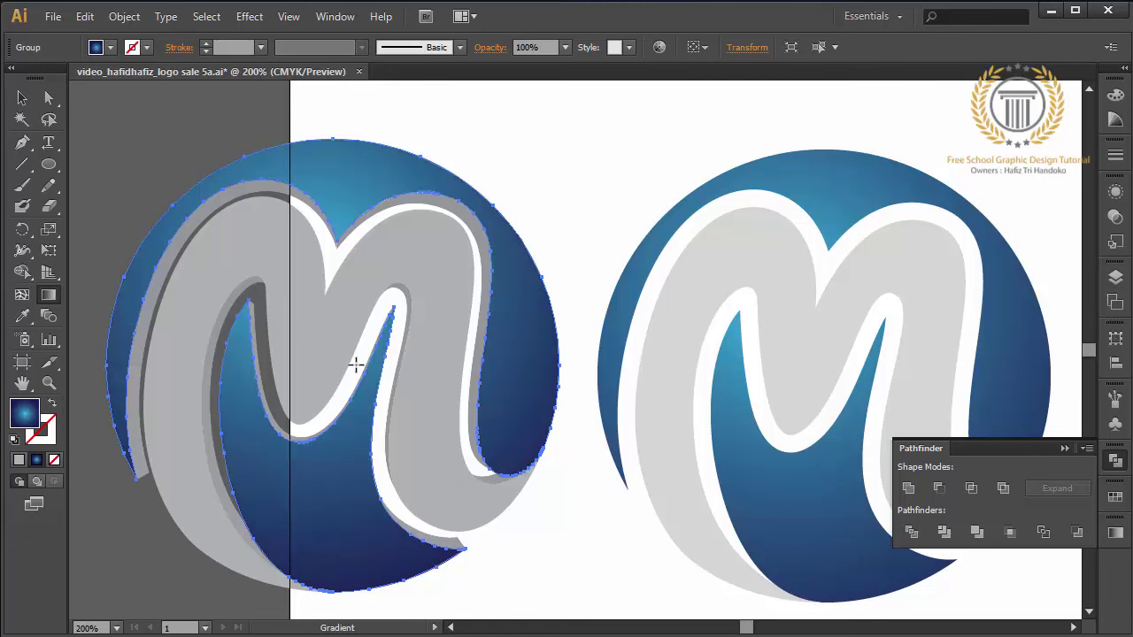
drag(308, 301, 584, 595)
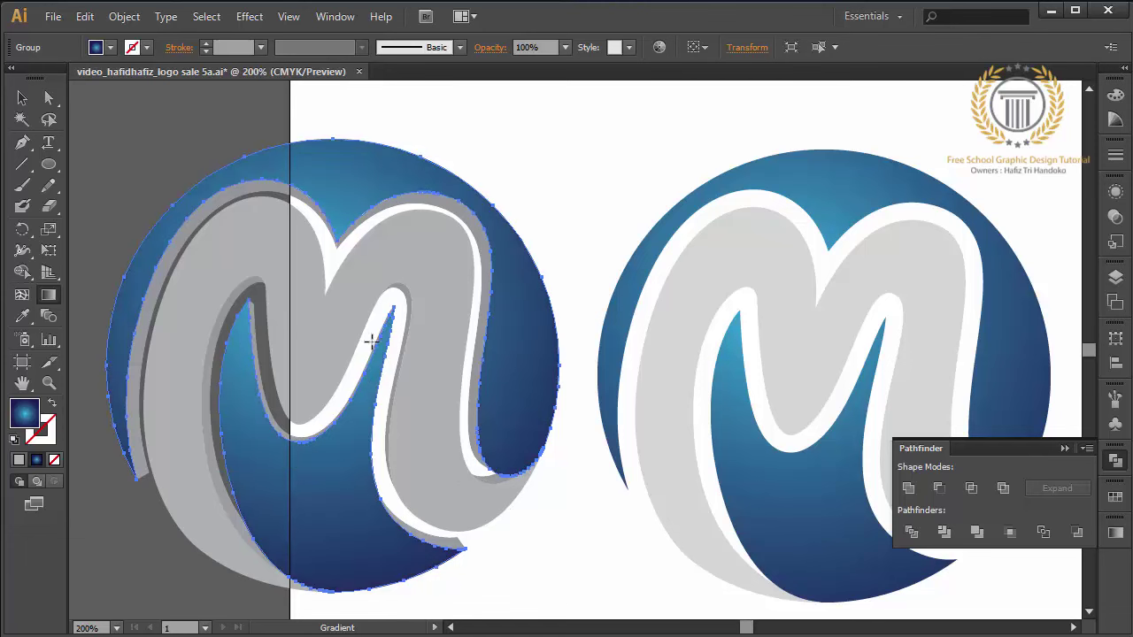
drag(310, 301, 582, 610)
Step: Fill the grey M shape with the white-to-black gradient swatch
click(24, 100)
right_click(285, 215)
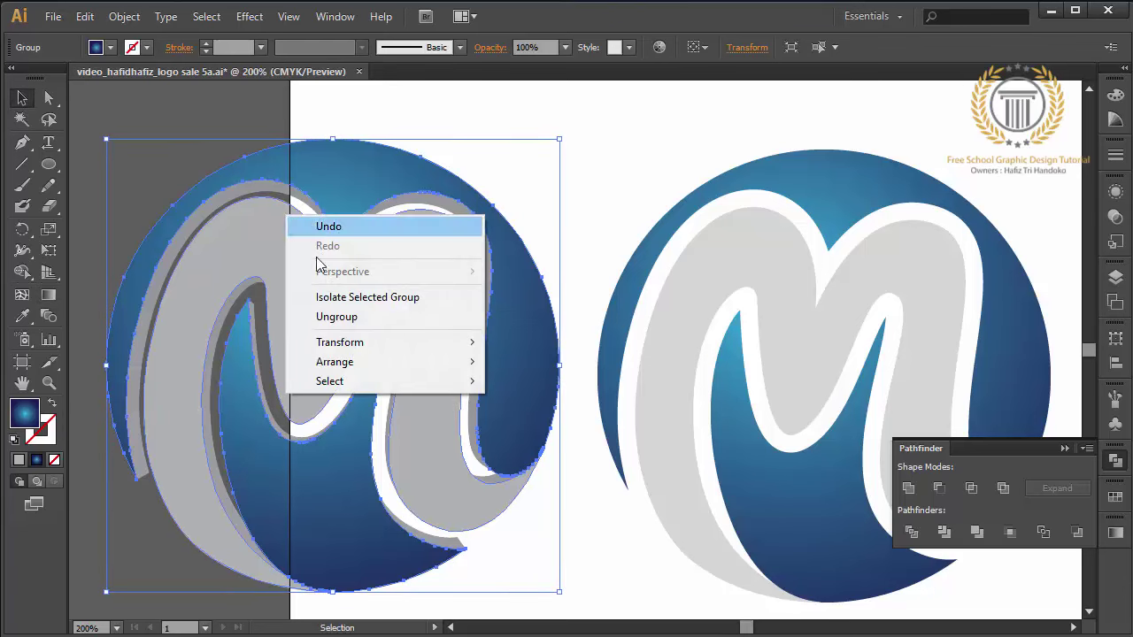
click(128, 198)
click(275, 321)
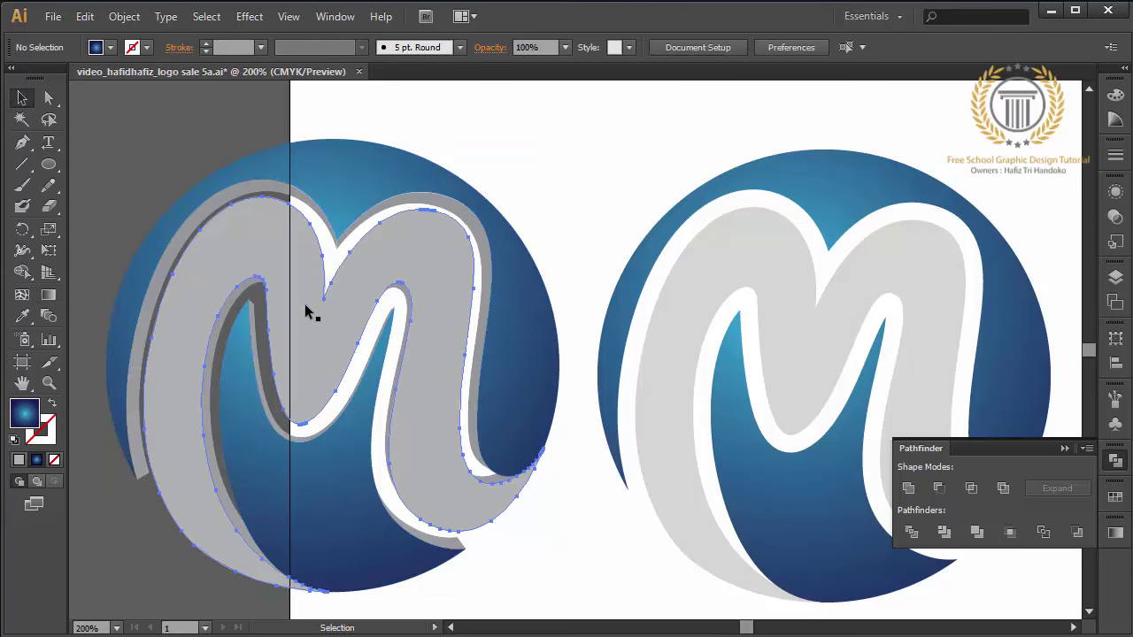
click(22, 316)
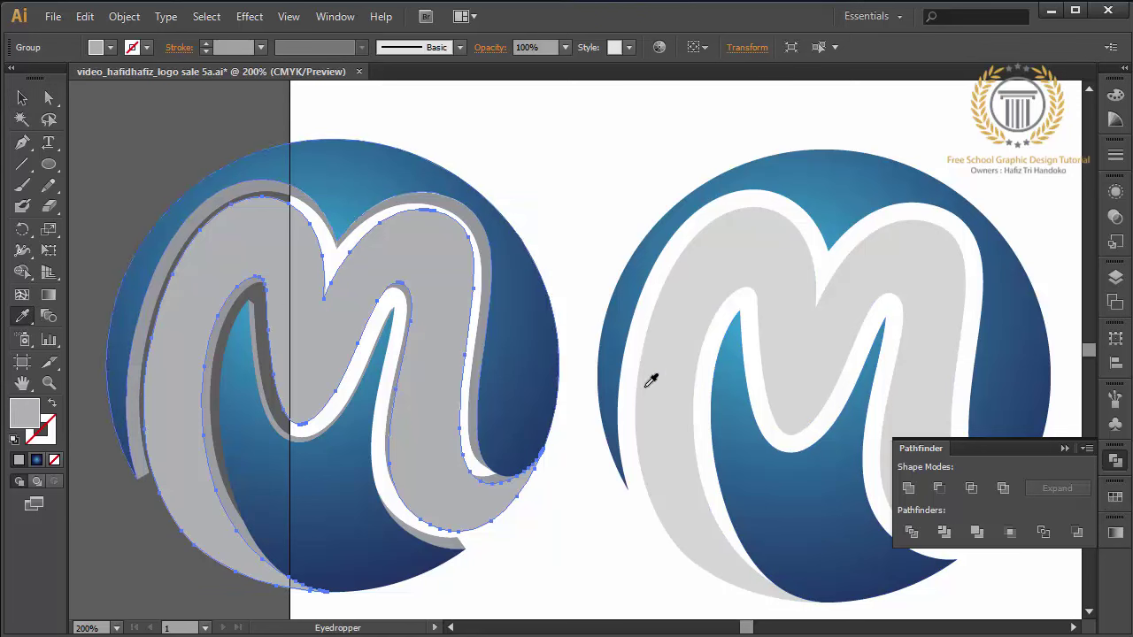
click(1119, 533)
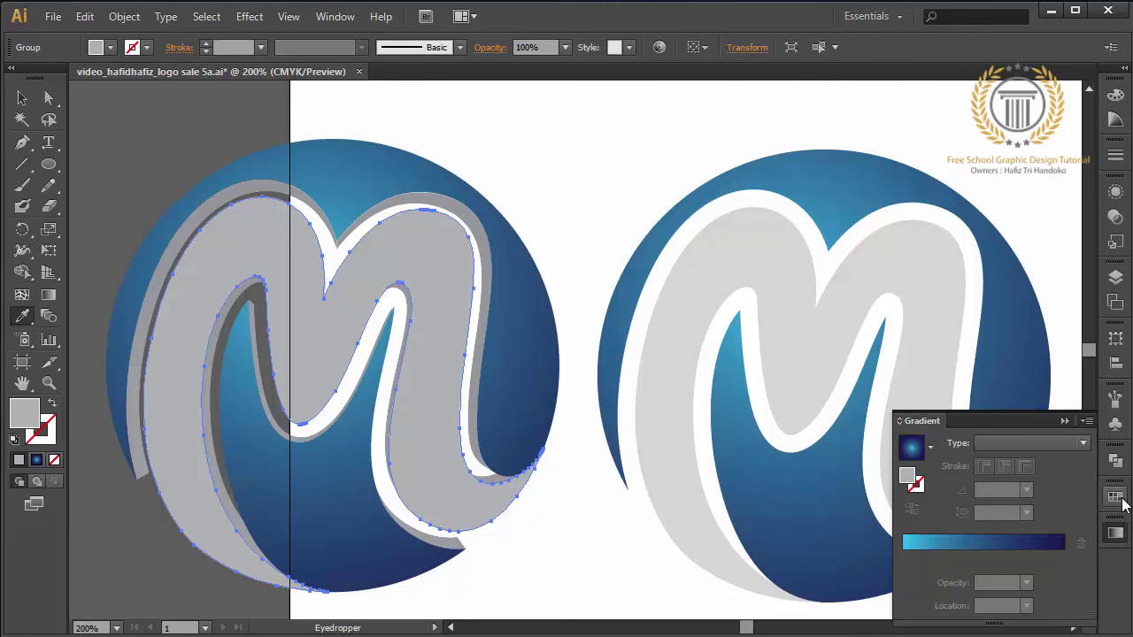
click(1120, 501)
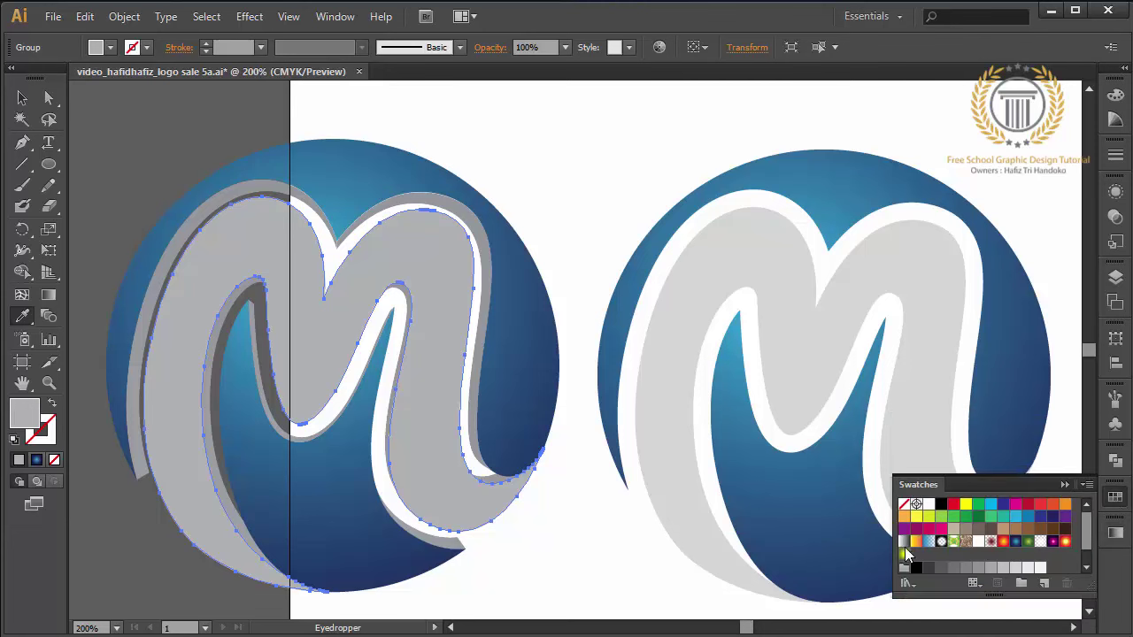
click(904, 542)
click(1062, 485)
Step: Replace the black stop, make the M's gradient radial, and place its highlight near the top
click(1119, 533)
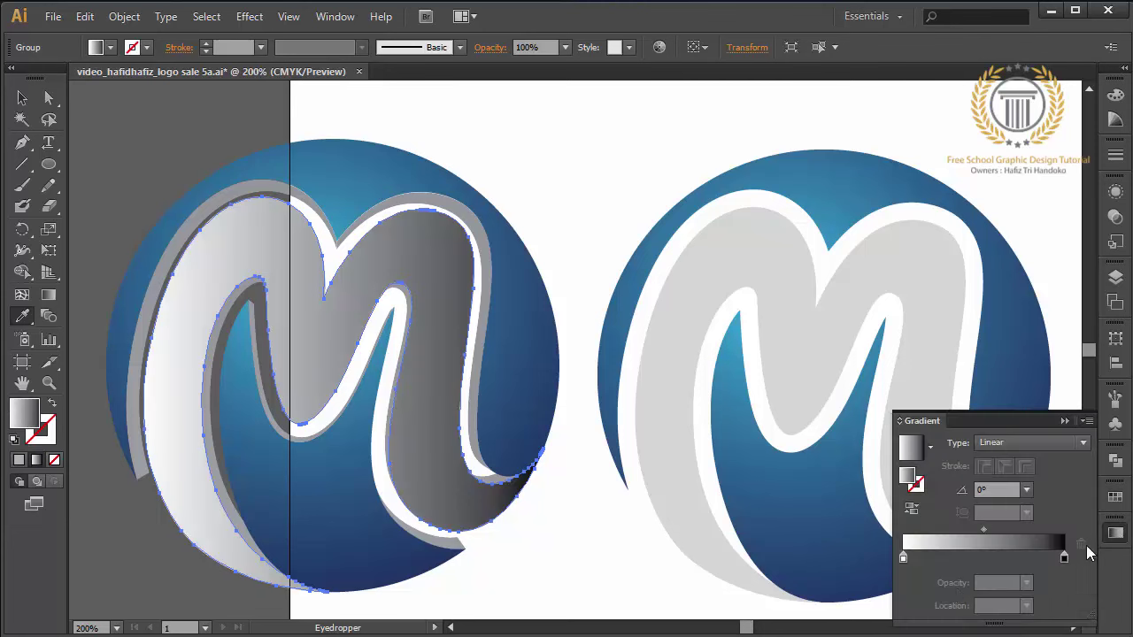
click(1002, 563)
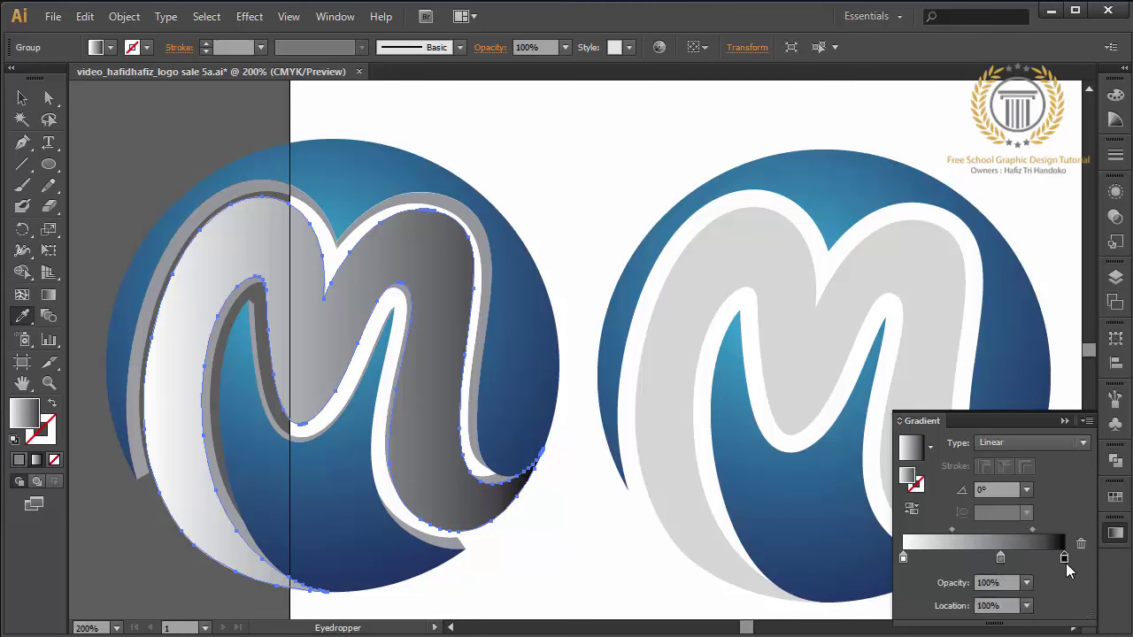
drag(1067, 565, 1062, 597)
click(1000, 560)
drag(1000, 560, 1064, 559)
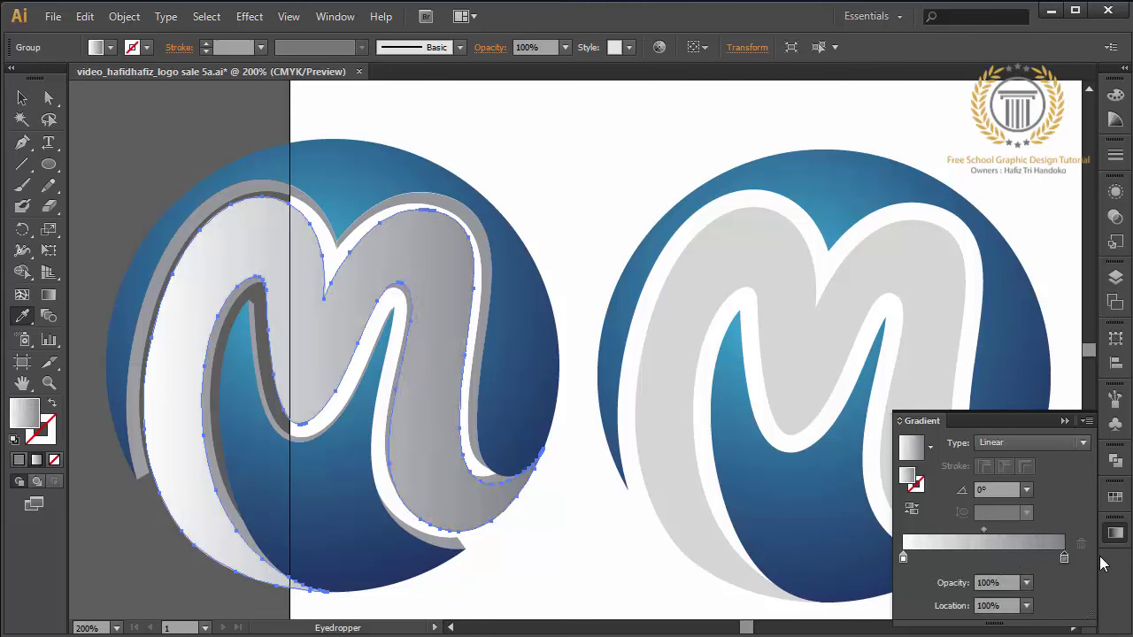
click(1009, 443)
click(996, 475)
click(1062, 422)
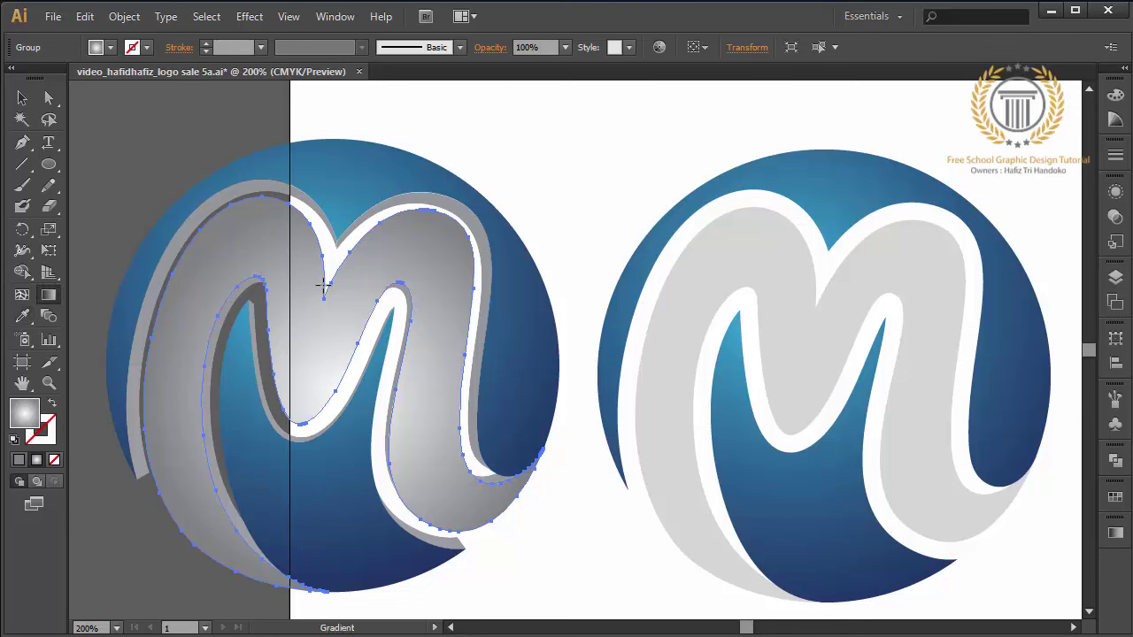
drag(324, 283, 566, 520)
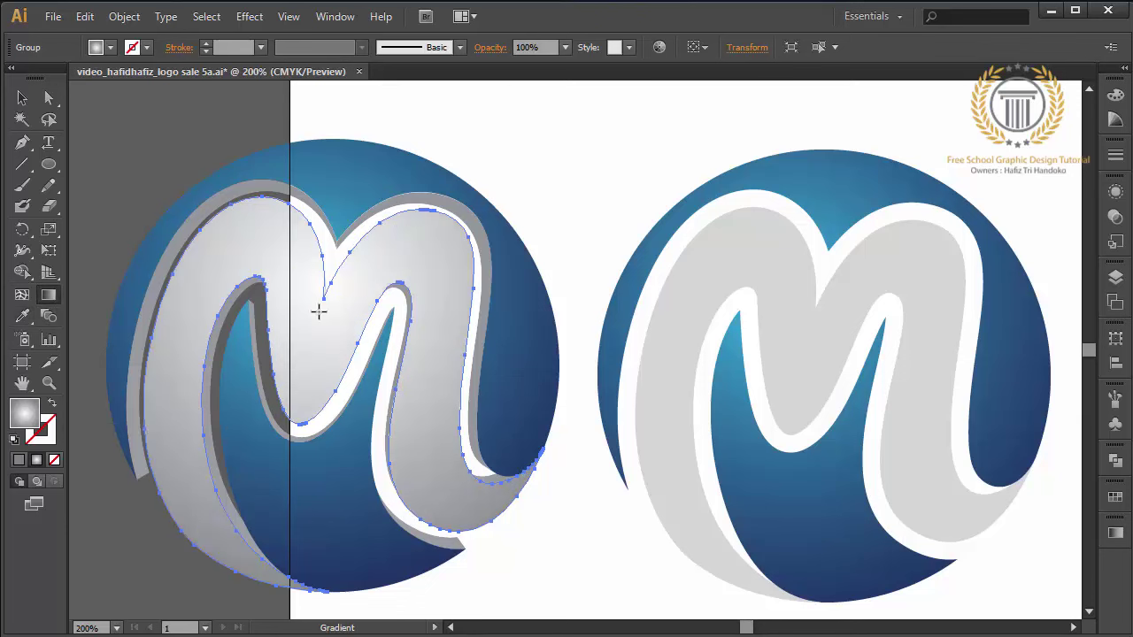
drag(324, 297, 553, 567)
click(22, 97)
click(115, 144)
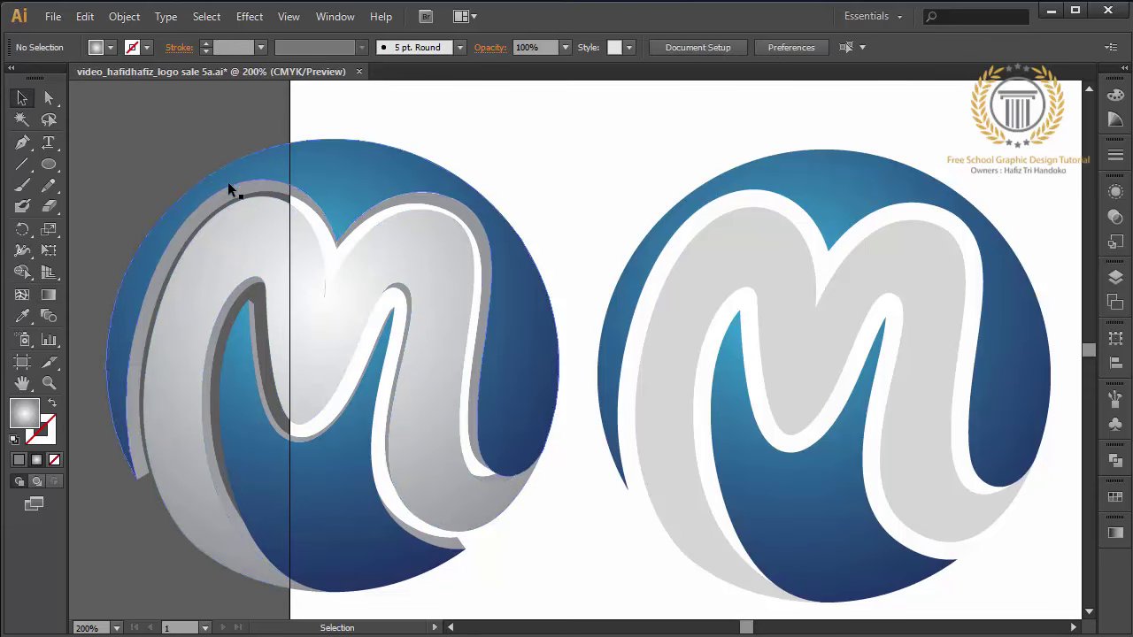
Step: Inspect the M's edges up close, then move the flat logo further right
key(ctrl+plus)
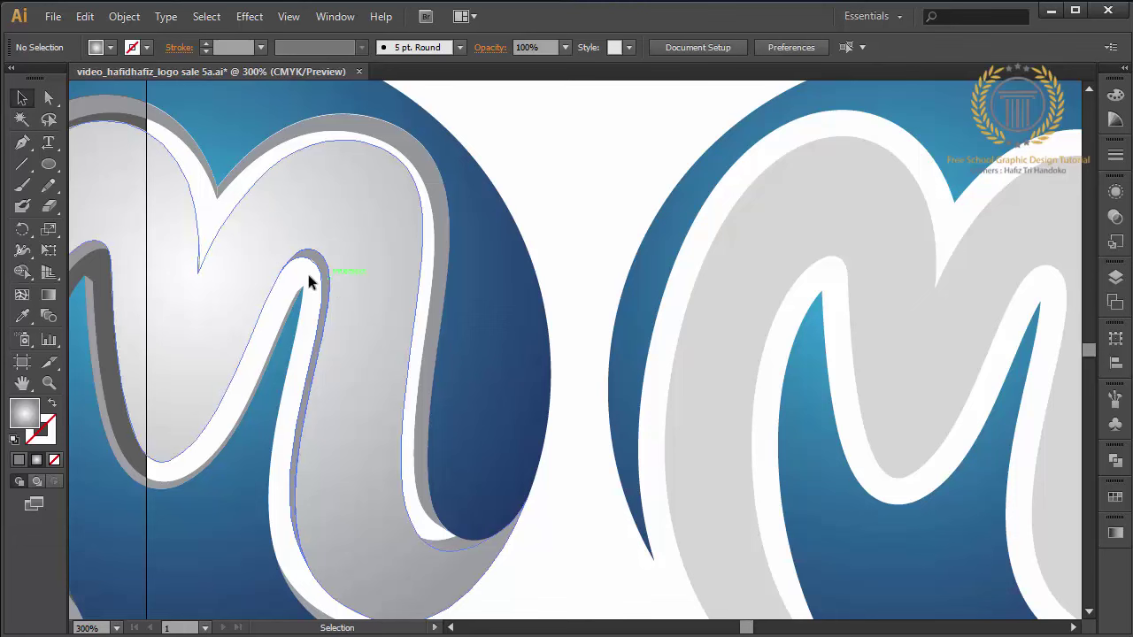
click(202, 251)
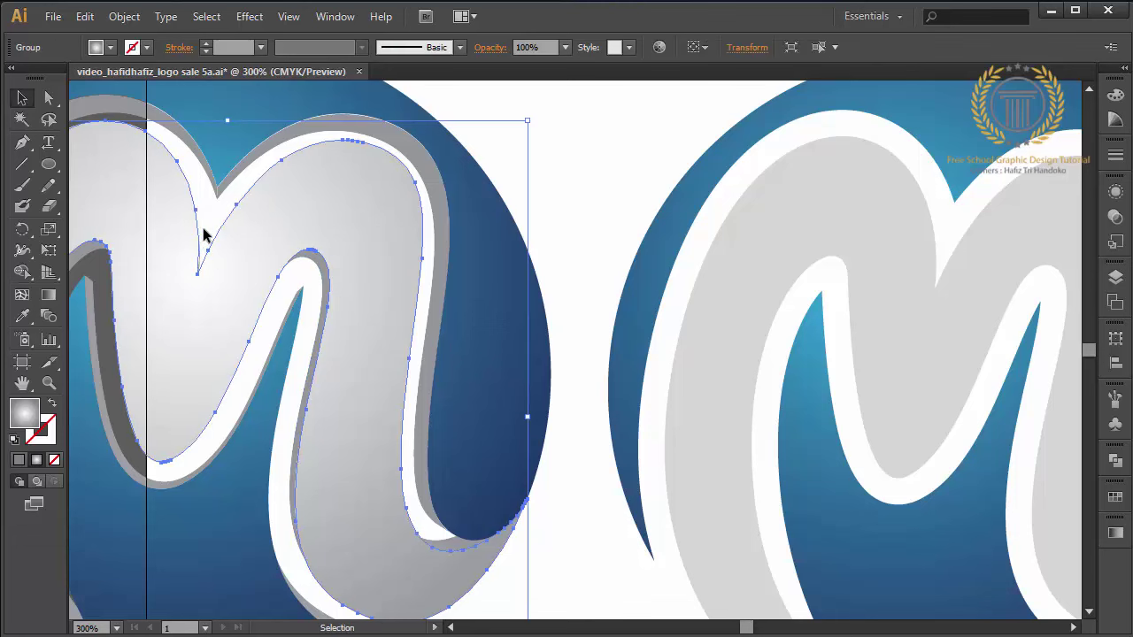
shift+click(199, 316)
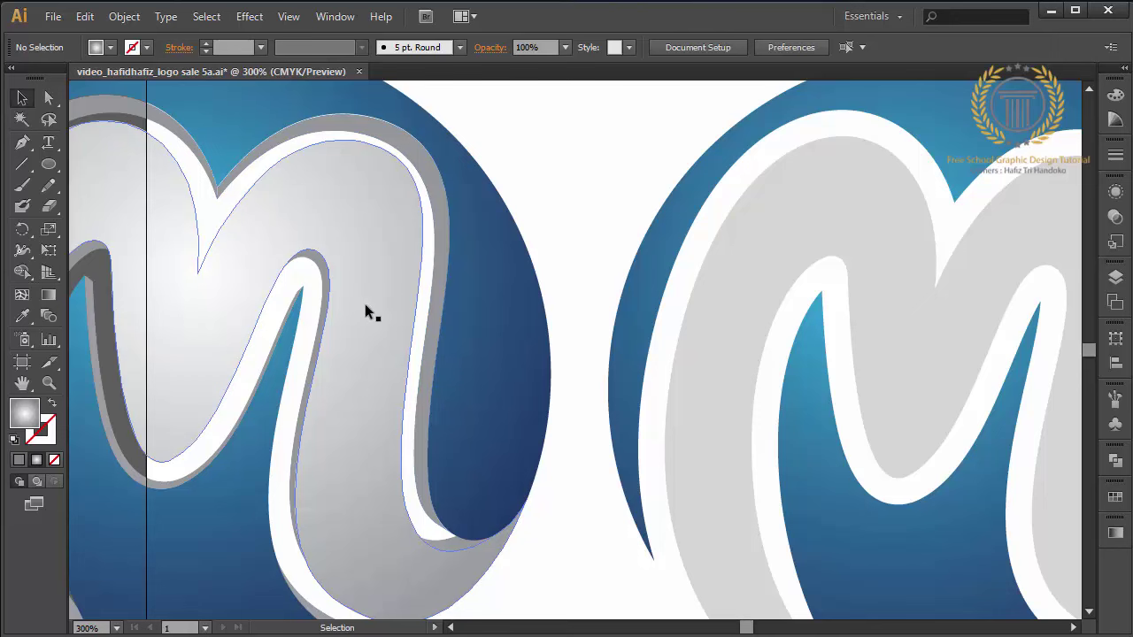
key(ctrl+minus)
key(ctrl+minus)
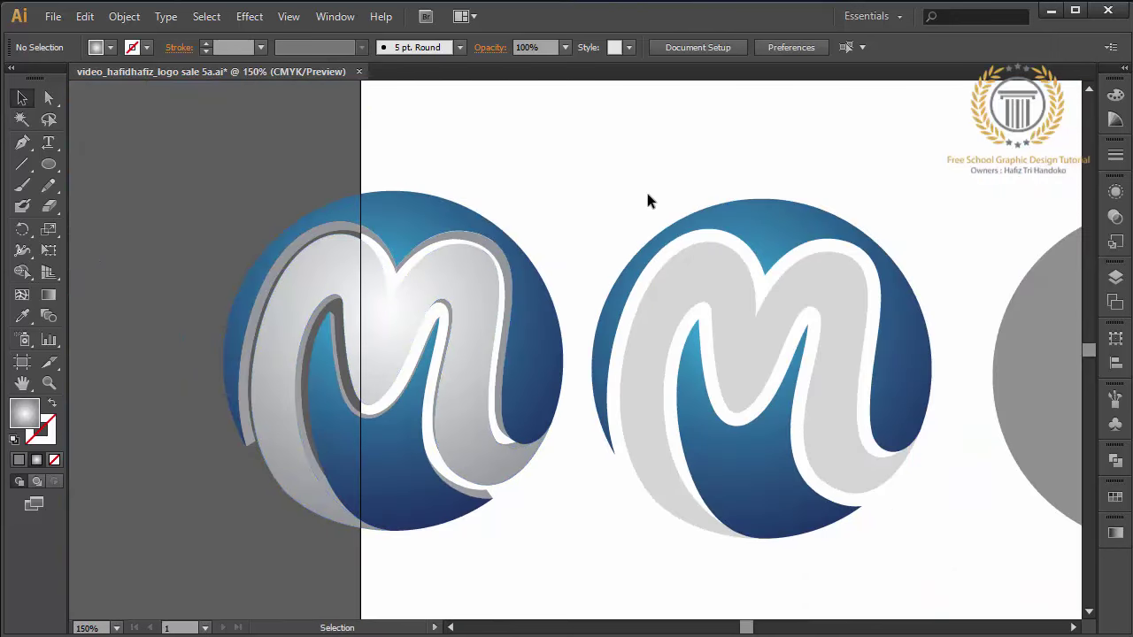
drag(647, 196, 969, 509)
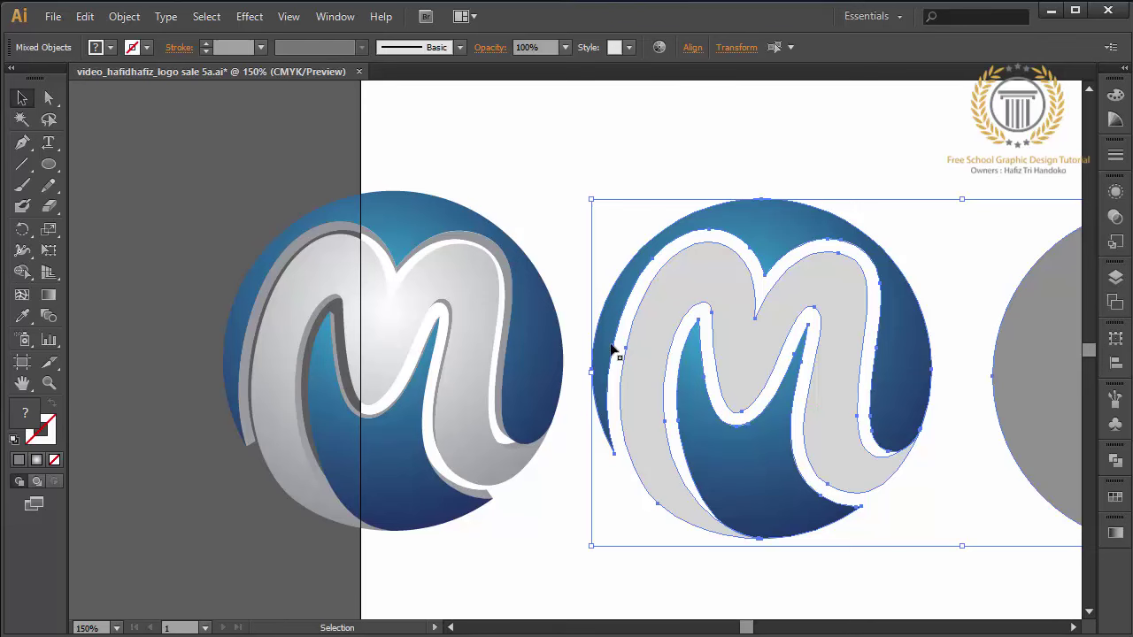
drag(602, 349, 1029, 356)
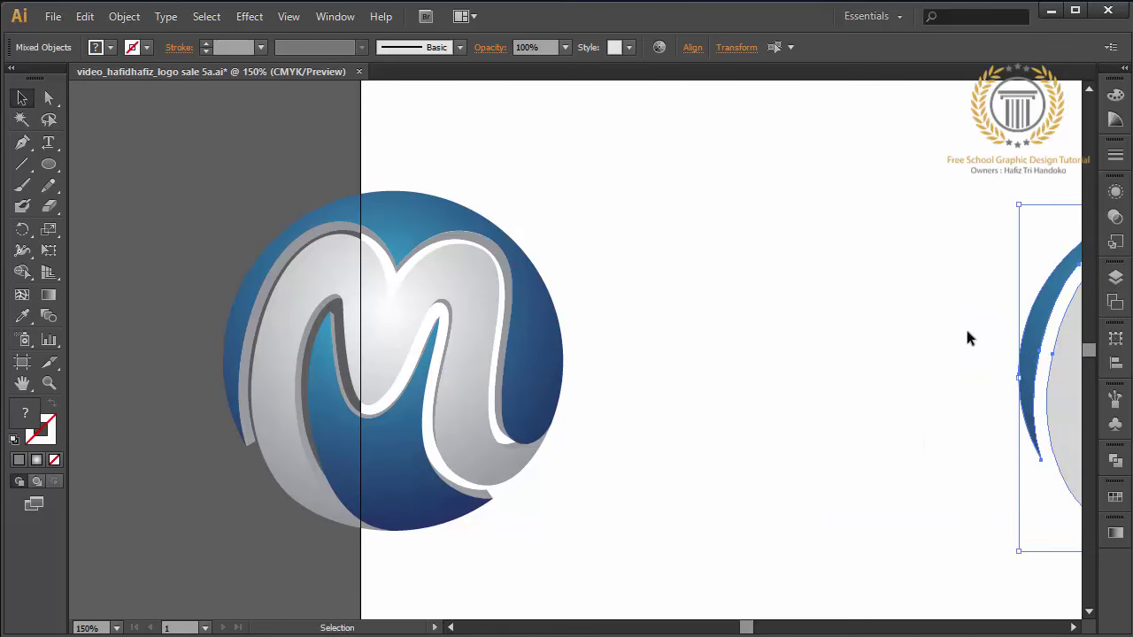
Step: Move the shaded 3D M logo about 108 px right and zoom in on it
drag(617, 180, 189, 522)
drag(363, 495, 676, 499)
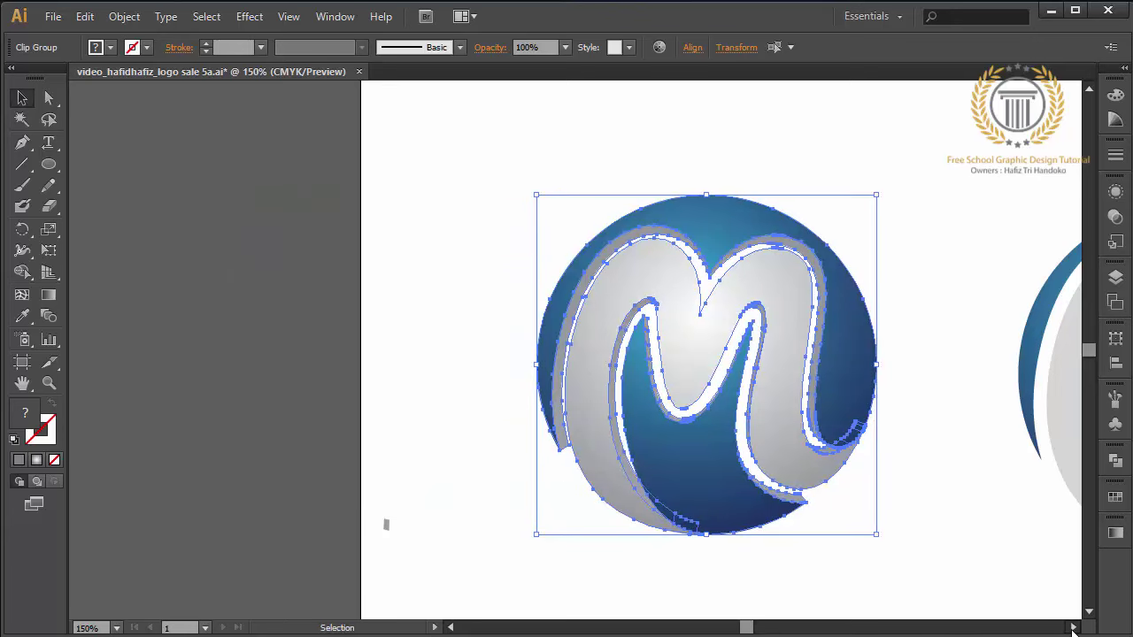
click(1074, 628)
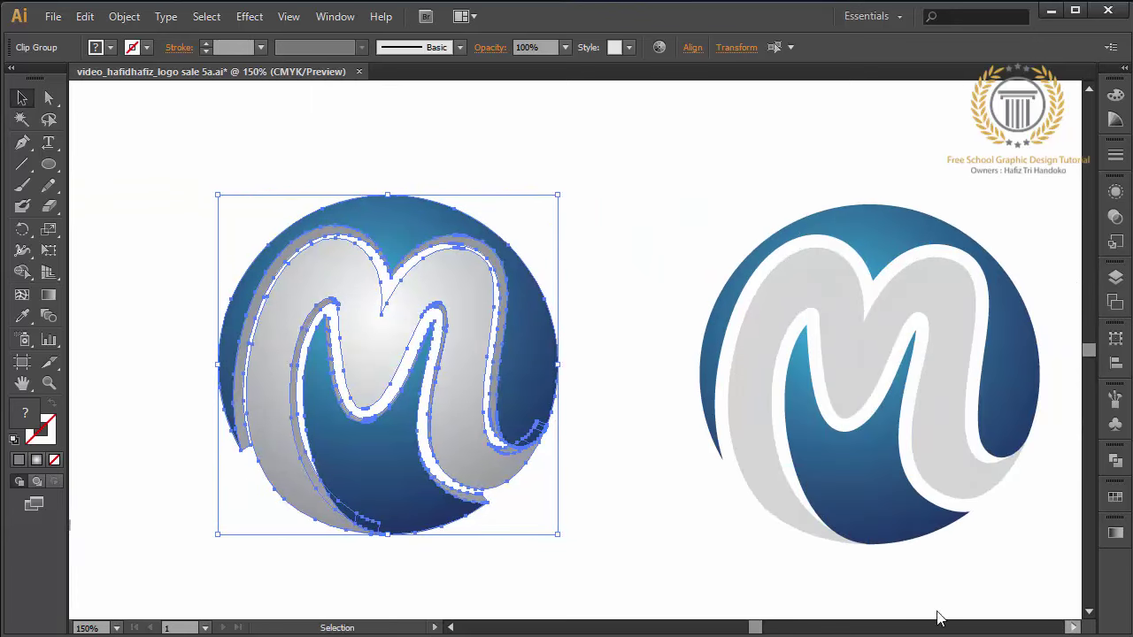
click(727, 544)
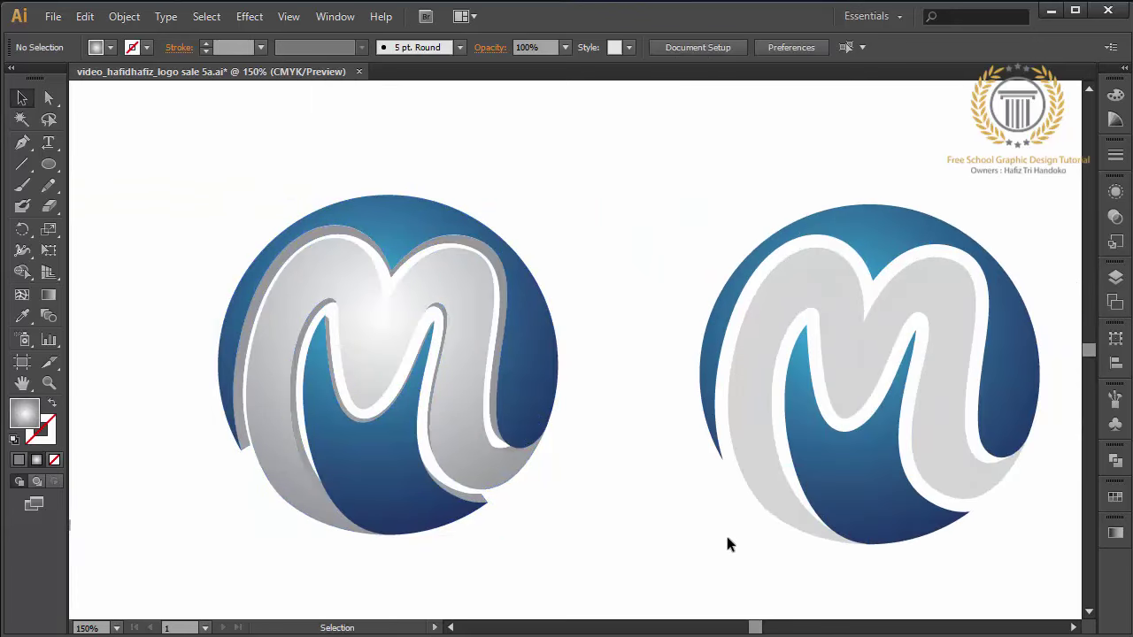
key(ctrl+plus)
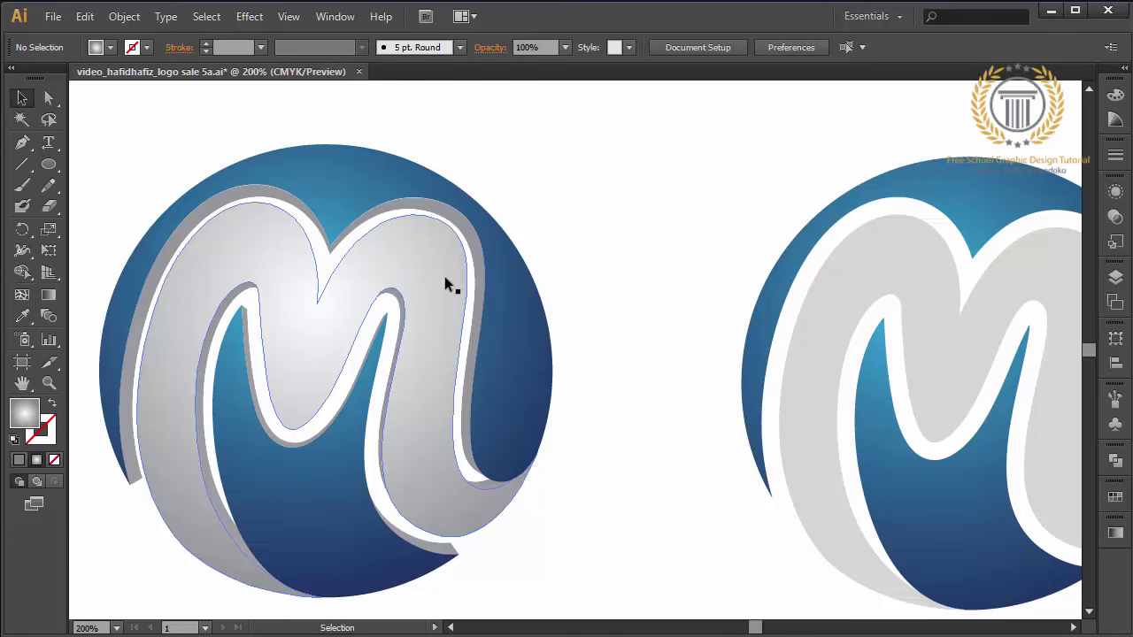
click(451, 219)
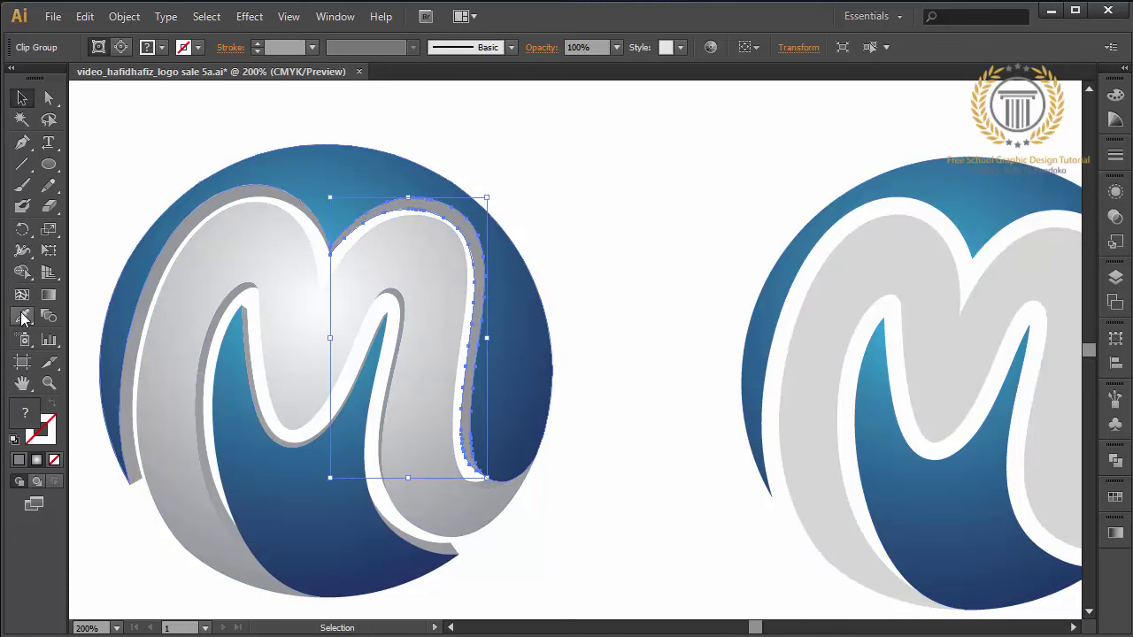
click(295, 346)
click(1116, 499)
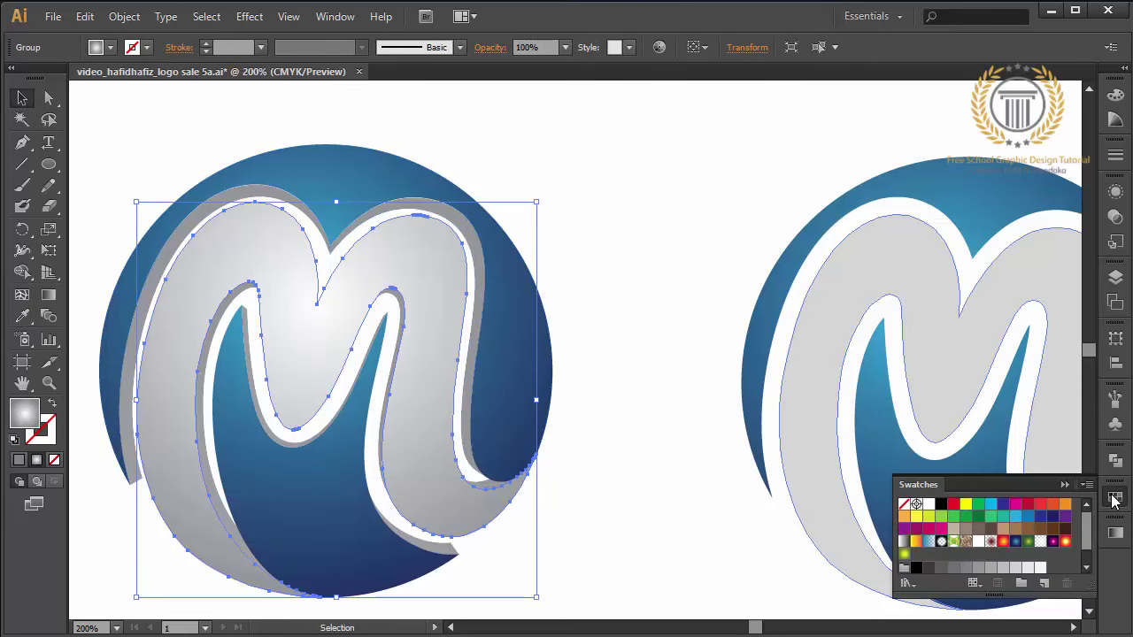
click(1066, 543)
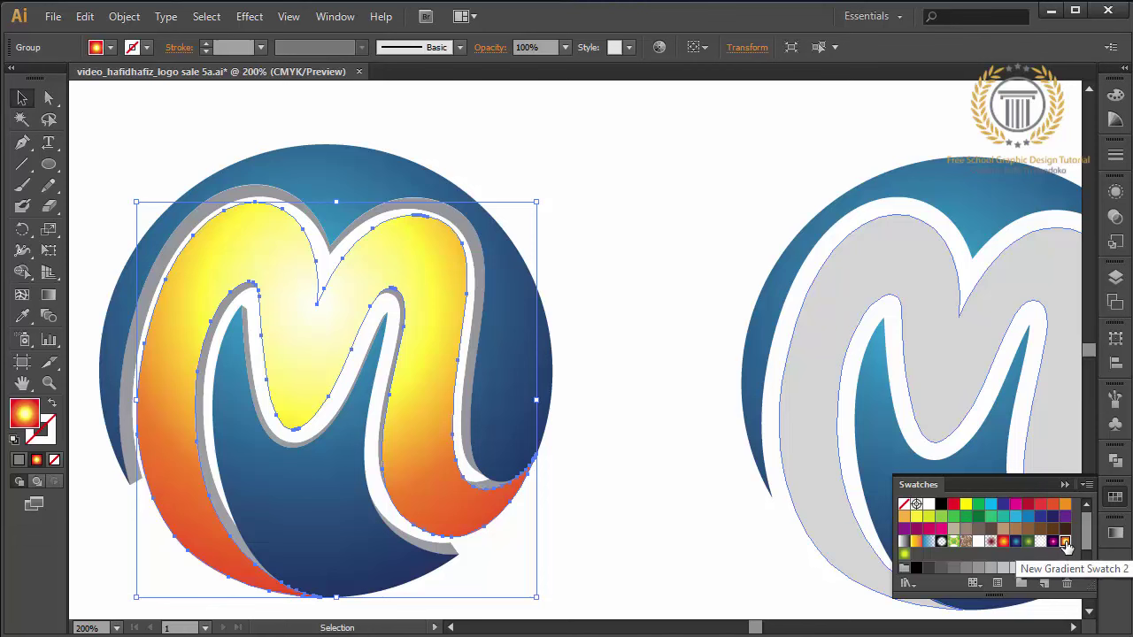
click(1003, 542)
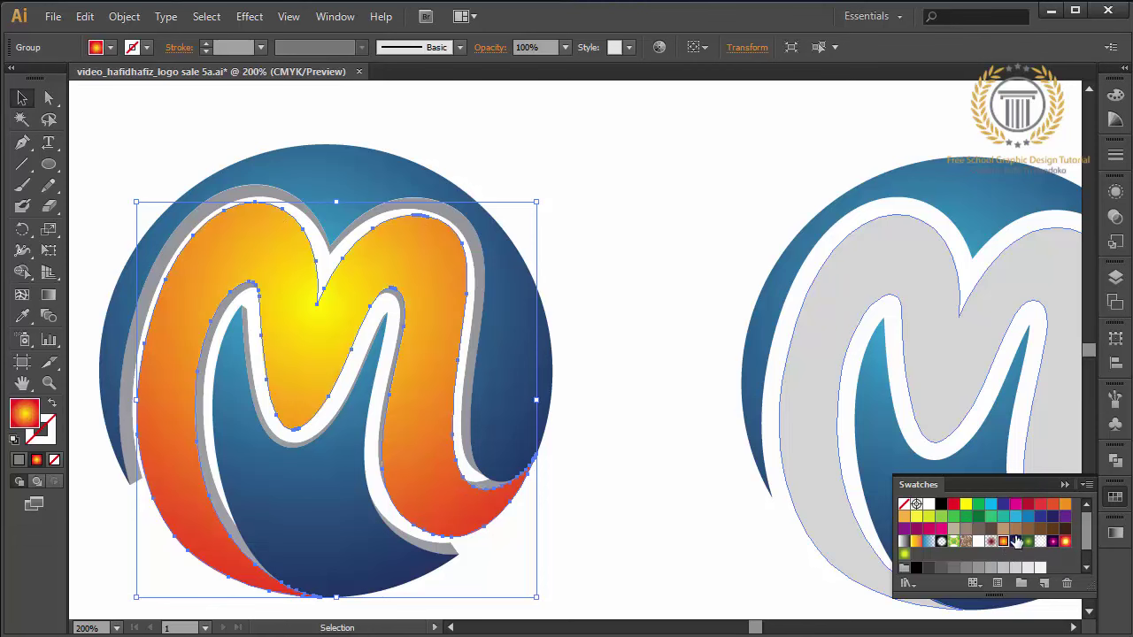
click(1065, 485)
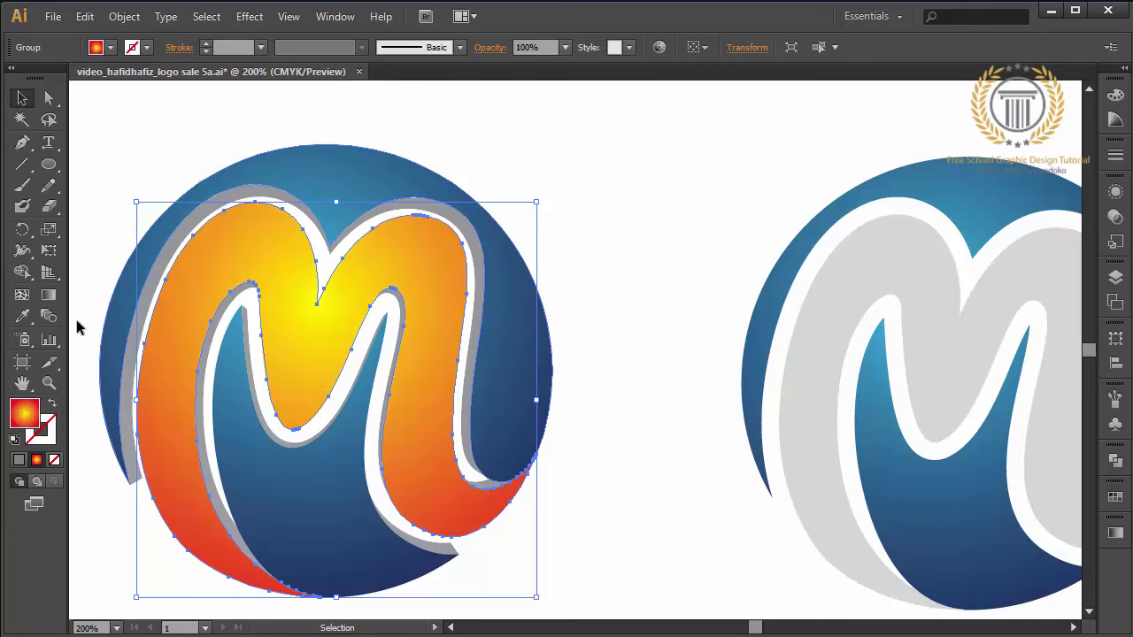
click(132, 205)
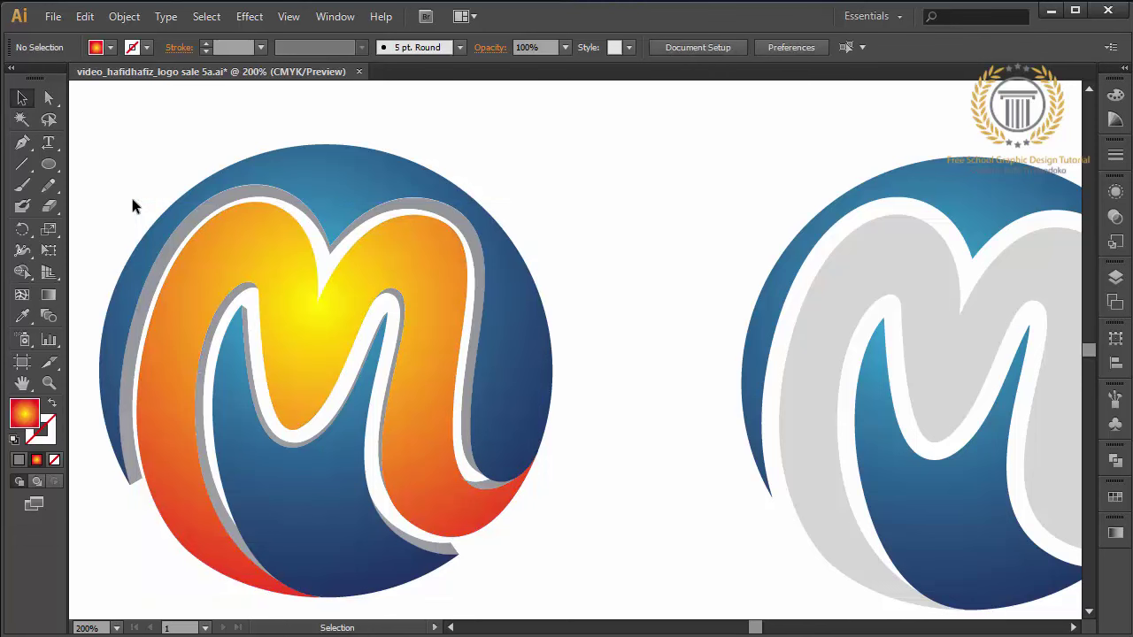
click(189, 225)
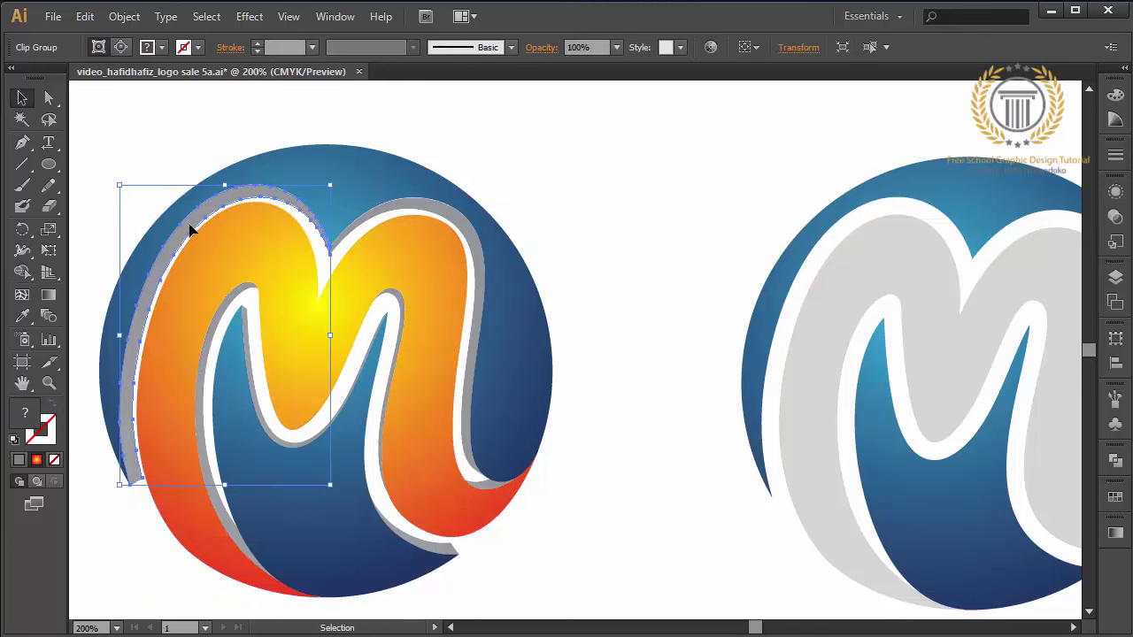
Step: Unite the M's outer outline, right outline, white stroke and lower-right shape into single paths
click(1116, 462)
click(939, 489)
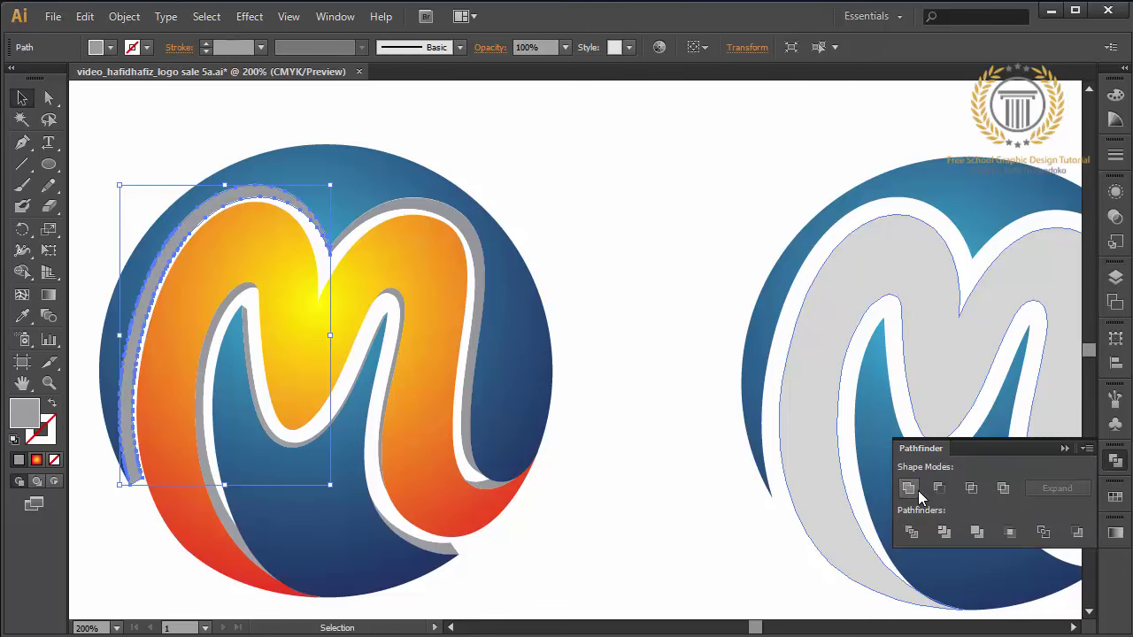
click(354, 233)
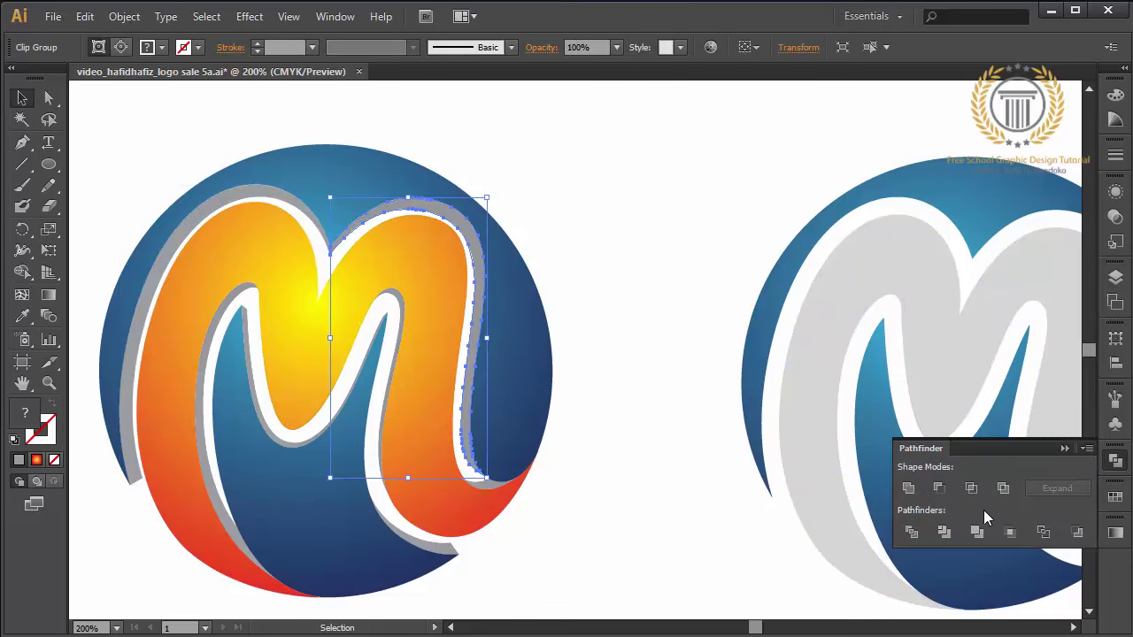
click(909, 488)
click(390, 439)
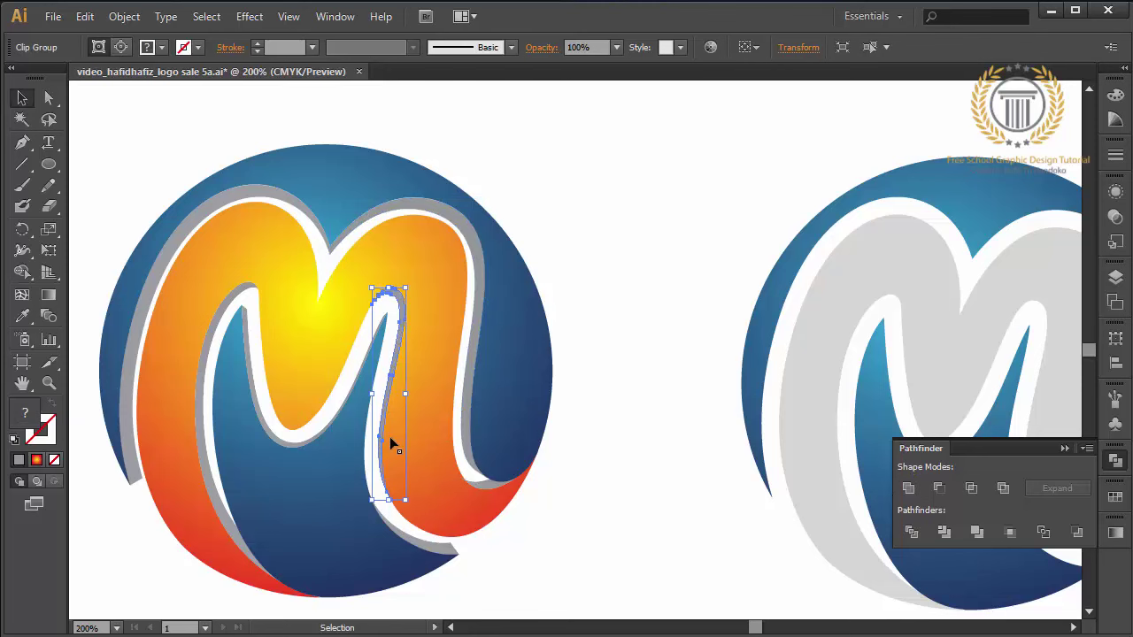
click(910, 487)
click(474, 480)
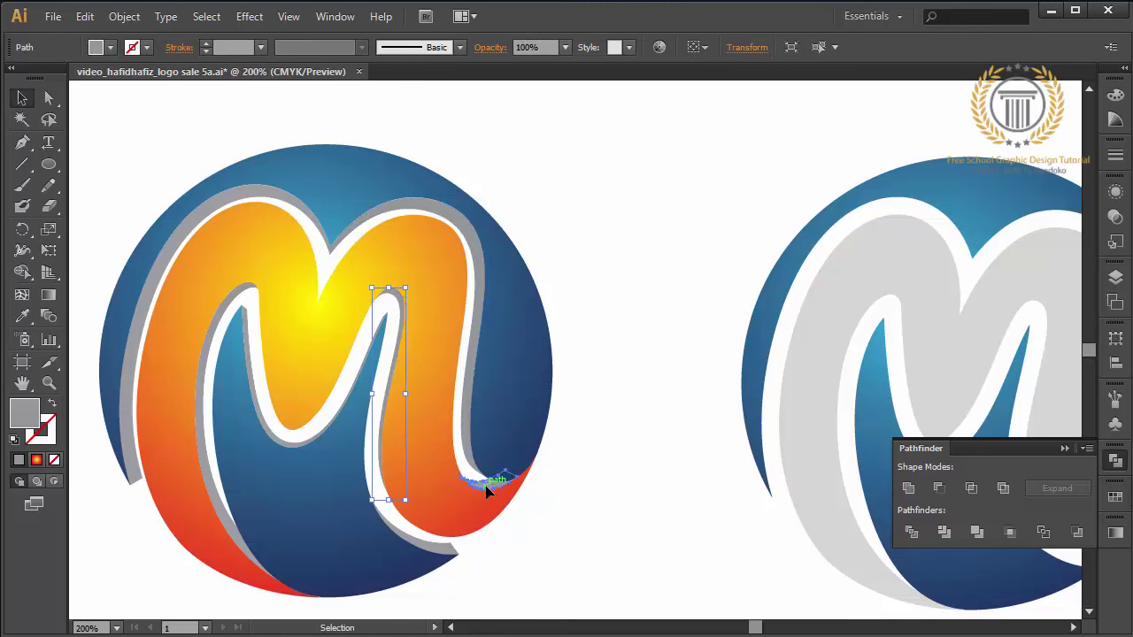
click(909, 487)
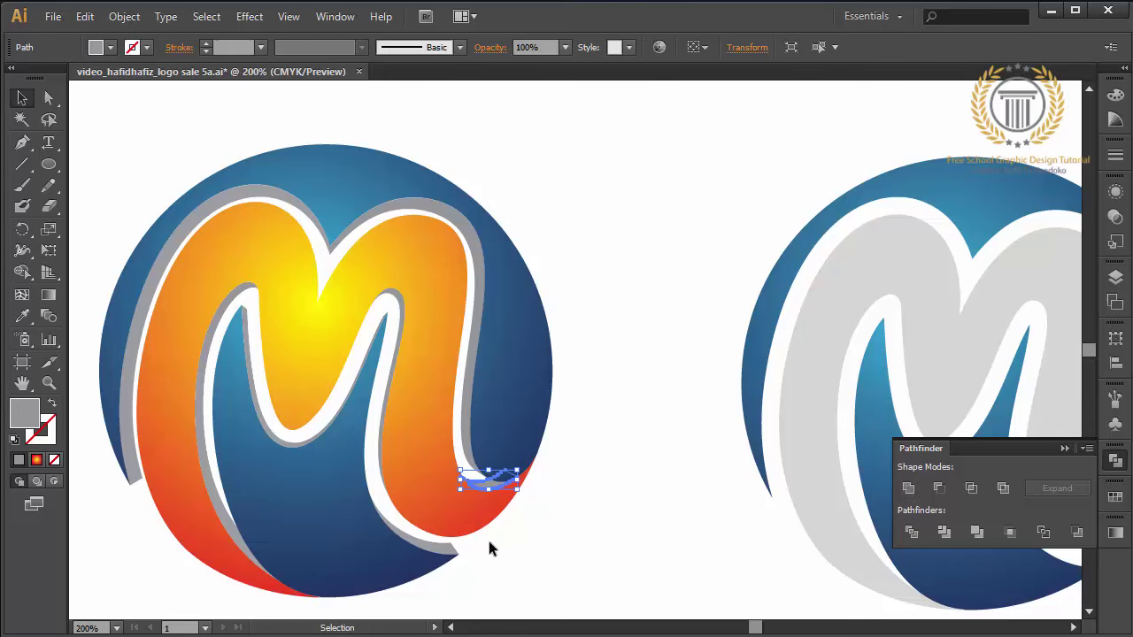
Step: Unite the lower grey stroke and inner V stroke, then check the remaining M strokes
click(429, 542)
click(908, 490)
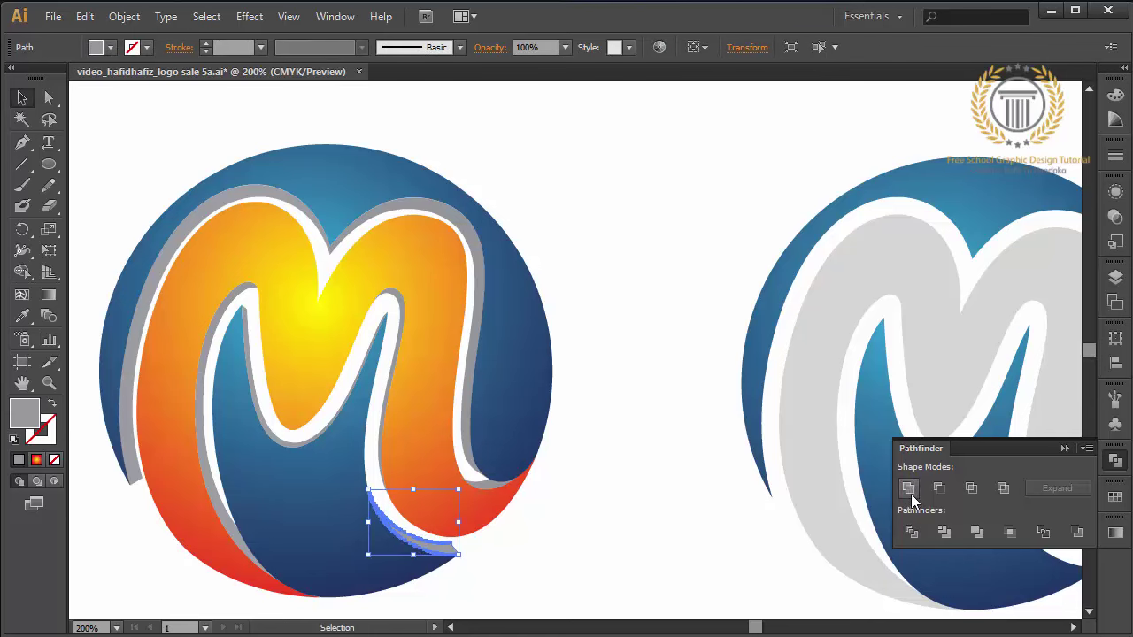
click(289, 443)
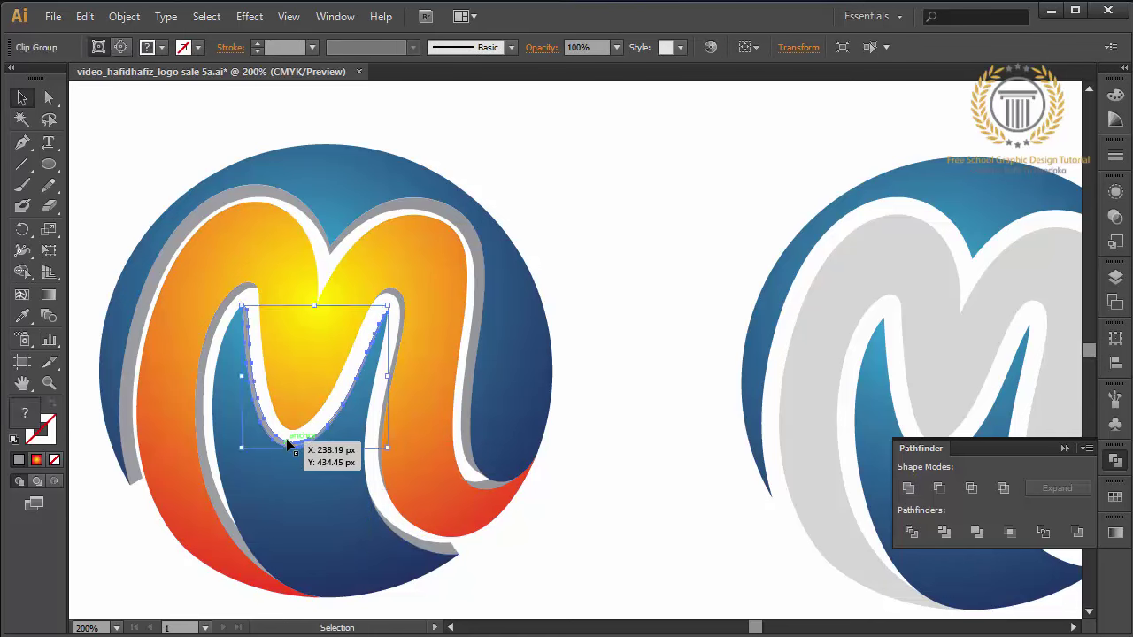
click(909, 490)
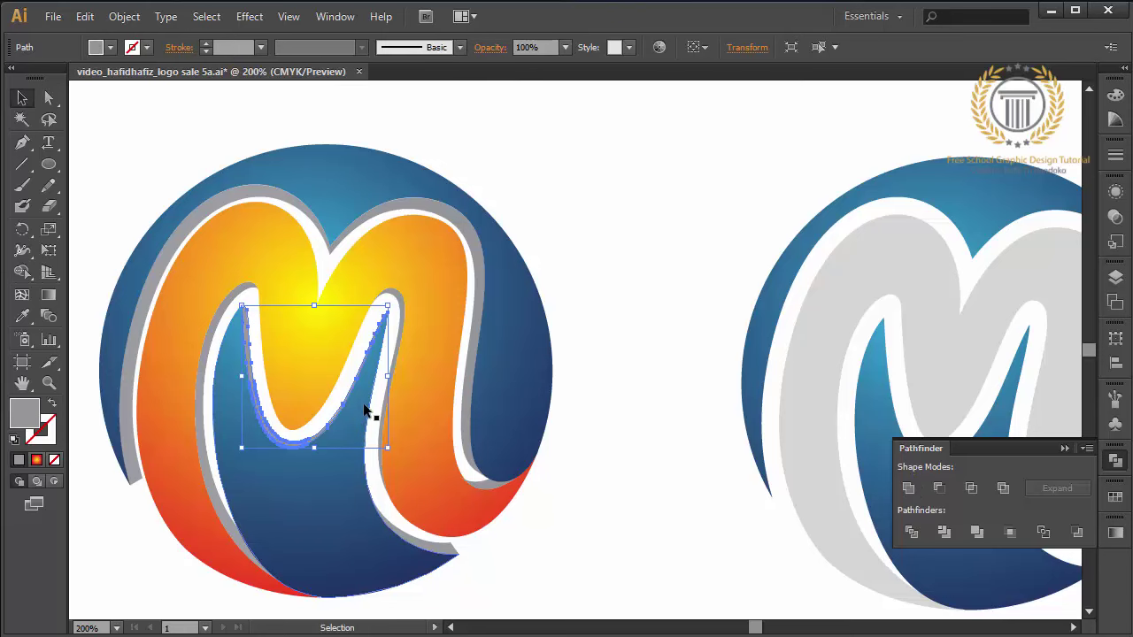
click(385, 386)
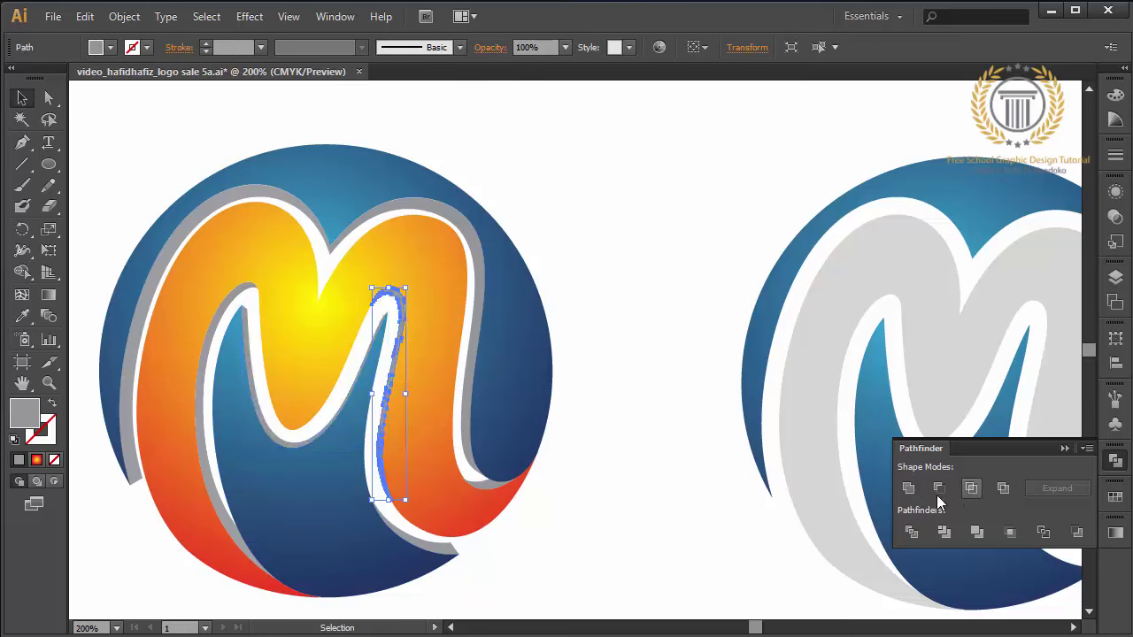
click(250, 346)
click(216, 344)
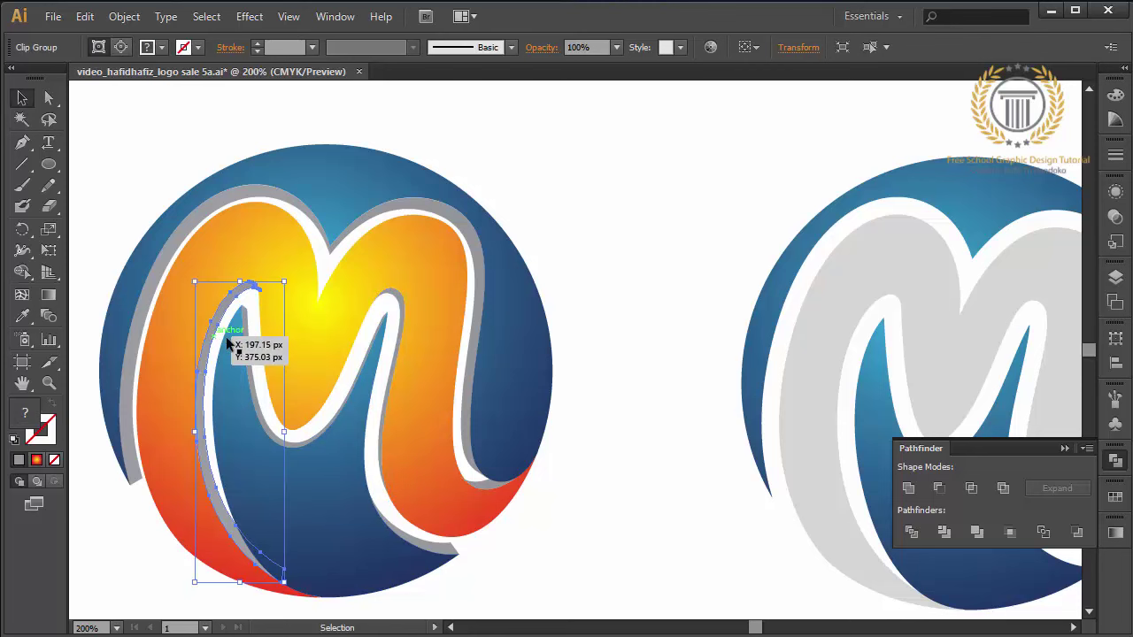
click(623, 507)
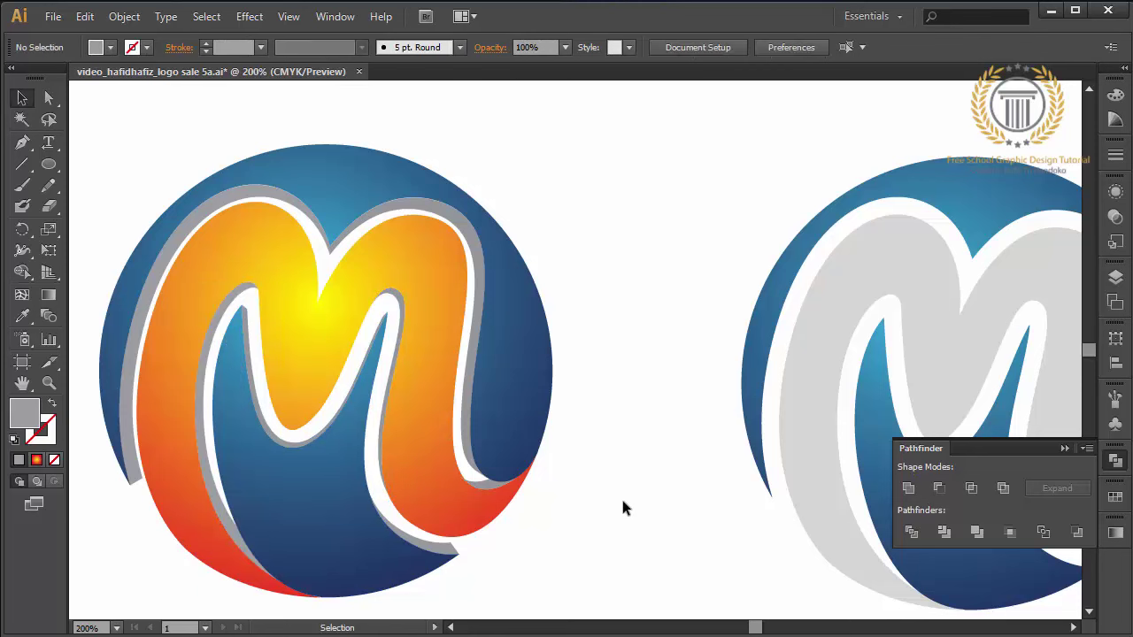
Step: Give the M's right-hand strip the circle's blue gradient, angled down-left
click(478, 283)
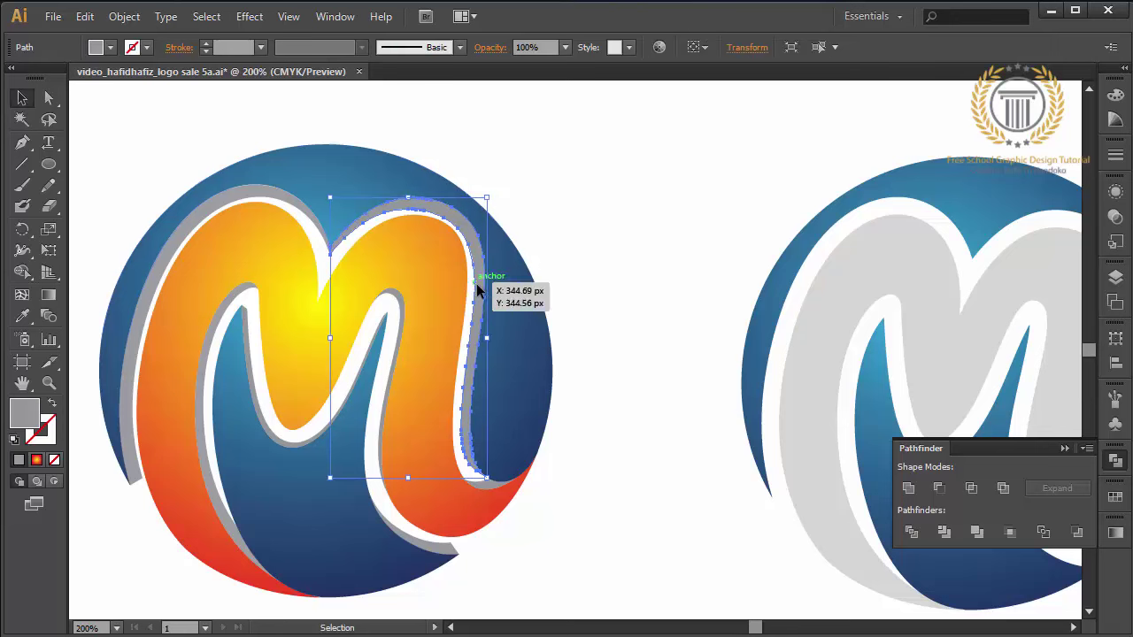
click(24, 319)
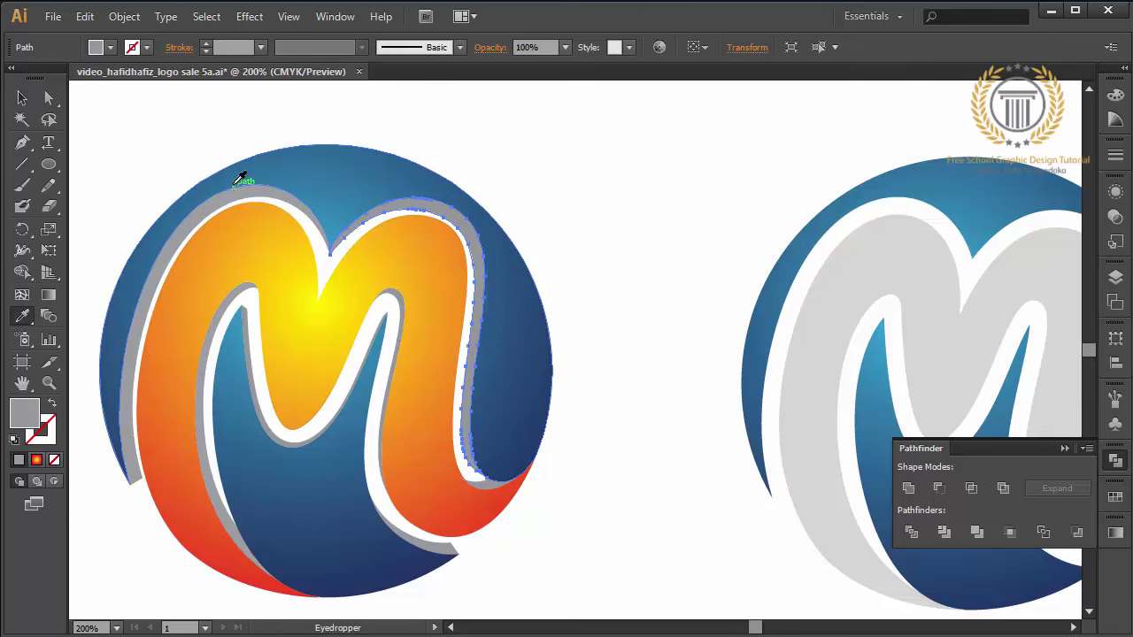
click(237, 173)
click(48, 295)
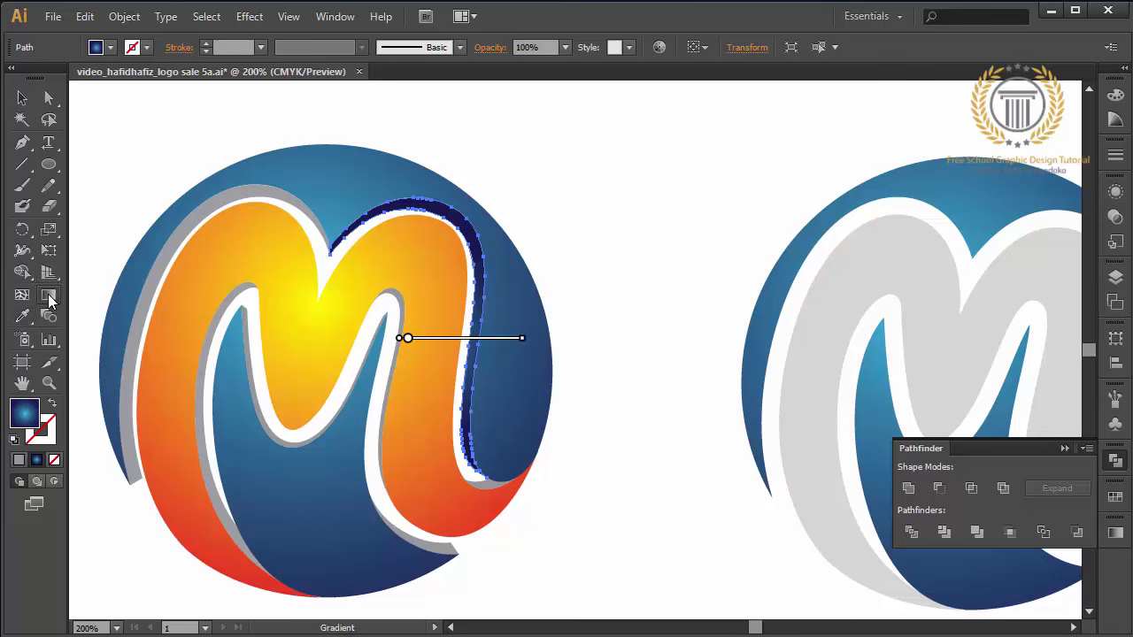
mouse_move(431, 223)
mouse_down()
mouse_move(455, 462)
mouse_move(434, 146)
mouse_up()
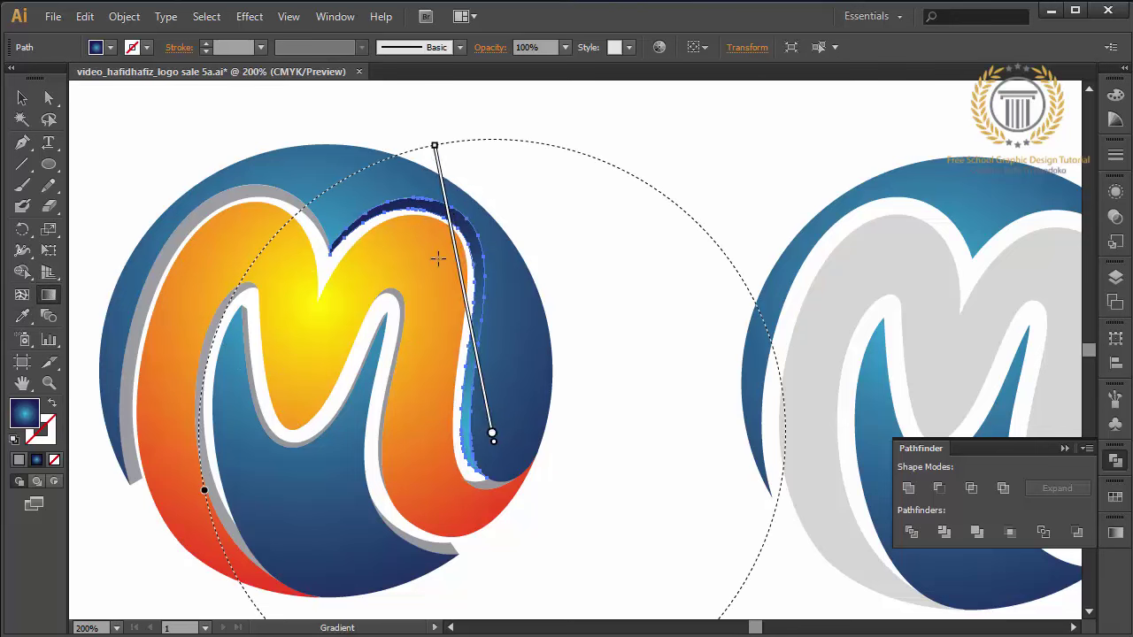
drag(498, 256, 371, 428)
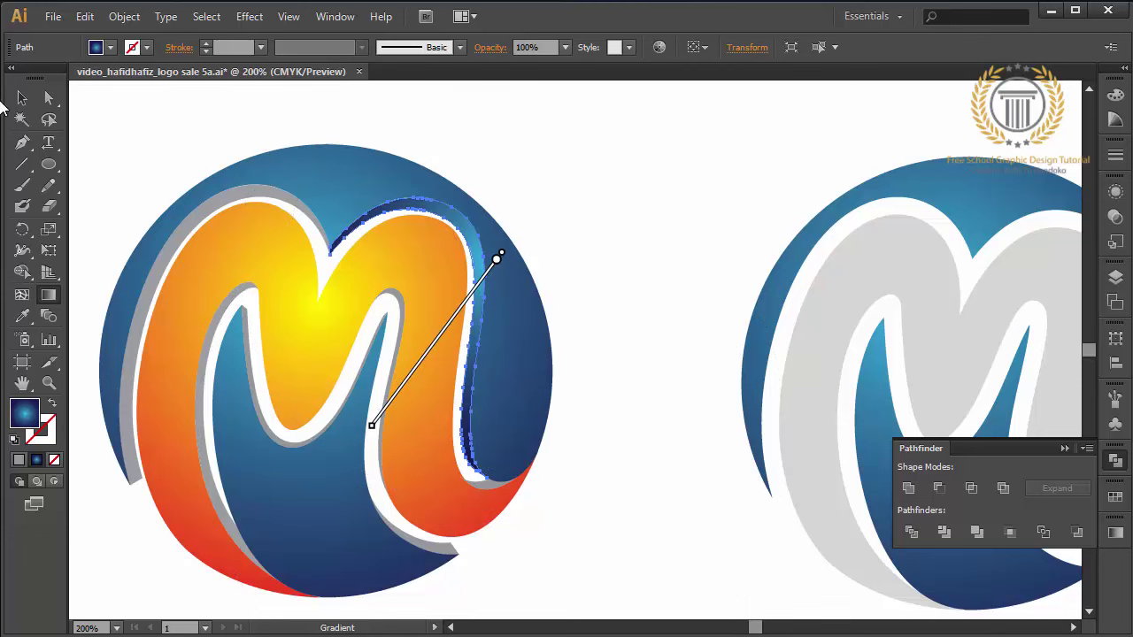
key(v)
click(111, 161)
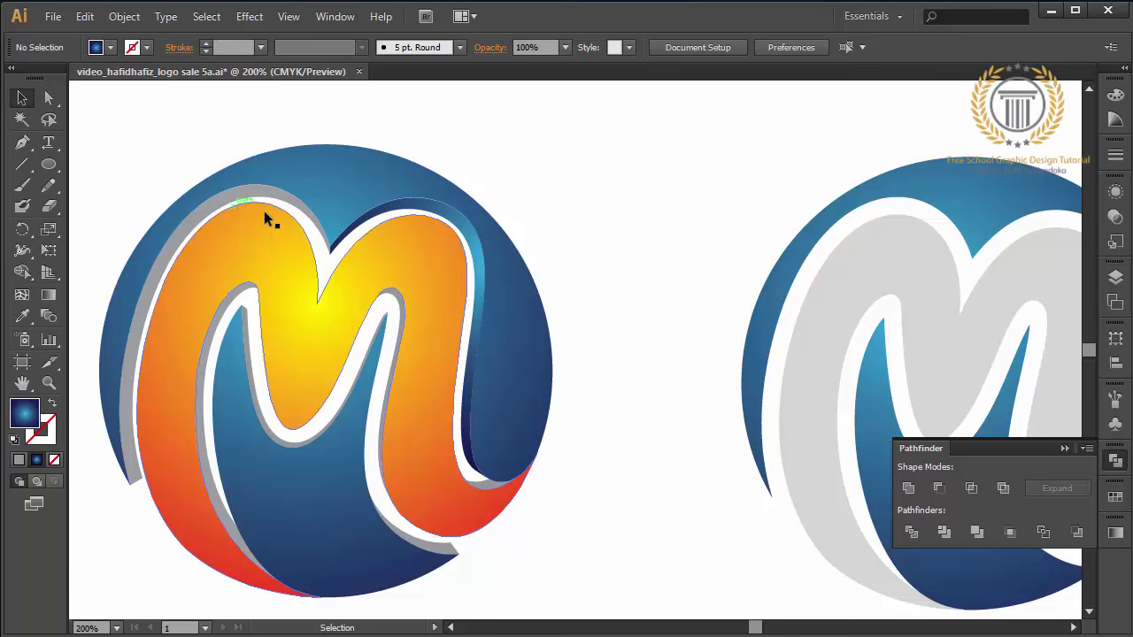
Step: Fill the path on the M's right edge with the M's orange gradient
click(473, 258)
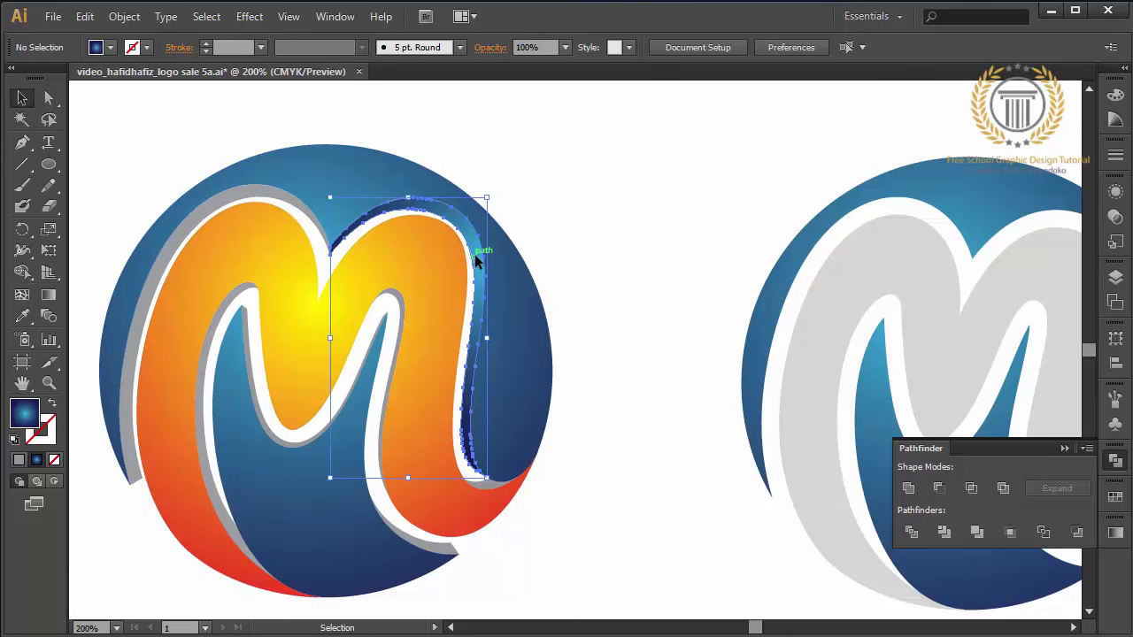
click(22, 316)
click(212, 296)
click(213, 296)
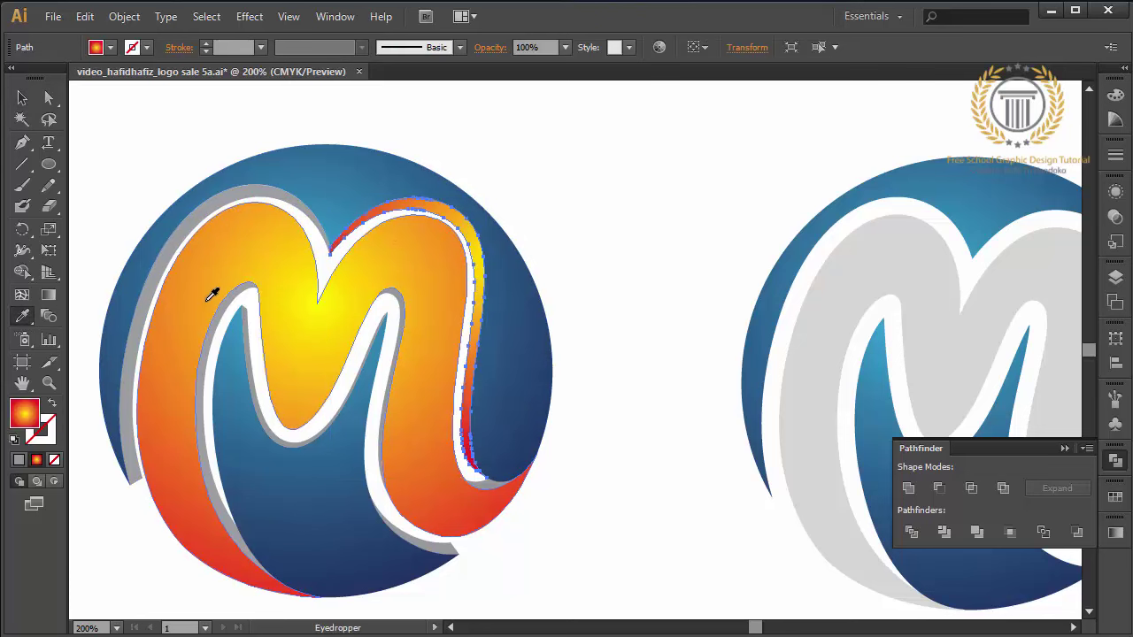
click(23, 98)
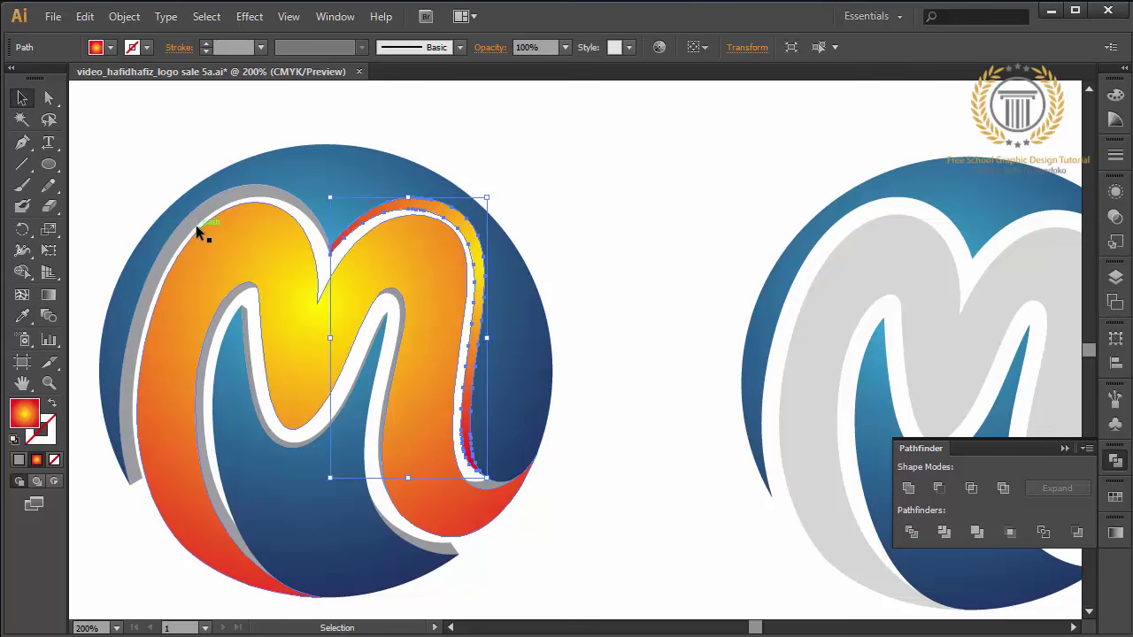
Step: Give the M's left outline a red-orange gradient running top to bottom
click(194, 226)
click(22, 316)
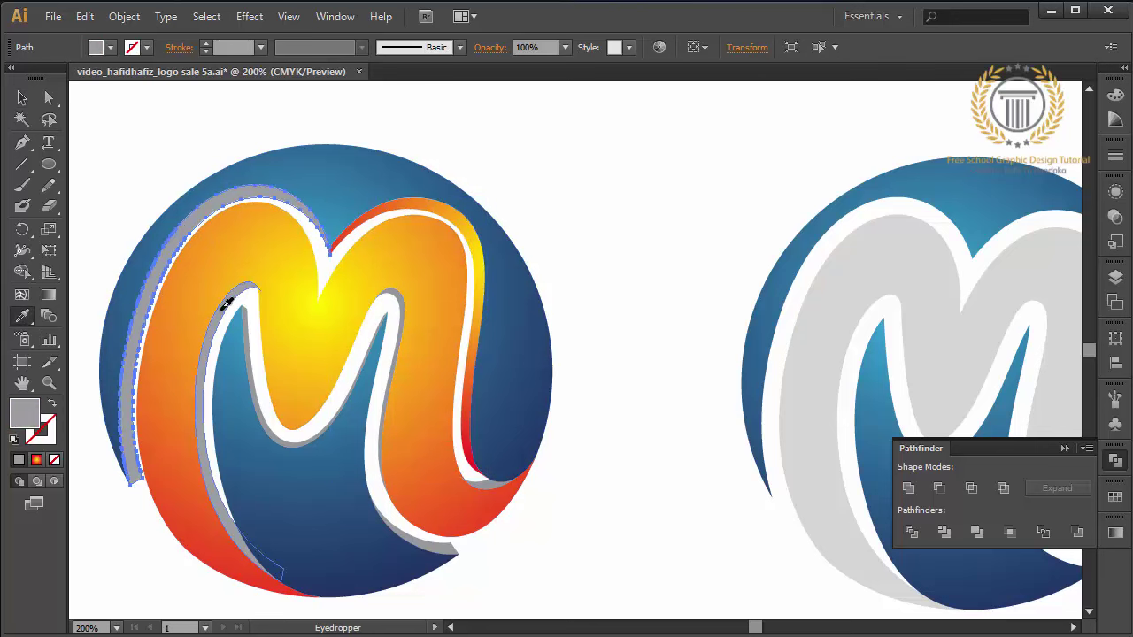
click(210, 301)
click(48, 294)
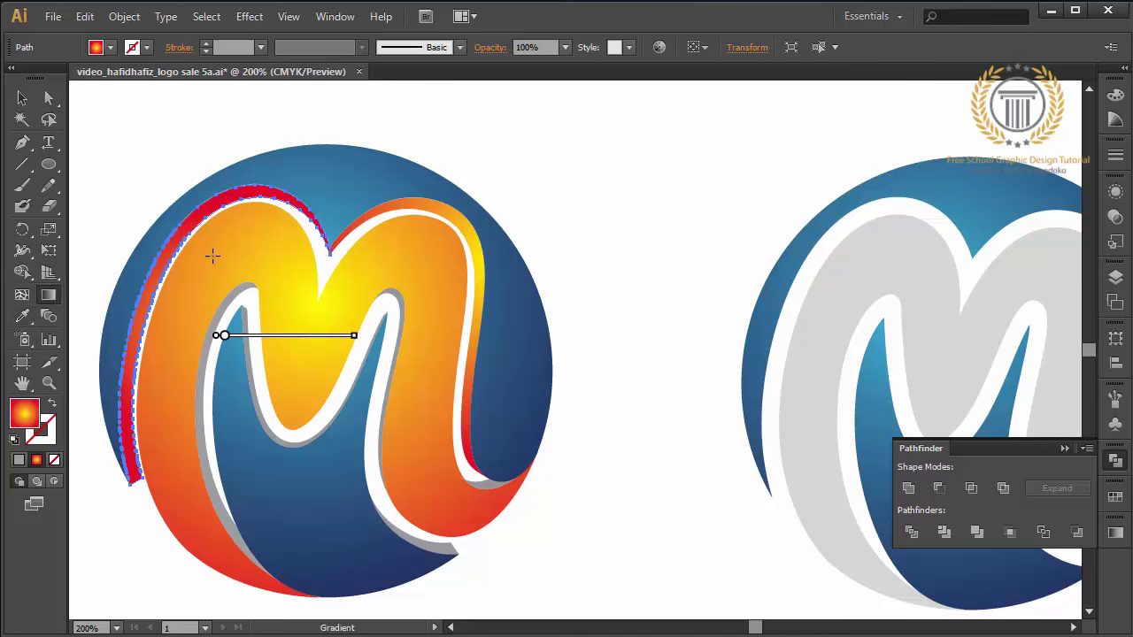
drag(254, 209, 228, 456)
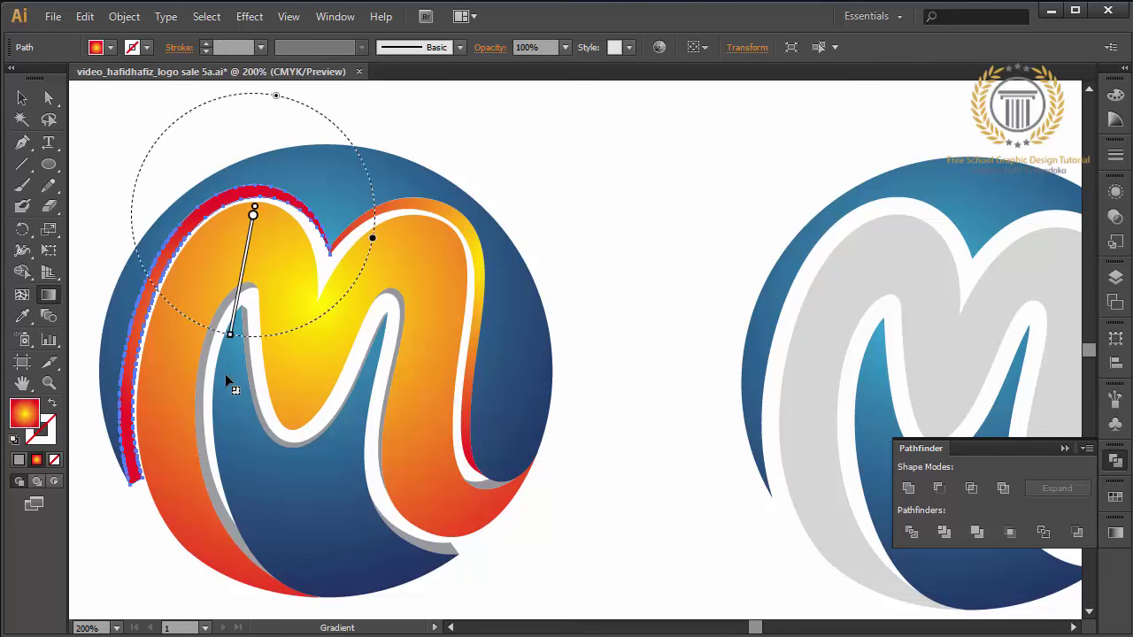
click(22, 97)
click(146, 160)
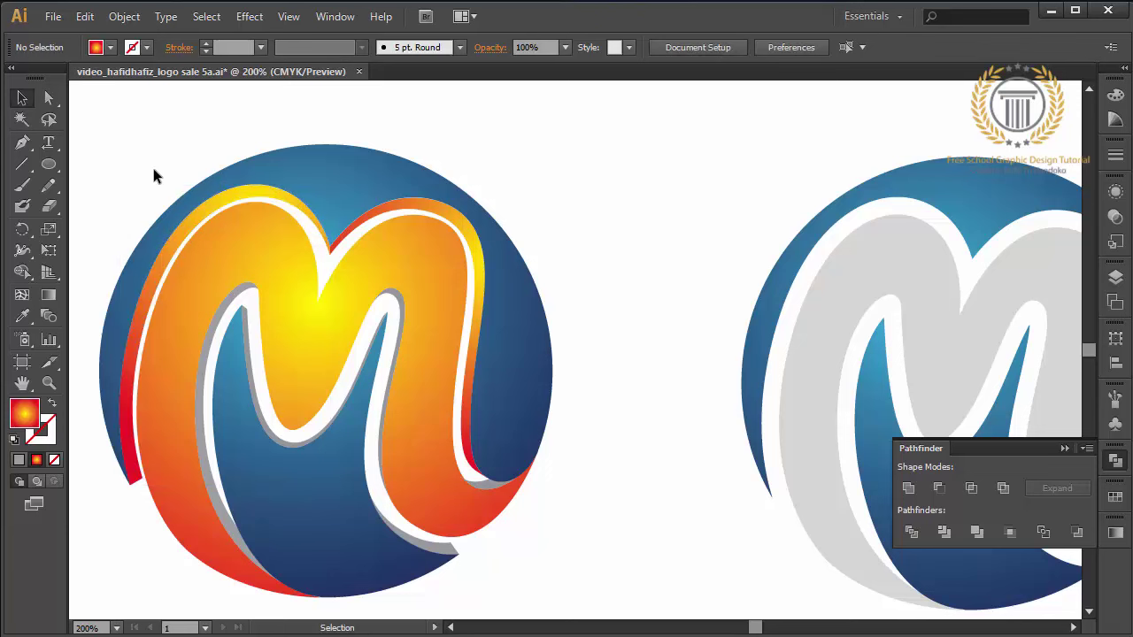
Step: Fill the M's inner V path with an orange gradient running upward from its bottom
click(295, 441)
click(22, 316)
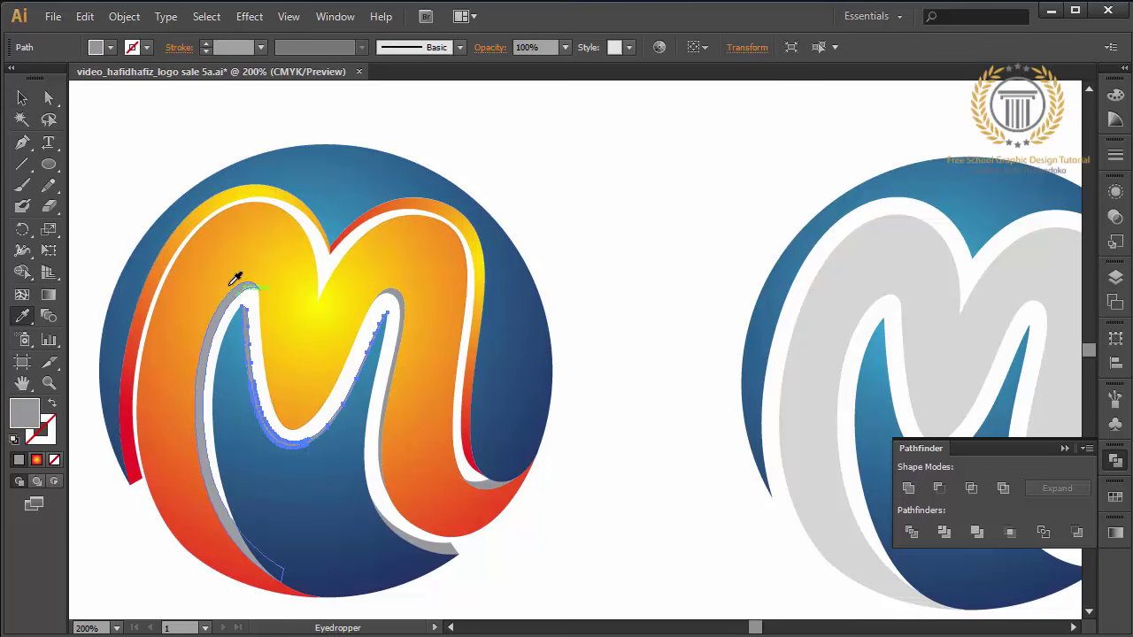
click(232, 284)
click(48, 295)
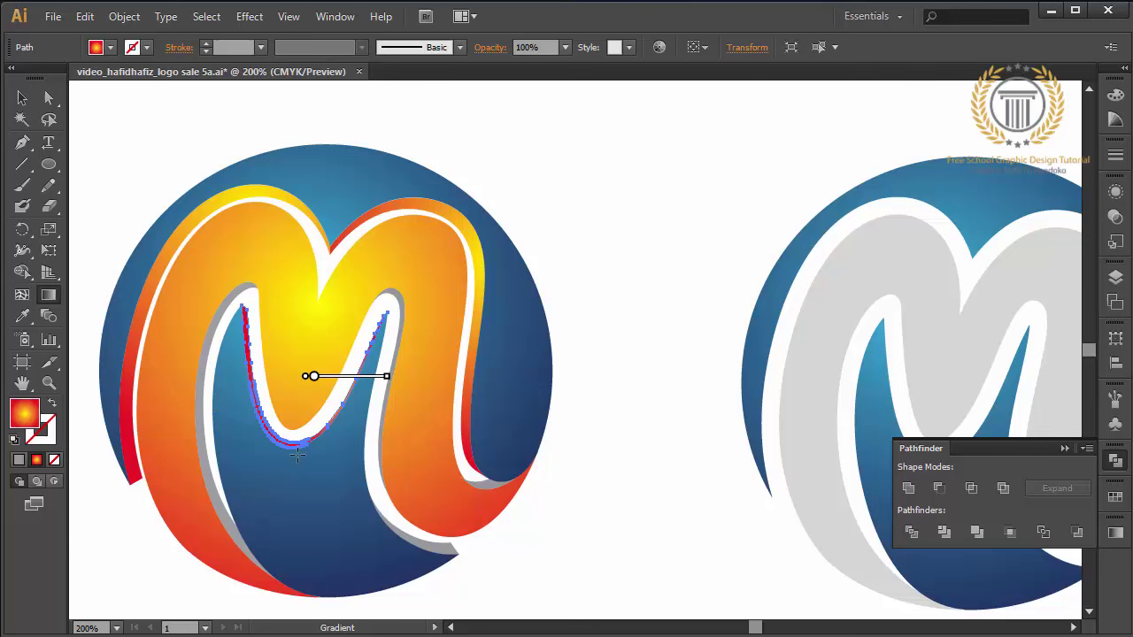
drag(297, 455, 288, 263)
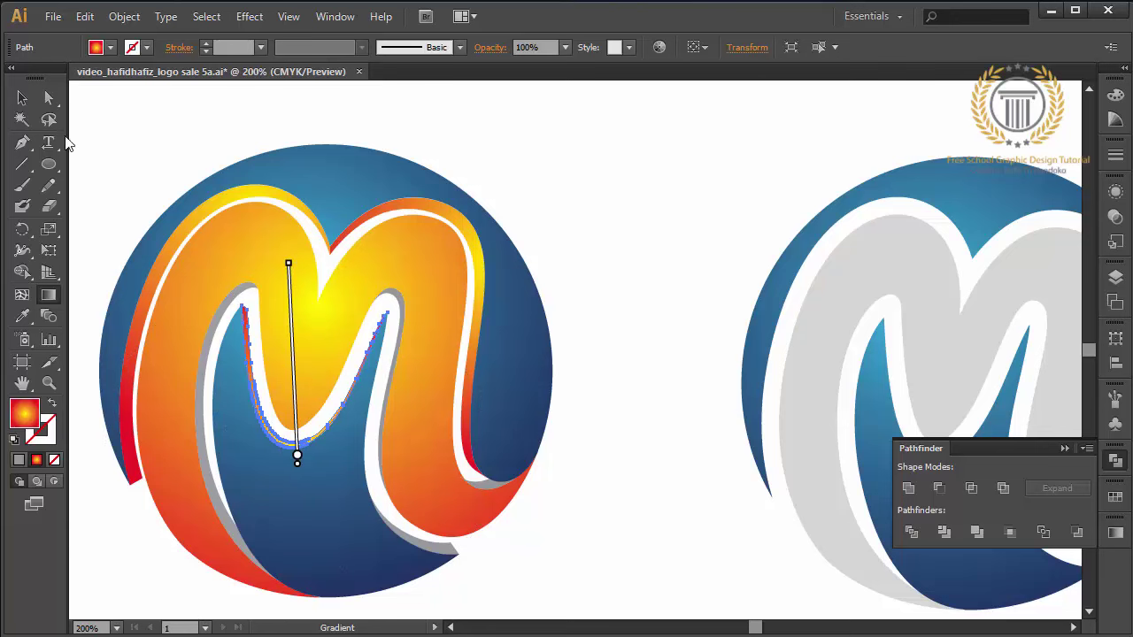
click(22, 97)
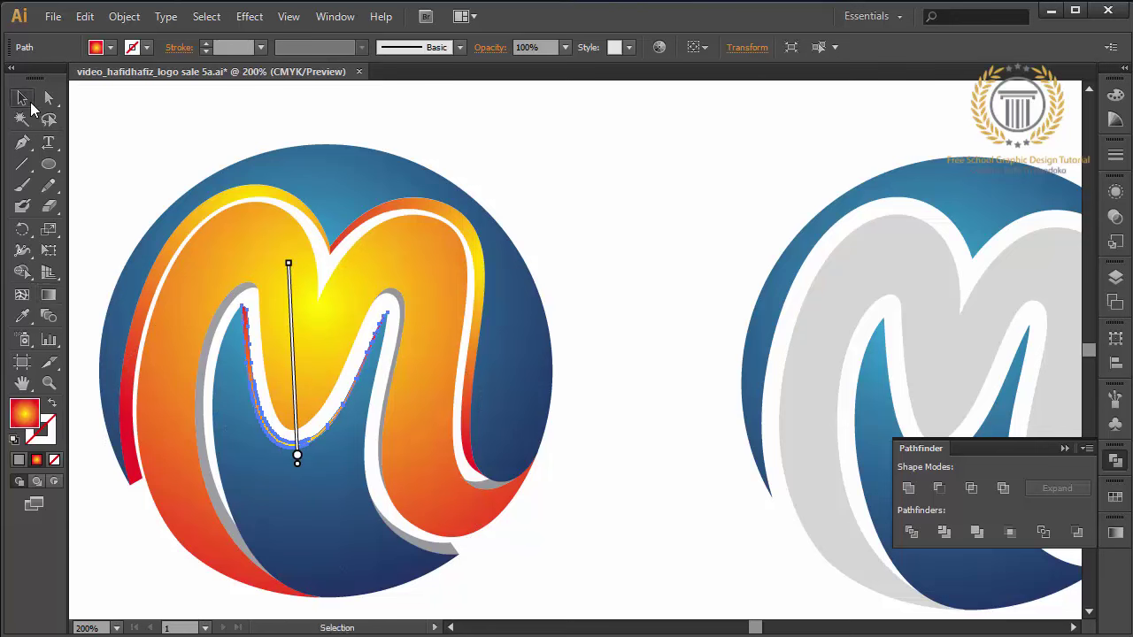
Step: Give the left-leg edge strip a blue gradient running from bottom toward upper left
click(203, 407)
click(22, 316)
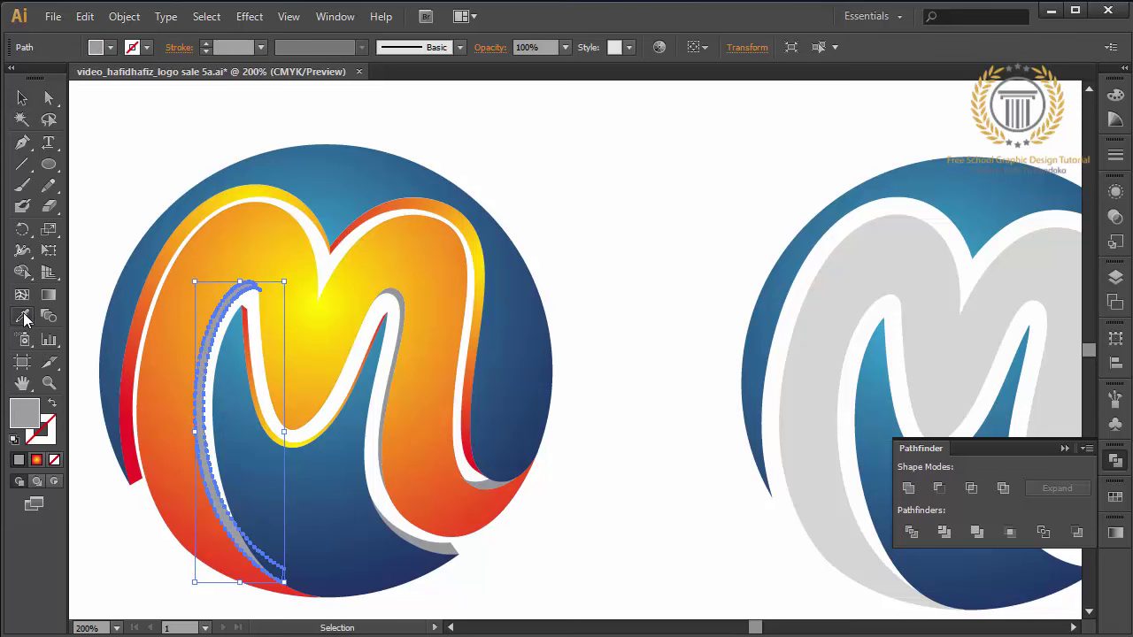
click(188, 325)
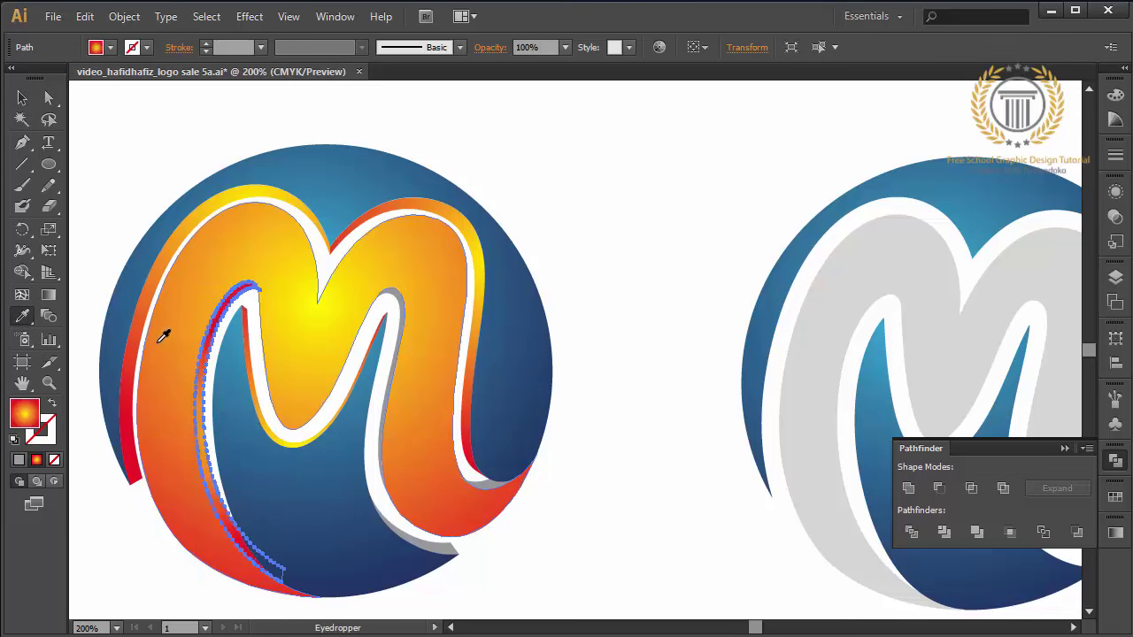
click(284, 475)
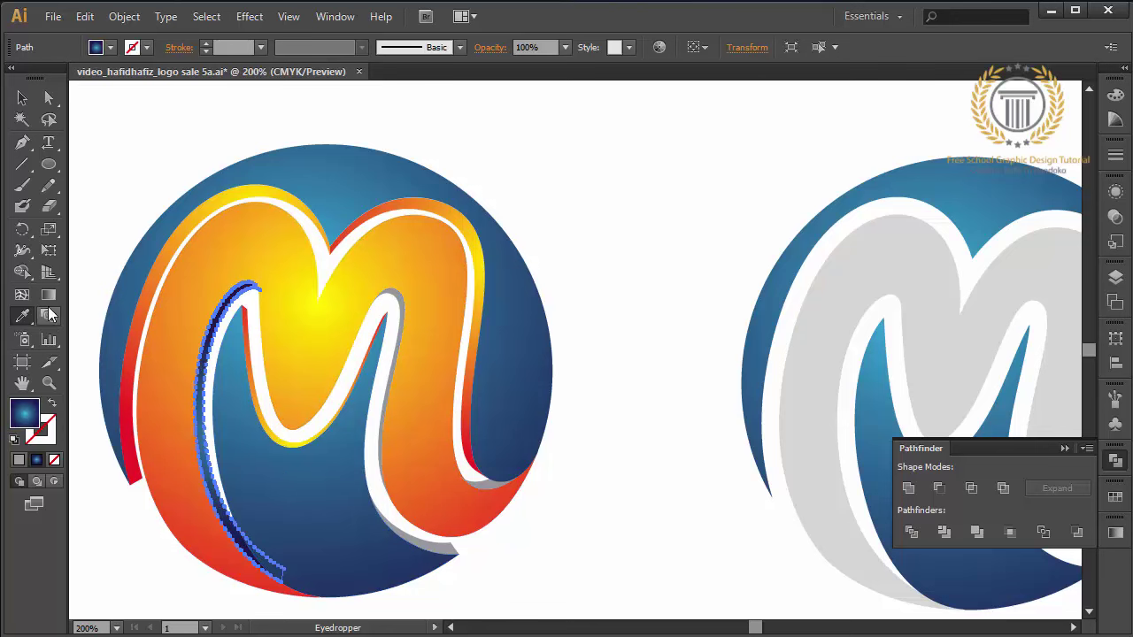
click(49, 295)
drag(301, 571, 213, 352)
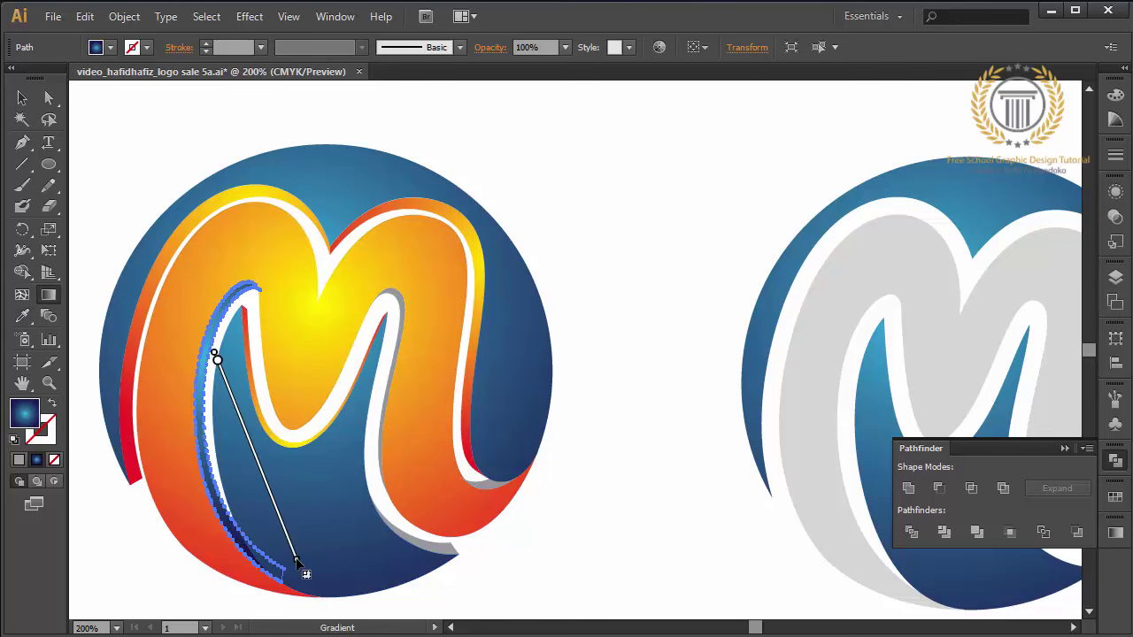
mouse_move(242, 557)
mouse_down()
mouse_move(195, 311)
mouse_move(195, 232)
mouse_up()
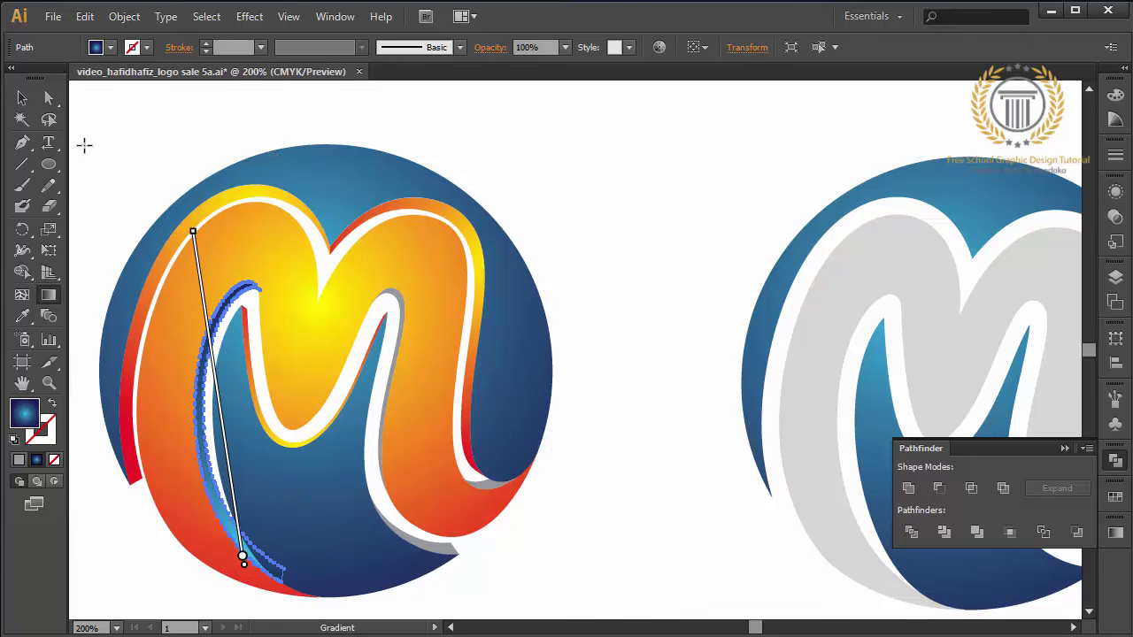
key(v)
click(122, 142)
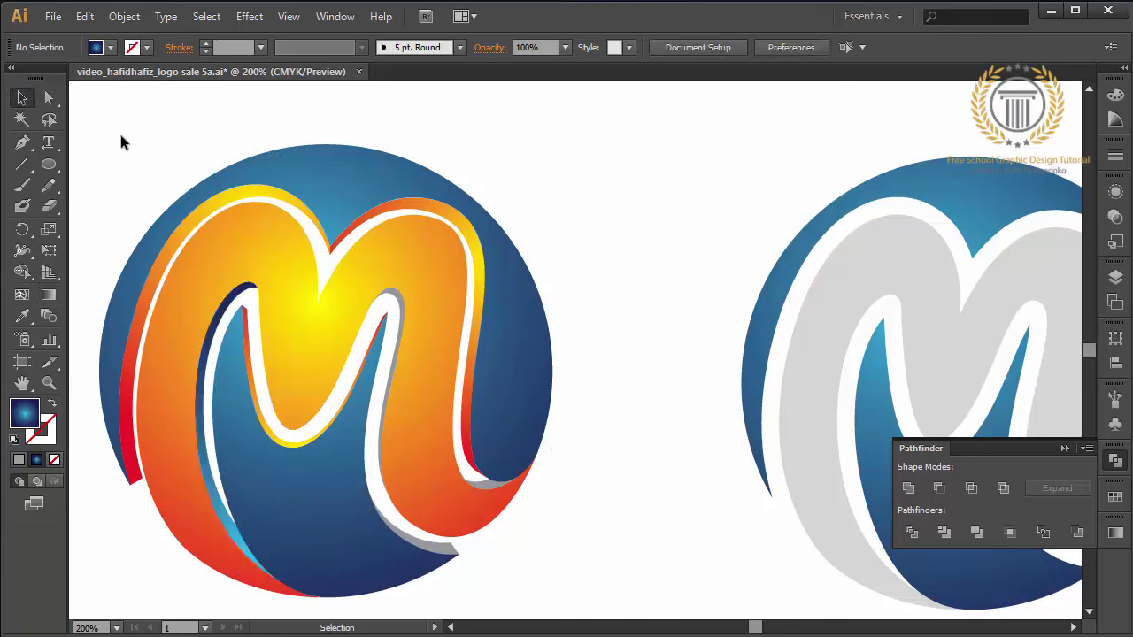
Step: Fill the strip beside the M's middle stroke with a diagonal orange gradient
click(391, 306)
click(22, 316)
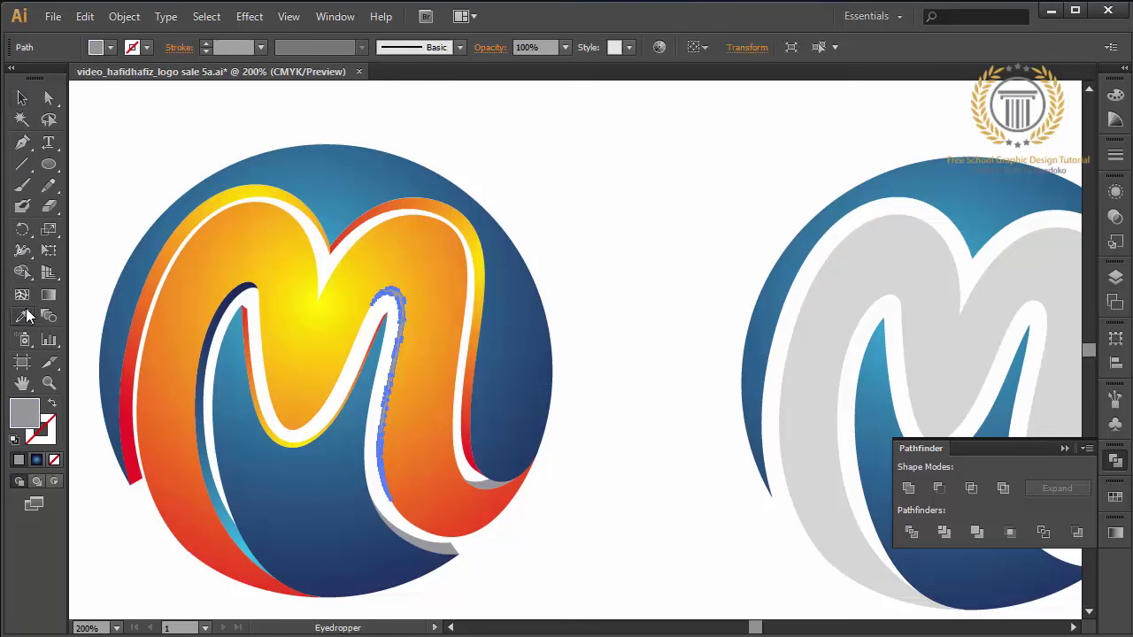
click(326, 352)
click(328, 354)
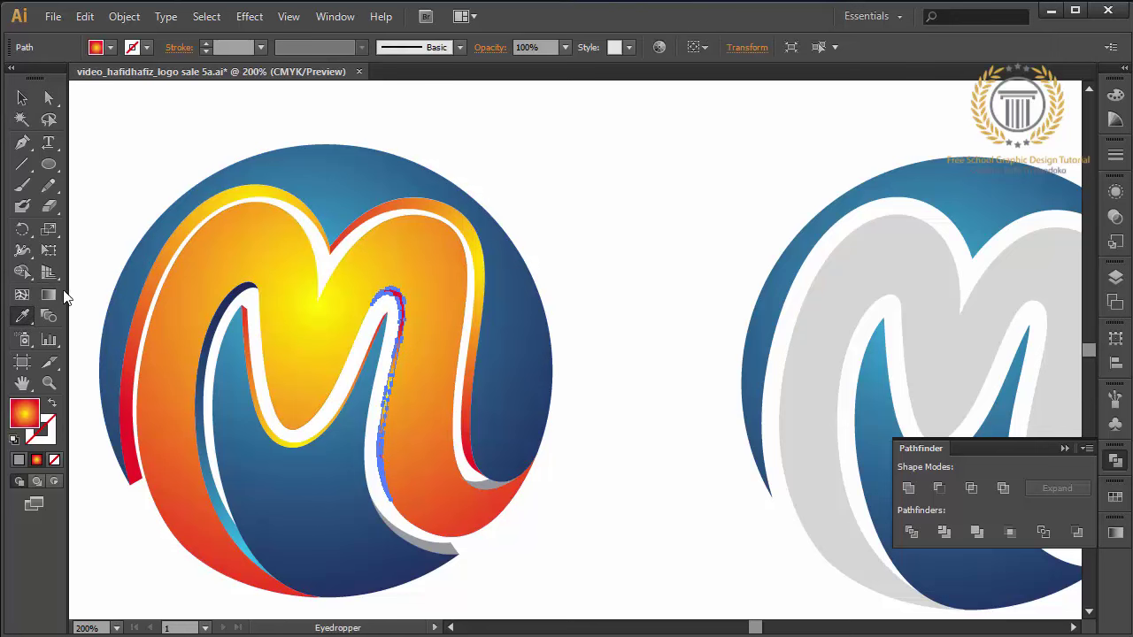
click(49, 295)
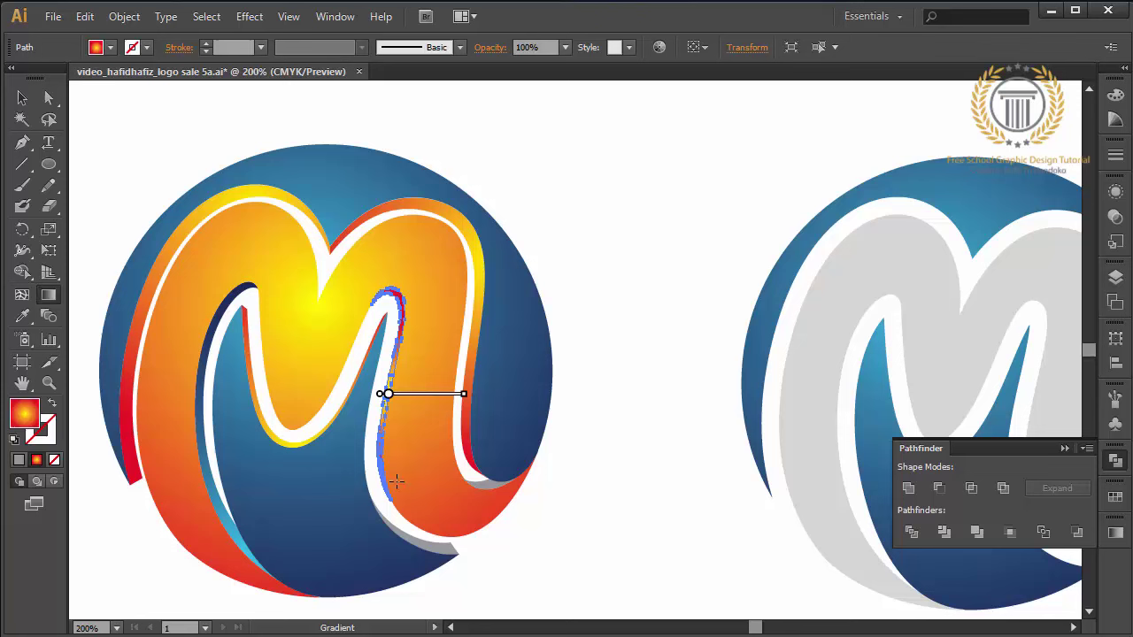
mouse_move(390, 447)
mouse_down()
mouse_move(355, 249)
mouse_move(340, 226)
mouse_up()
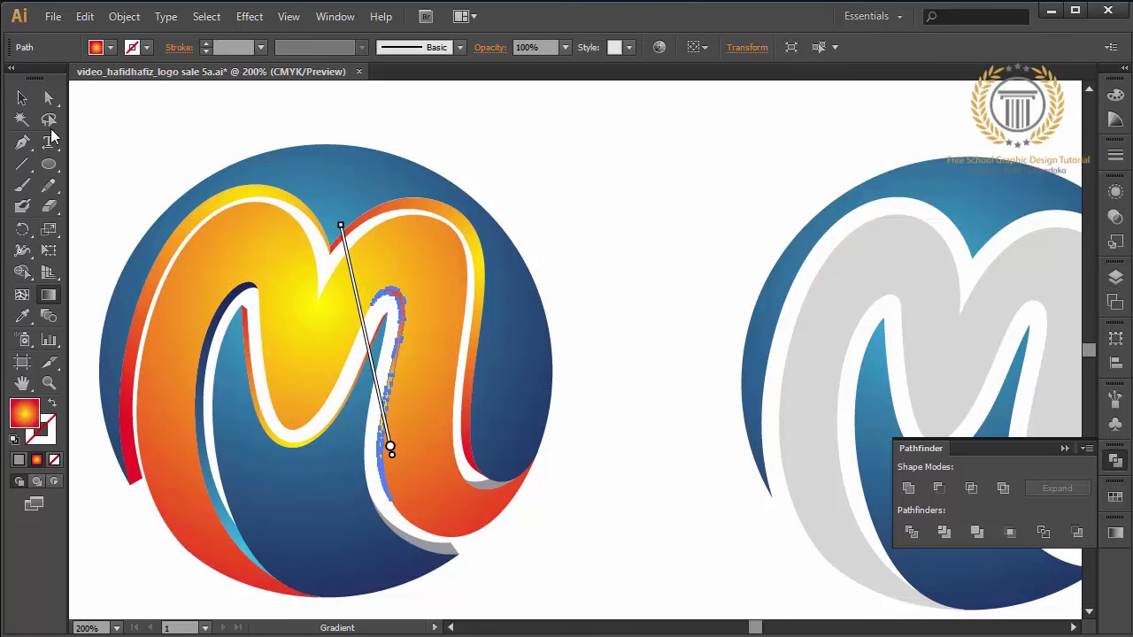
click(22, 97)
click(142, 148)
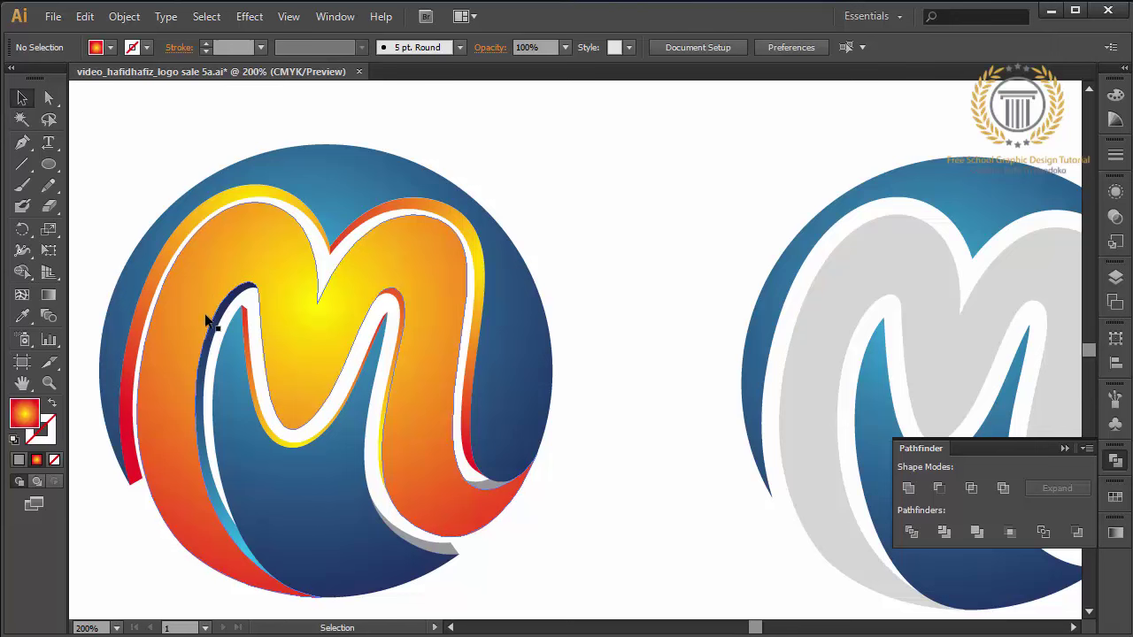
Step: Copy the M's orange gradient onto the strip on the M's left inner edge
click(211, 348)
click(22, 316)
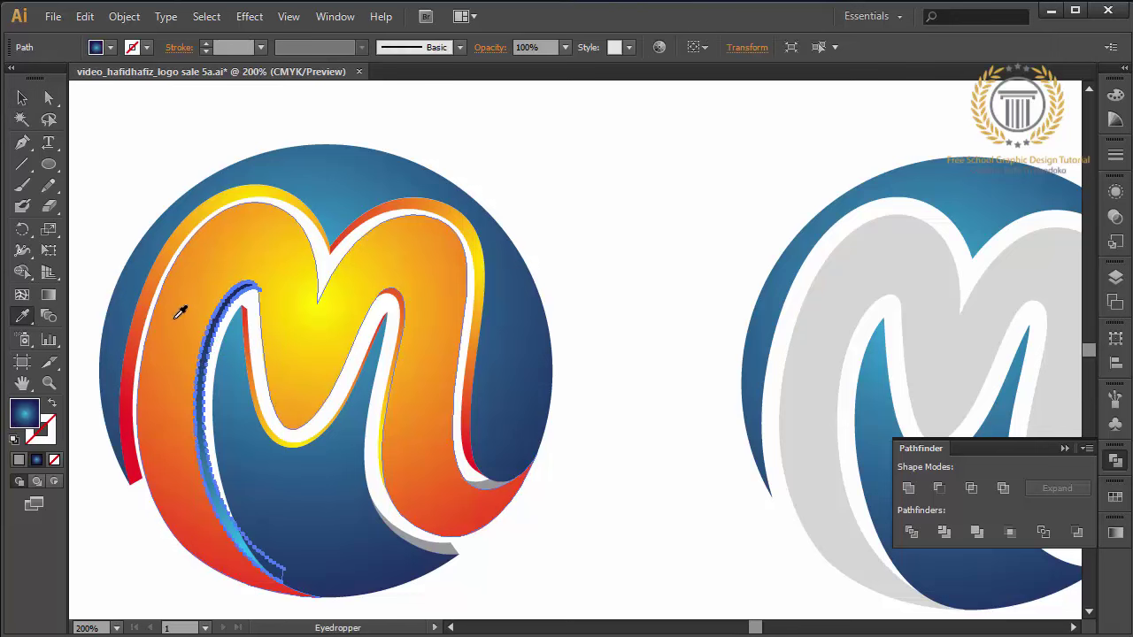
click(180, 310)
click(22, 97)
click(142, 166)
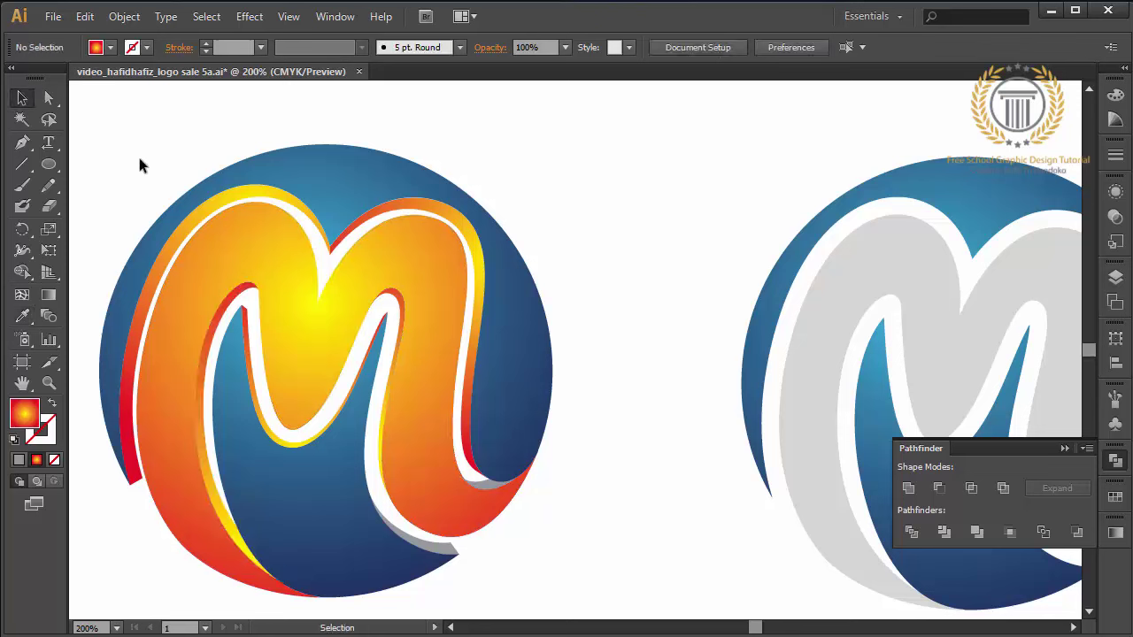
Step: Fill the grey shadow under the M's bottom curve with a diagonal orange-red gradient
click(451, 550)
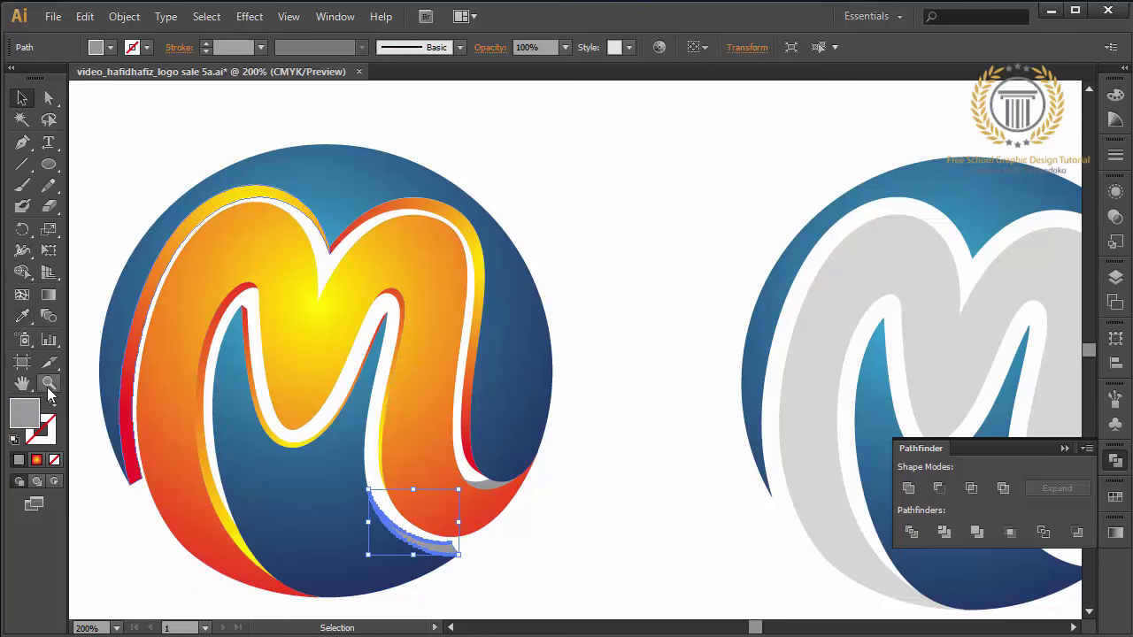
click(22, 319)
click(173, 400)
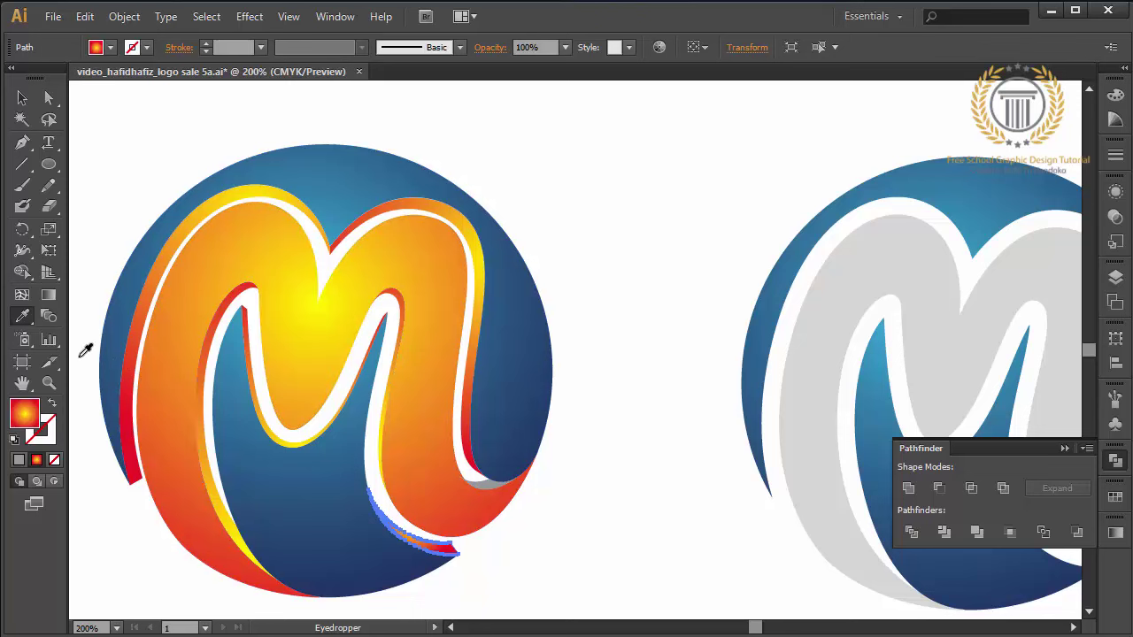
click(48, 295)
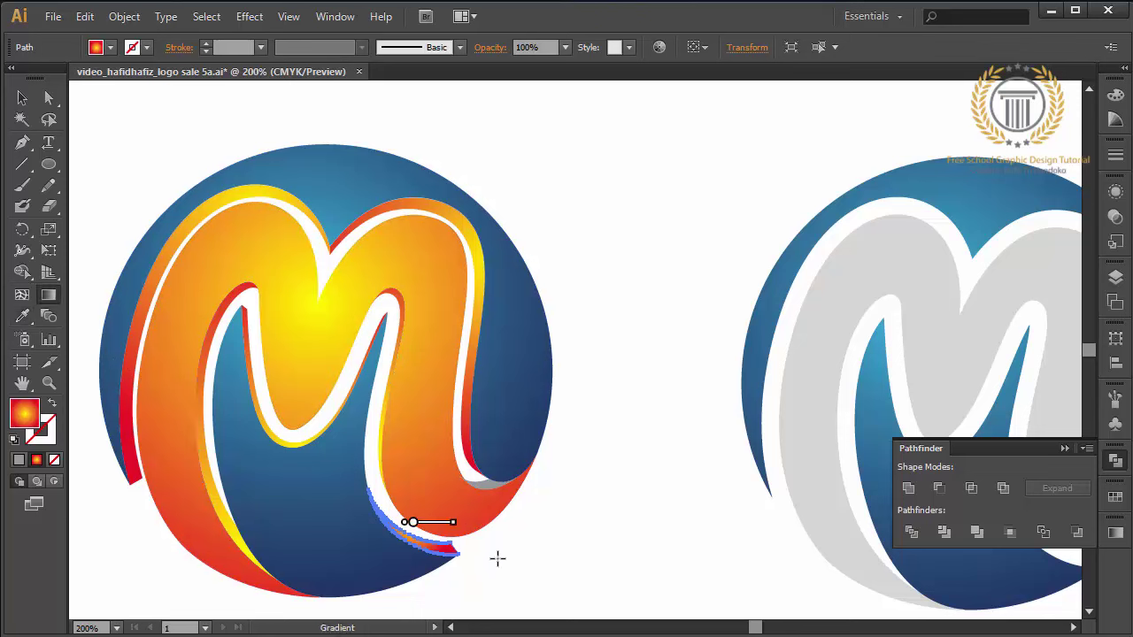
drag(414, 522, 373, 518)
drag(458, 557, 365, 455)
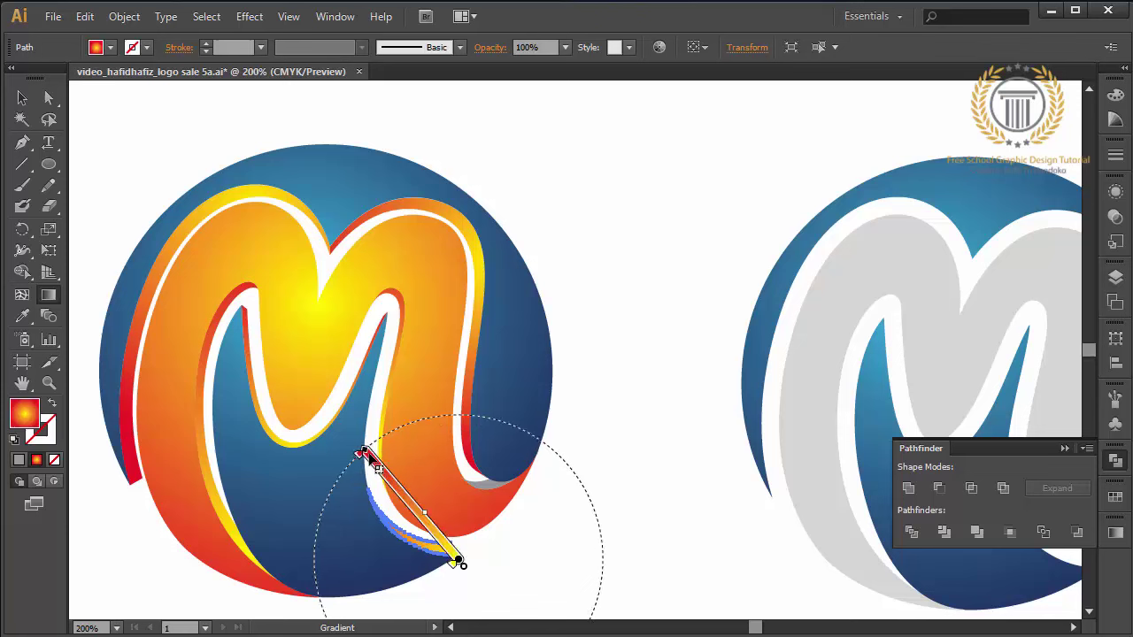
key(v)
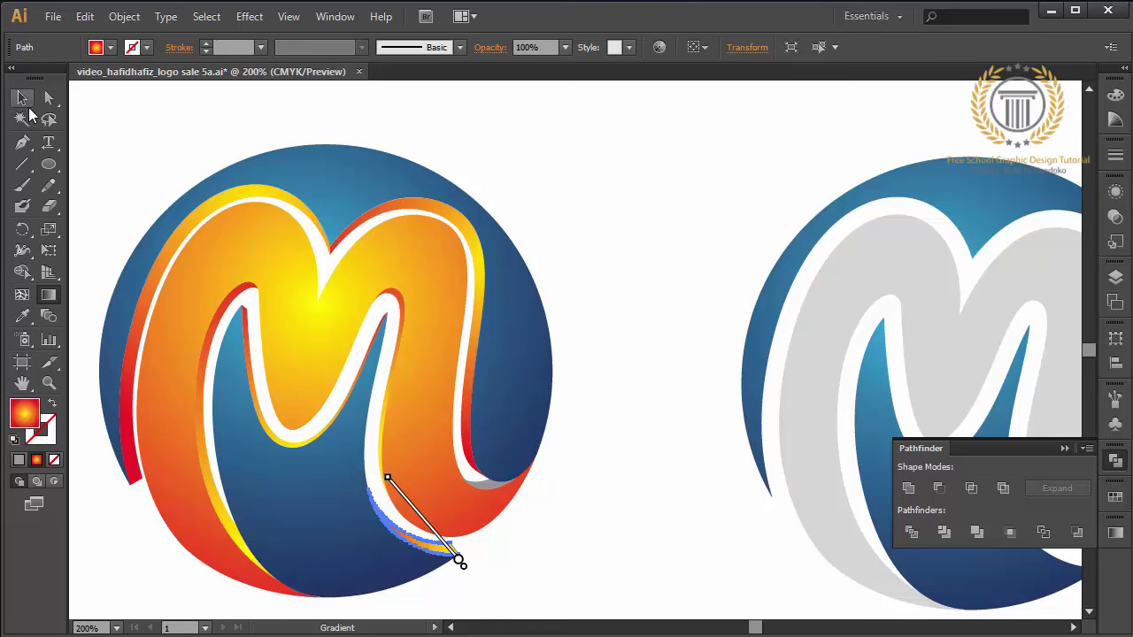
Step: Give the small grey piece at the M's right tip a short diagonal red-orange gradient
click(486, 483)
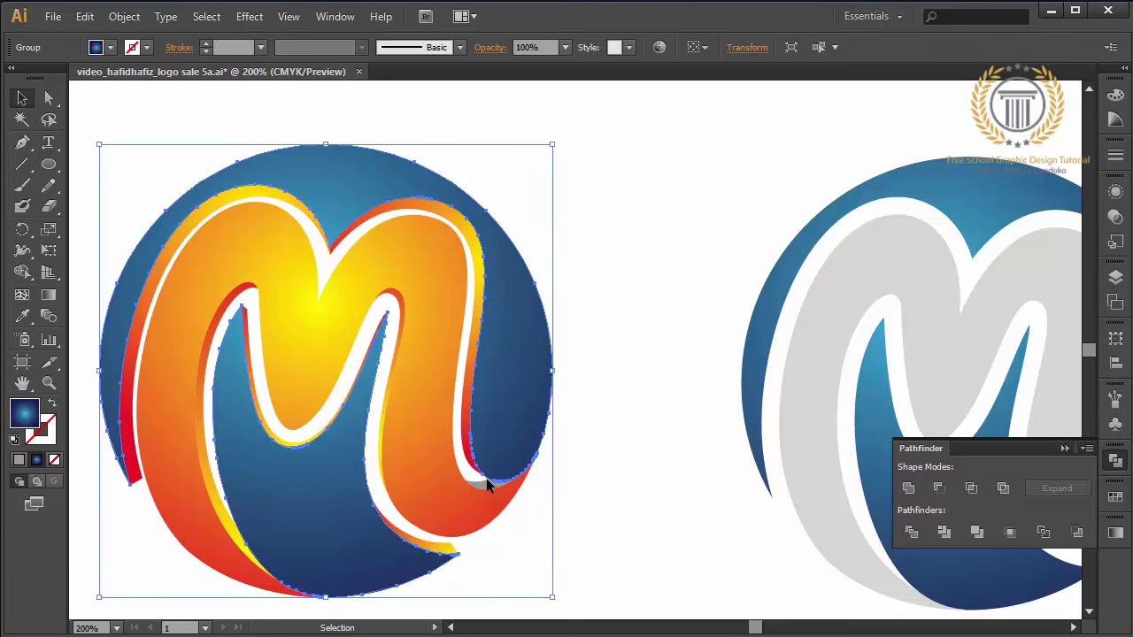
click(486, 484)
click(22, 316)
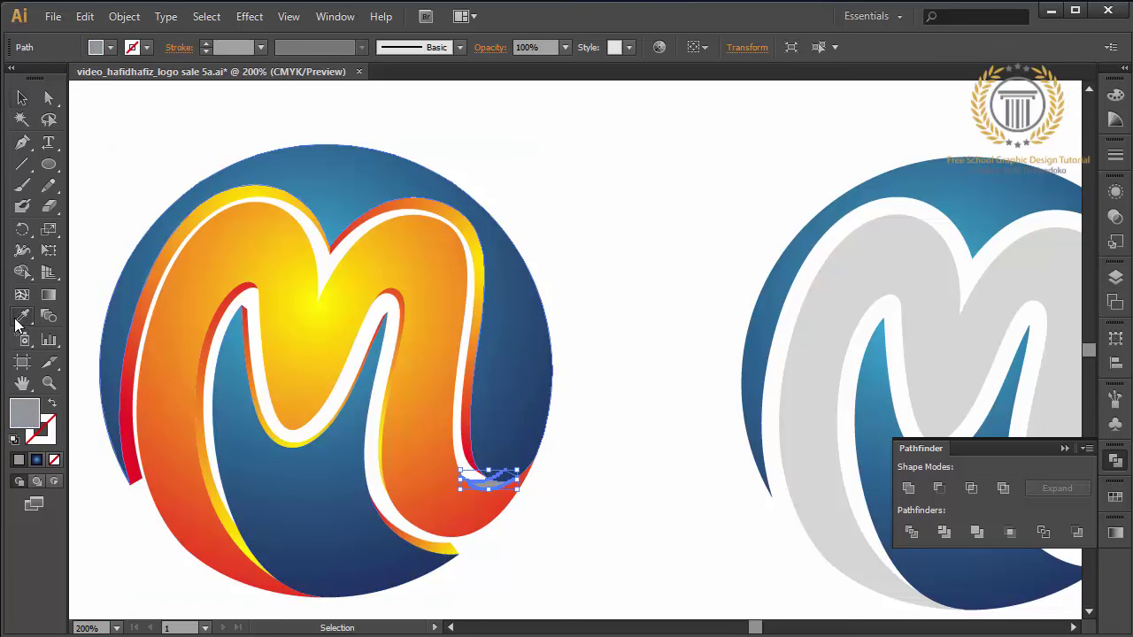
click(455, 446)
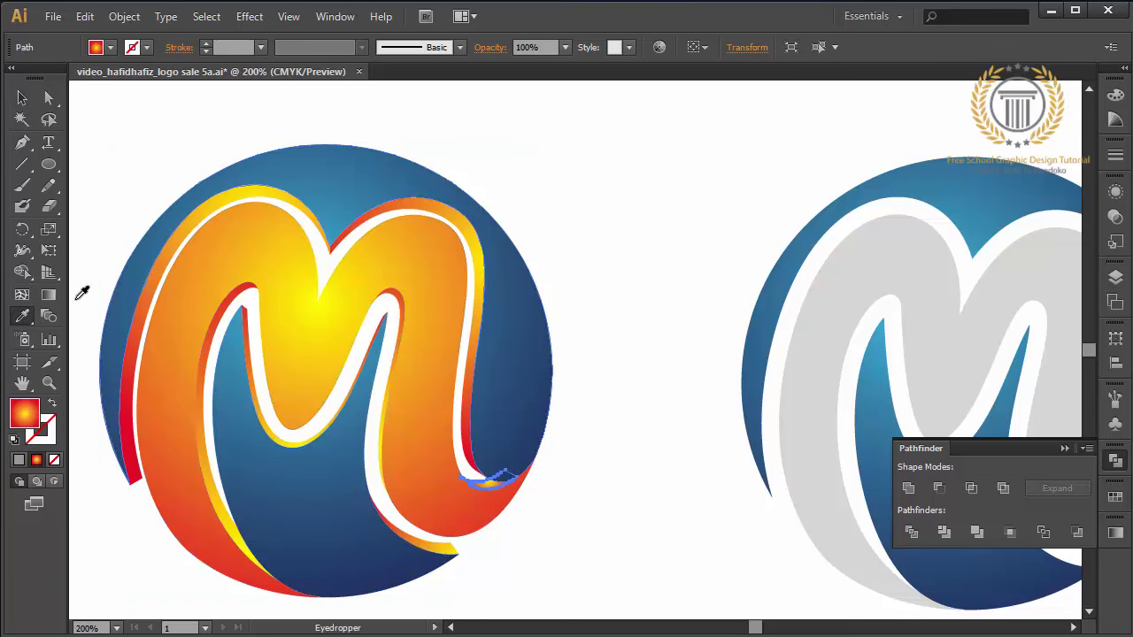
click(50, 297)
mouse_move(501, 478)
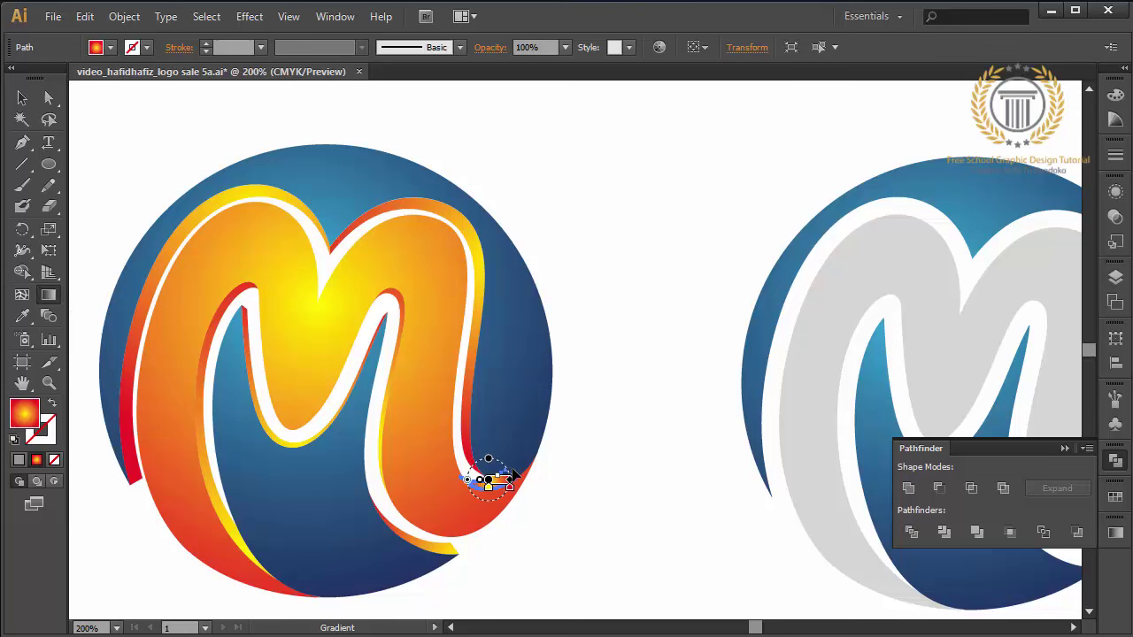
drag(511, 479, 488, 518)
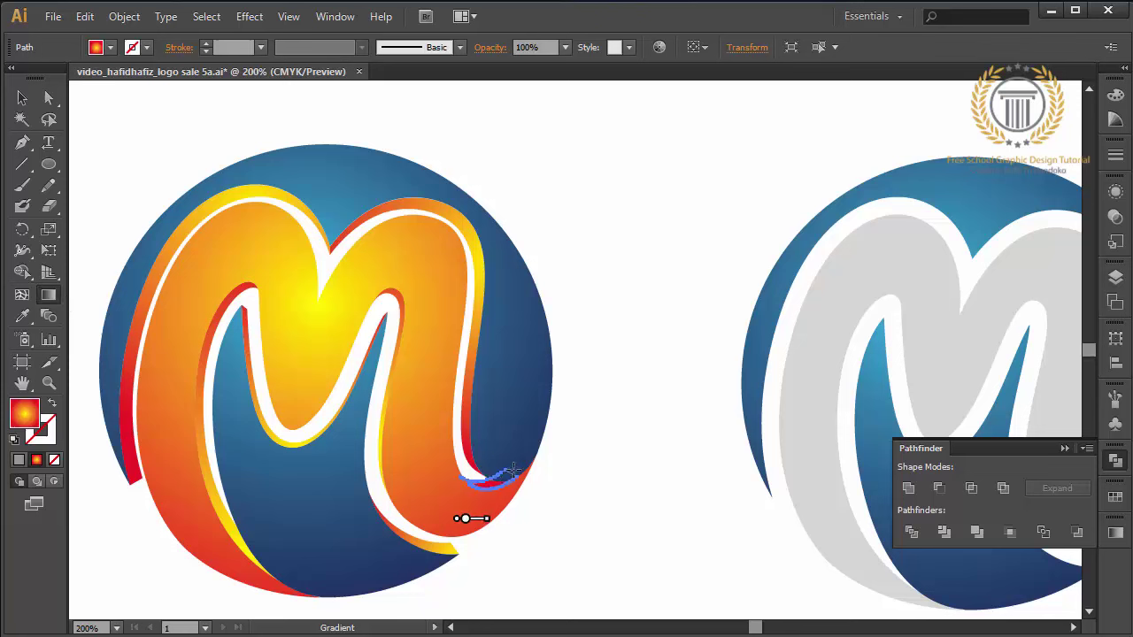
drag(511, 472, 490, 509)
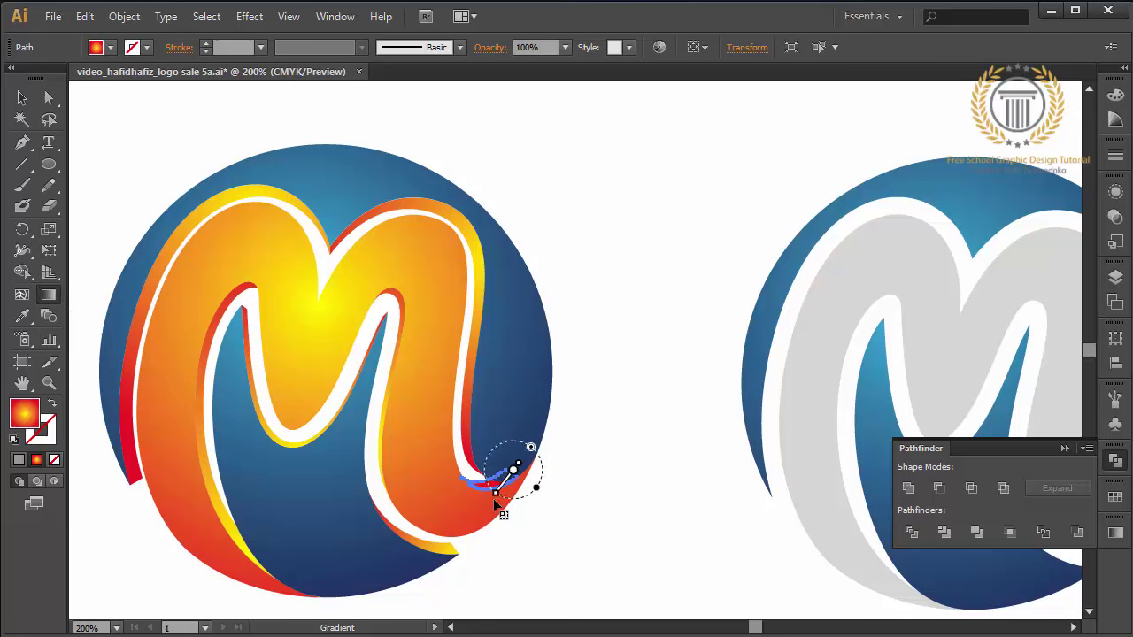
click(22, 98)
click(101, 121)
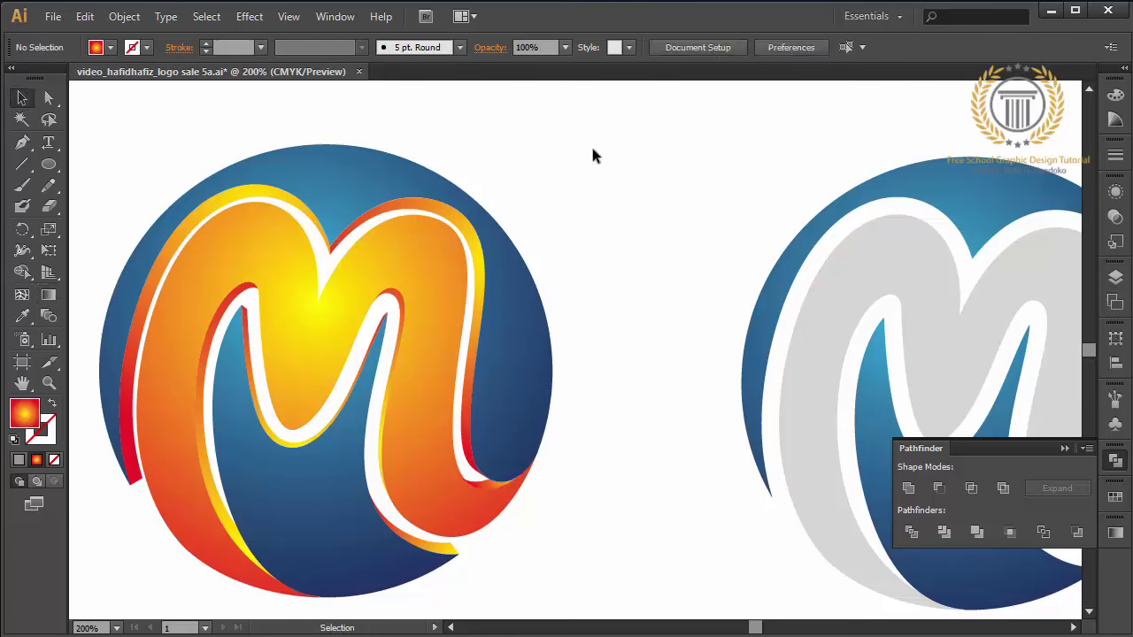
Step: Group all pieces of the left M logo and move it up and right
drag(599, 145, 137, 571)
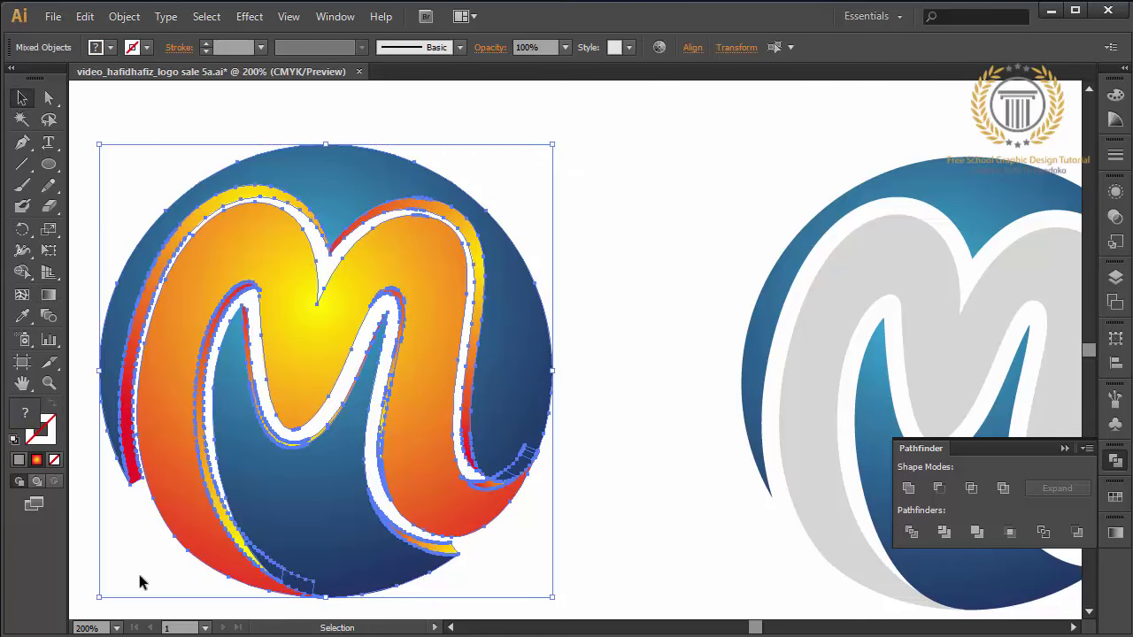
right_click(317, 544)
click(377, 445)
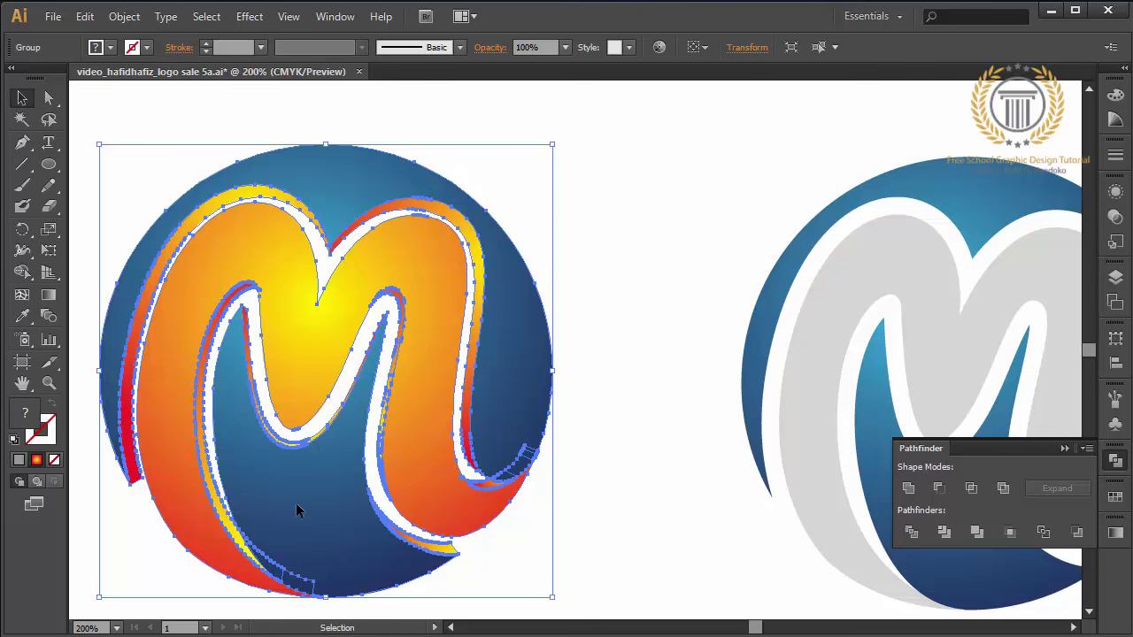
drag(297, 519, 474, 483)
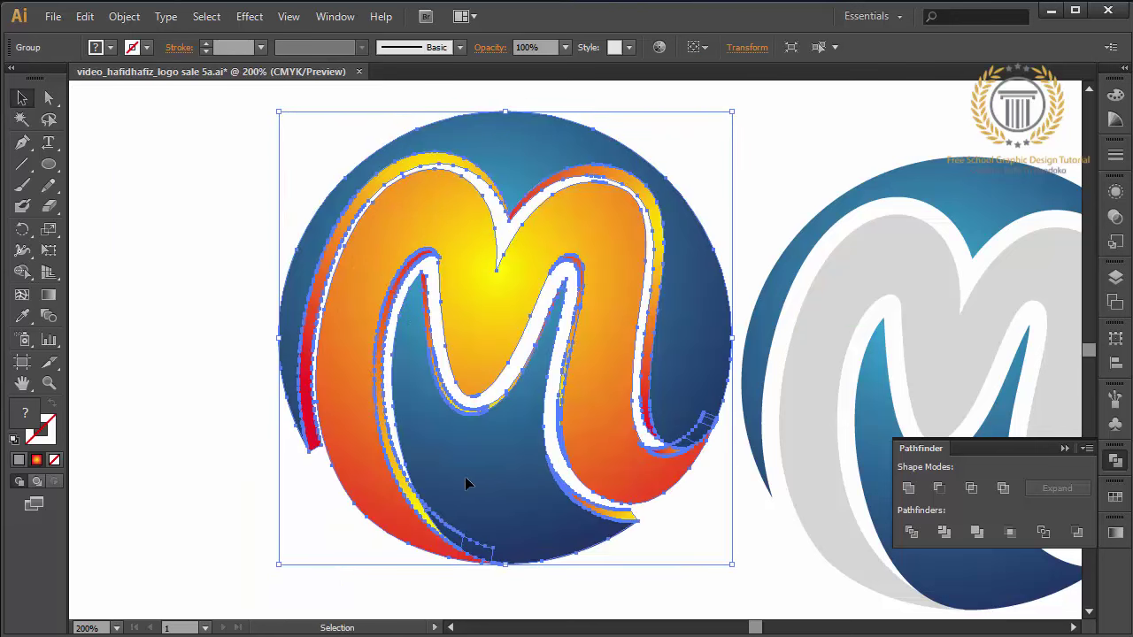
click(134, 483)
Step: Type a test line 'wait a sec' with the Type tool, then delete it
key(t)
text(wait)
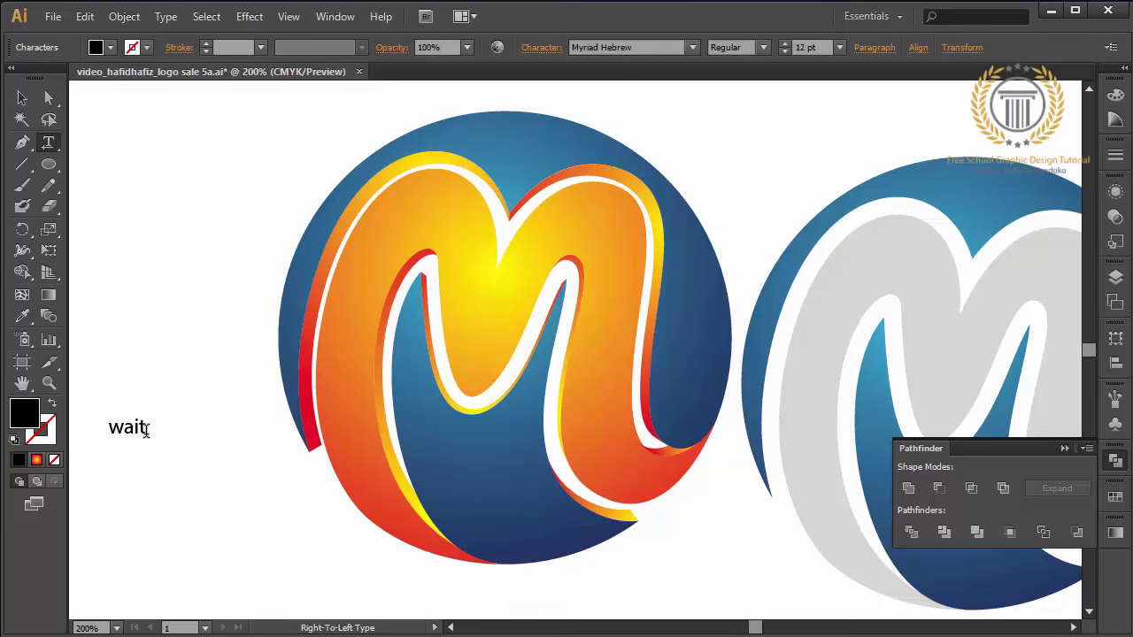
text( a)
text( c)
key(BackSpace)
text(sec)
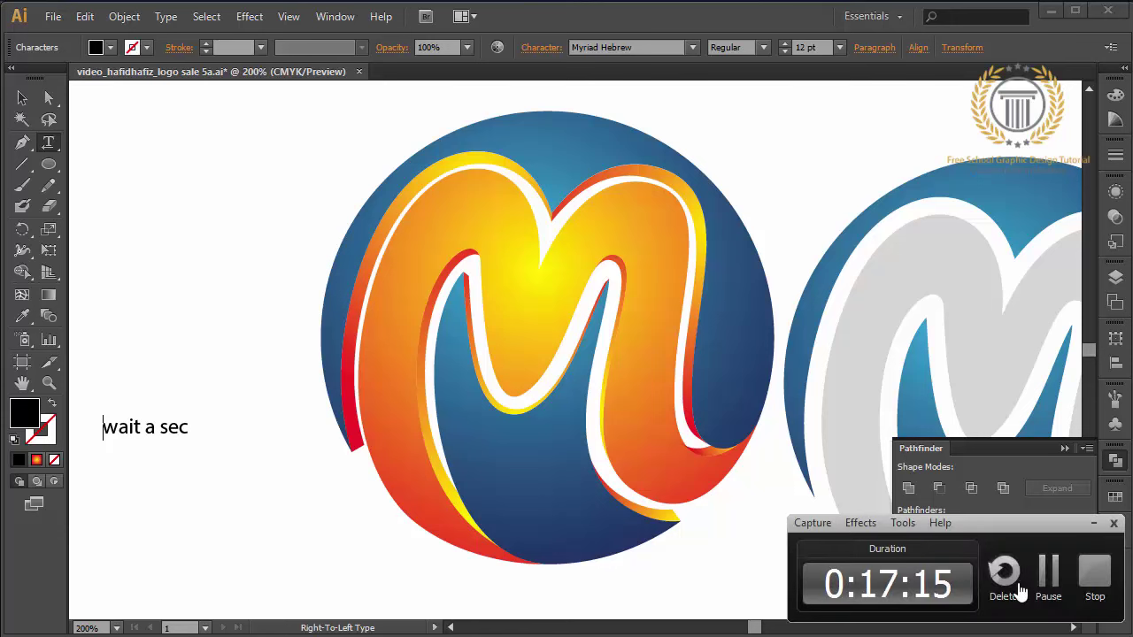
click(1065, 449)
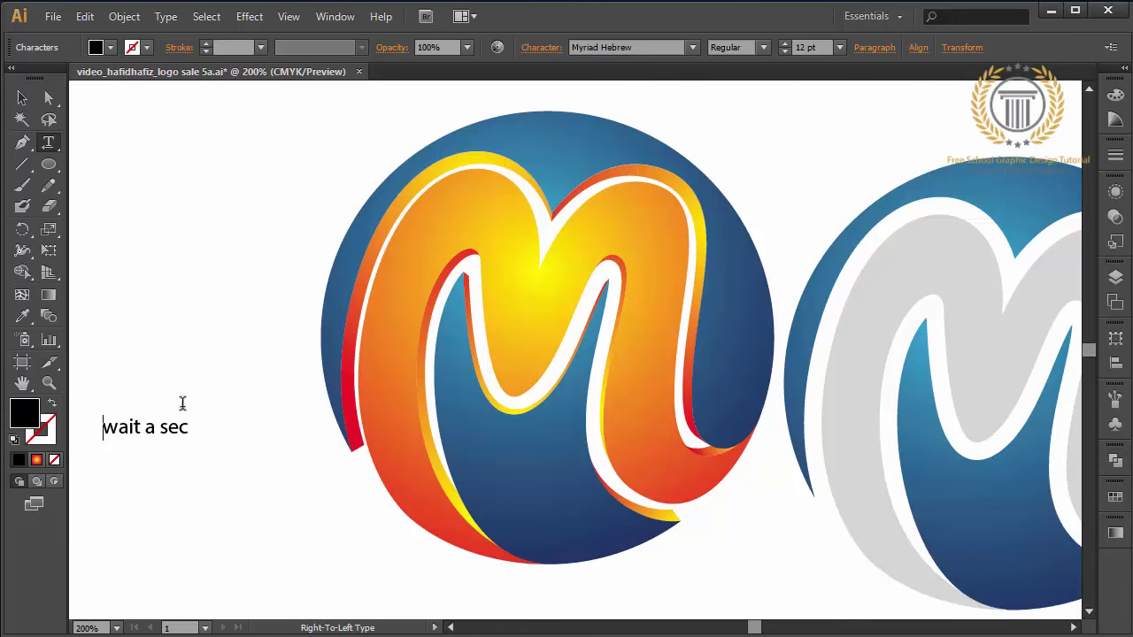
triple_click(153, 431)
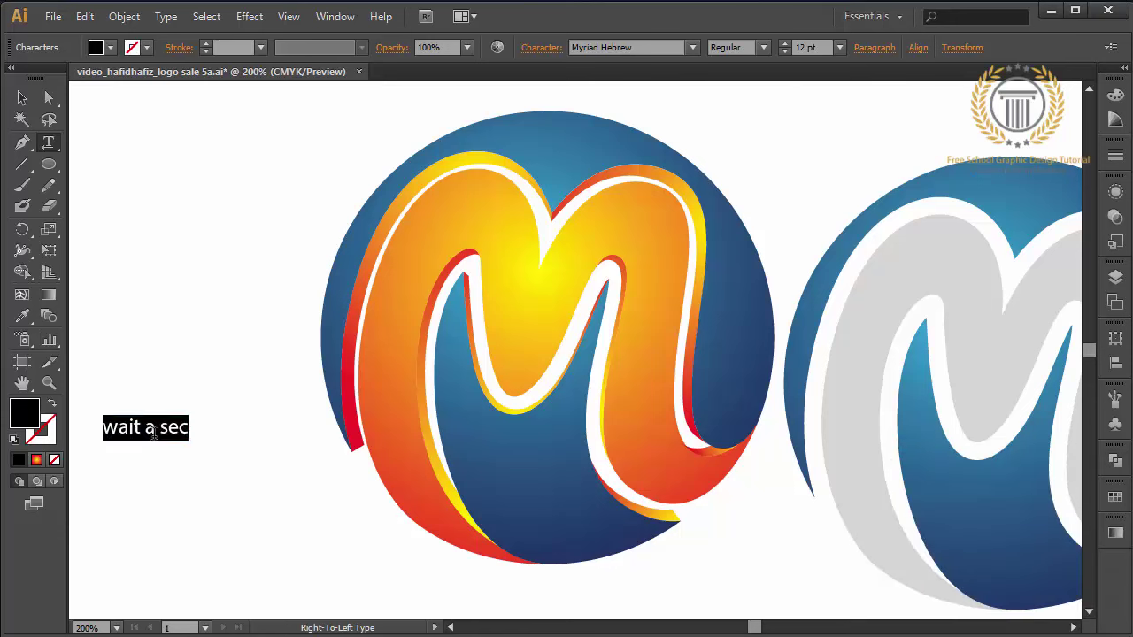
key(BackSpace)
click(24, 100)
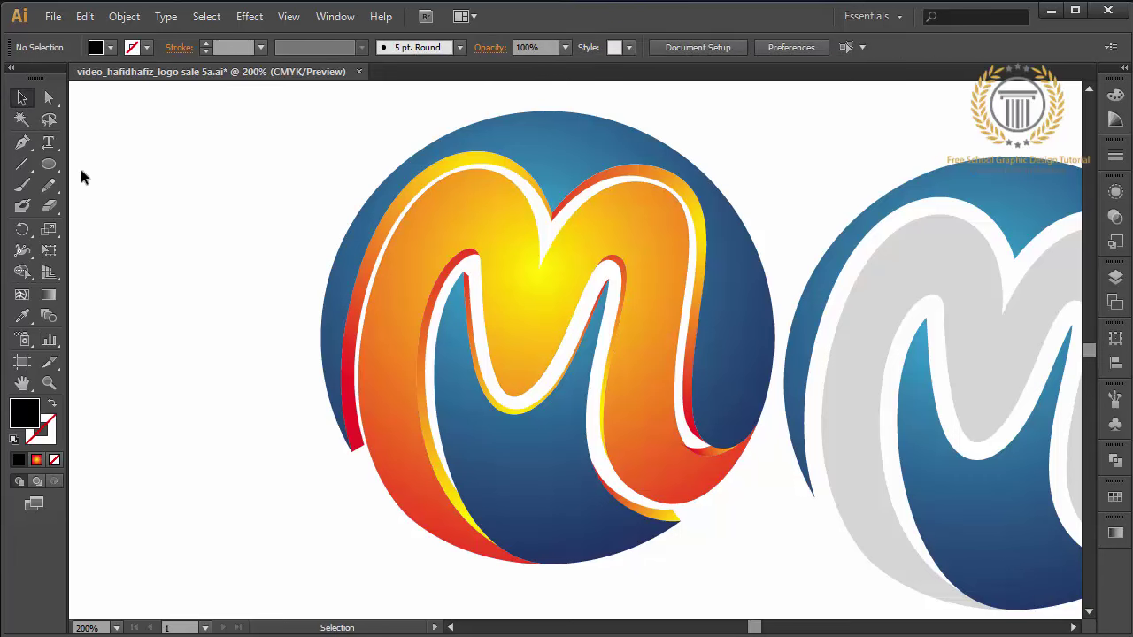
Step: Draw a black circle, centre it on the logo and enlarge it to fill the inner disc
click(49, 164)
drag(141, 222, 476, 513)
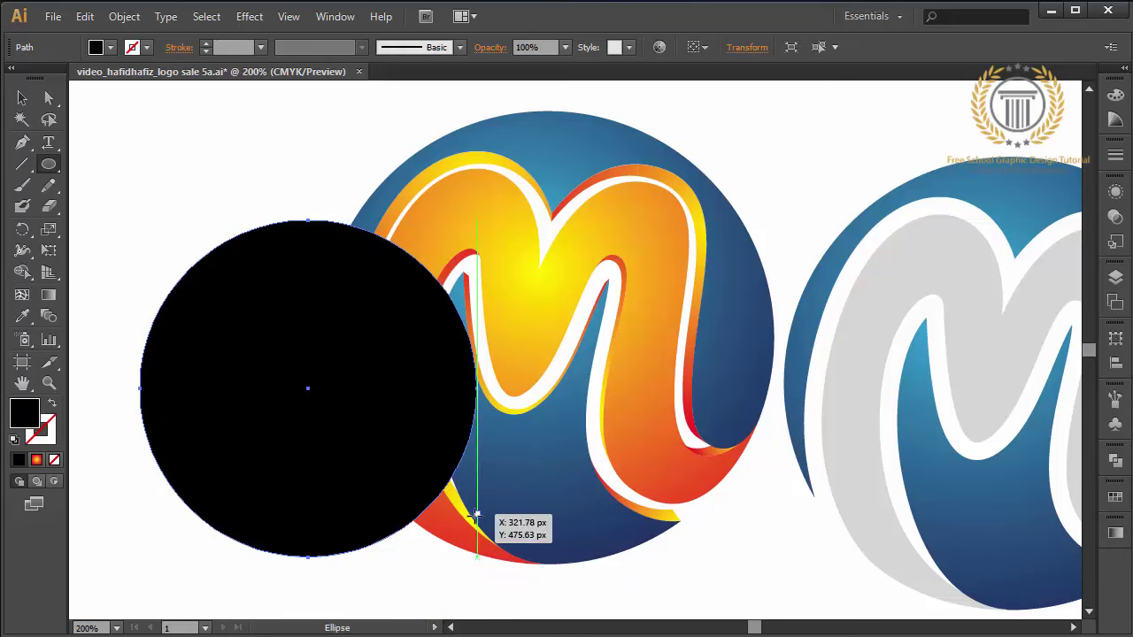
click(22, 97)
mouse_move(302, 359)
mouse_down()
mouse_move(558, 287)
mouse_move(568, 274)
mouse_up()
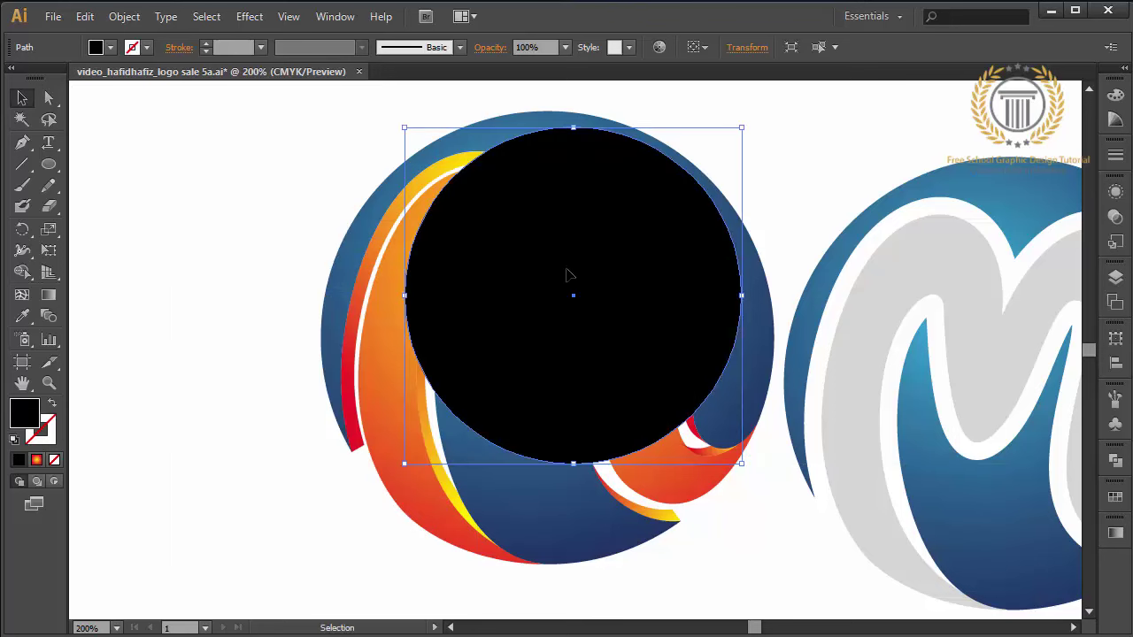
shift+click(474, 375)
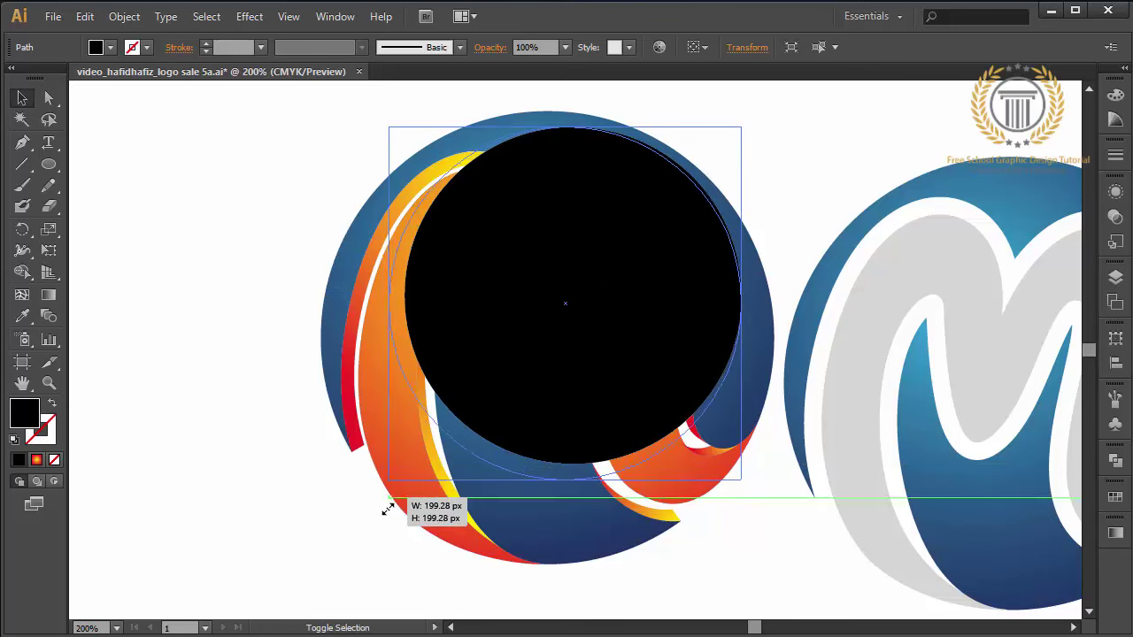
drag(404, 462, 380, 487)
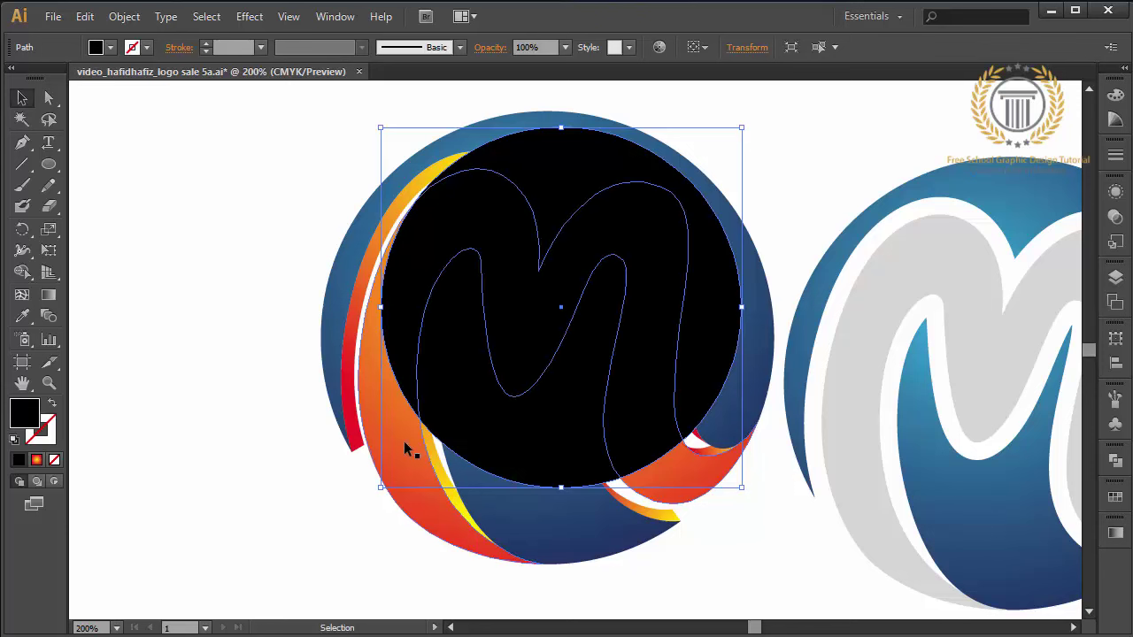
Step: Ungroup the logo, then select it together with the orange shape
click(407, 447)
right_click(489, 478)
click(541, 401)
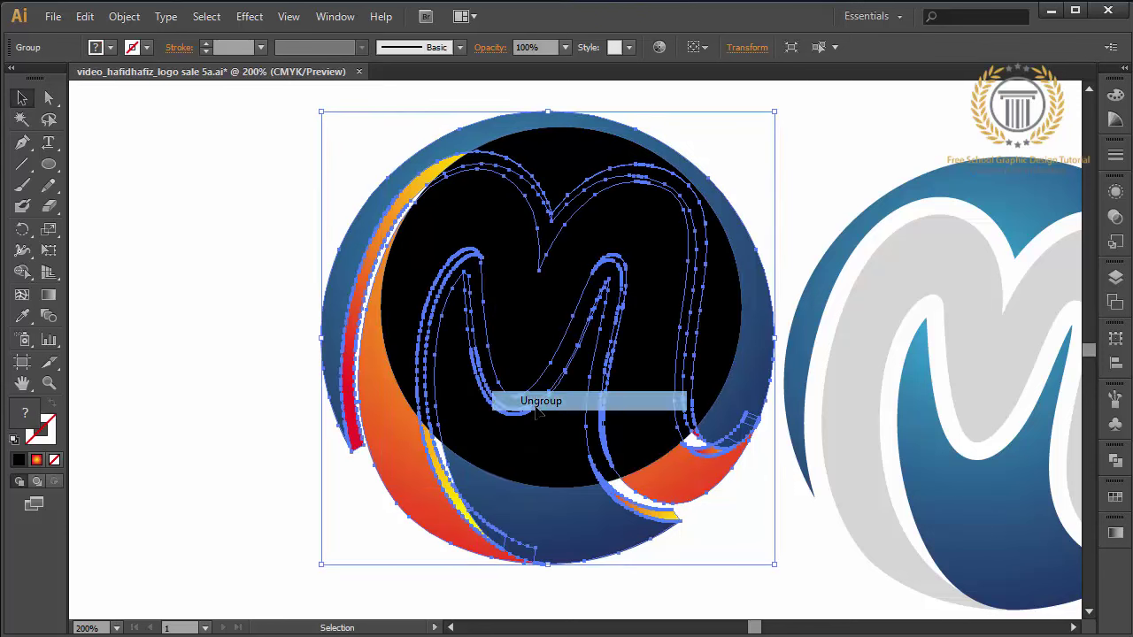
click(320, 466)
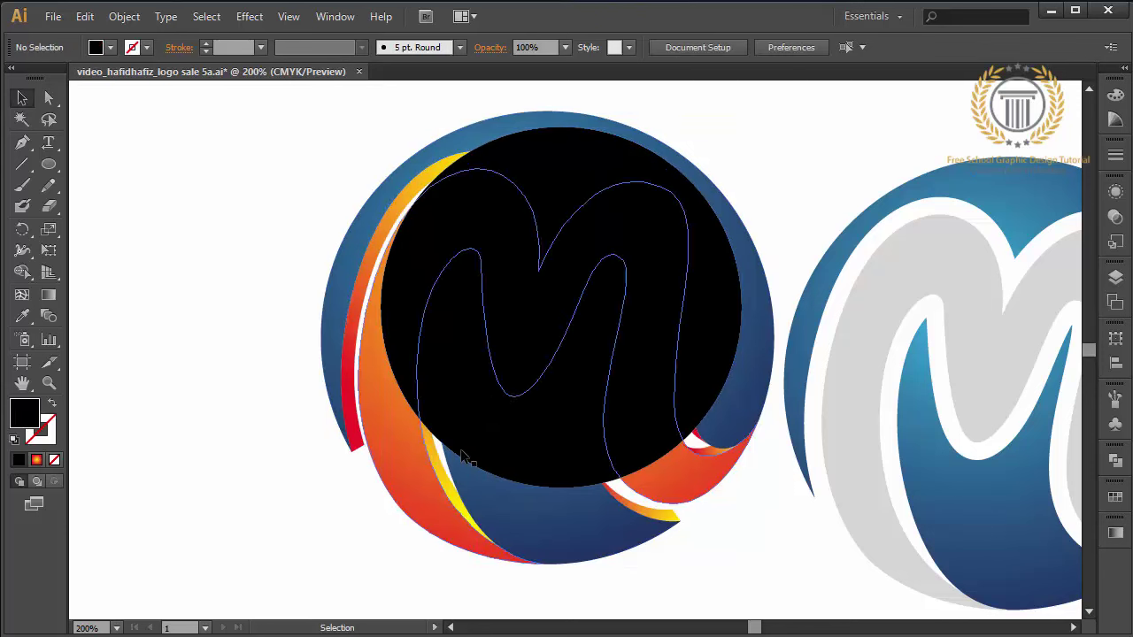
click(526, 517)
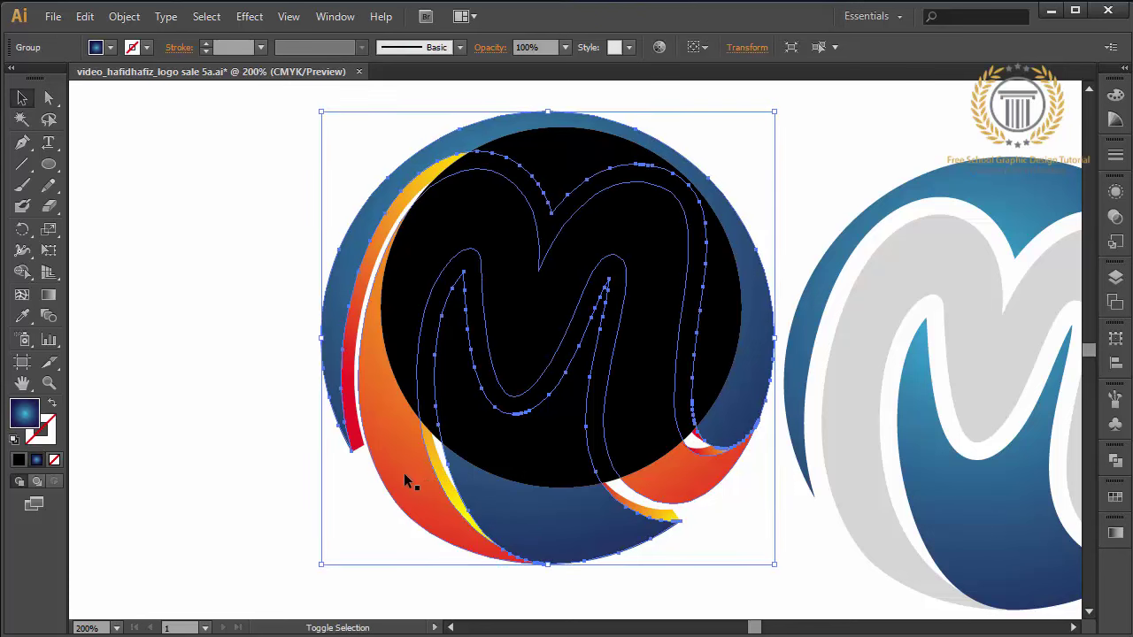
shift+click(405, 475)
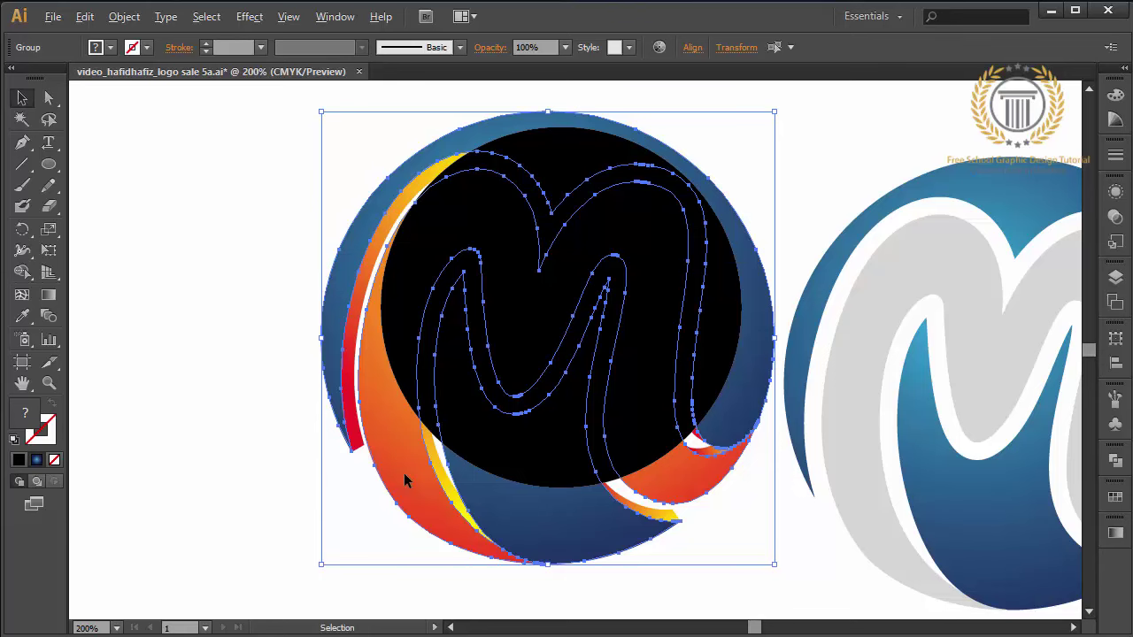
Step: Divide the selected circle and M shapes with Pathfinder, after undoing a trial Trim
shift+click(500, 450)
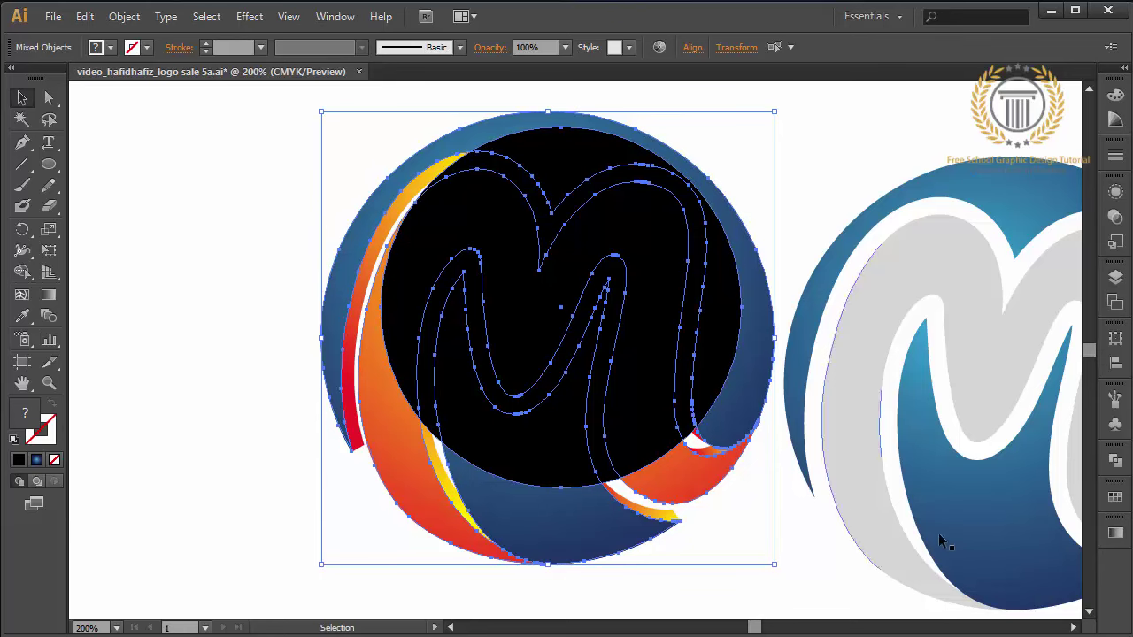
click(1112, 459)
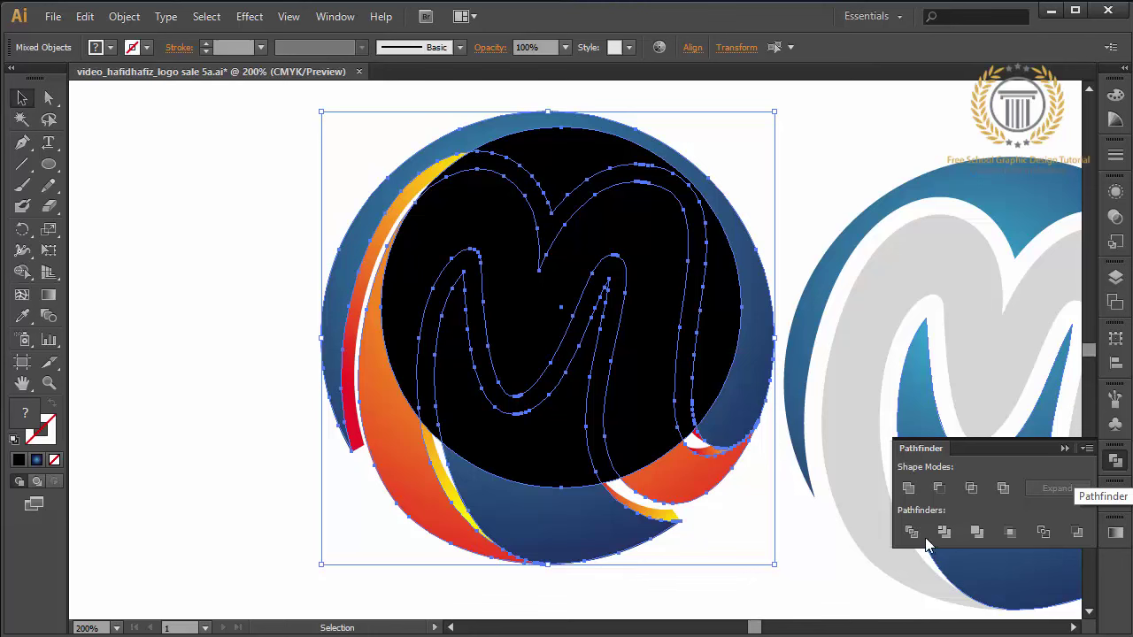
click(948, 538)
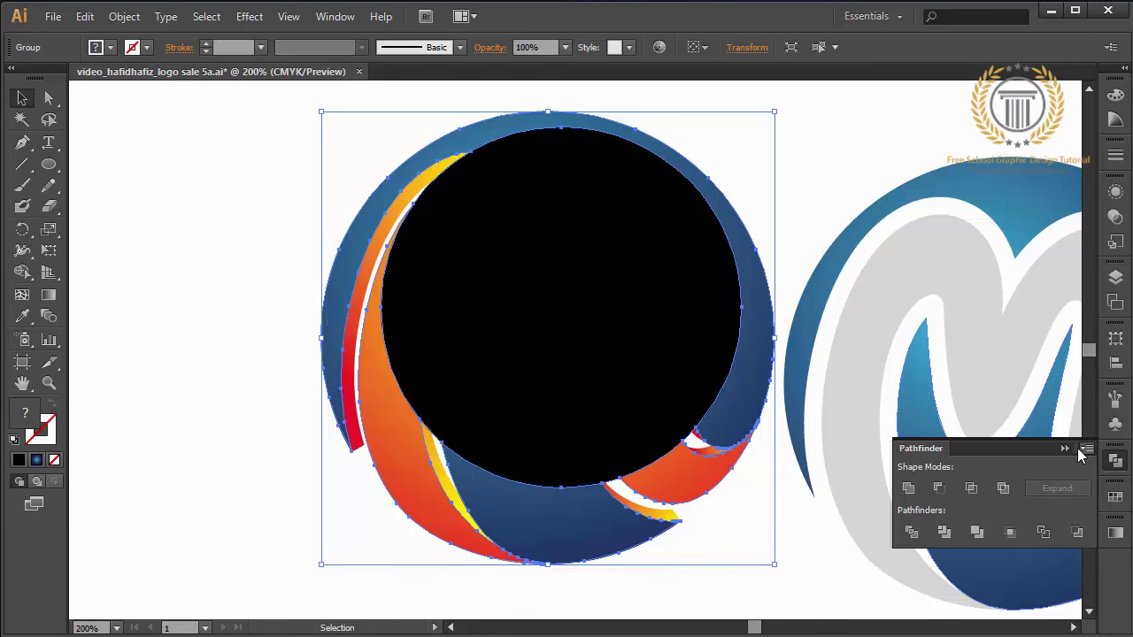
key(ctrl+z)
click(916, 538)
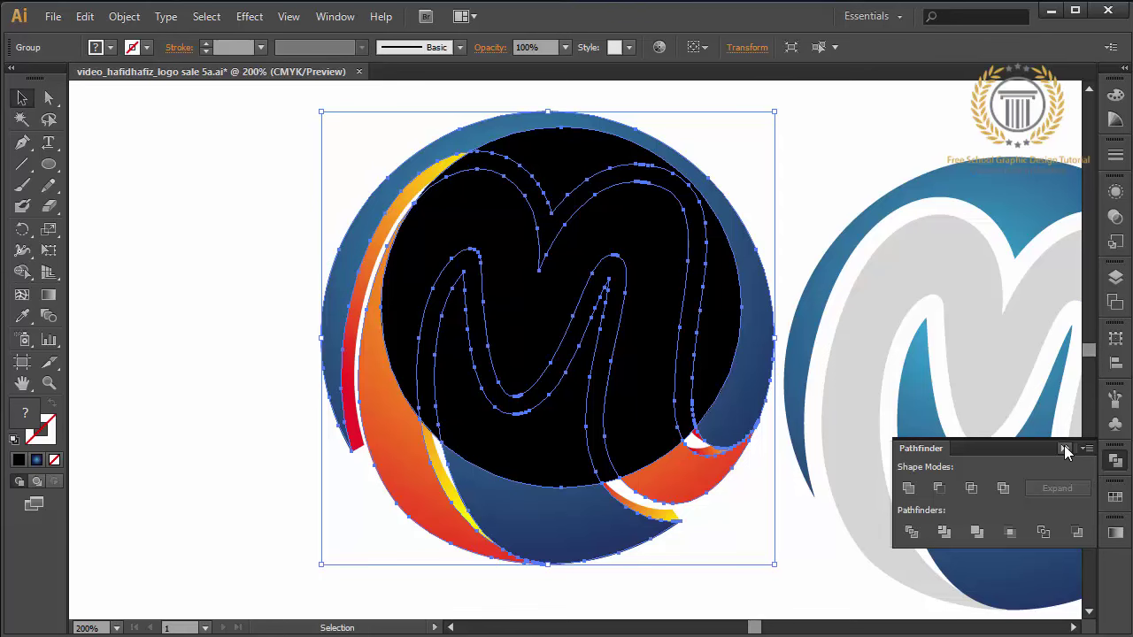
click(1064, 449)
Step: Ungroup the divided pieces and delete the black M-shaped piece
right_click(662, 528)
click(717, 451)
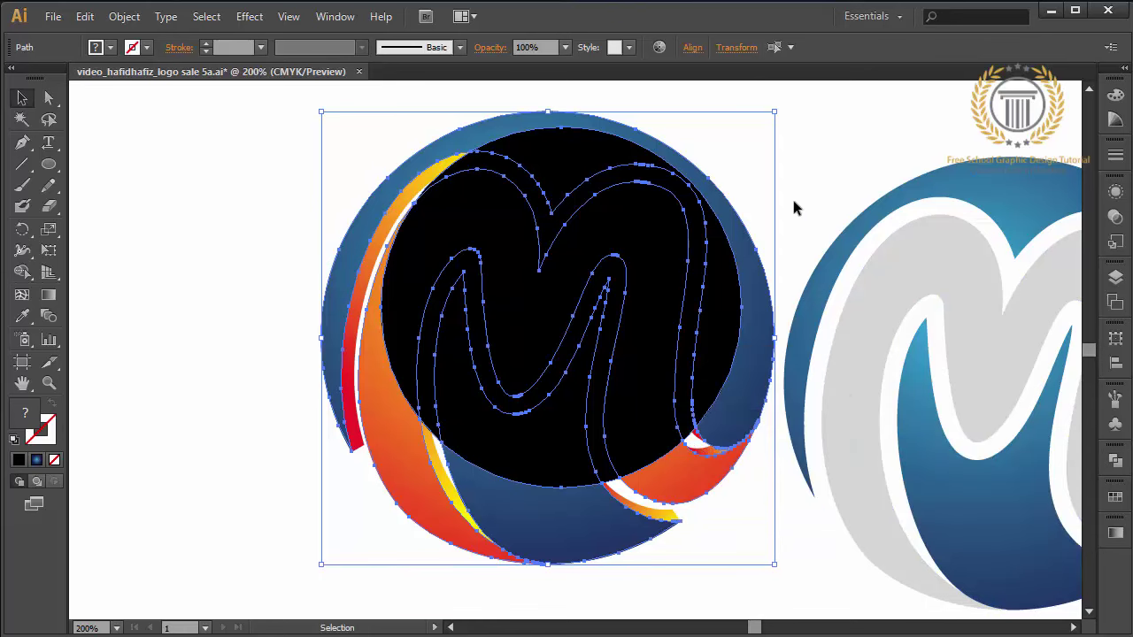
click(793, 207)
click(696, 319)
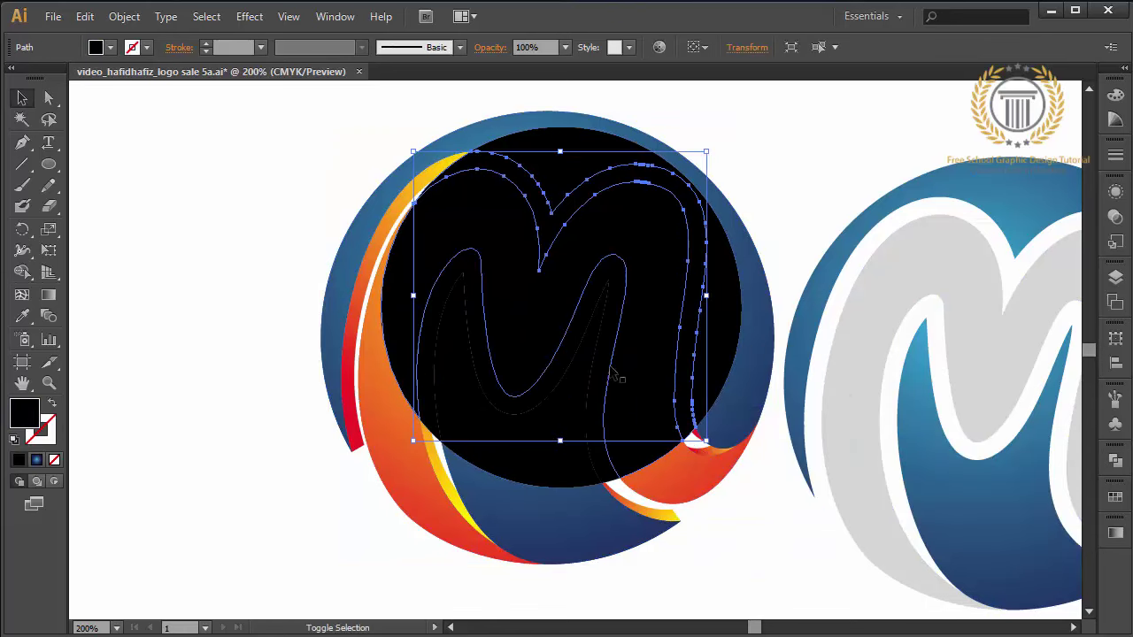
key(Delete)
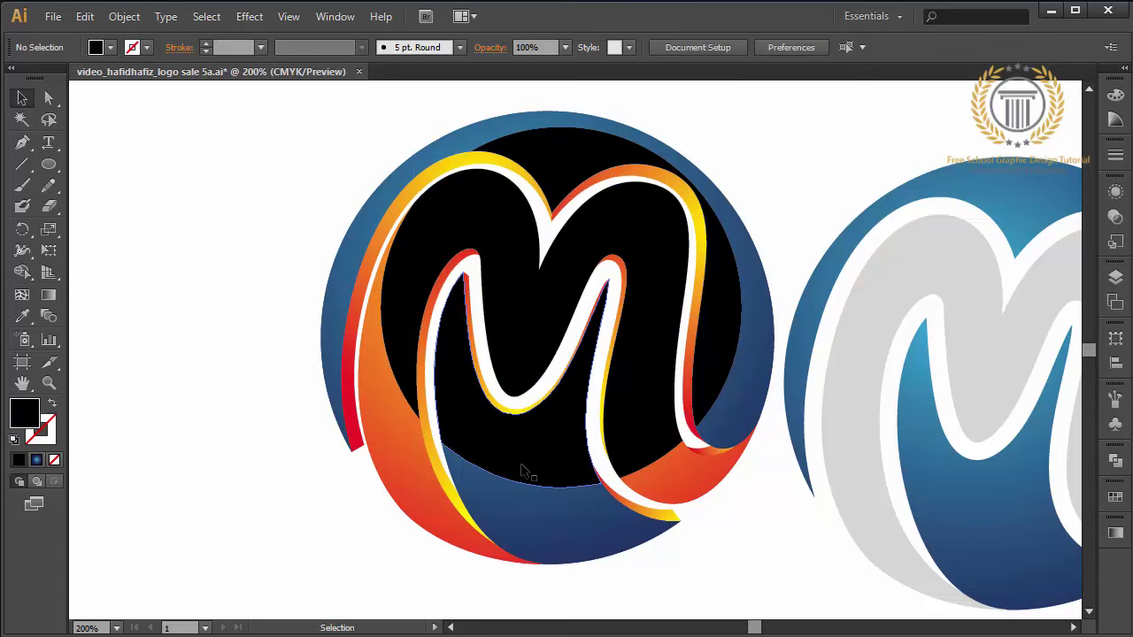
click(526, 469)
Step: Select just the black circle piece inside the logo
shift+click(714, 375)
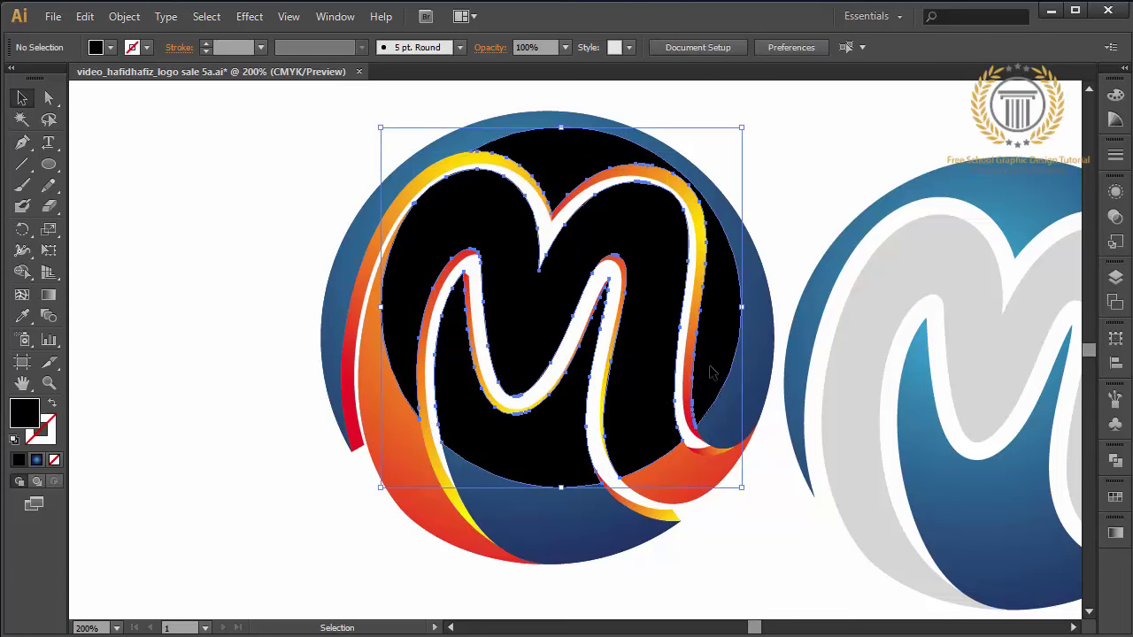
key(ctrl+z)
key(ctrl+shift+z)
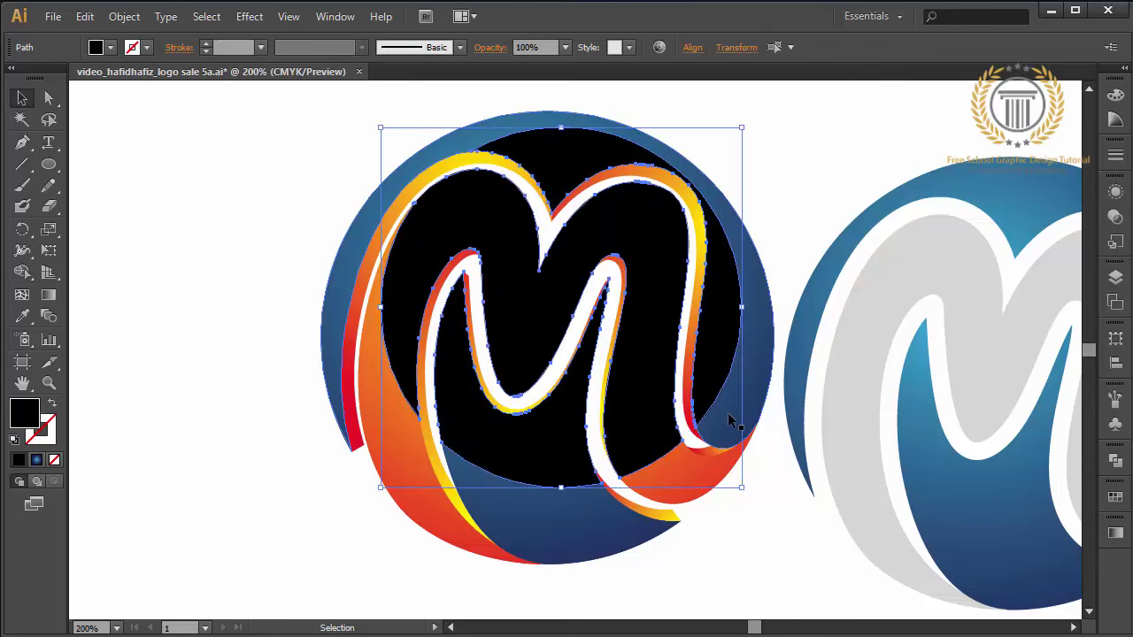
shift+click(731, 420)
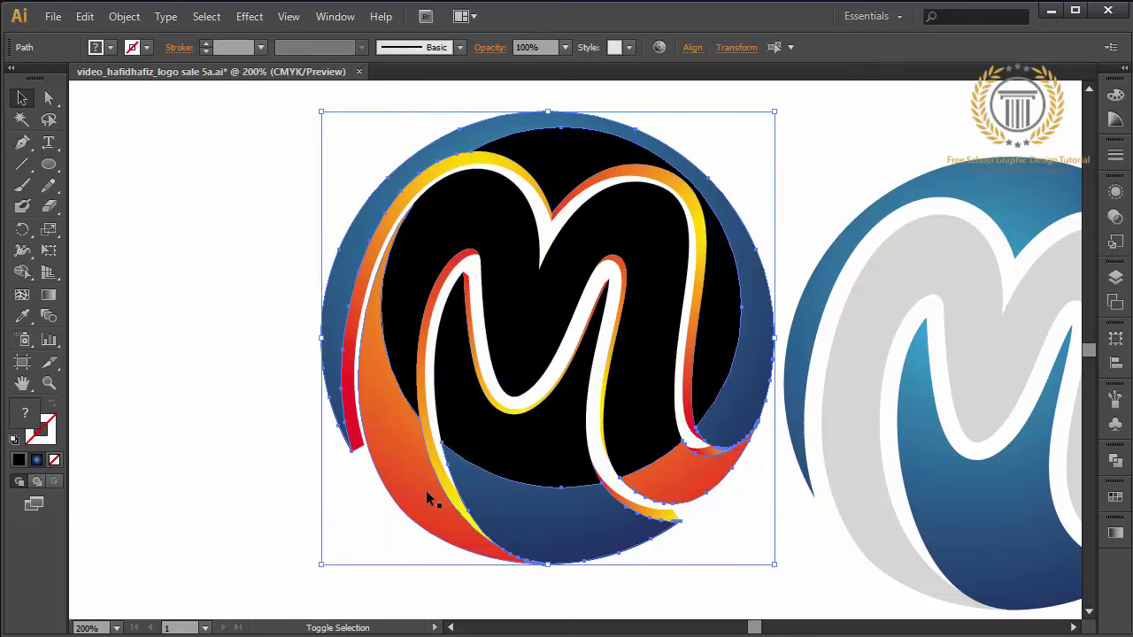
key(ctrl+shift+a)
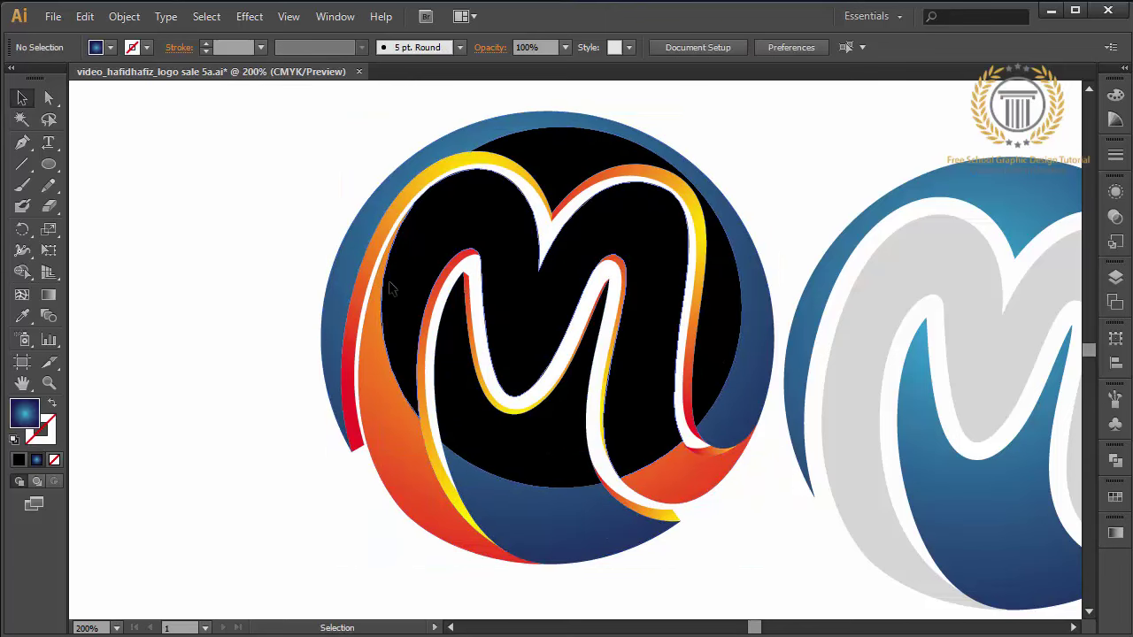
click(591, 277)
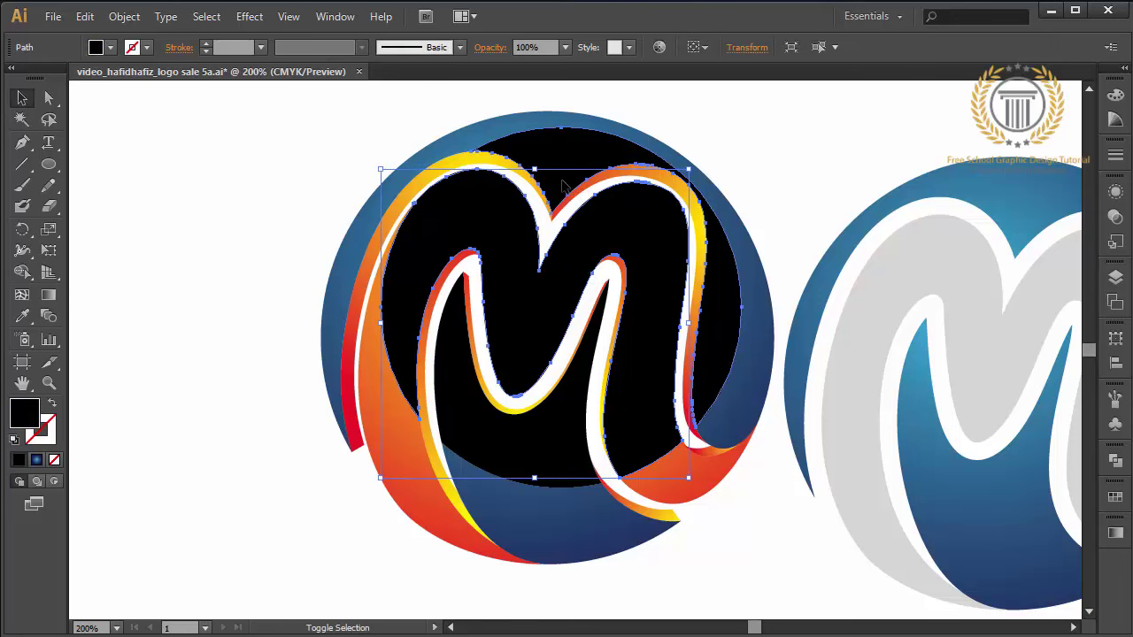
shift+click(624, 407)
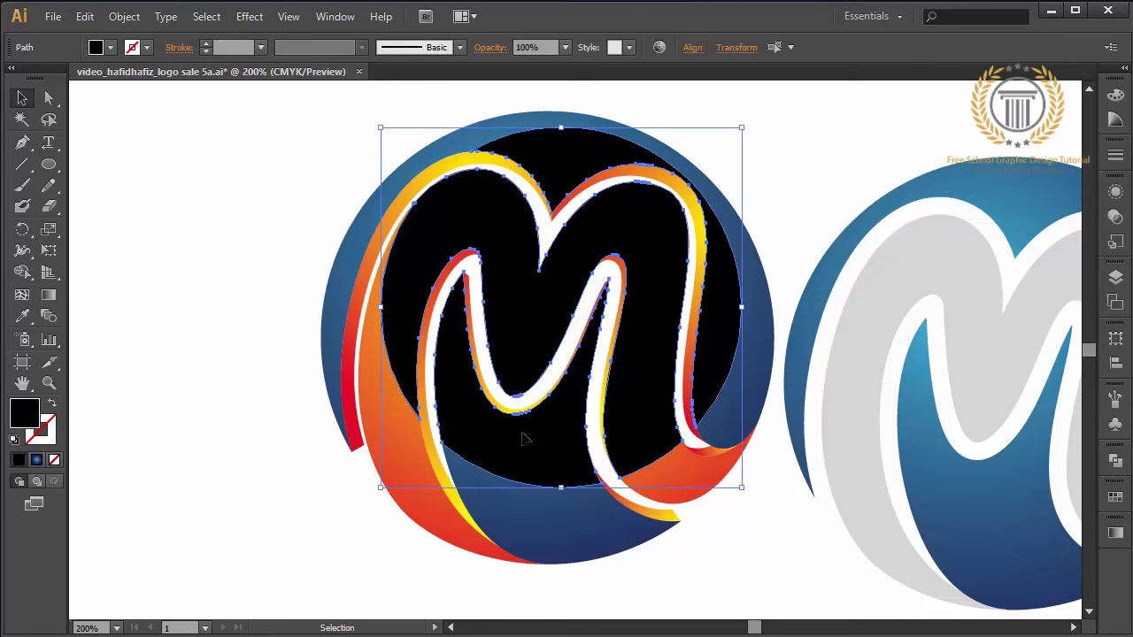
Step: Fill it with the orange-white-blue gradient swatch, directed diagonally from the upper left
click(1113, 499)
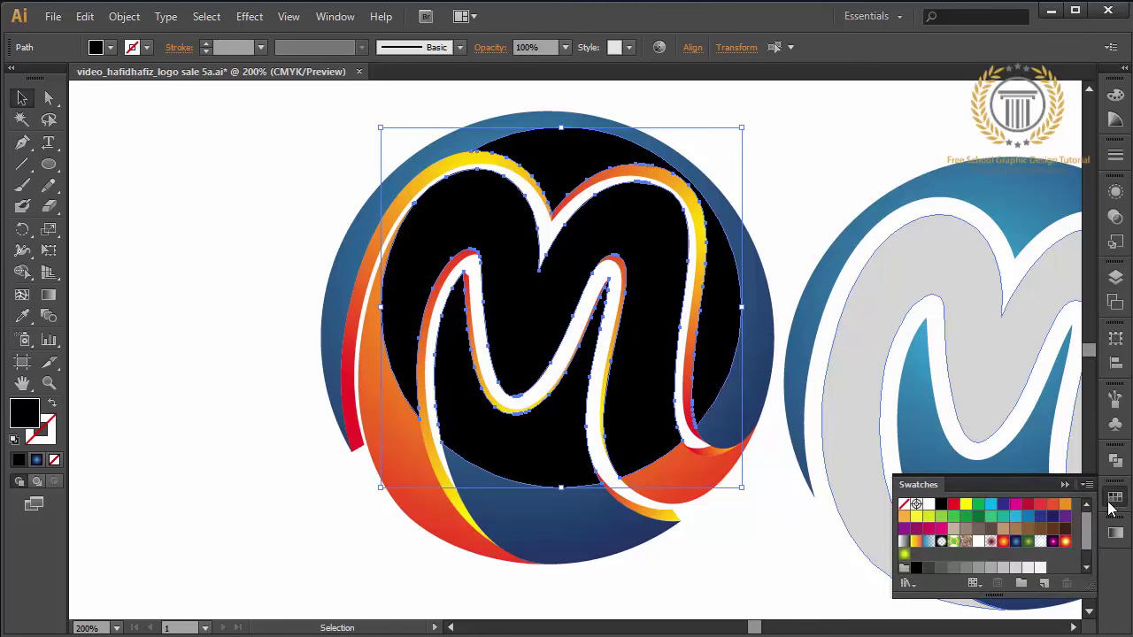
click(1040, 541)
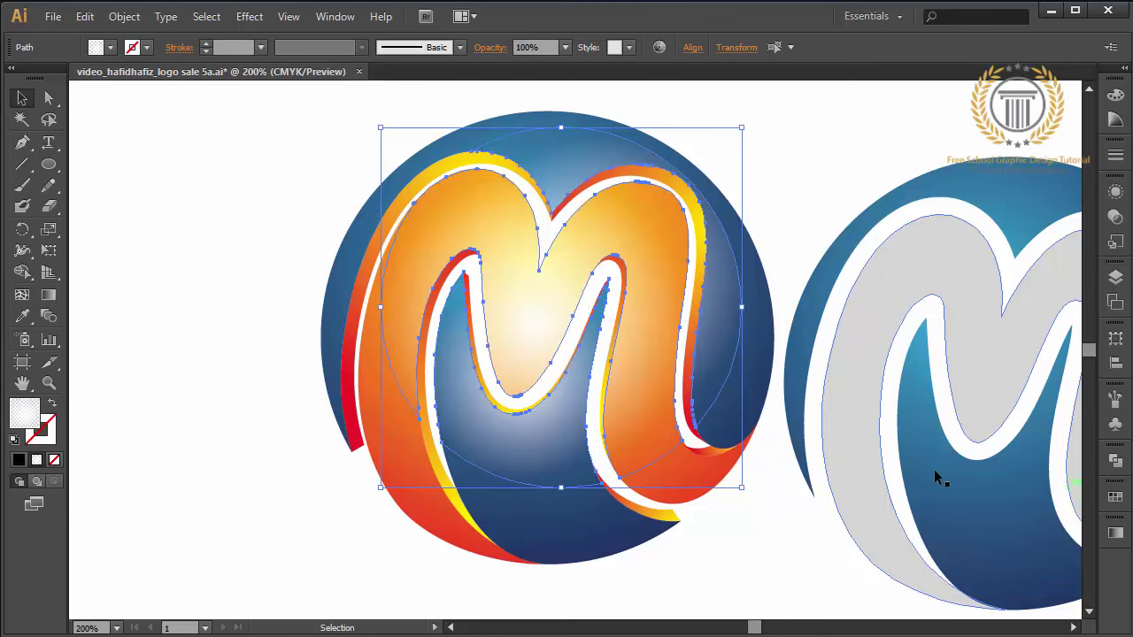
click(48, 295)
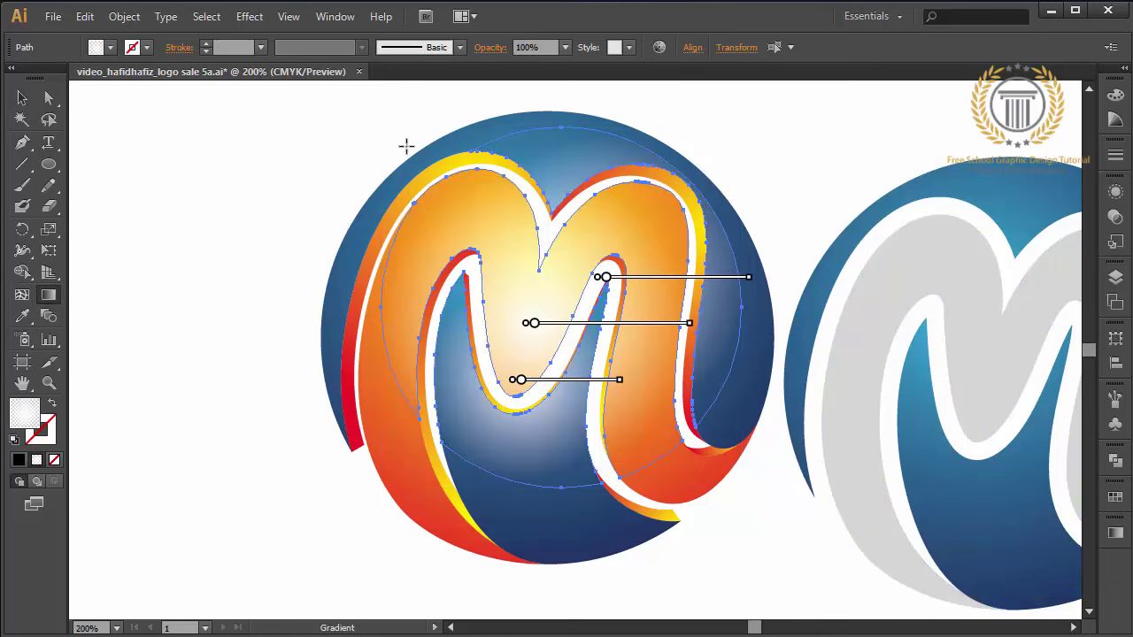
drag(407, 145, 721, 370)
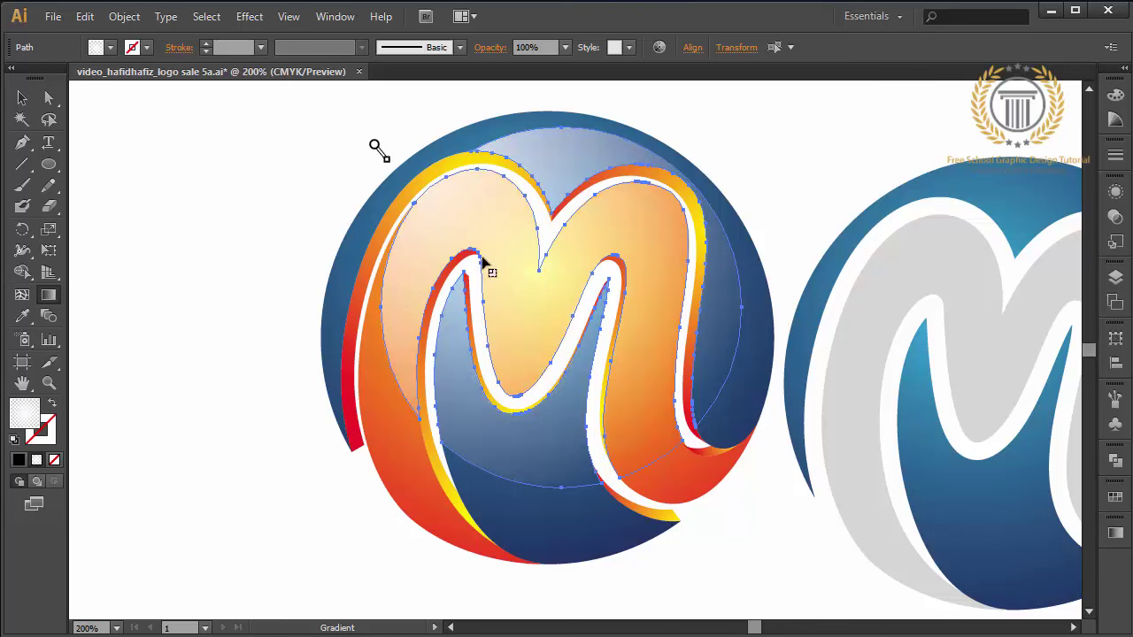
drag(375, 145, 602, 359)
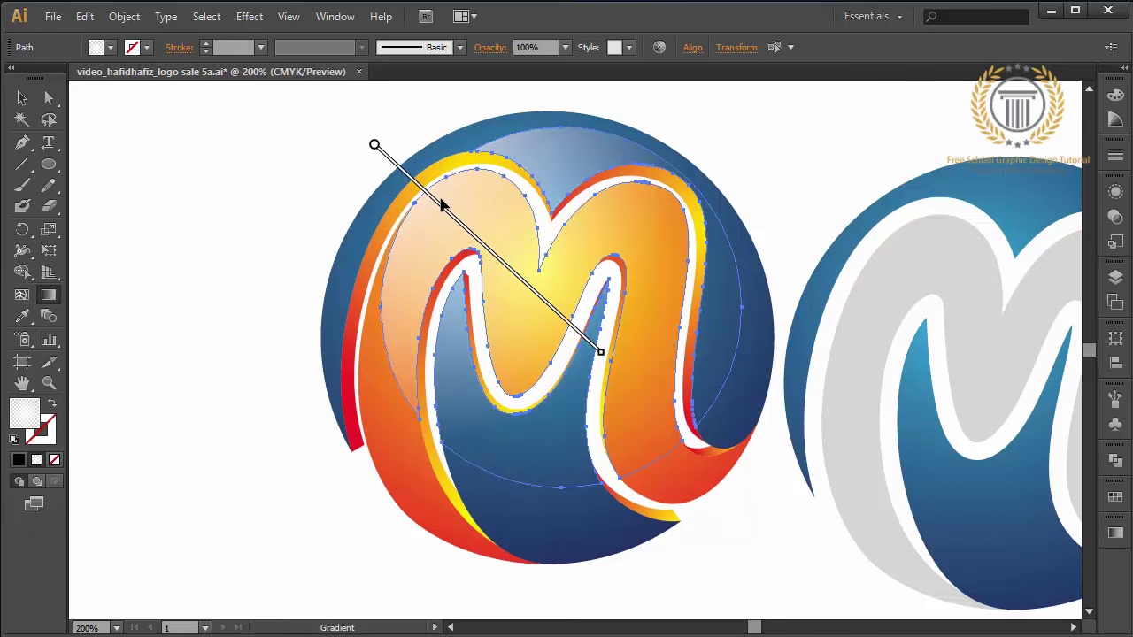
drag(442, 205, 463, 216)
click(22, 97)
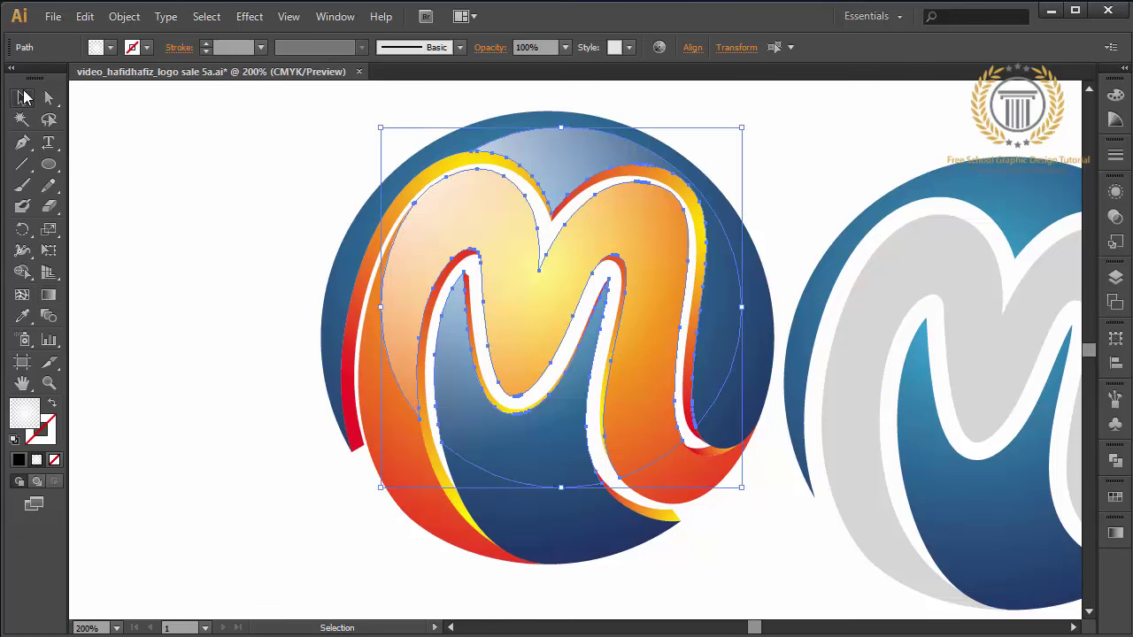
click(128, 159)
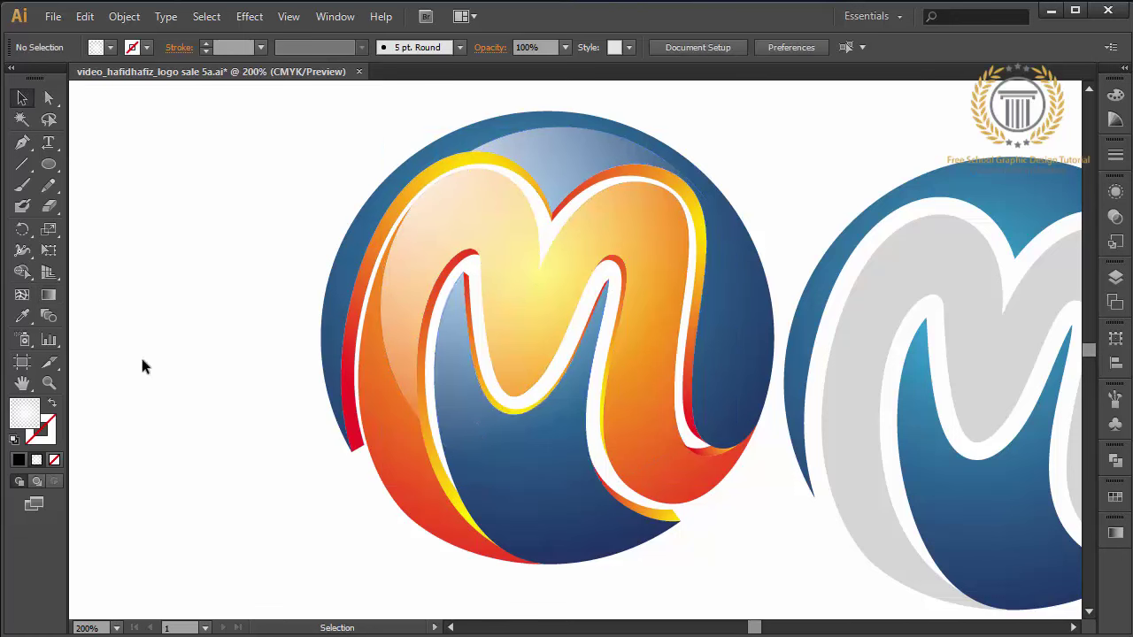
Step: Zoom to 100% to bring the middle logo and grey circle into view
key(ctrl+1)
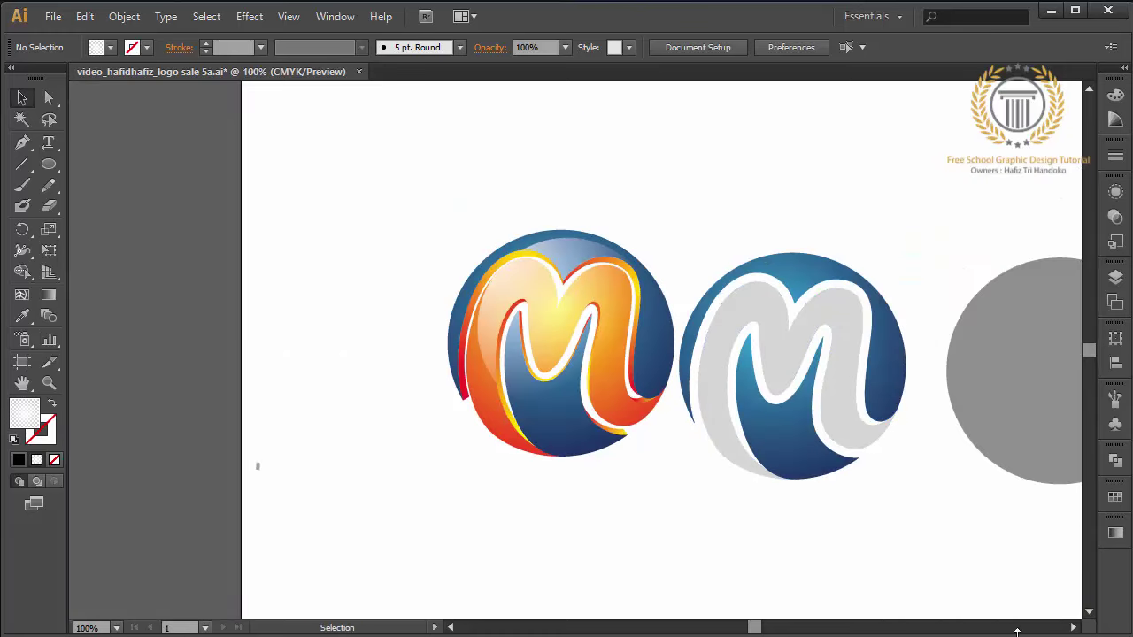
click(1073, 628)
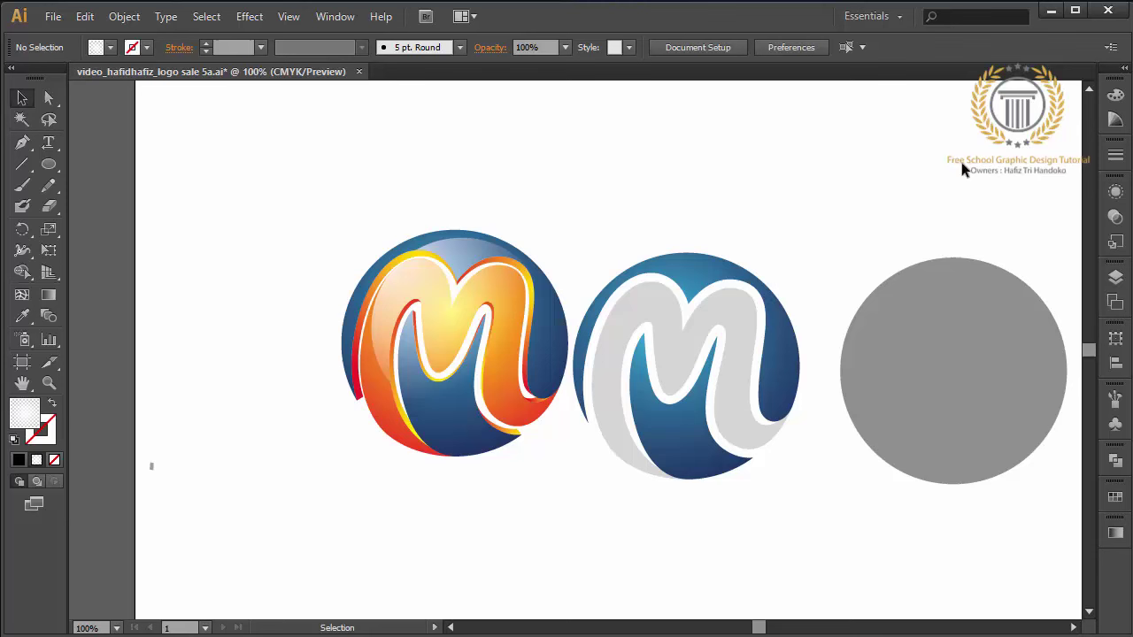
drag(963, 169, 691, 478)
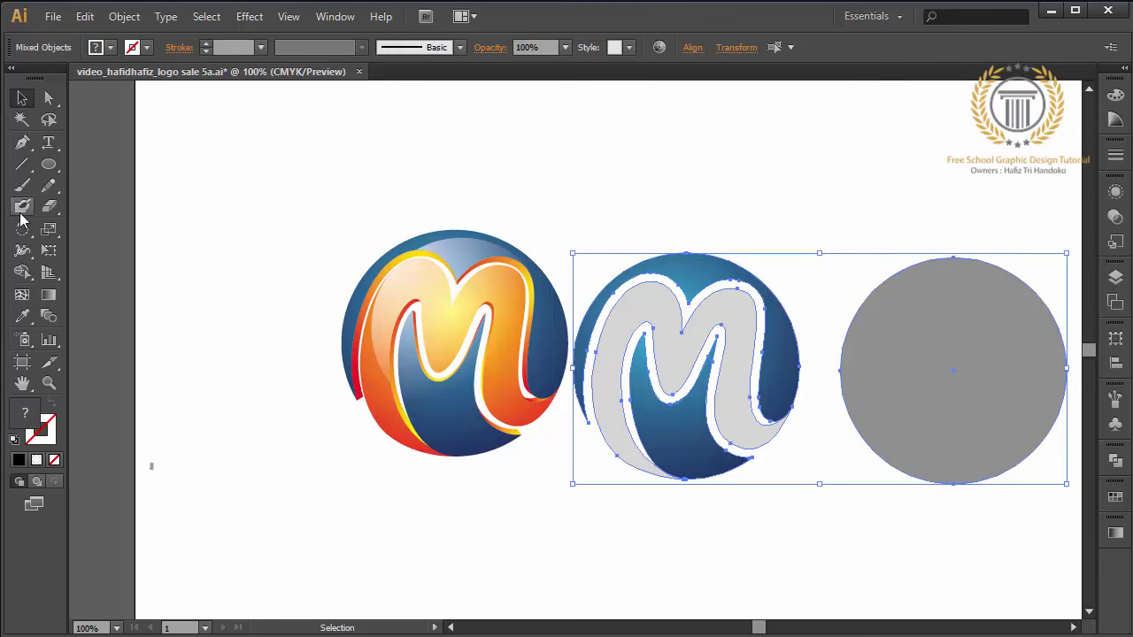
click(82, 174)
Step: Paintbrush an arrow with an X above both the middle logo and the grey circle
click(22, 185)
drag(683, 140, 733, 196)
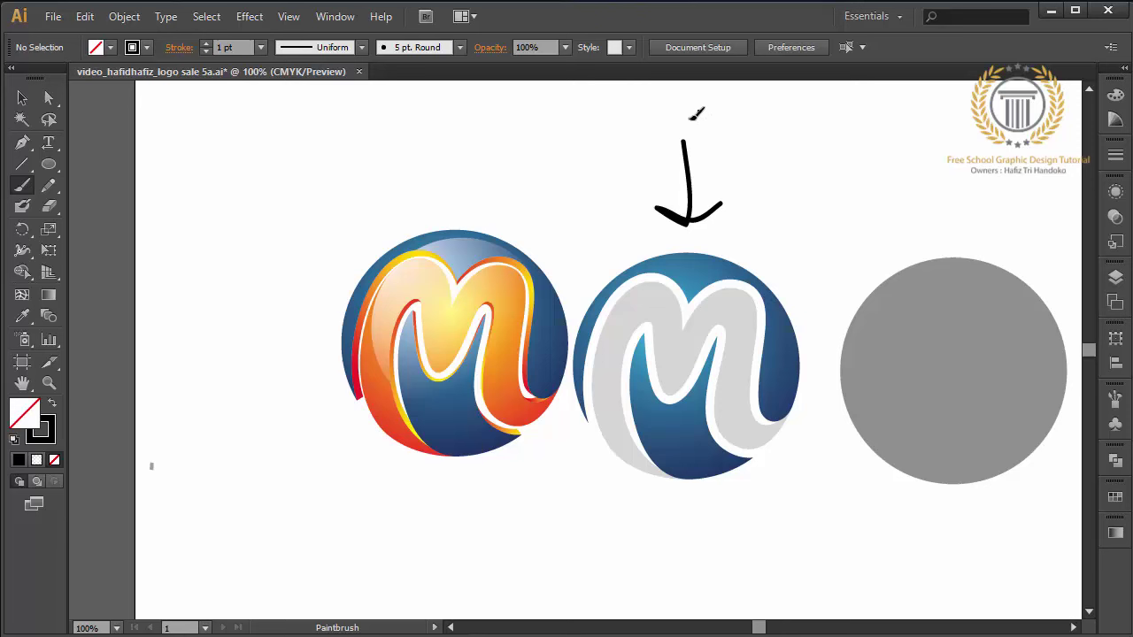
drag(699, 111, 617, 169)
drag(631, 112, 752, 171)
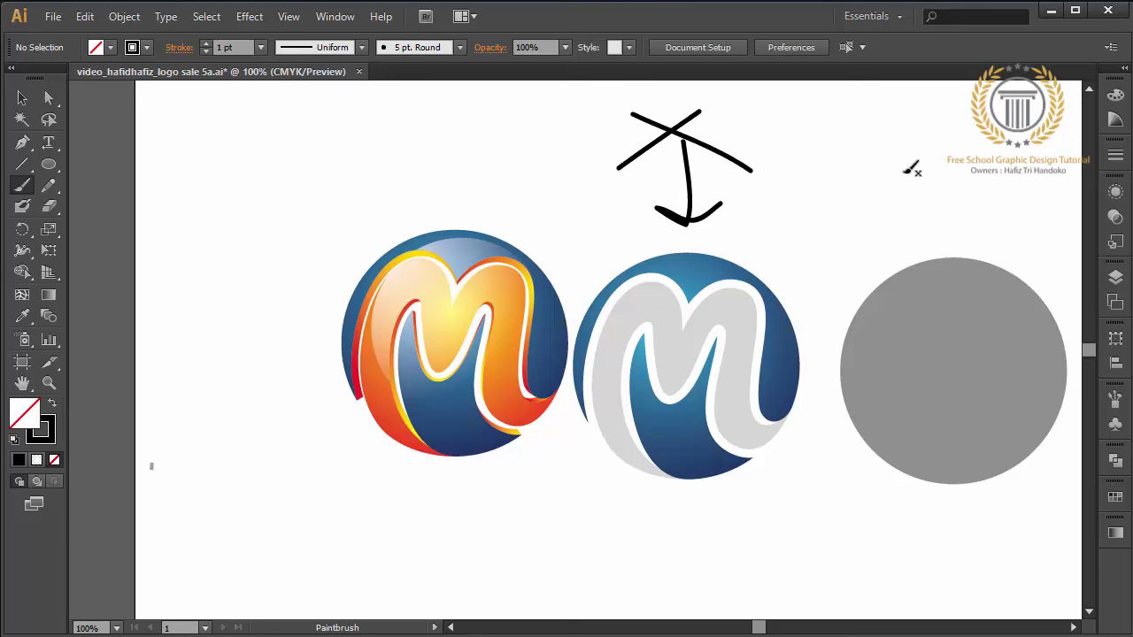
mouse_move(903, 171)
mouse_down()
mouse_move(907, 229)
mouse_move(886, 221)
mouse_up()
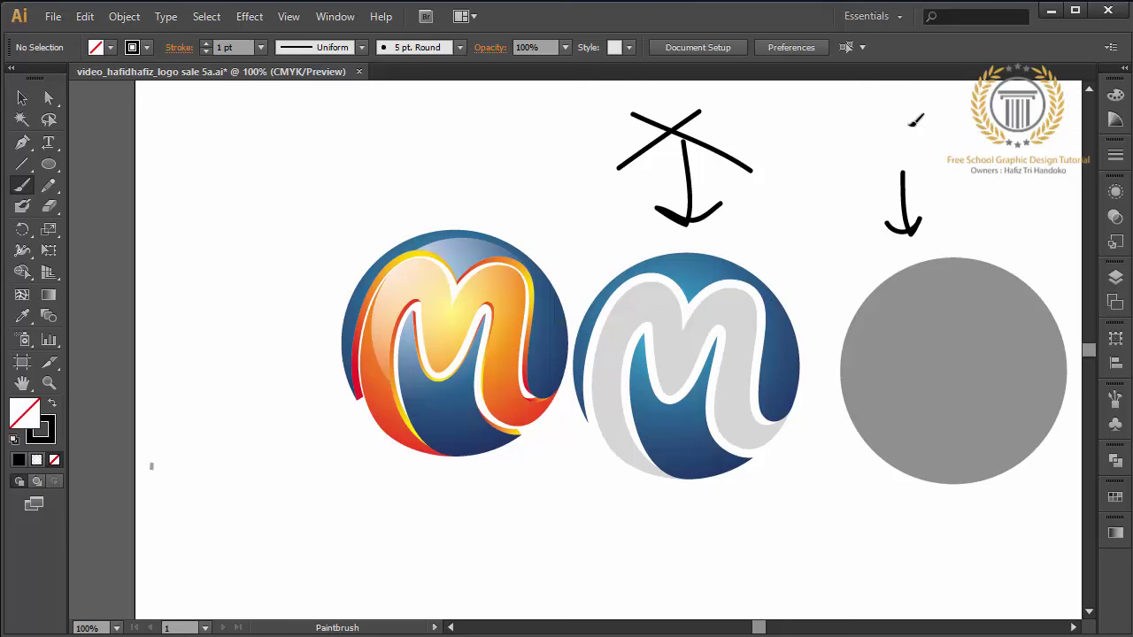
drag(926, 110, 817, 212)
drag(889, 149, 962, 198)
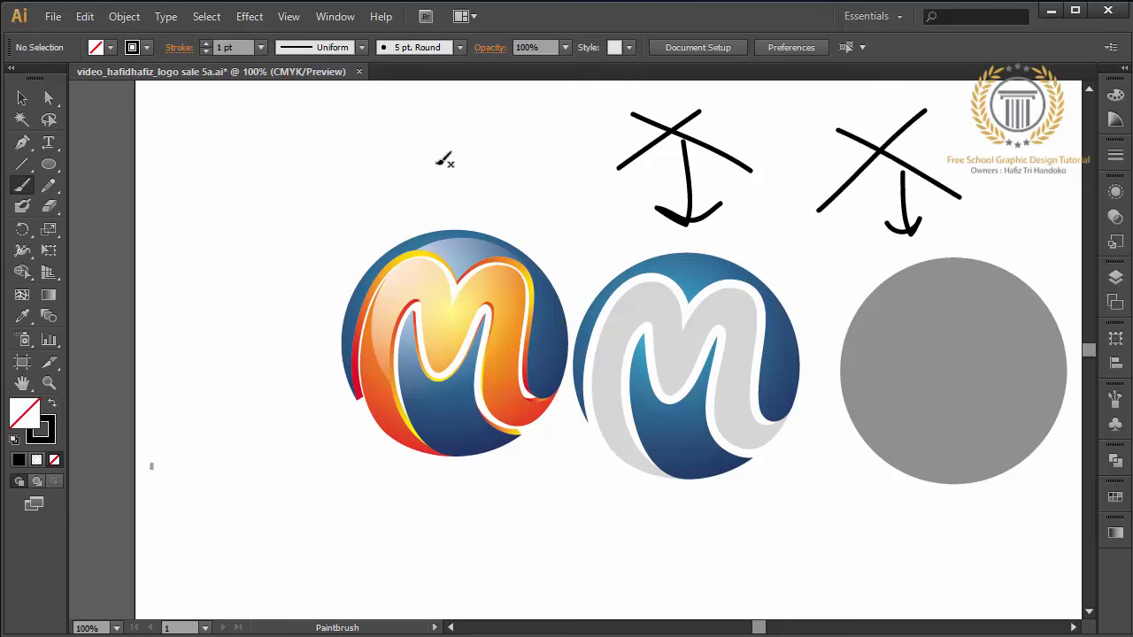
Step: Paintbrush an arrow and looped scribble above the left logo, then marquee-select the sketches
mouse_move(434, 163)
mouse_down()
mouse_move(434, 206)
mouse_move(457, 181)
mouse_up()
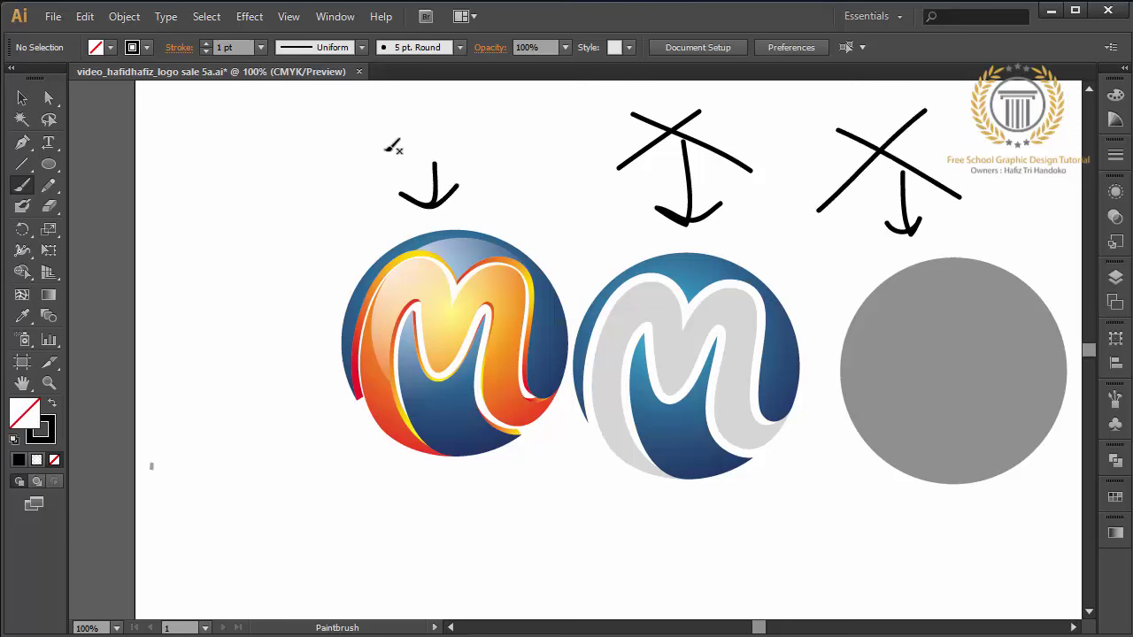
drag(428, 99, 478, 151)
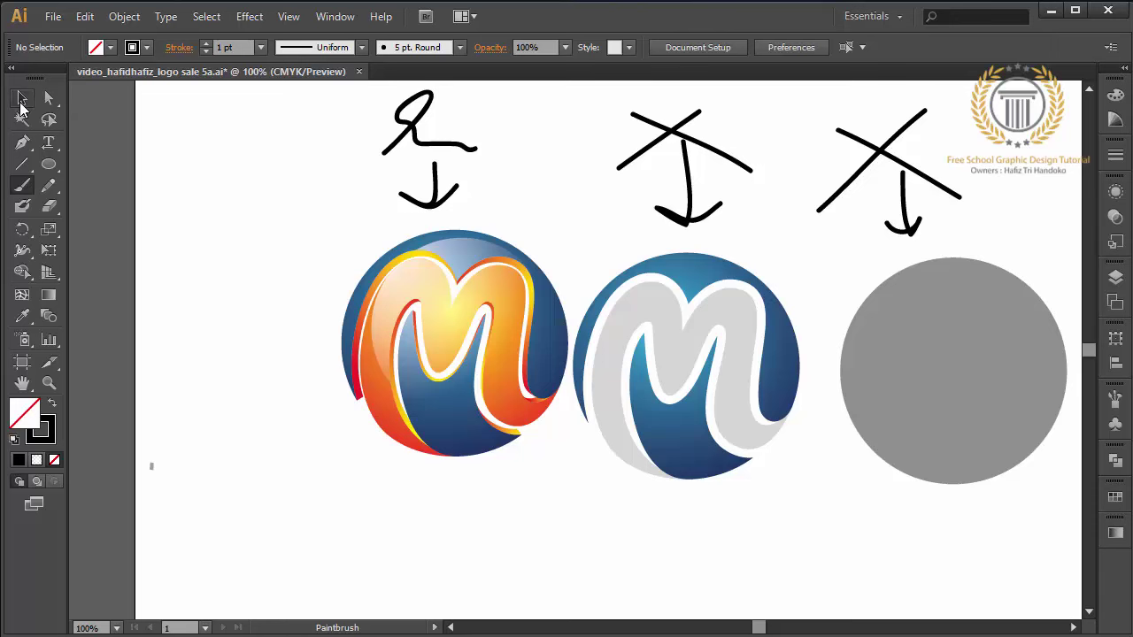
click(22, 97)
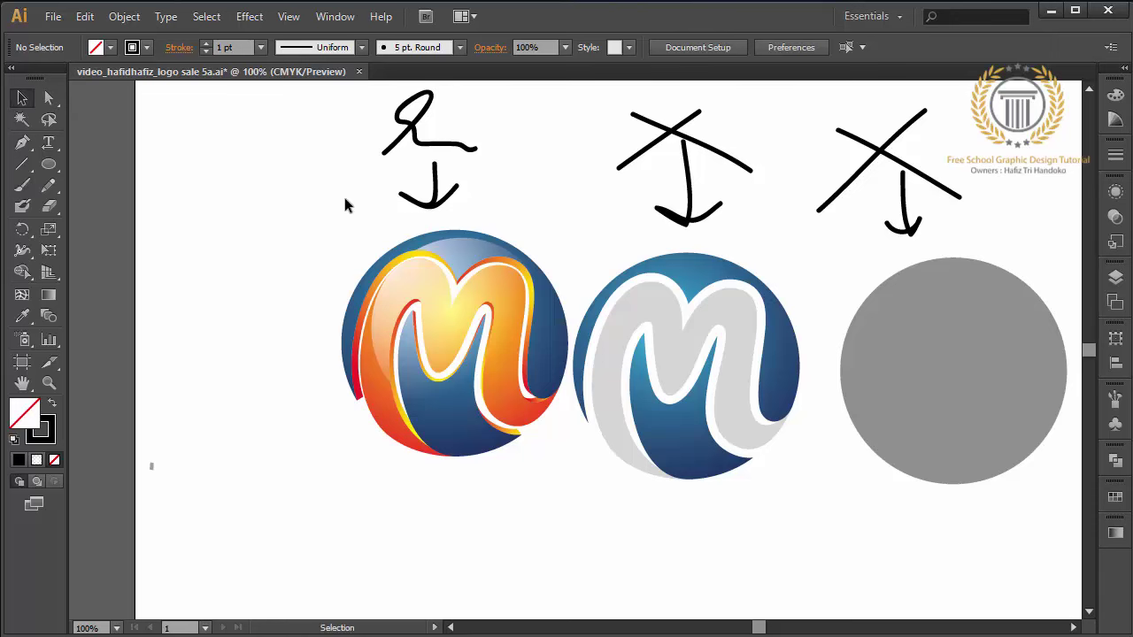
drag(347, 201, 973, 233)
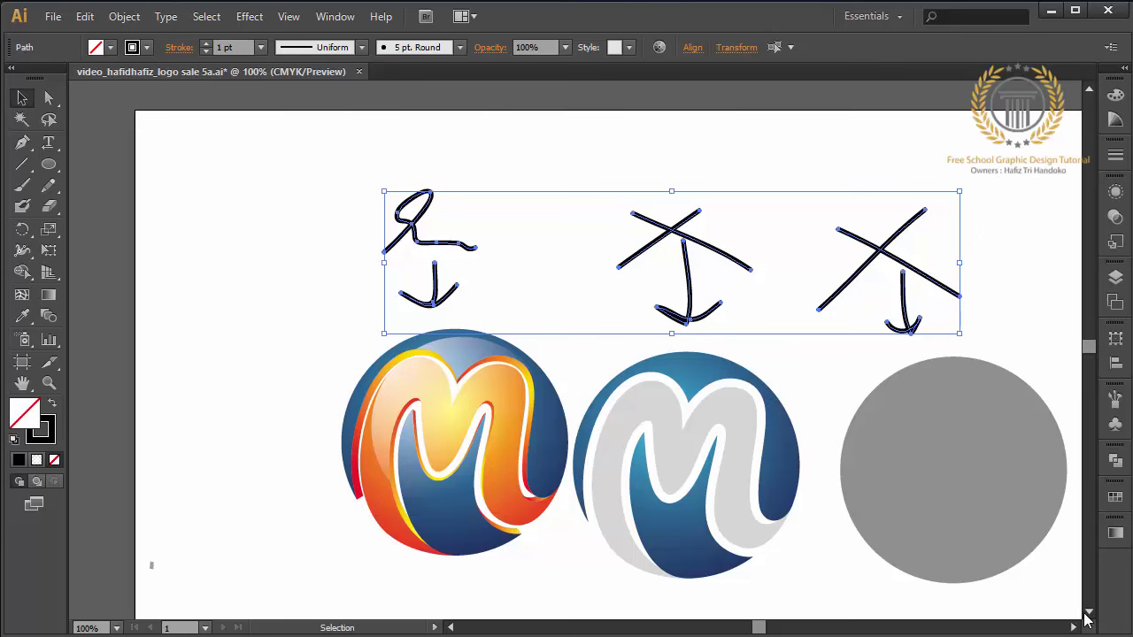
click(1088, 612)
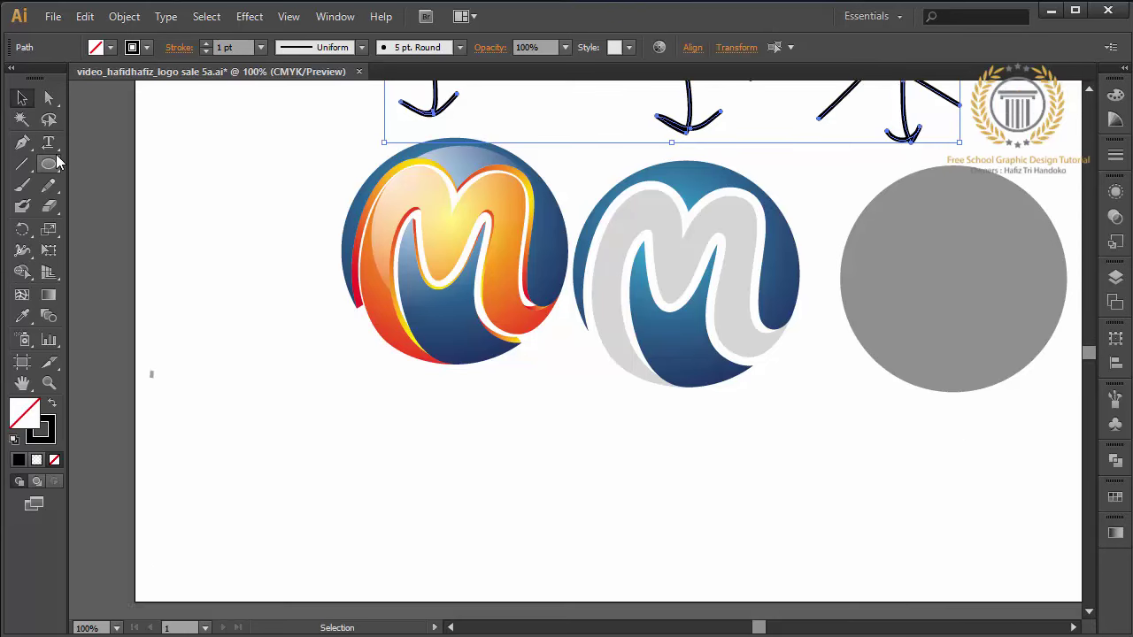
Step: Draw a text area below the logos and set its font size to 48 pt
key(t)
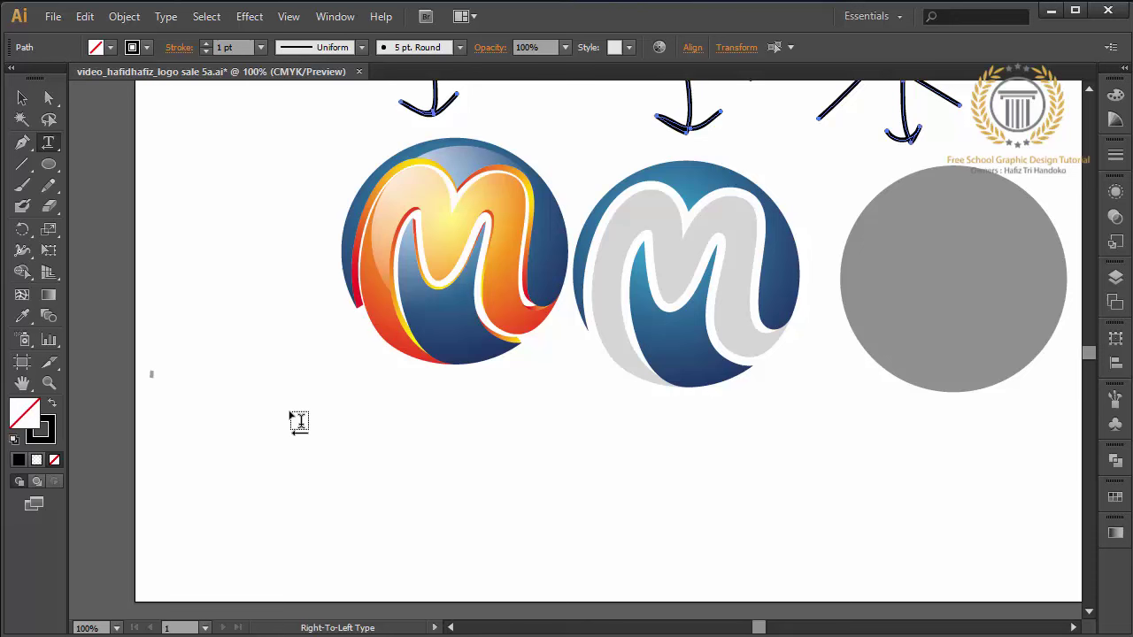
drag(238, 407, 989, 510)
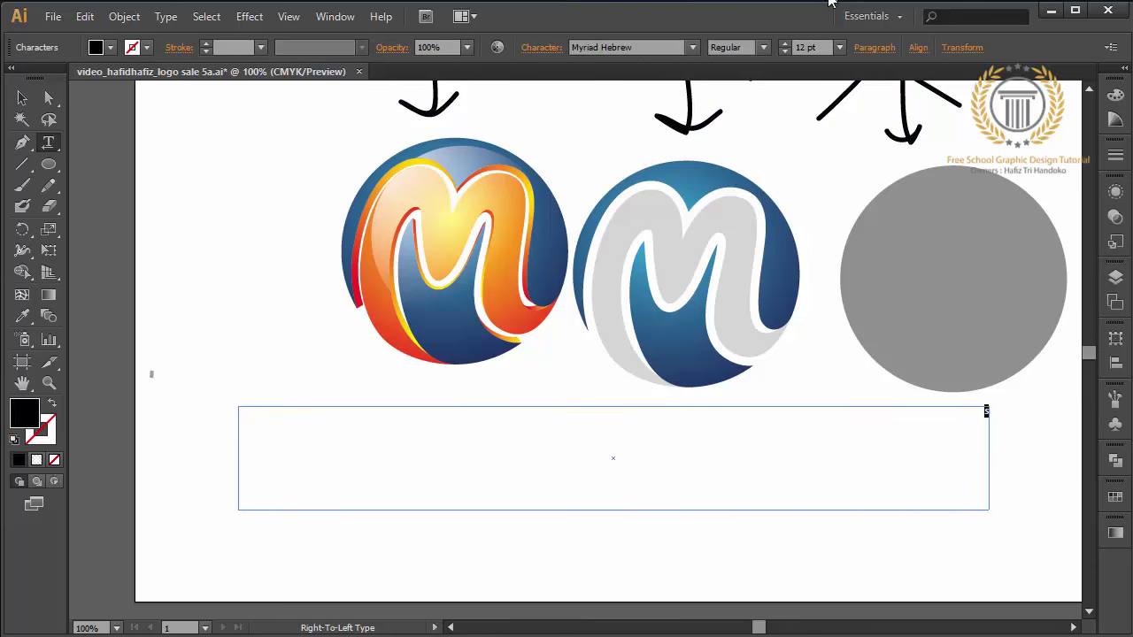
click(837, 48)
click(860, 284)
click(839, 47)
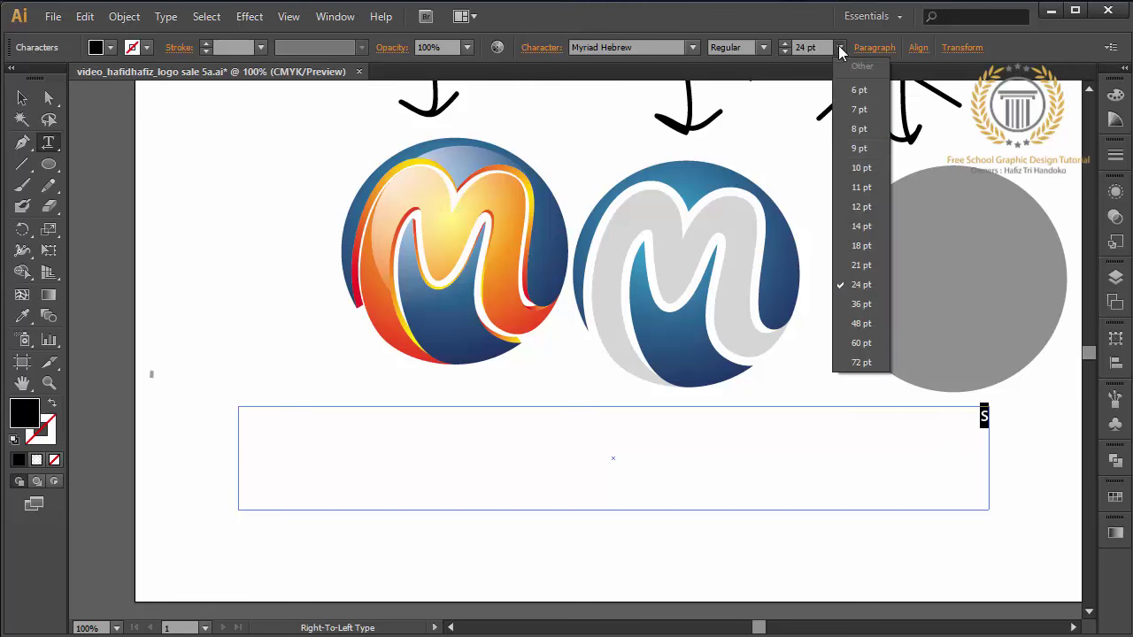
click(861, 324)
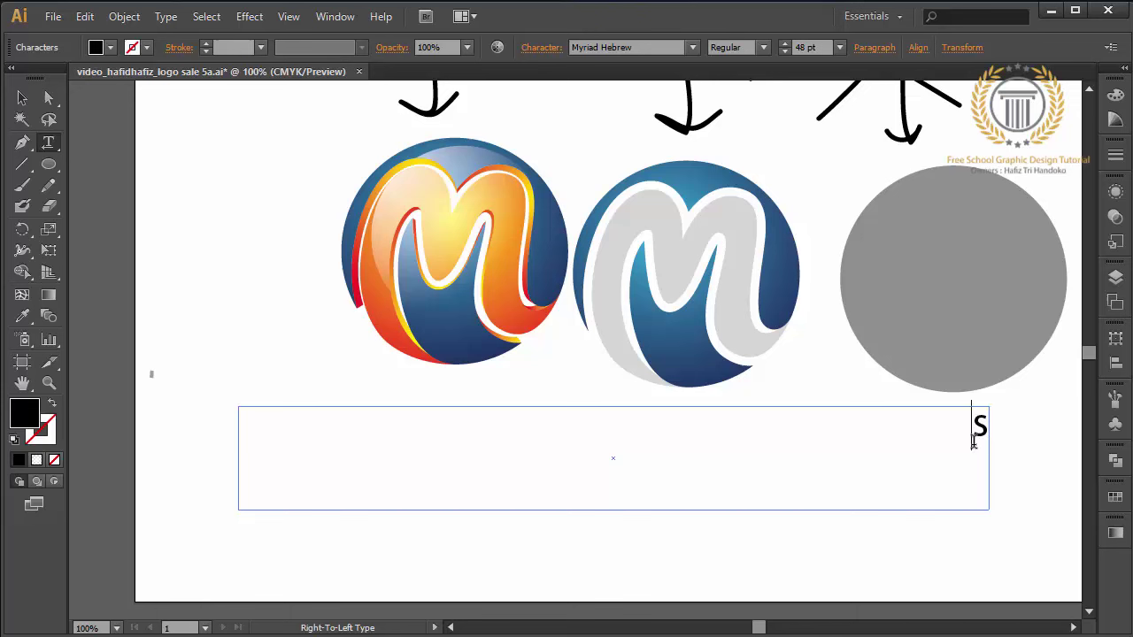
Step: Type 'press "like" to support me in making new video tutorial every day. see my channel'
drag(973, 440, 983, 439)
text(pres)
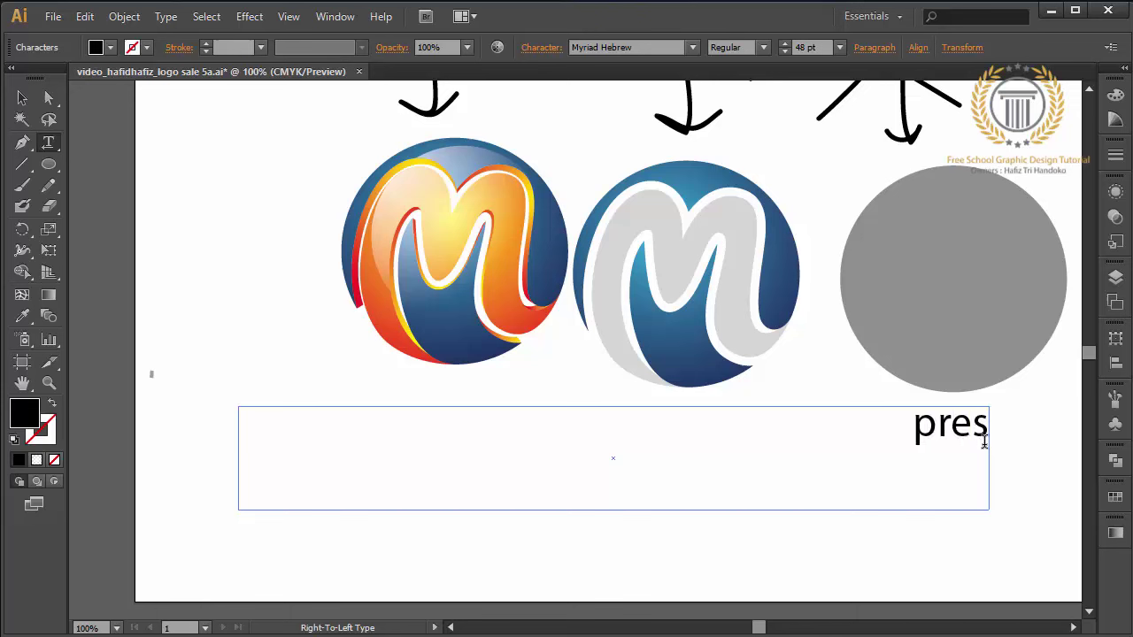
text(s "l)
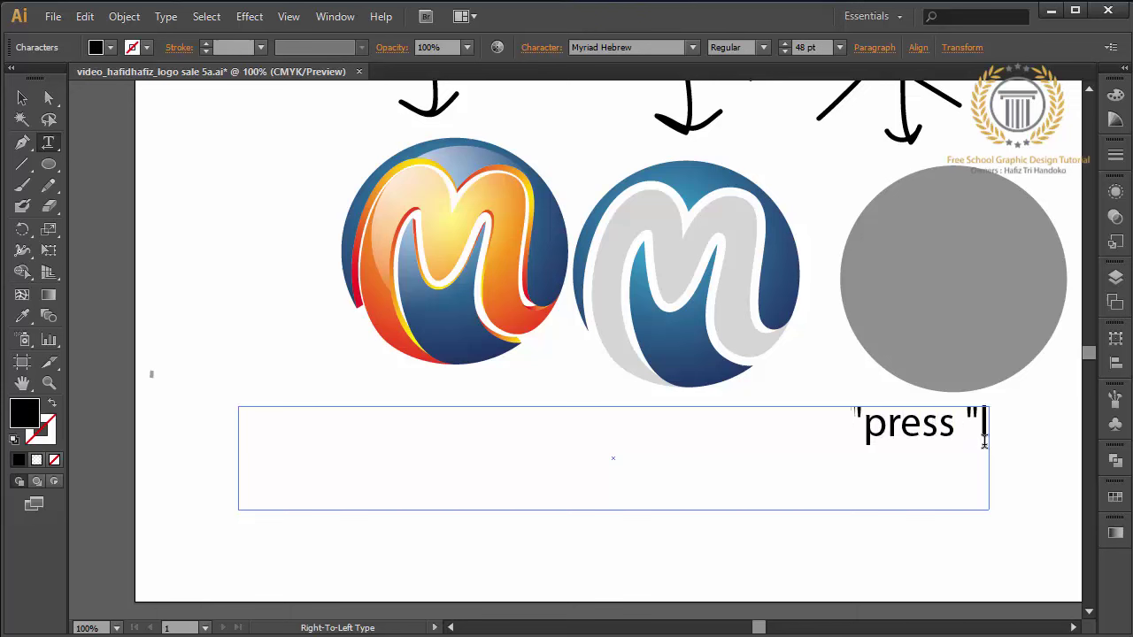
text(ike" t)
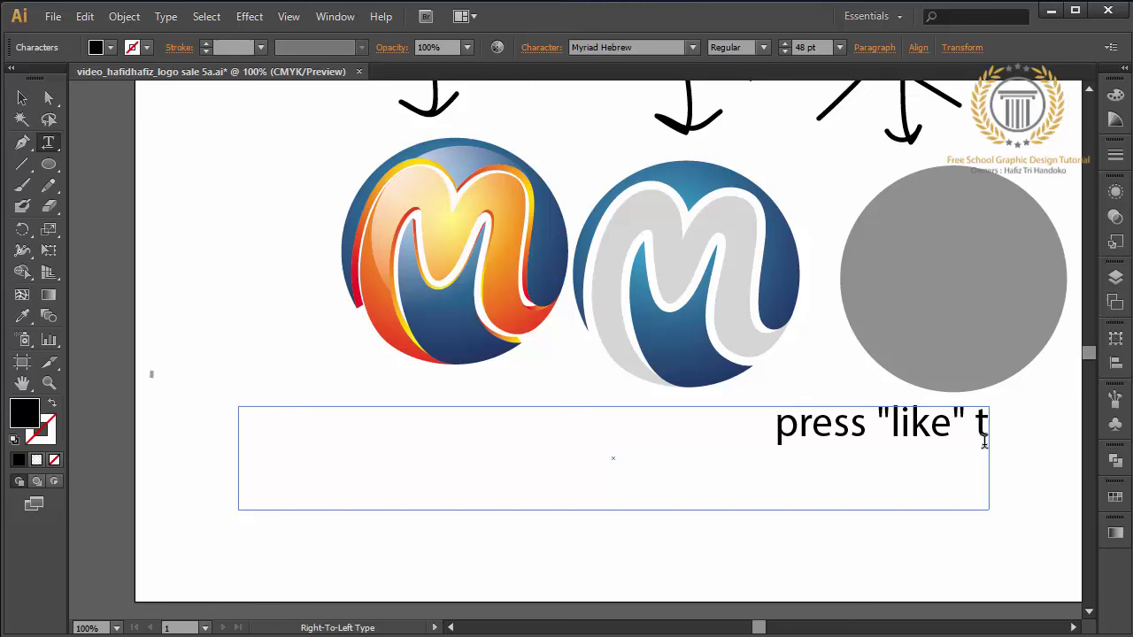
text(o support m)
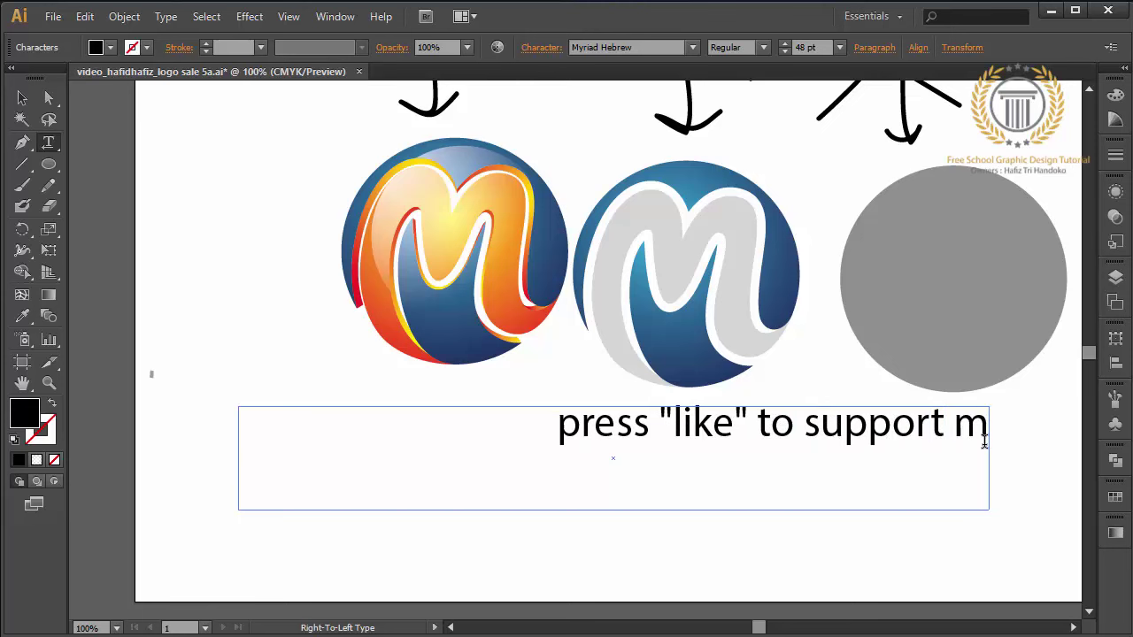
text(e in making)
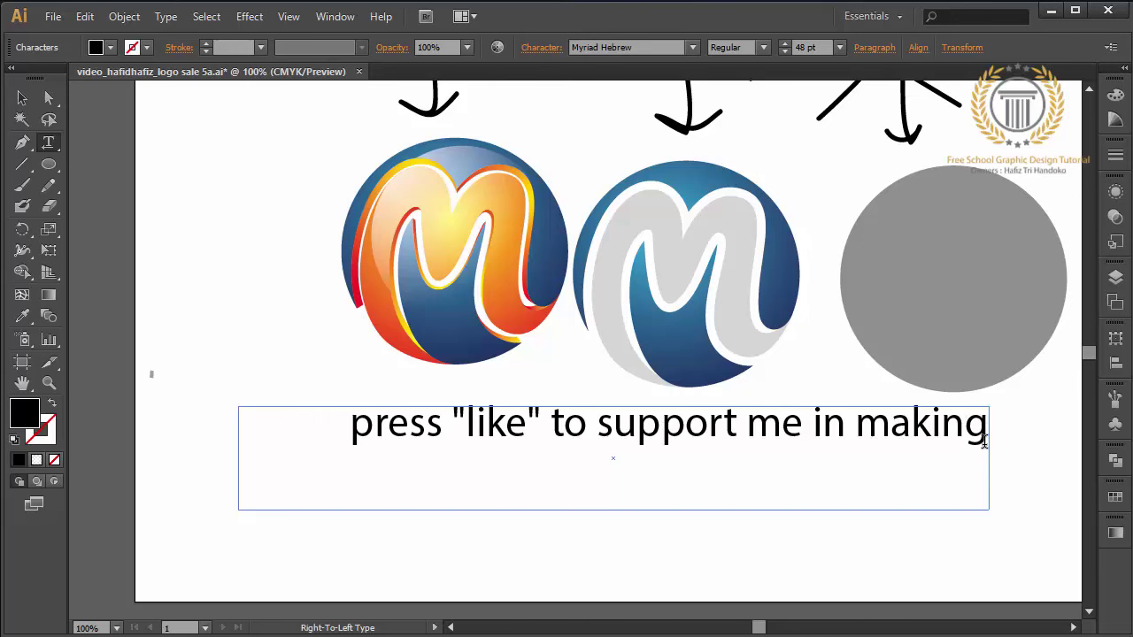
text( new)
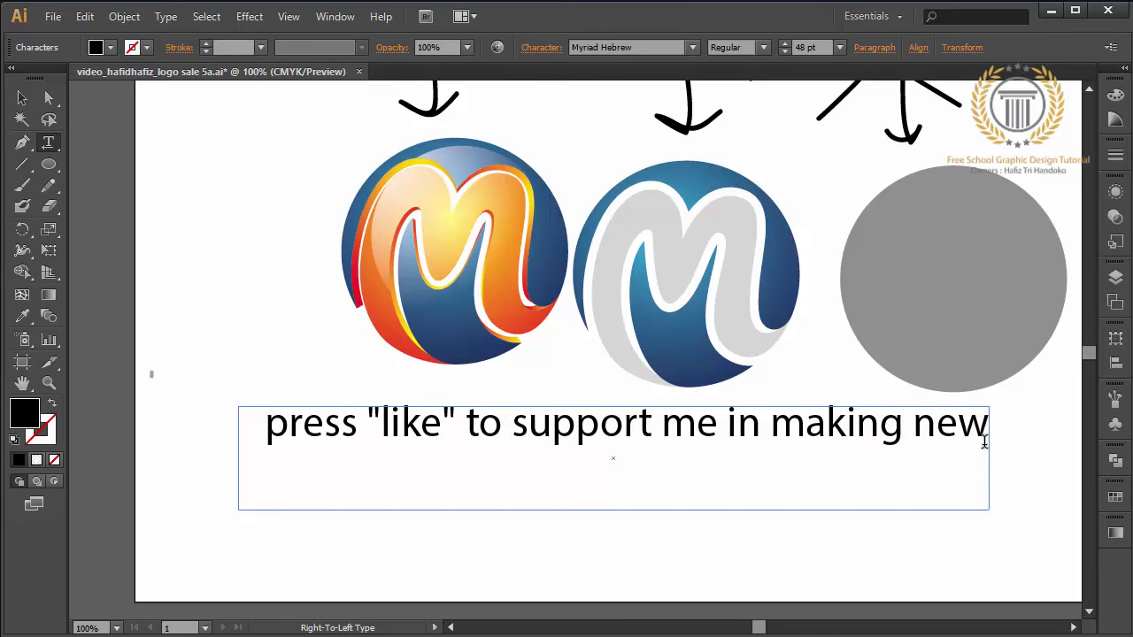
text(video)
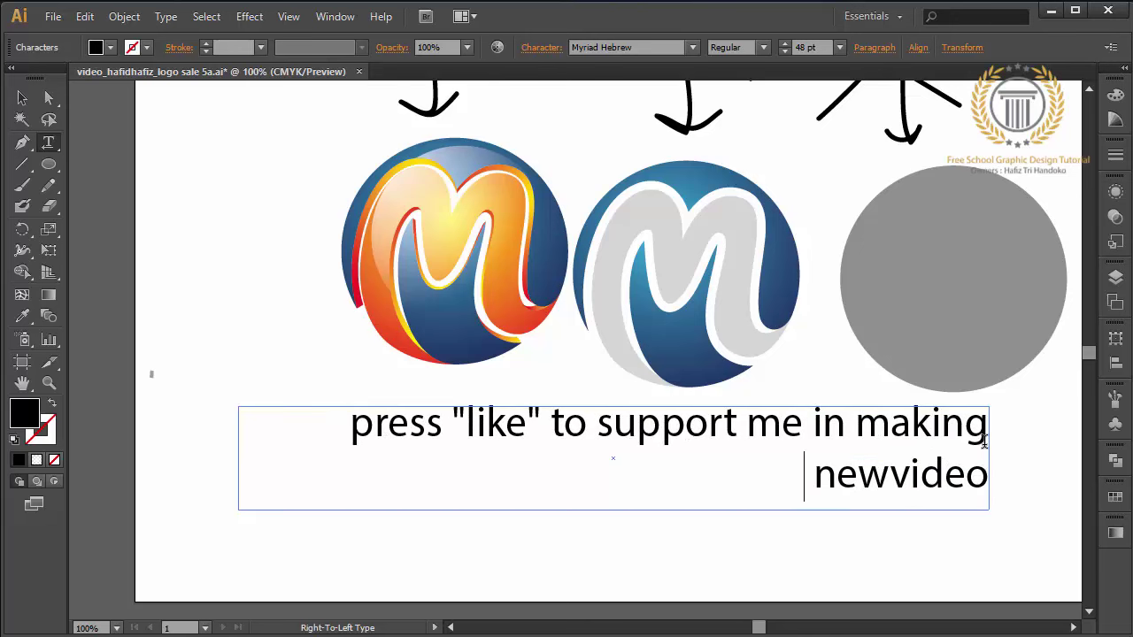
key(BackSpace)
key(BackSpace)
key(BackSpace)
key(BackSpace)
key(BackSpace)
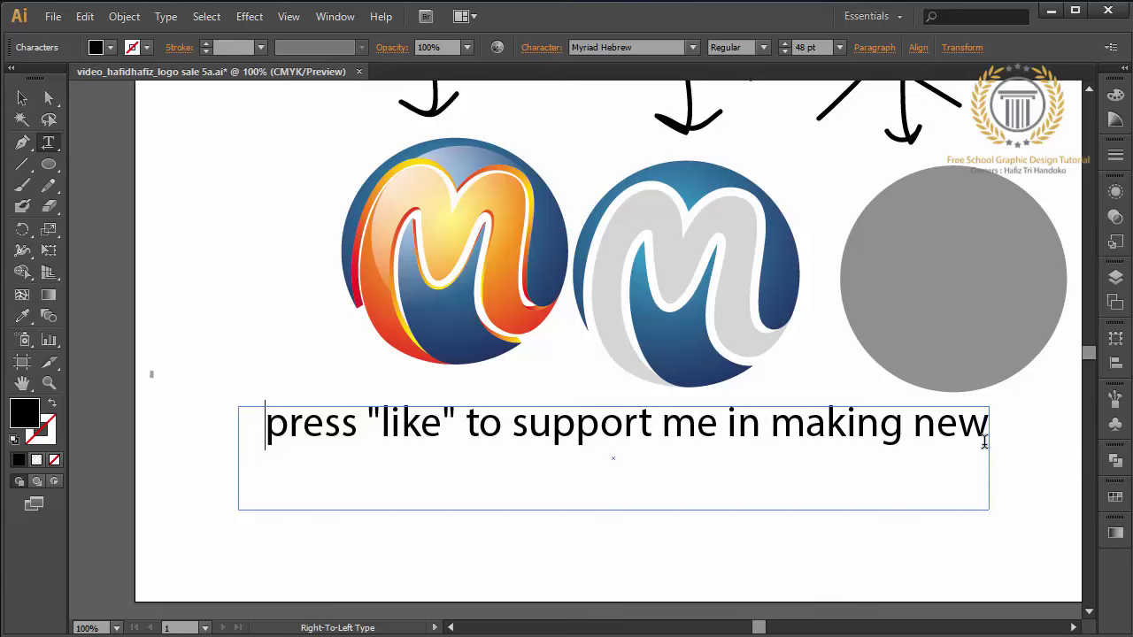
text(vid)
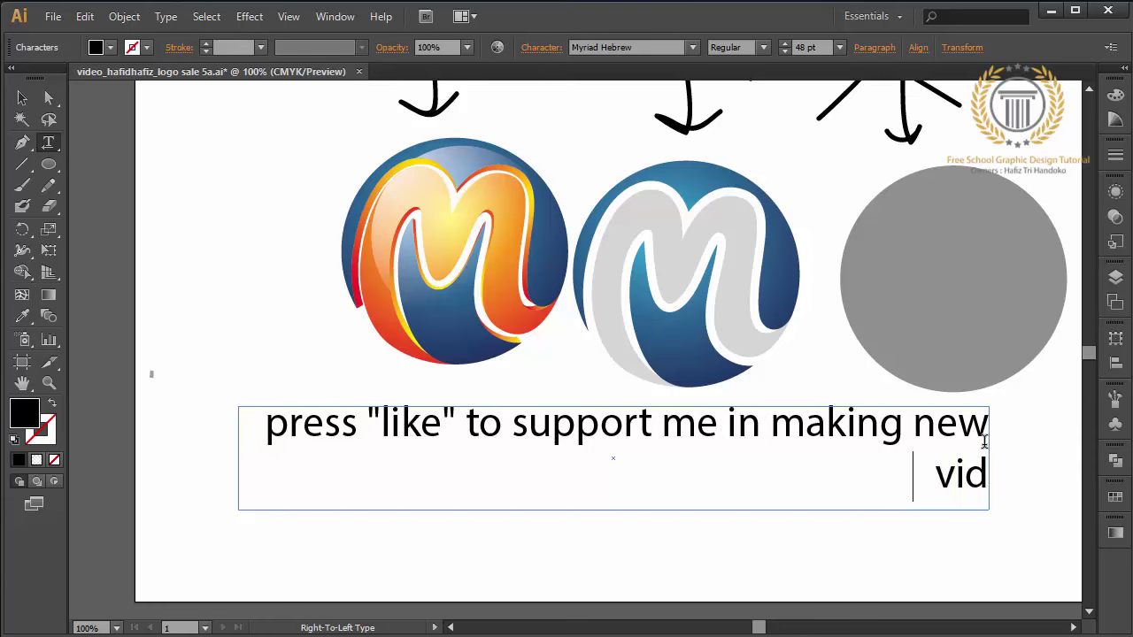
text(eo tutorial ev)
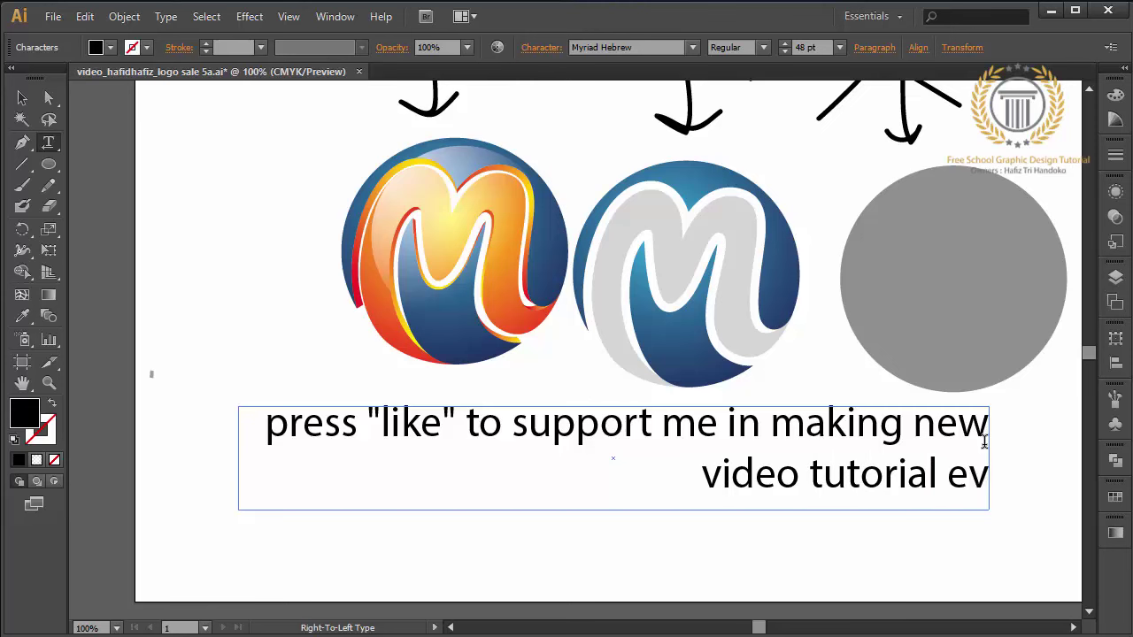
text(ery day)
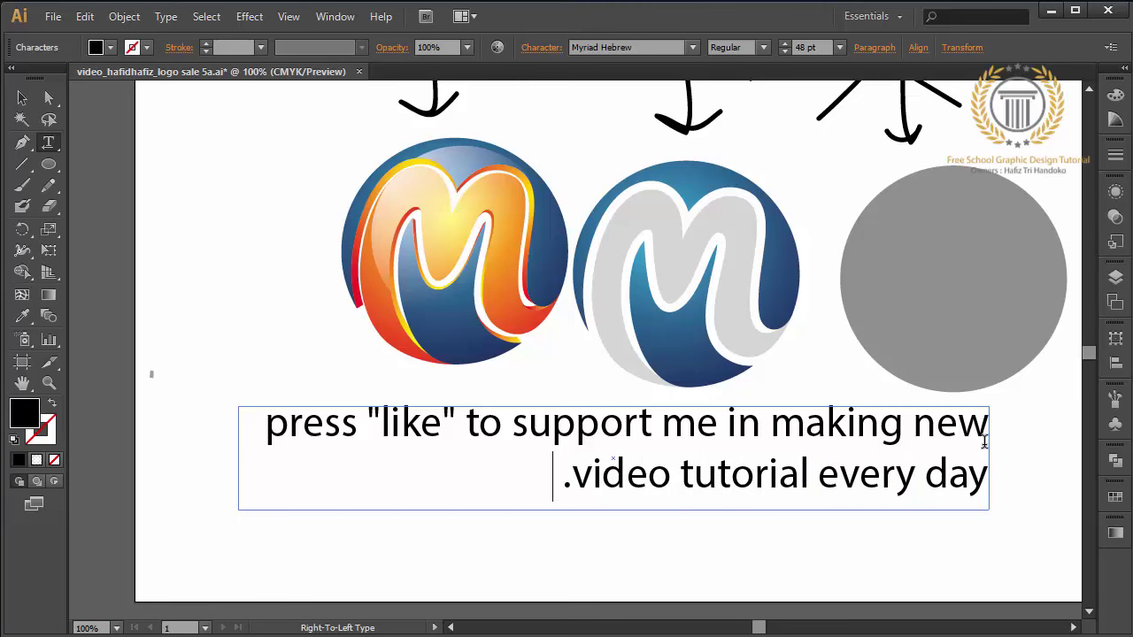
text(. see my cha)
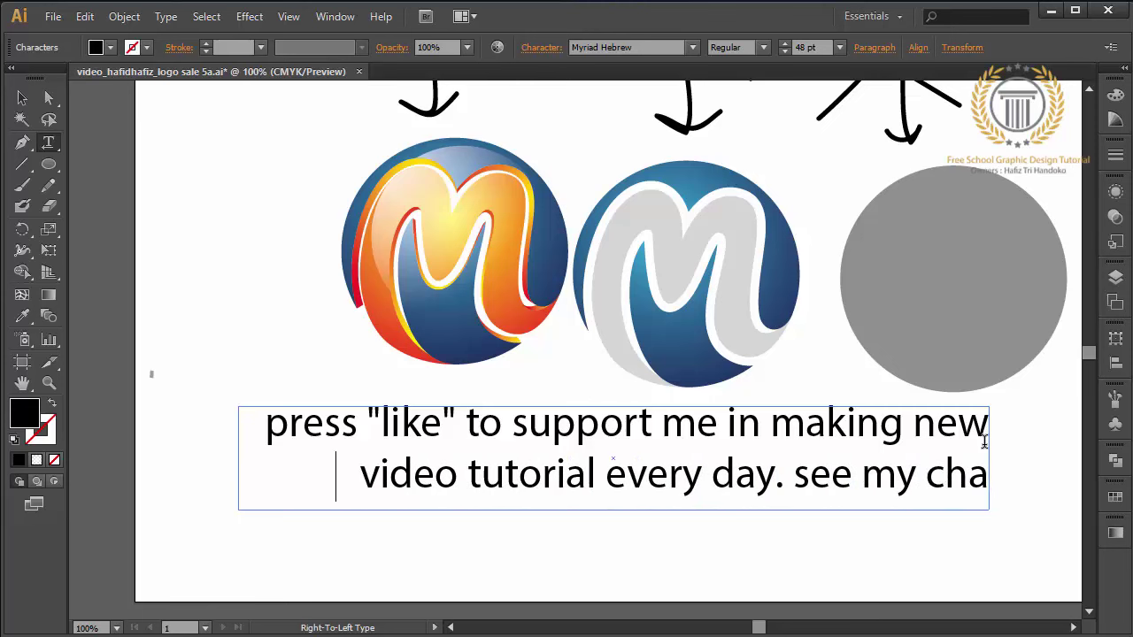
text(nnel)
Step: Shrink the caption to 36 pt and continue with 'to watch more video tutorial'
key(ctrl+a)
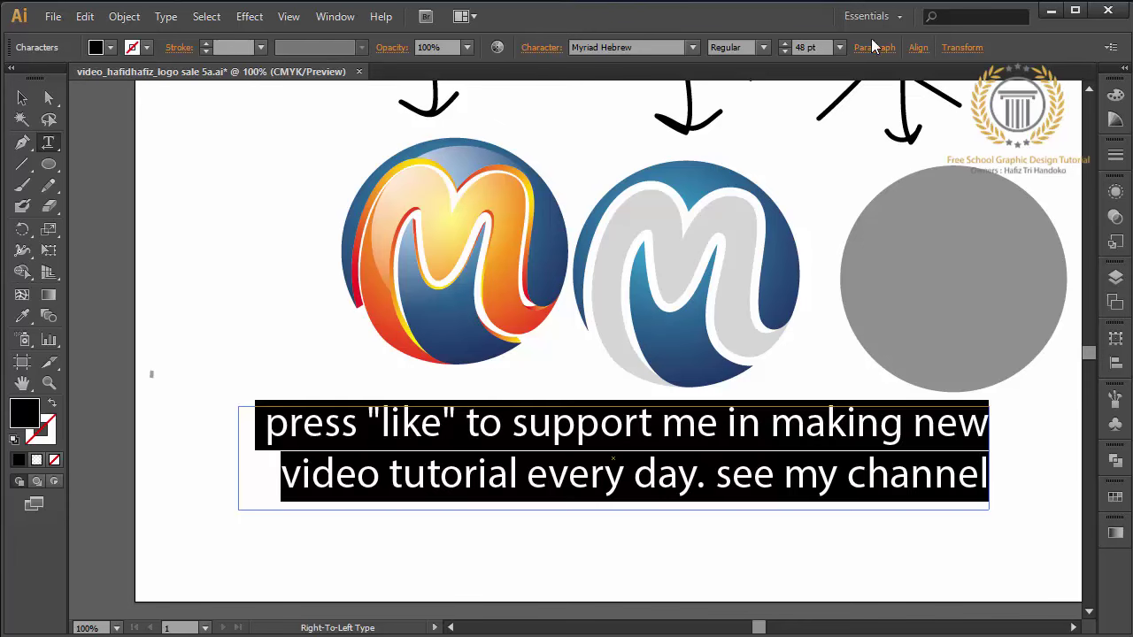
click(838, 48)
click(860, 304)
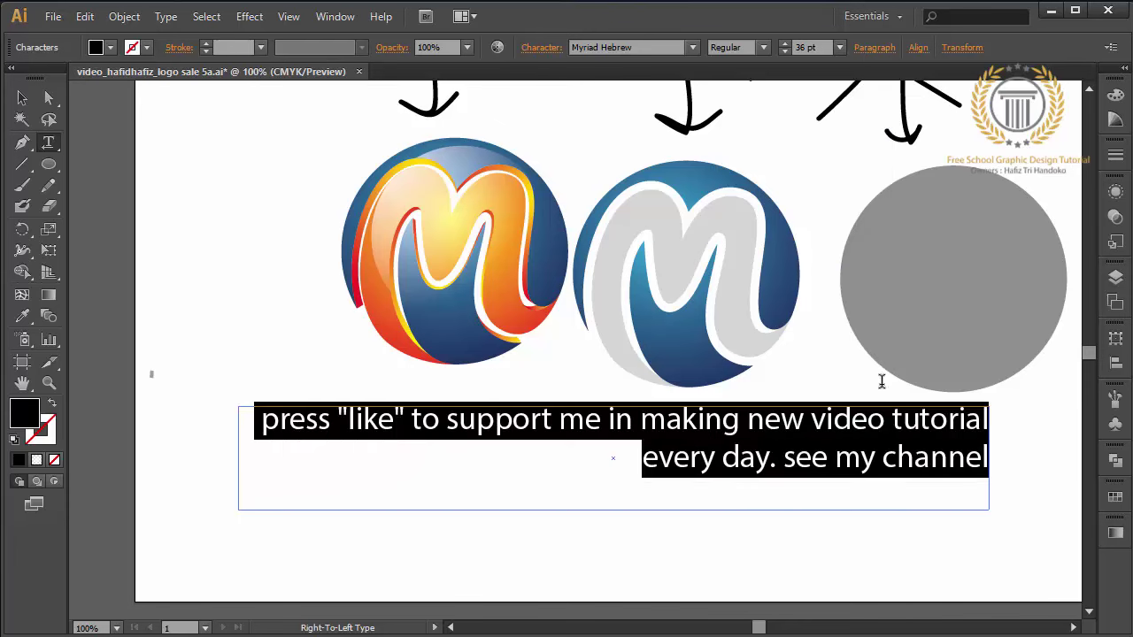
click(988, 461)
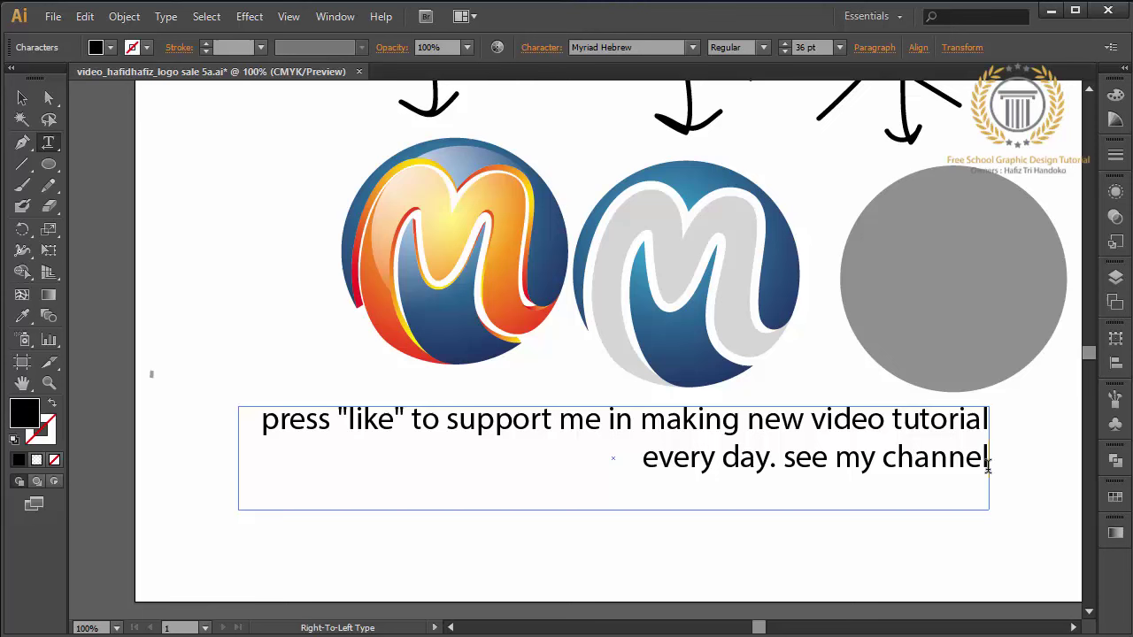
text(to watch)
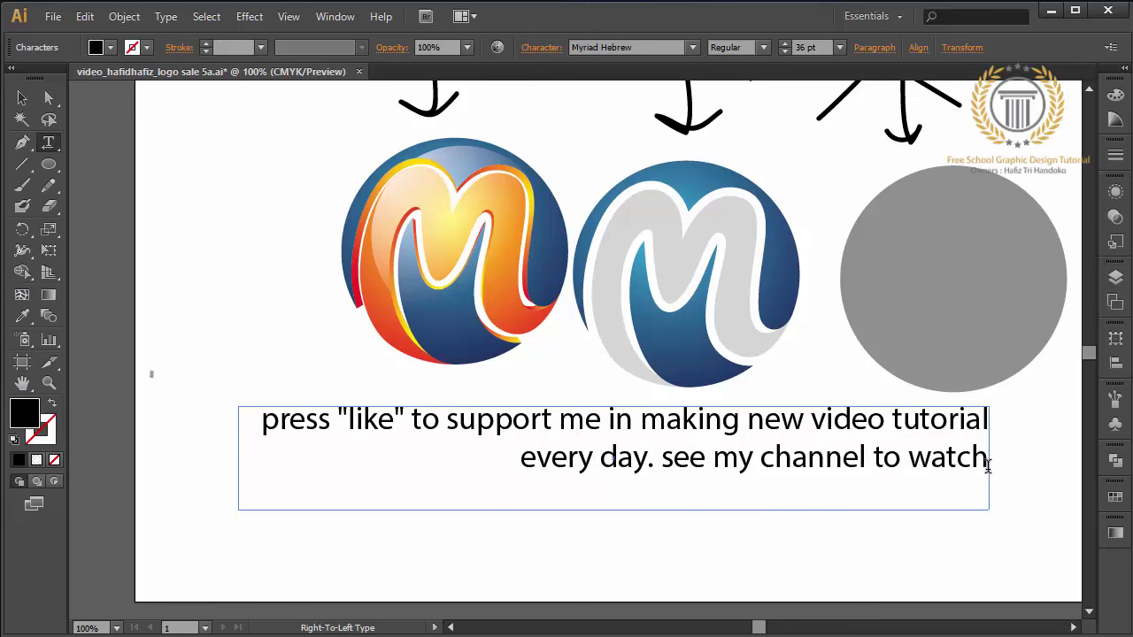
text( more video)
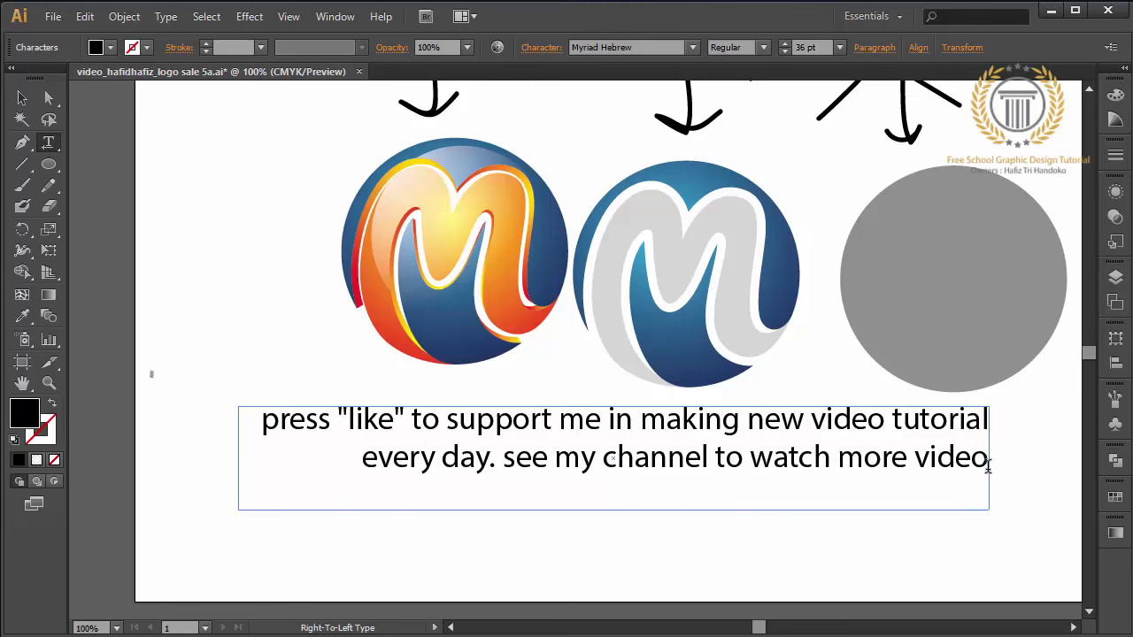
text( tut)
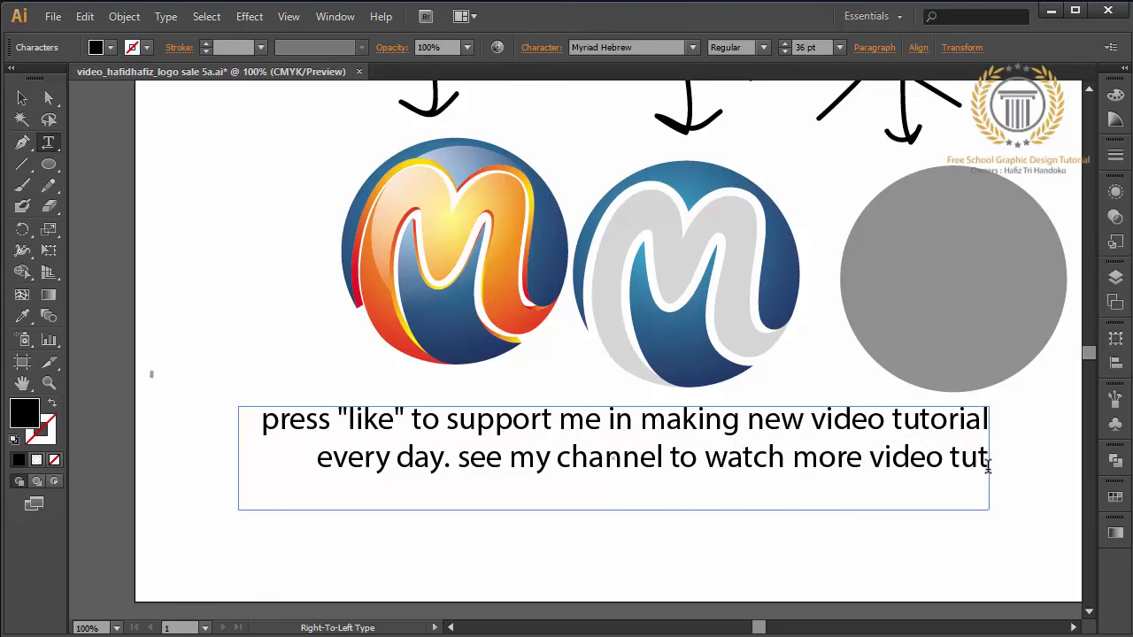
text(orial)
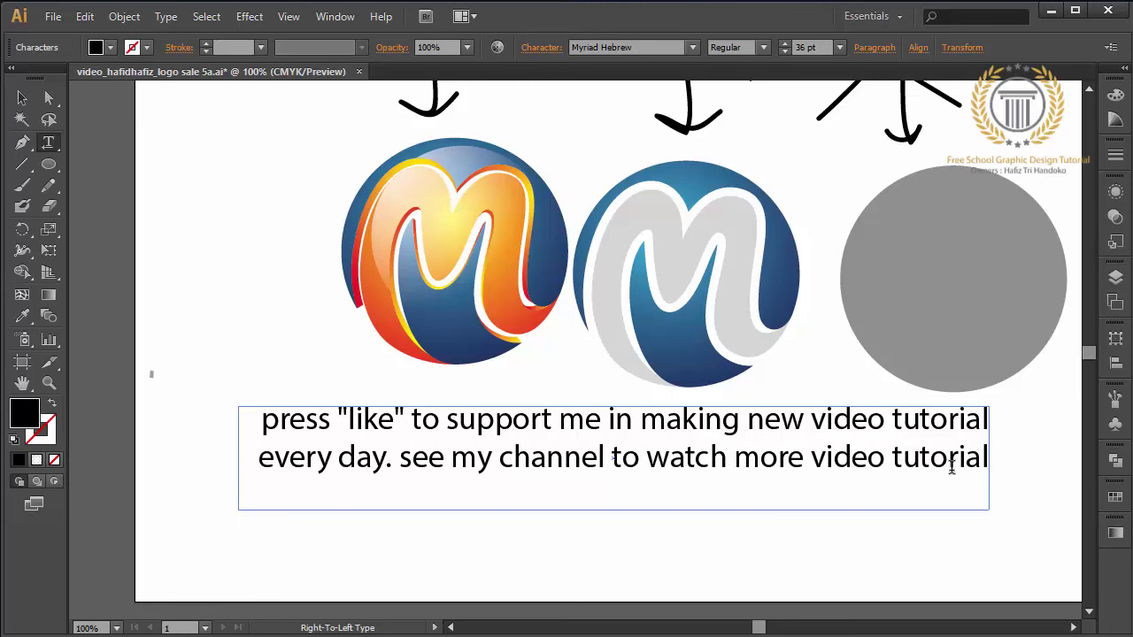
Step: Add 'hope you like it' at the caption's end and select all the text
drag(393, 419, 351, 420)
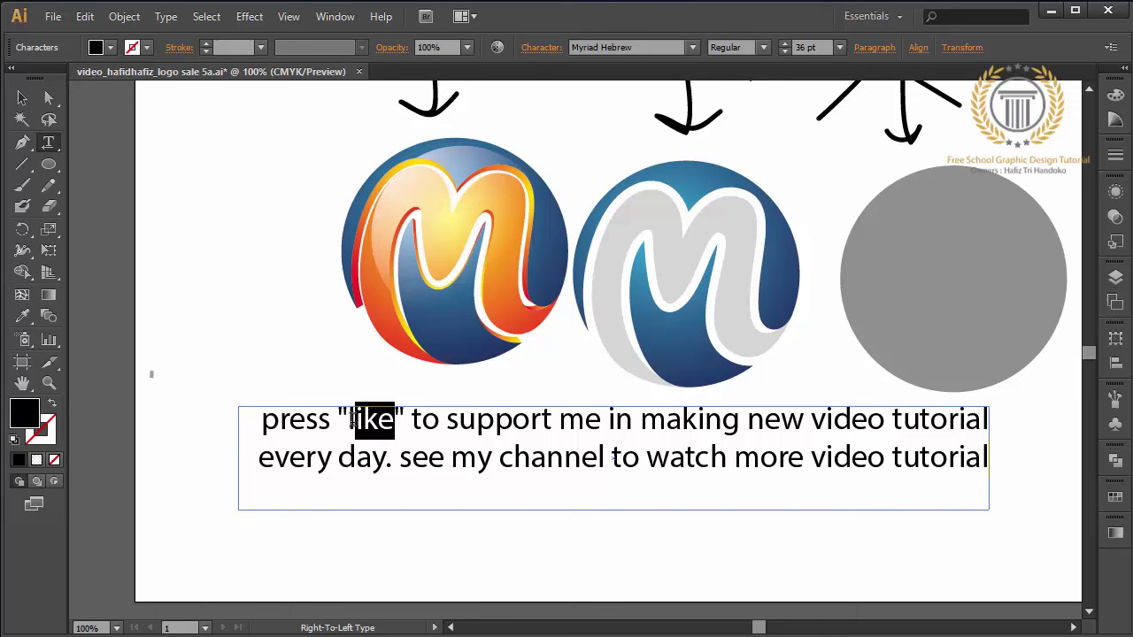
click(990, 461)
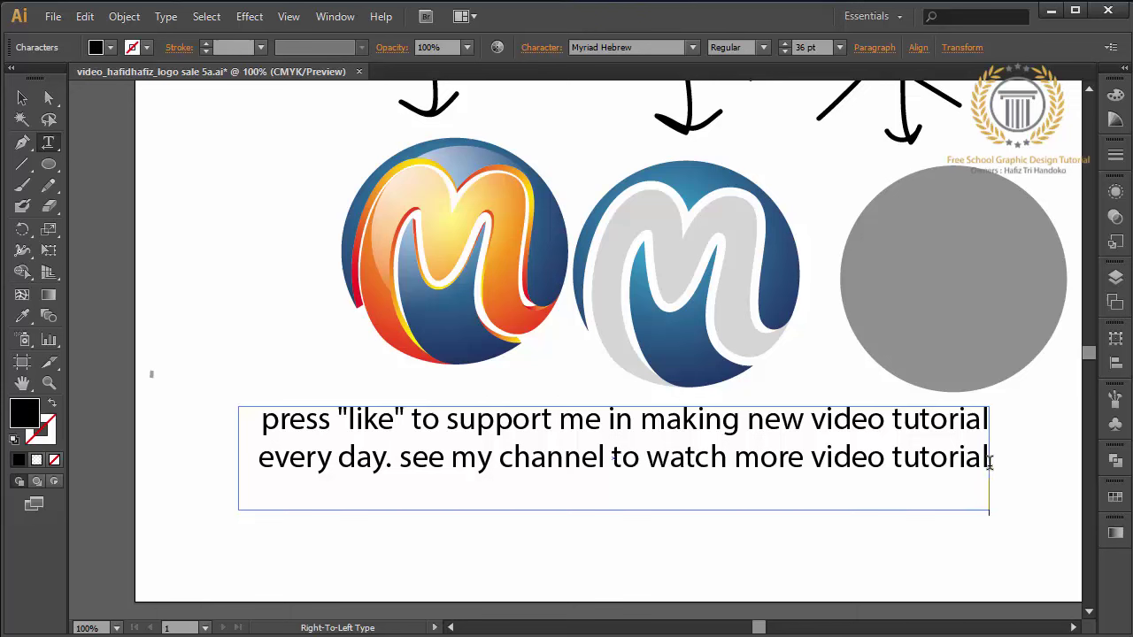
text(Ihope)
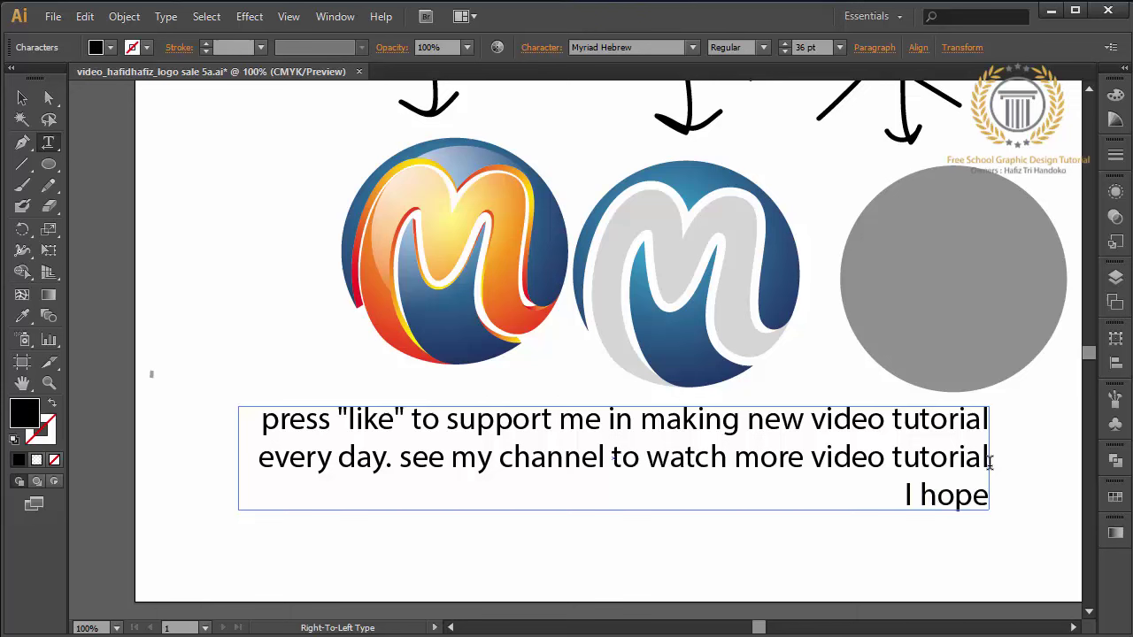
text( you like i)
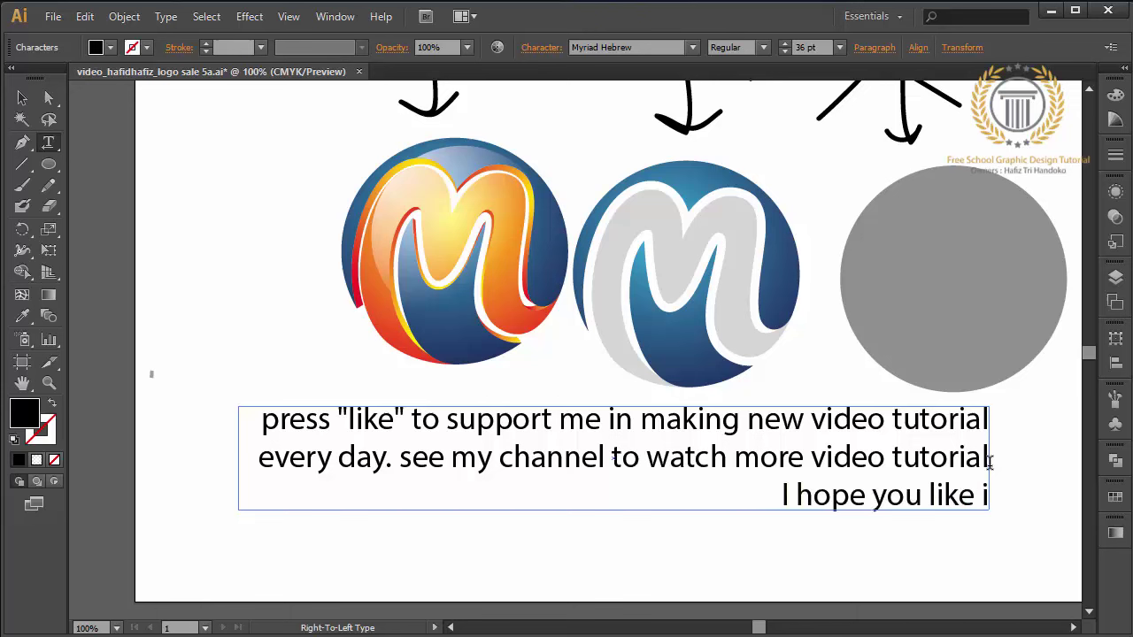
text(t)
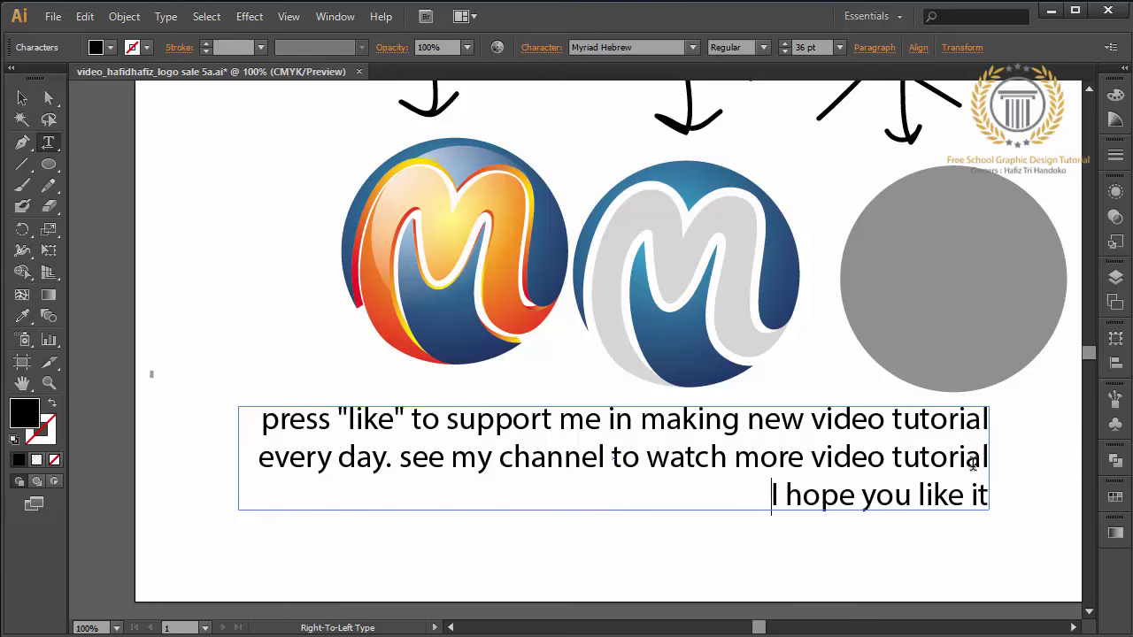
key(ctrl+a)
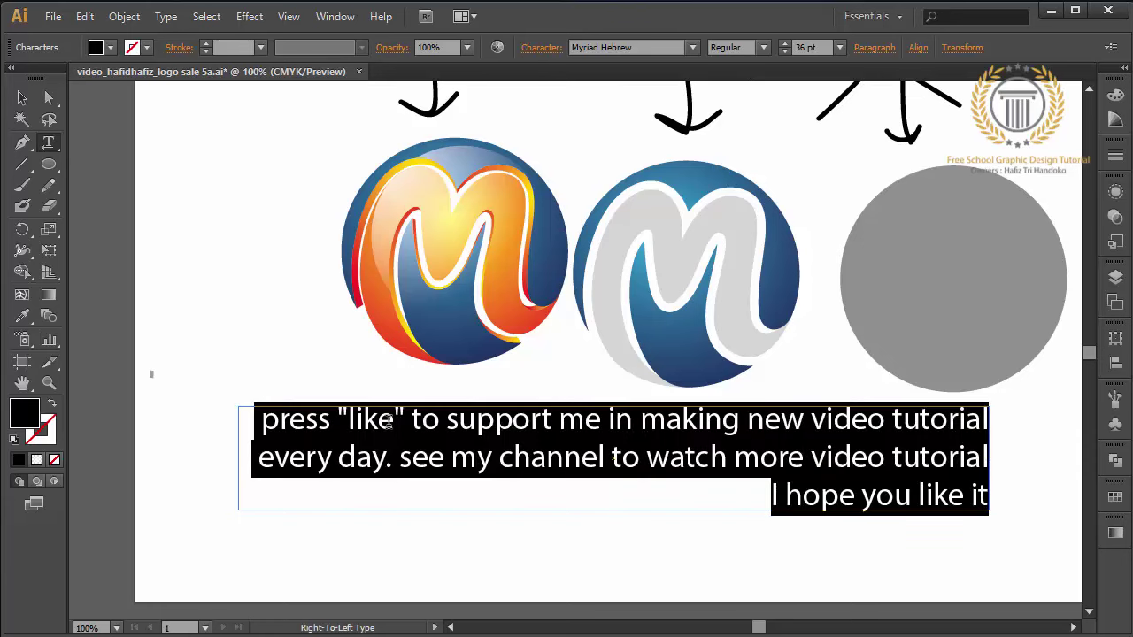
Step: Make the word 'like' bold
drag(393, 421, 349, 422)
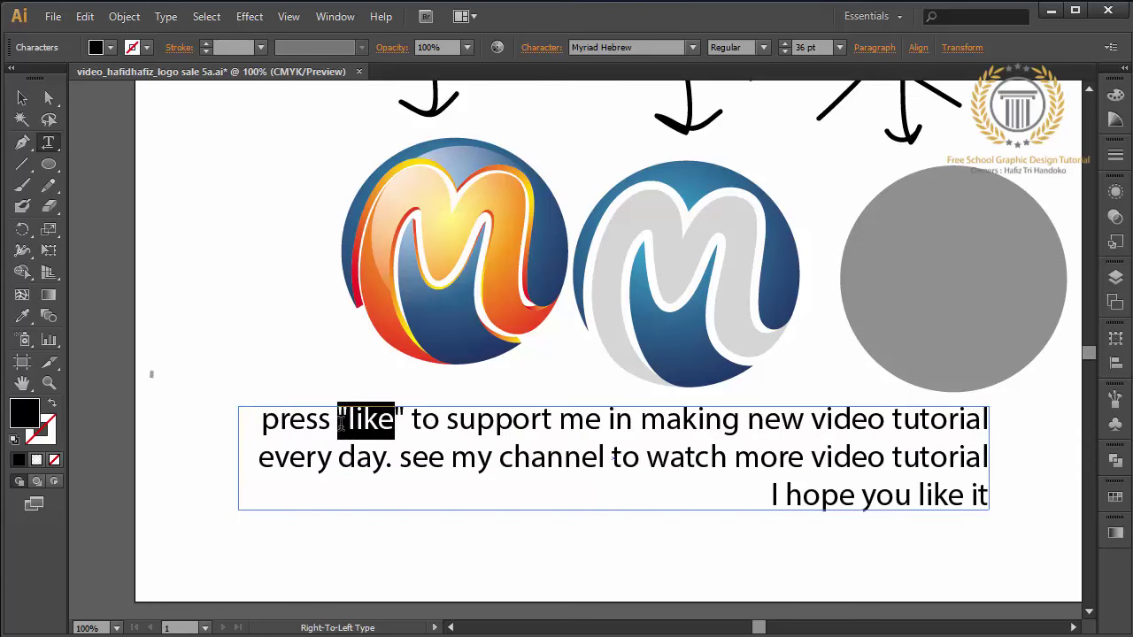
click(757, 53)
click(733, 105)
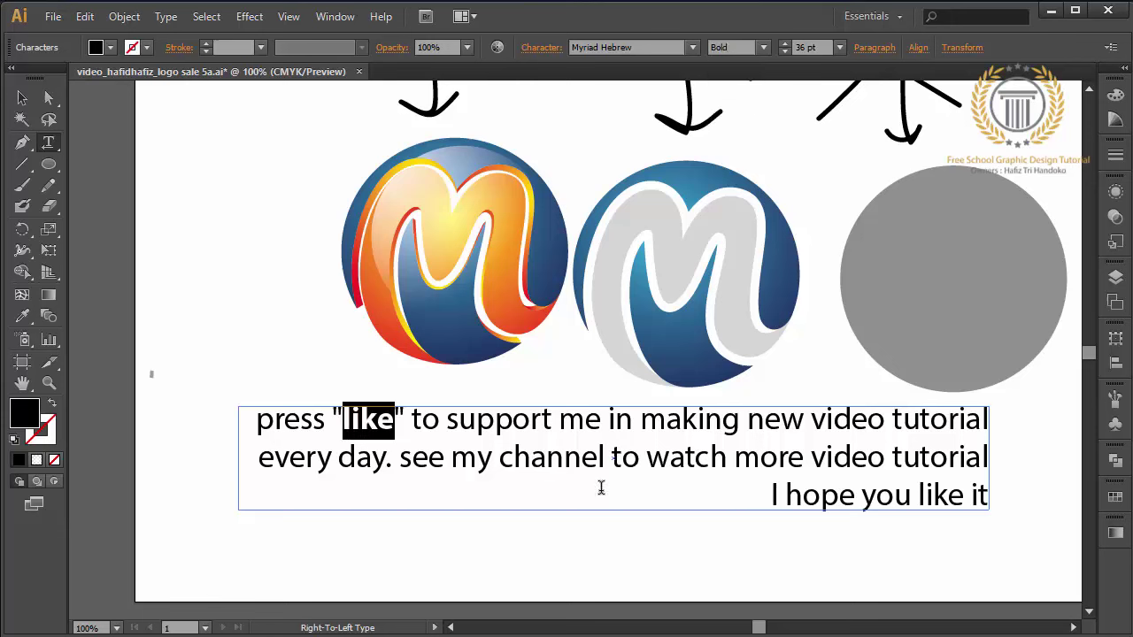
Step: Break the line before 'see my channel' and delete stray characters before 'every day'
click(400, 457)
key(Return)
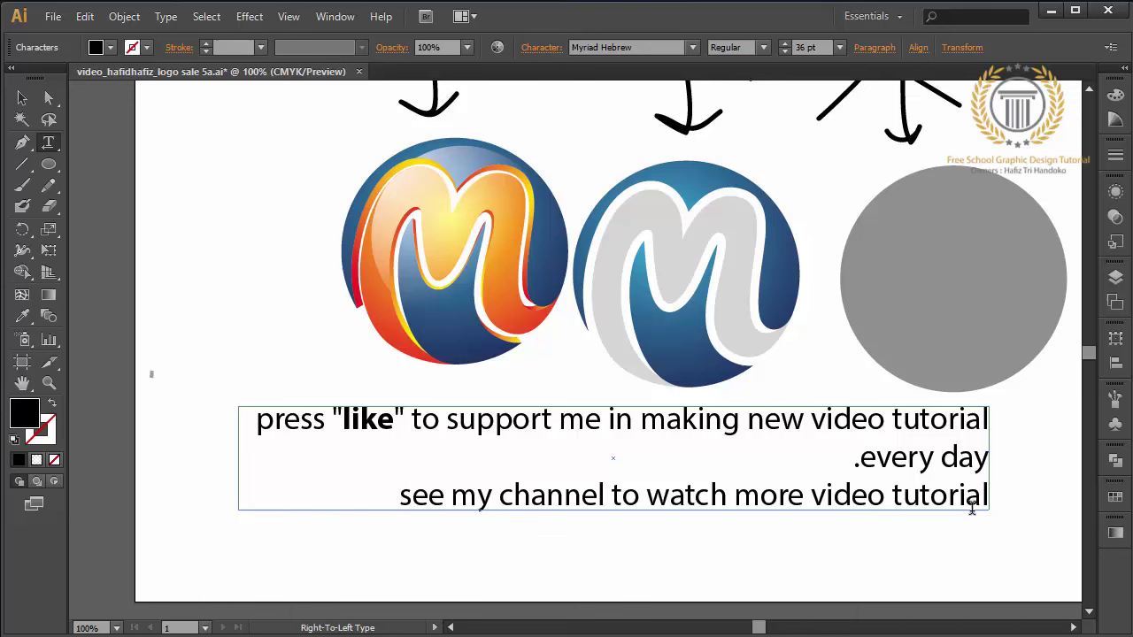
click(859, 458)
key(BackSpace)
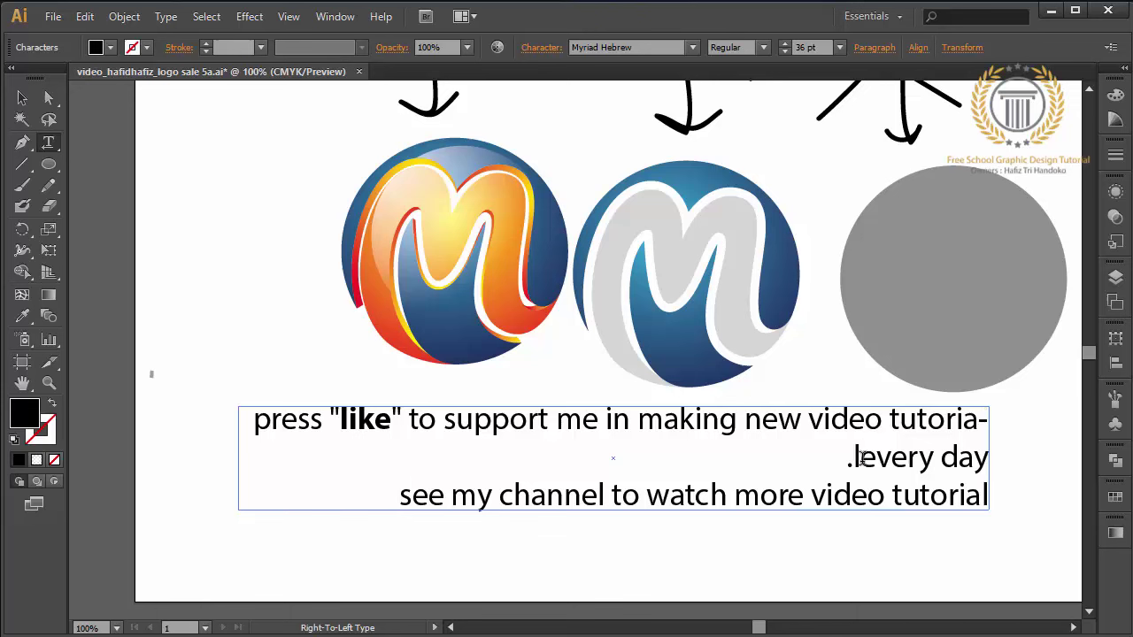
key(BackSpace)
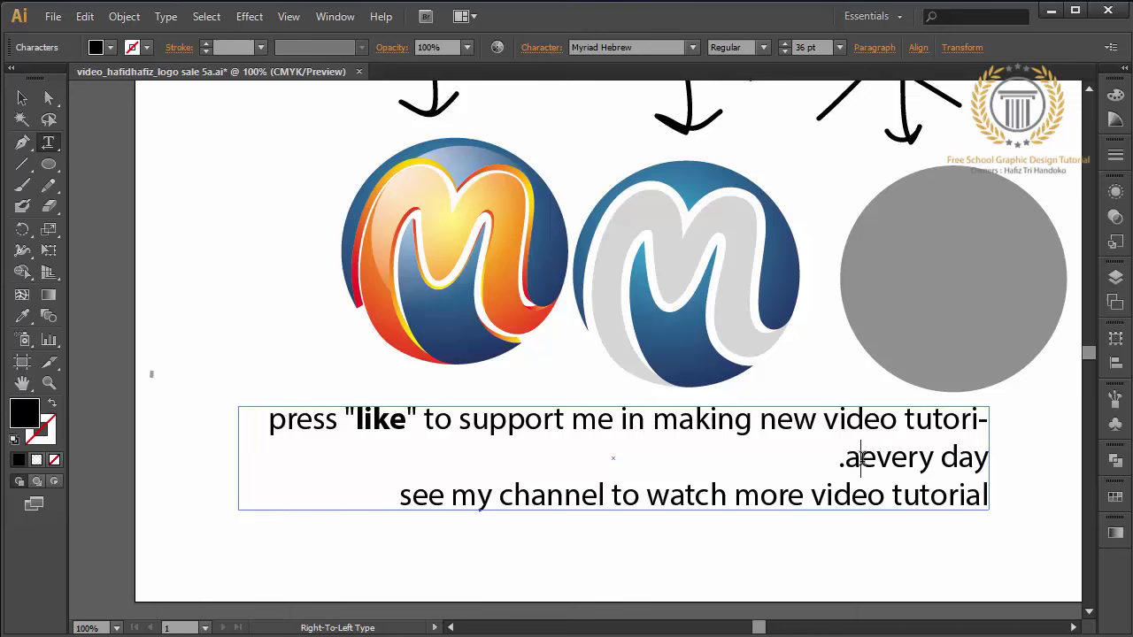
key(BackSpace)
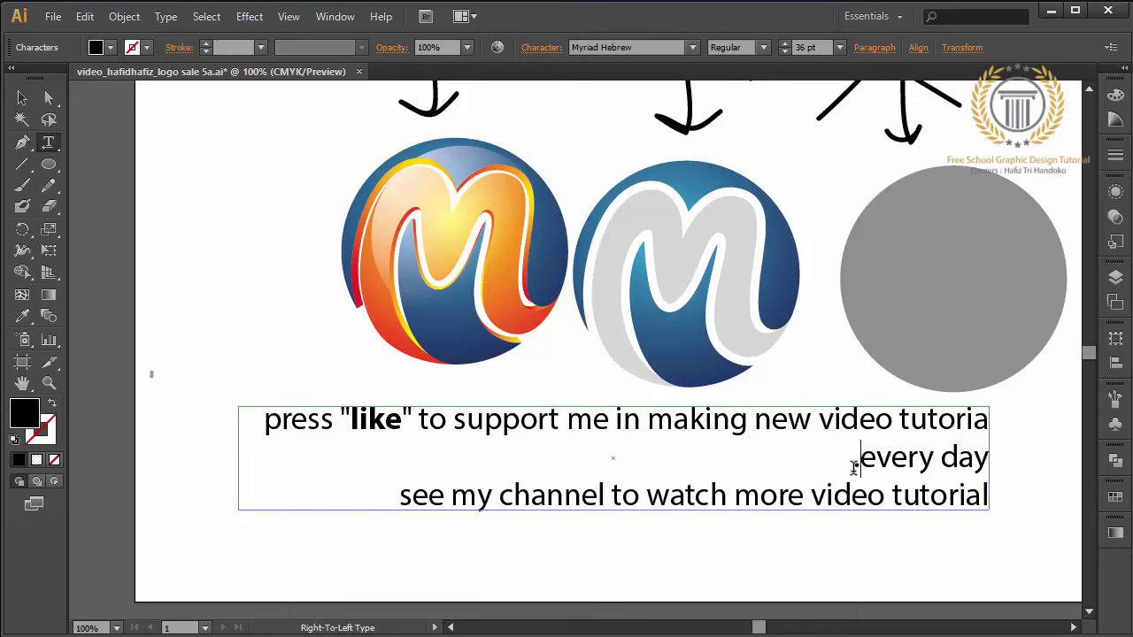
drag(859, 458, 853, 466)
key(ctrl+a)
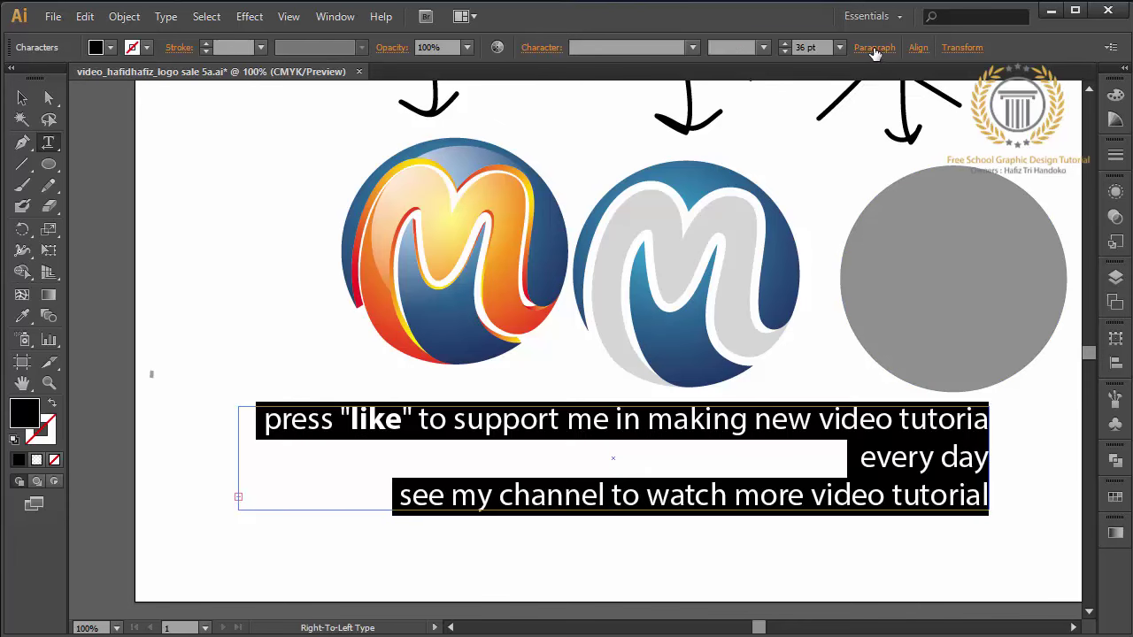
Step: Left-align the caption and remove the stray period before 'every day'
click(874, 47)
click(708, 77)
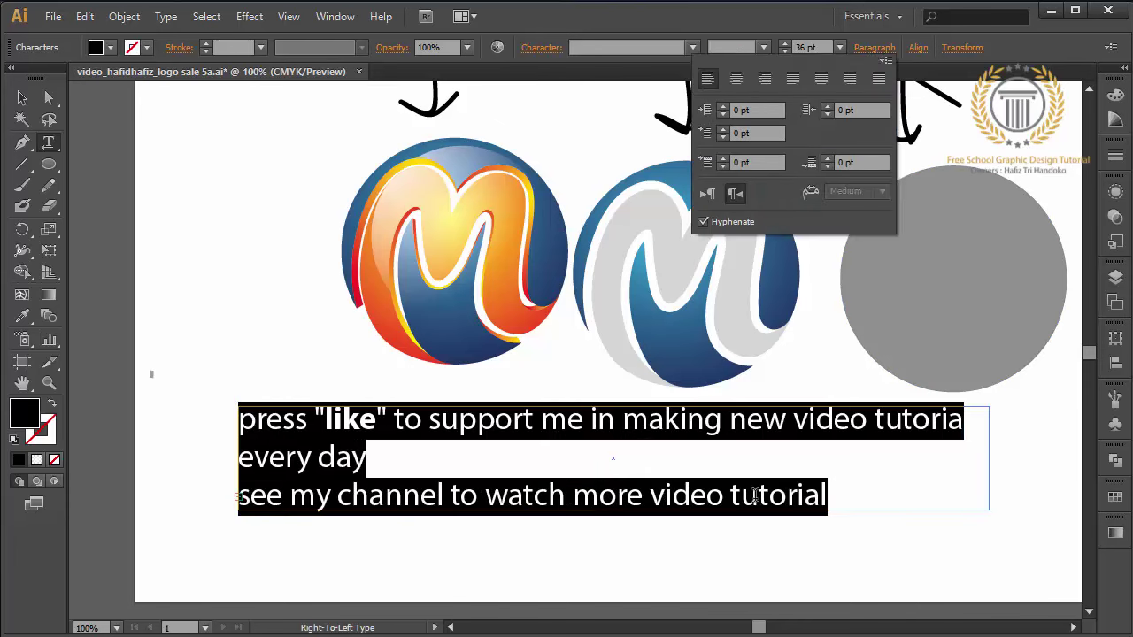
click(432, 450)
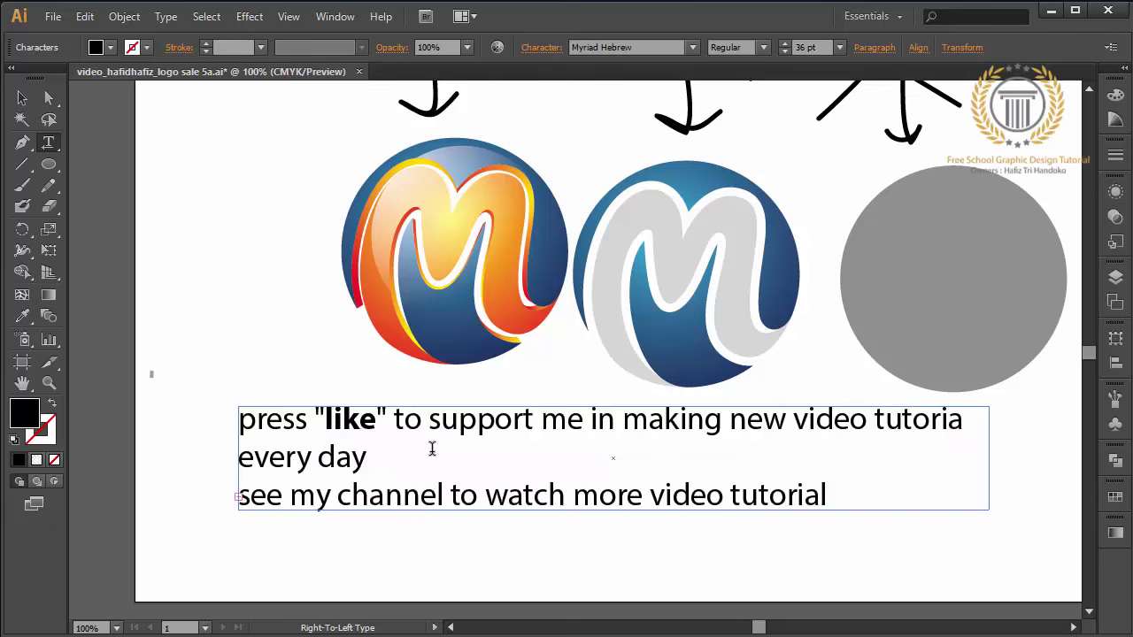
text(.)
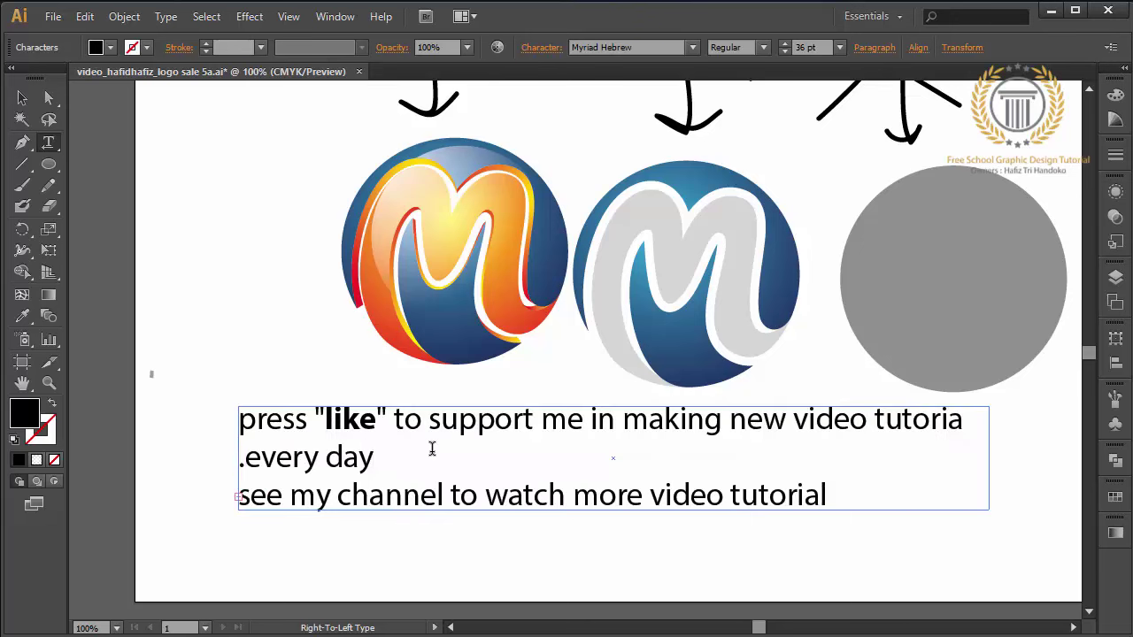
key(BackSpace)
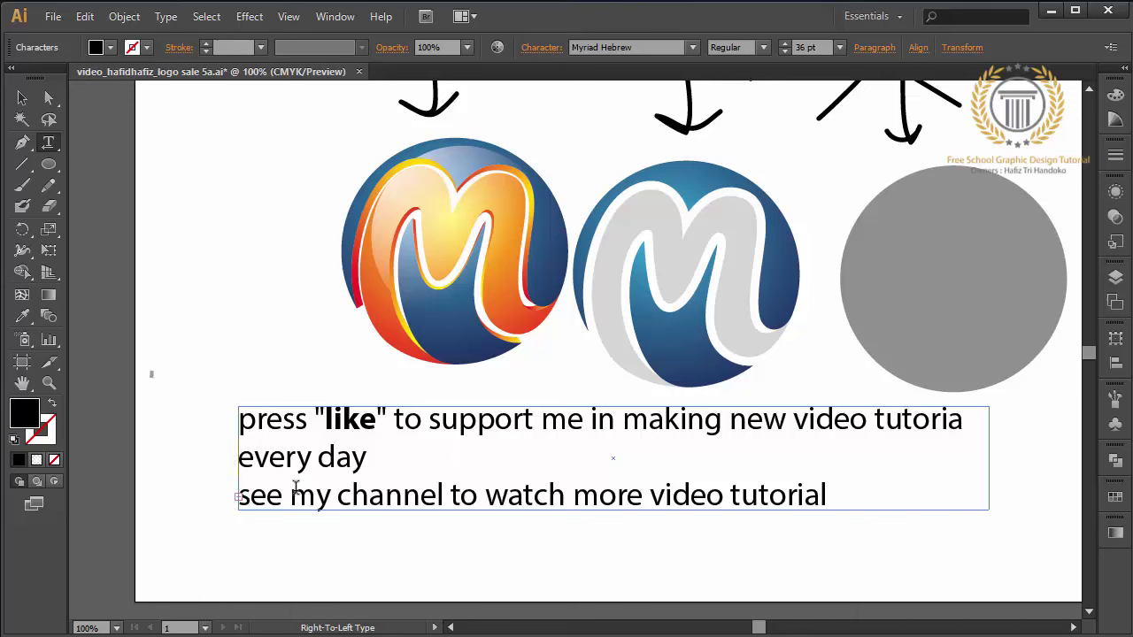
Step: Rejoin the lines with a period and end the caption with '. thanks buddy'
click(247, 494)
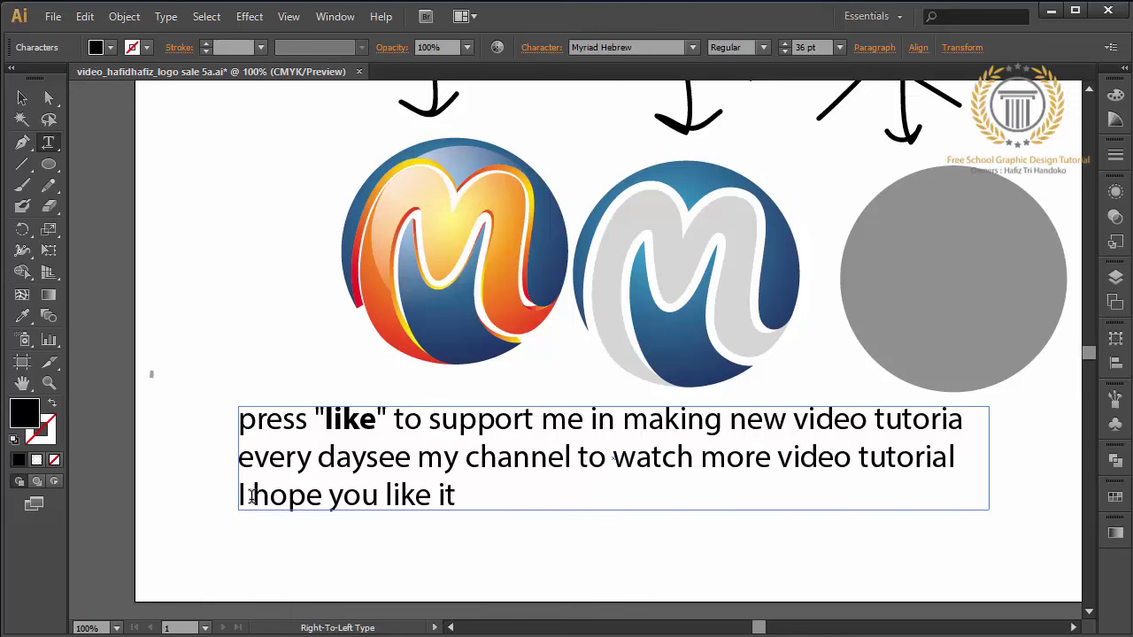
text(.)
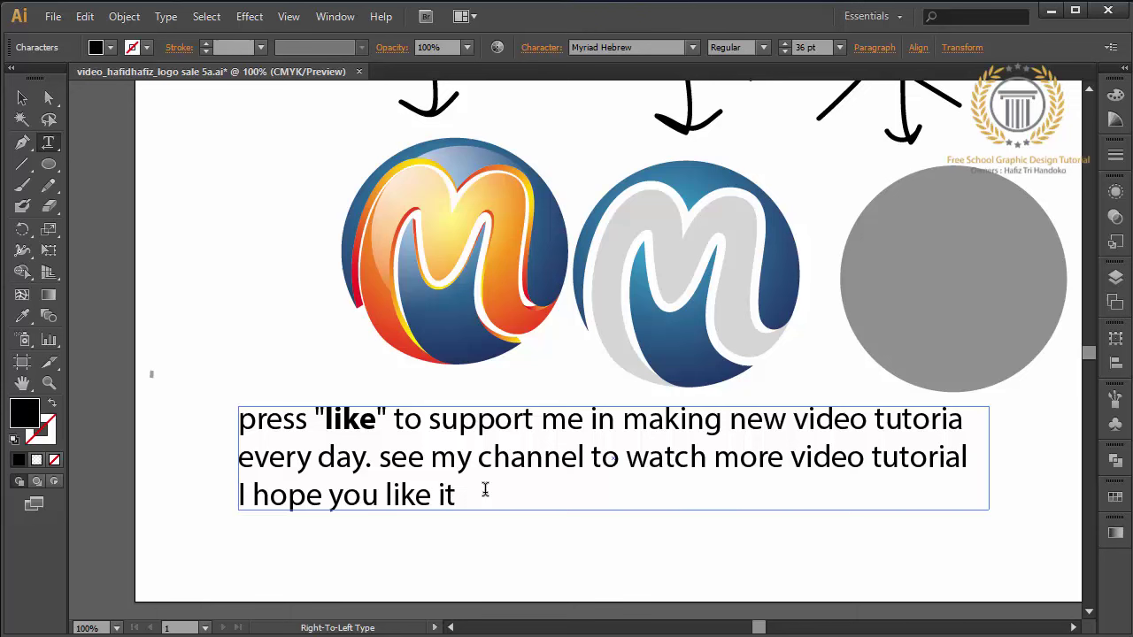
text( .)
key(BackSpace)
text(. thanks)
text( buddy)
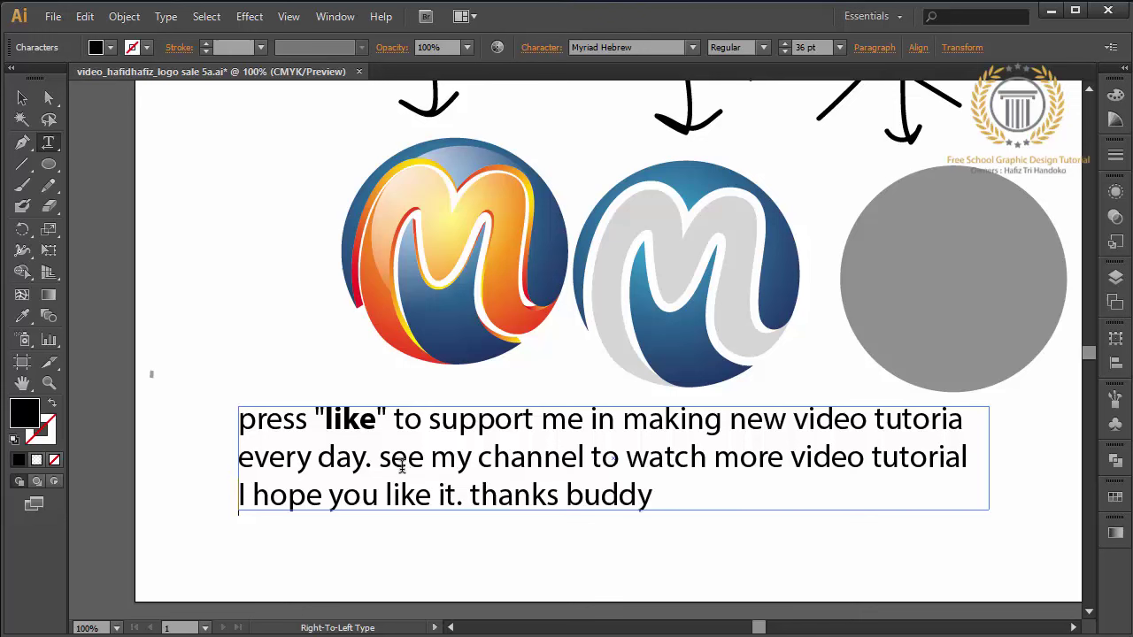
mouse_move(436, 458)
mouse_down()
mouse_move(738, 460)
mouse_move(961, 481)
mouse_move(968, 460)
mouse_up()
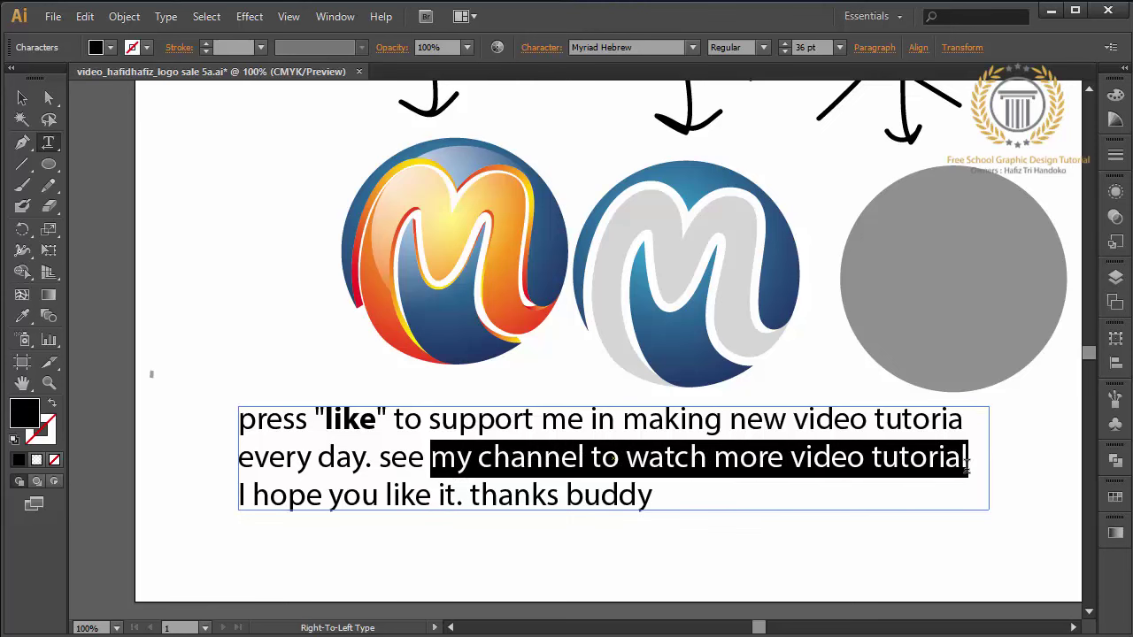
Step: Bold 'my channel to watch more video tutorial' and brush a downward arrow above the caption
click(763, 47)
click(739, 112)
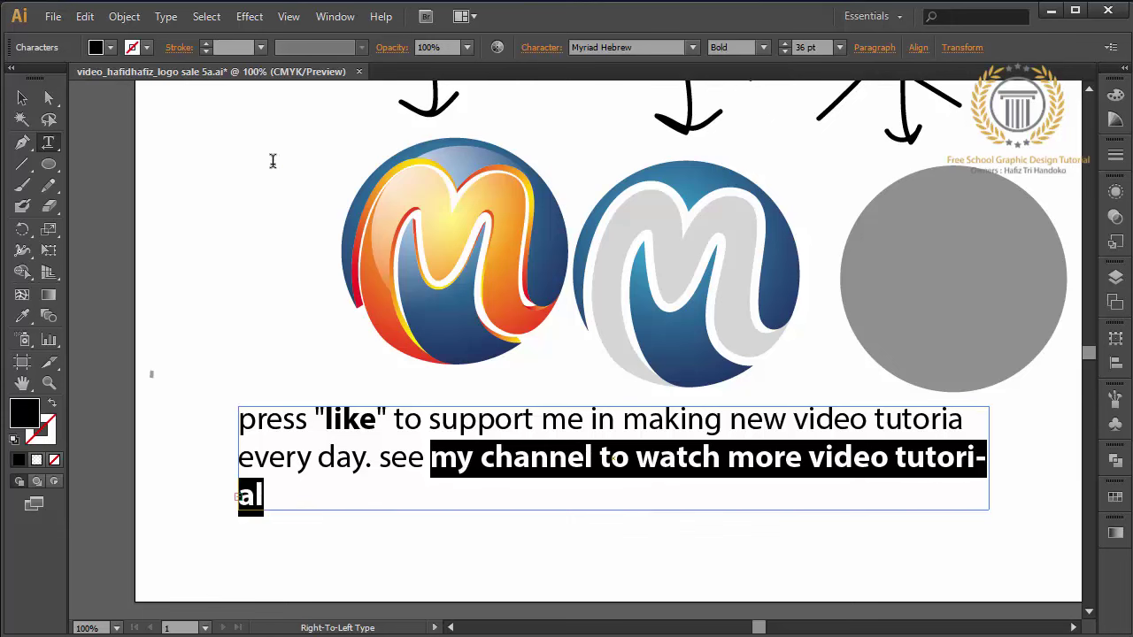
click(23, 186)
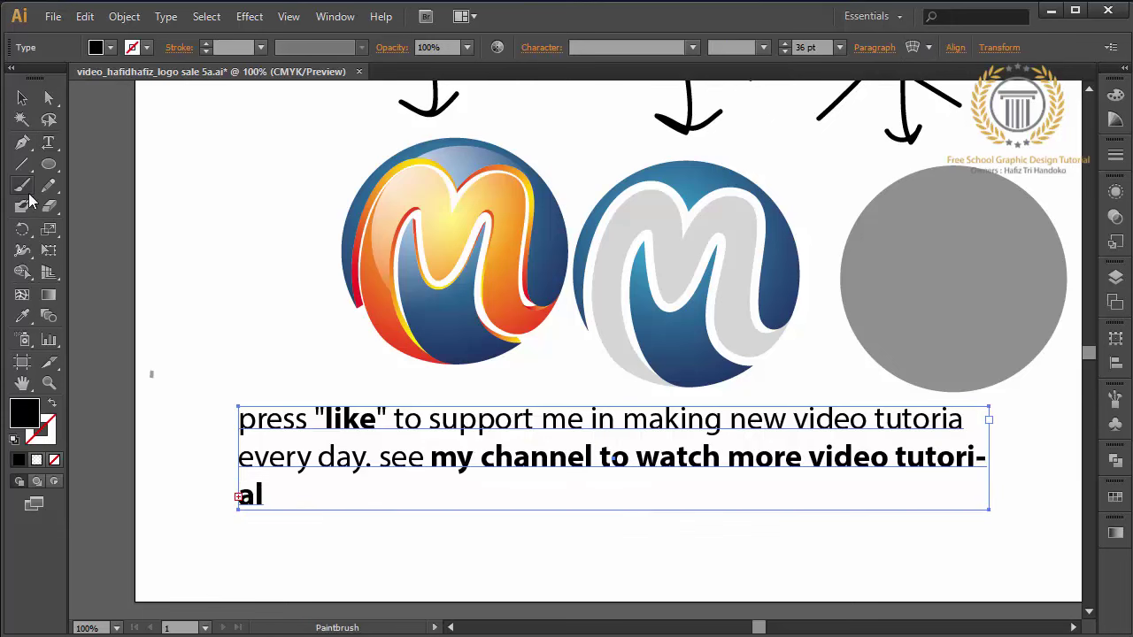
mouse_move(241, 318)
mouse_down()
mouse_move(319, 390)
mouse_move(279, 388)
mouse_up()
click(22, 97)
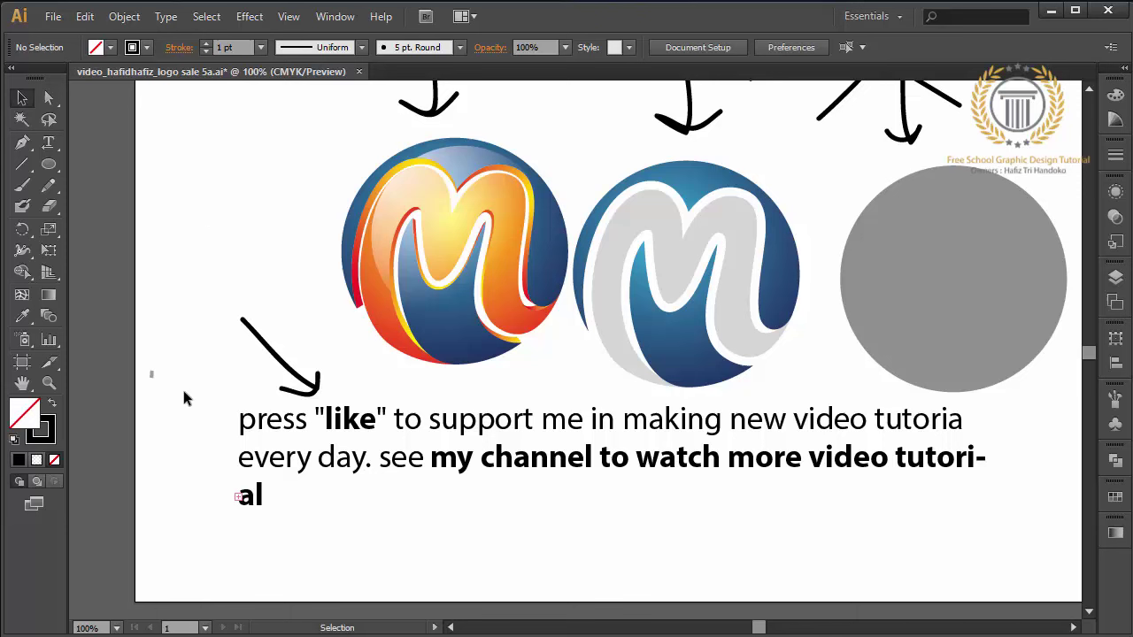
drag(135, 368, 382, 535)
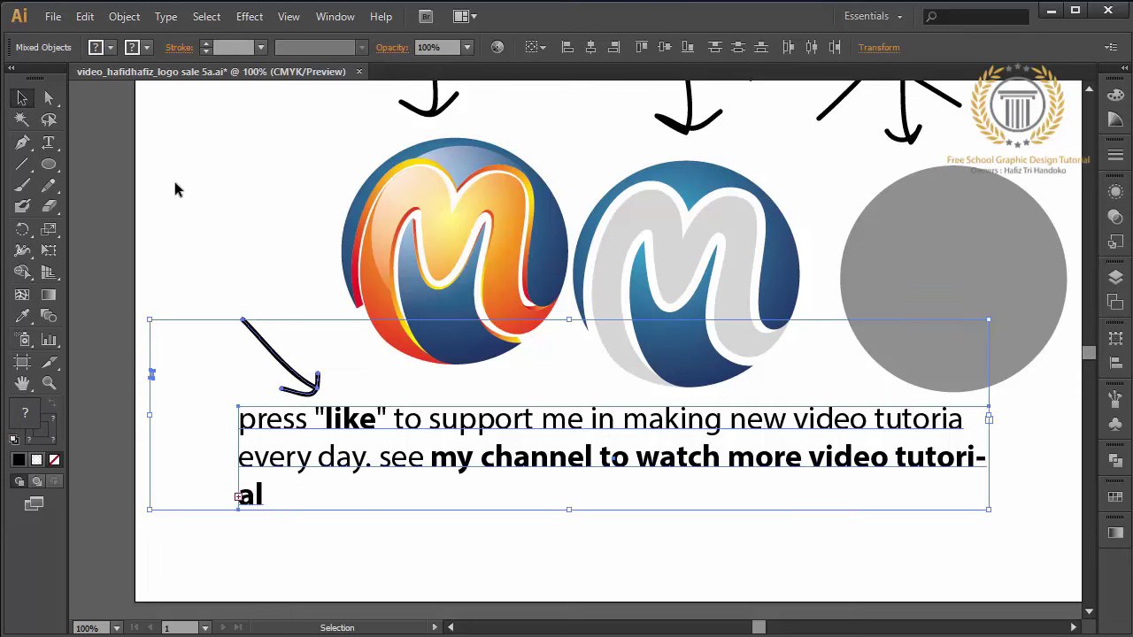
Step: Save as 'video_hafidhafiz_logo sale 6.ai' in Illustrator CS6 format
click(53, 16)
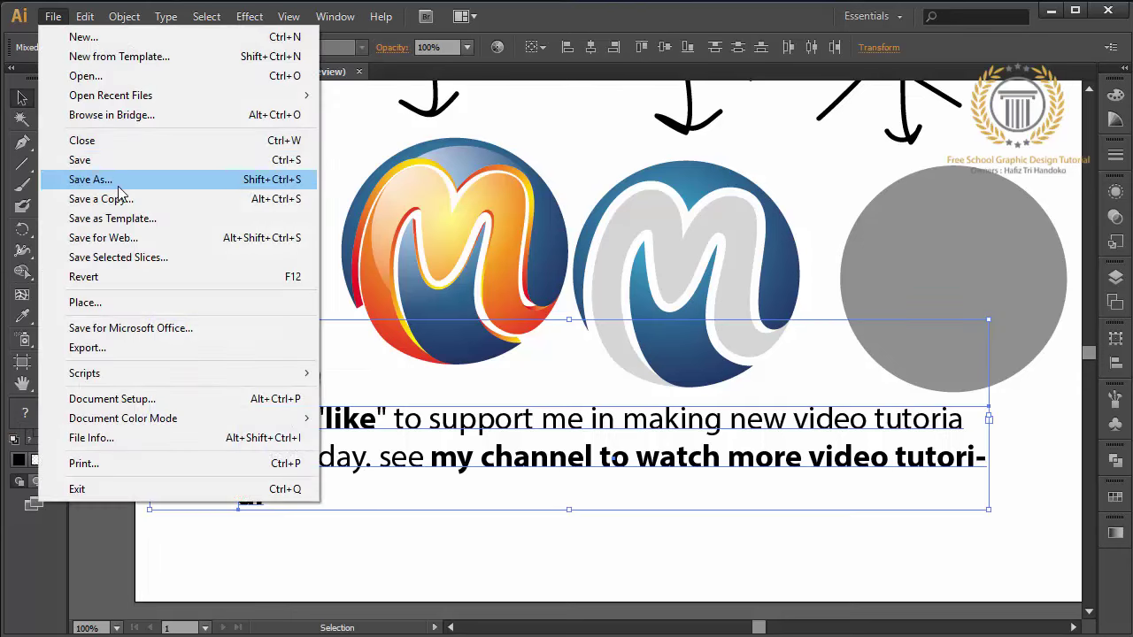
click(89, 177)
click(316, 564)
key(BackSpace)
key(BackSpace)
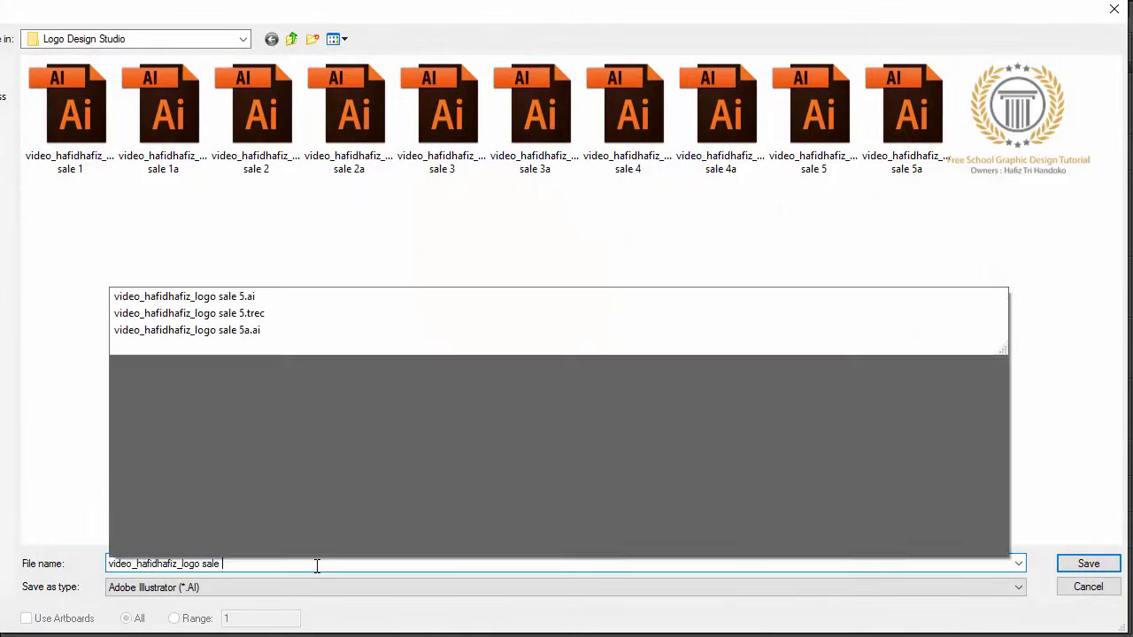
text(6.ai)
key(Return)
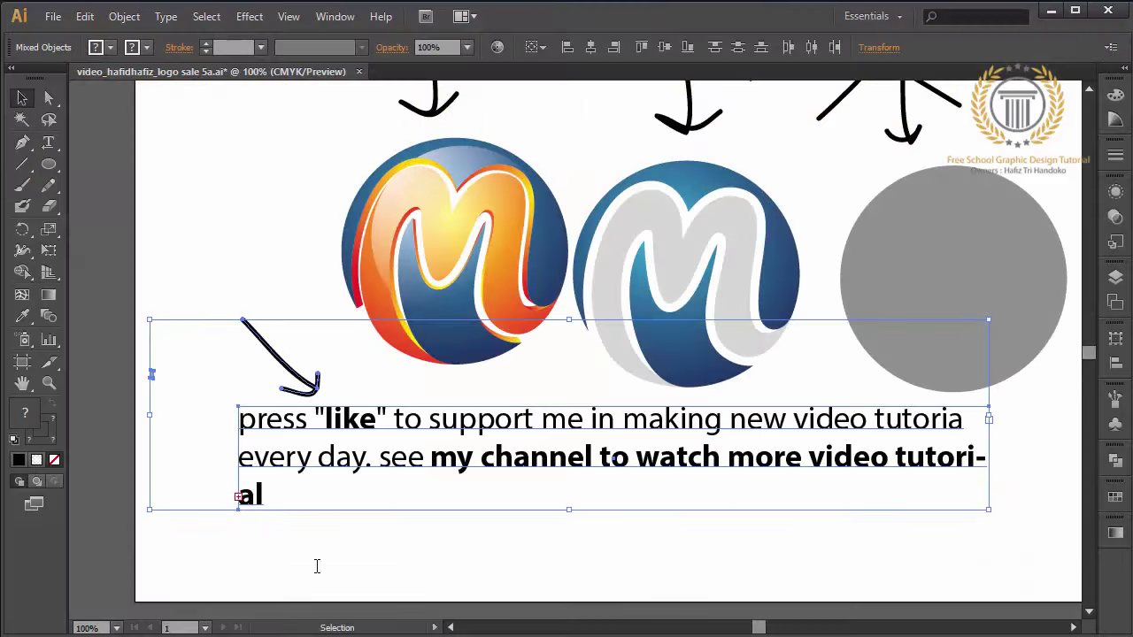
click(449, 74)
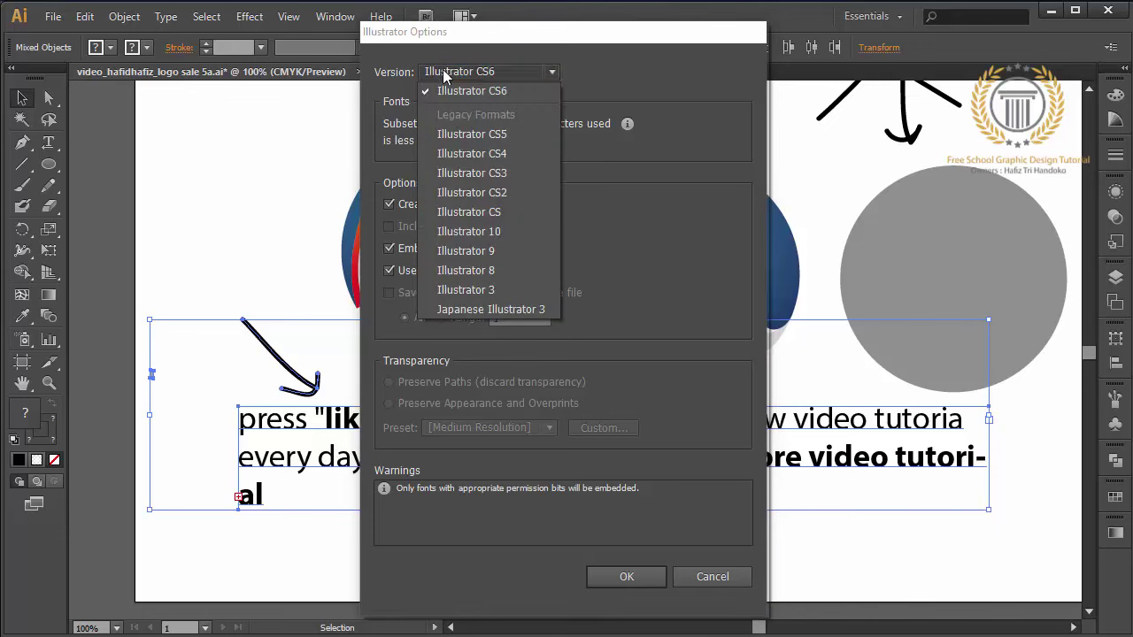
click(448, 84)
click(644, 583)
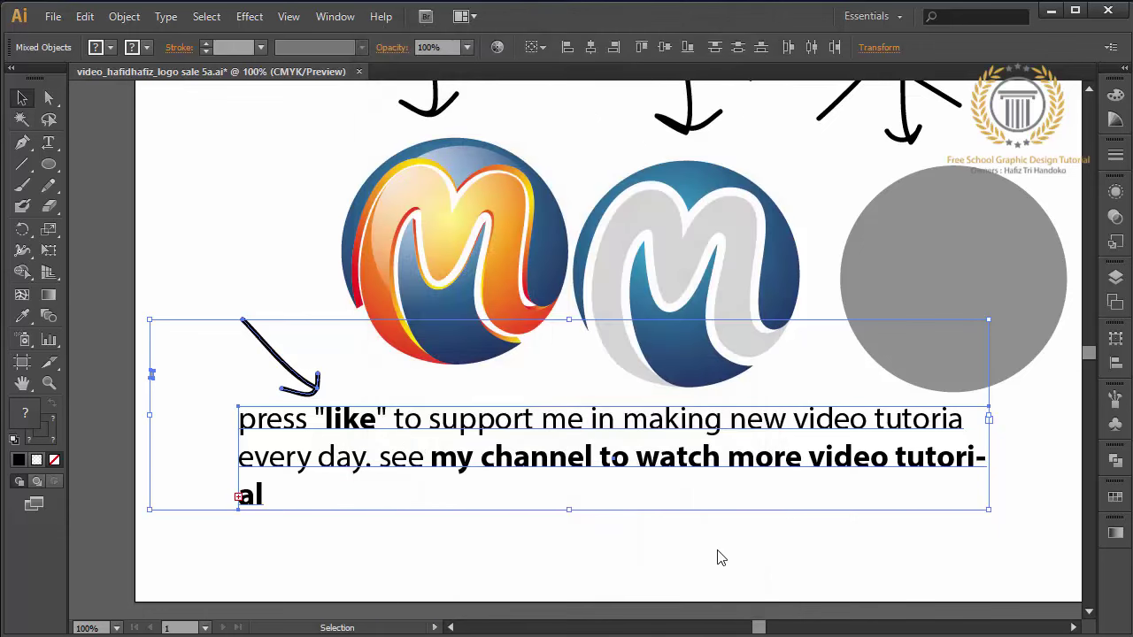